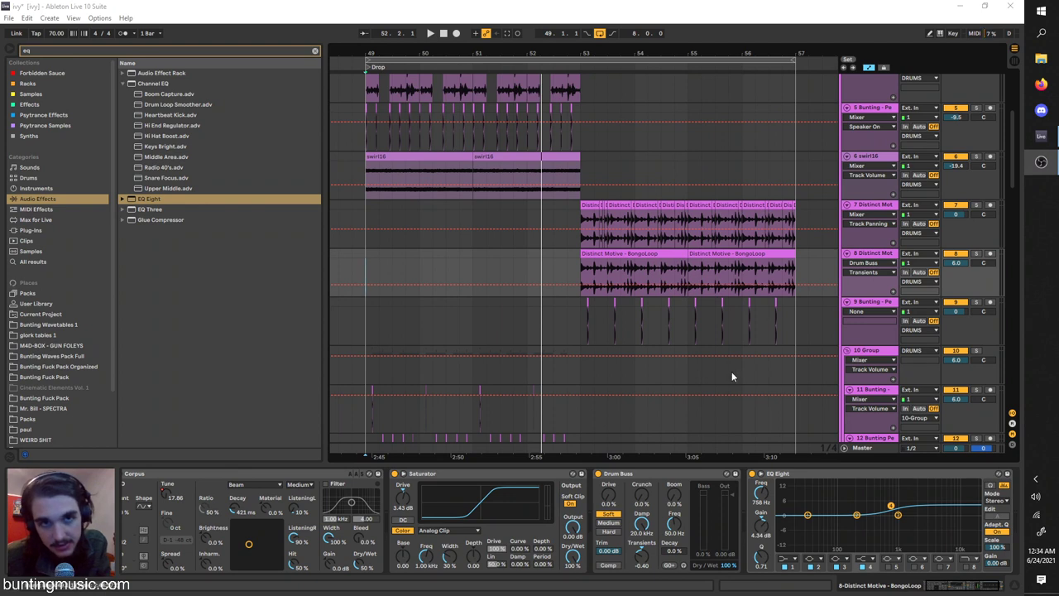
Step: Play the drop from bar 49 and look through the arrangement's drum, synth and audio tracks
left_click(431, 33)
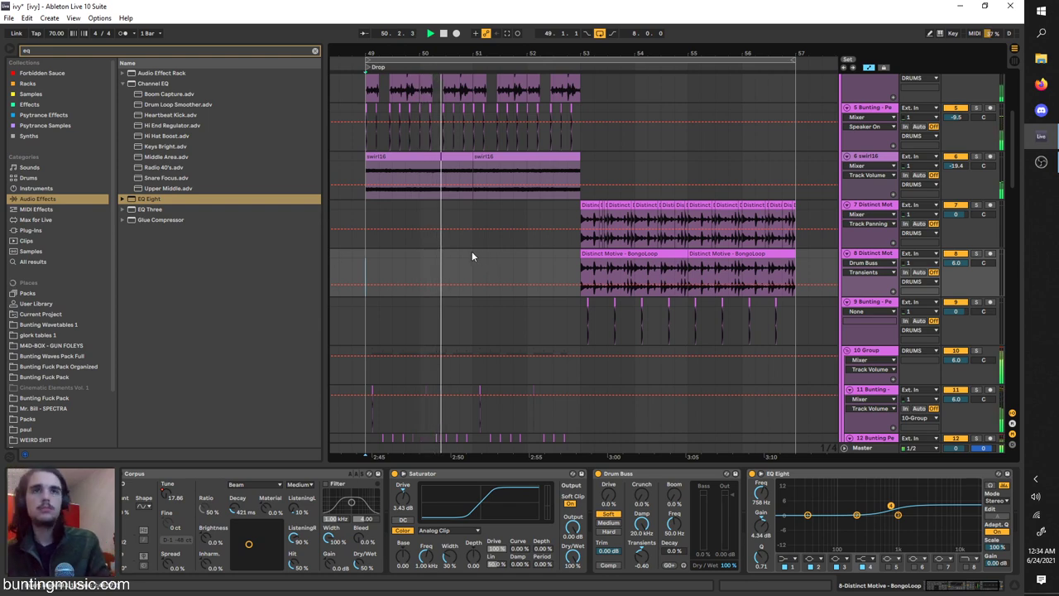
scroll(476, 254, "left", 1)
scroll(479, 255, "down", 1)
scroll(480, 260, "down", 10)
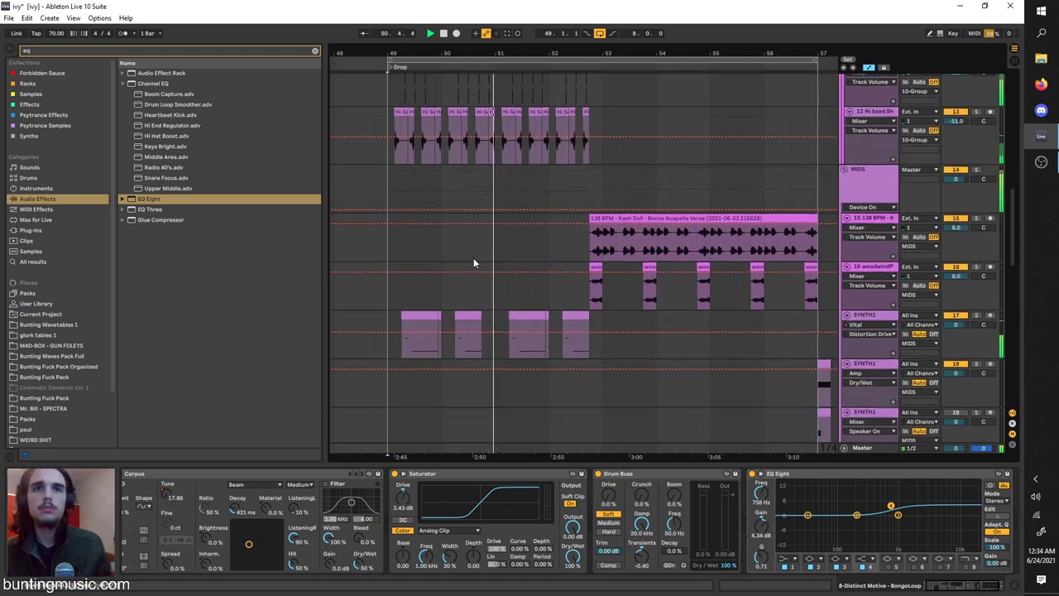
scroll(484, 265, "down", 5)
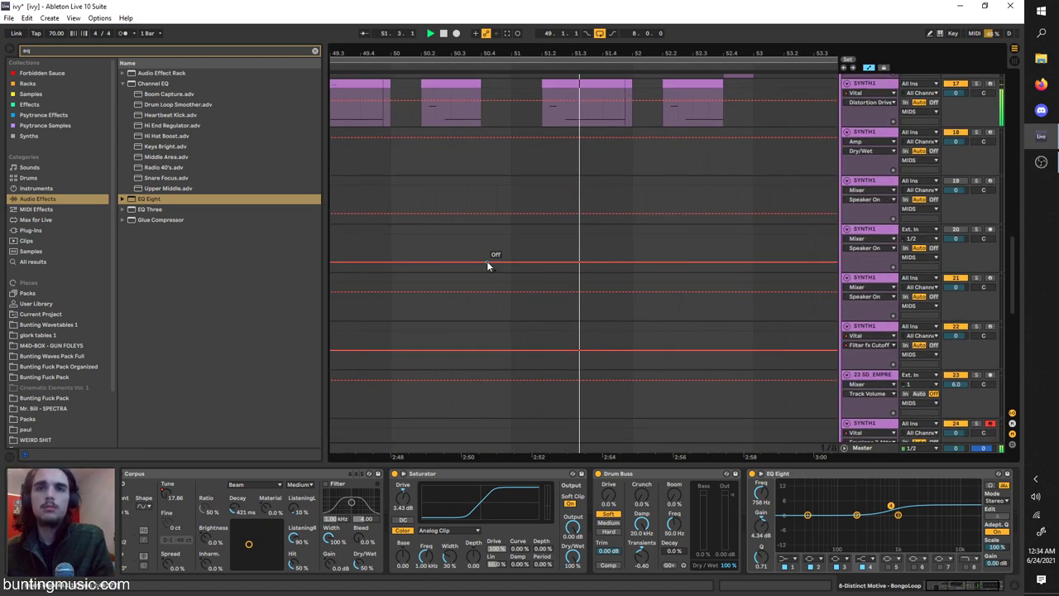
scroll(496, 258, "down", 12)
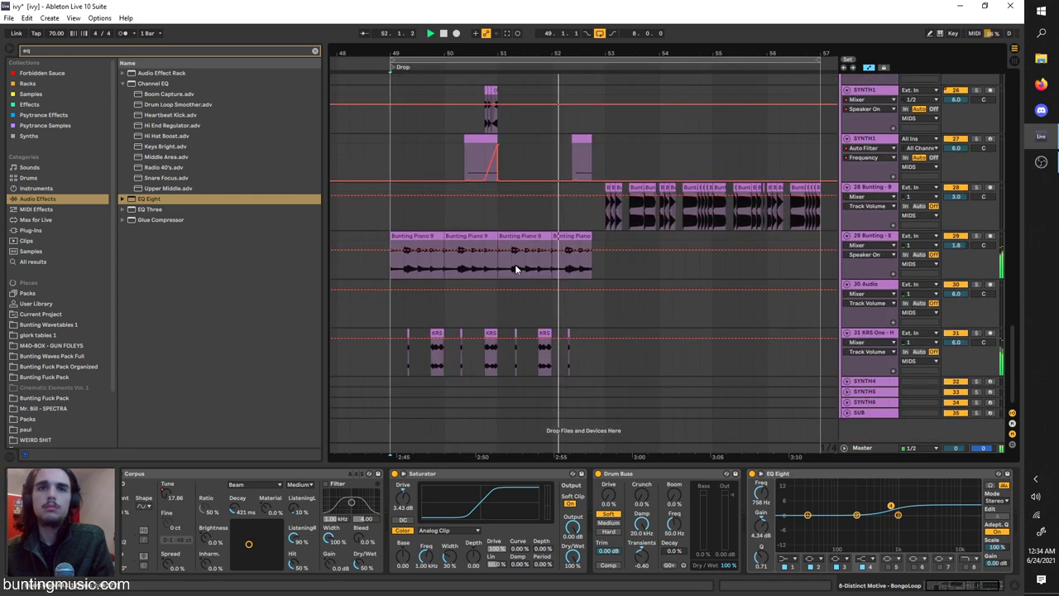
scroll(633, 306, "up", 5)
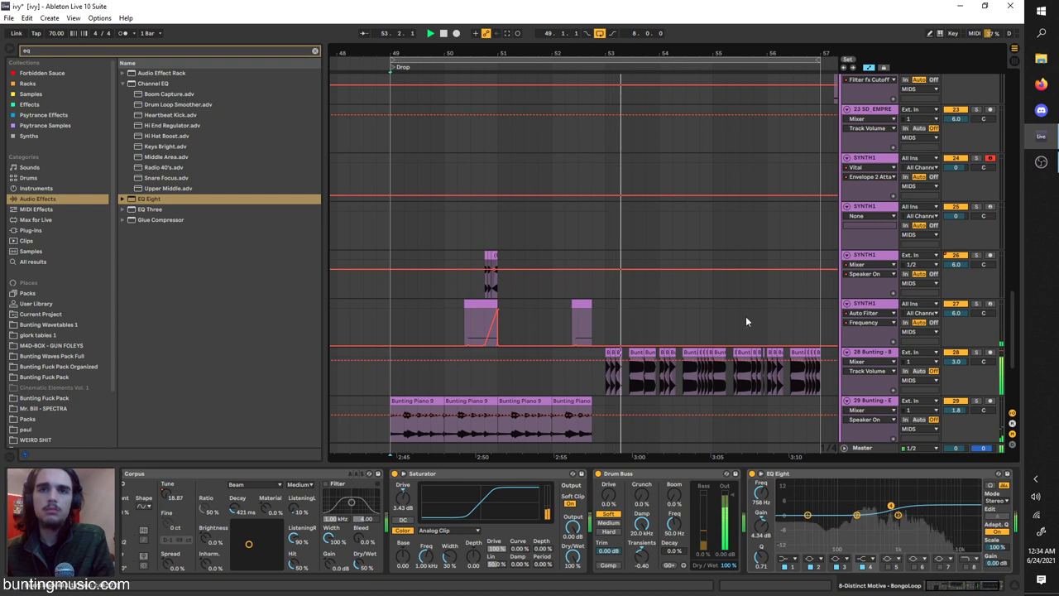
Step: Set the volume of track 28 to 6.0 dB
left_click_drag(953, 362, 954, 331)
scroll(686, 239, "right", 2)
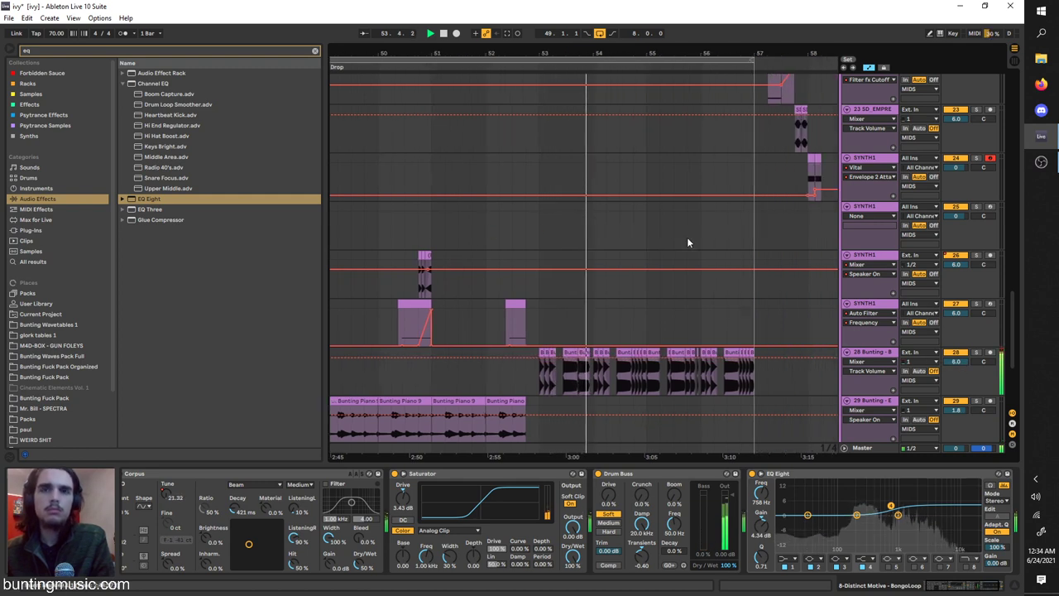
Step: Move the eight-bar loop to start at bar 57 and stop playback
scroll(687, 237, "down", 5)
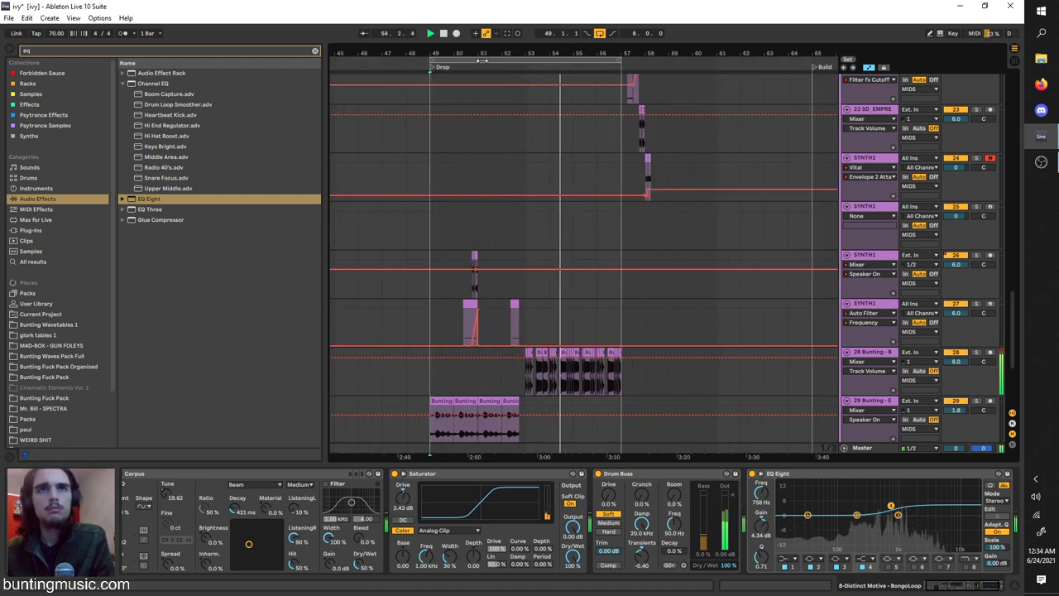
scroll(624, 270, "up", 10)
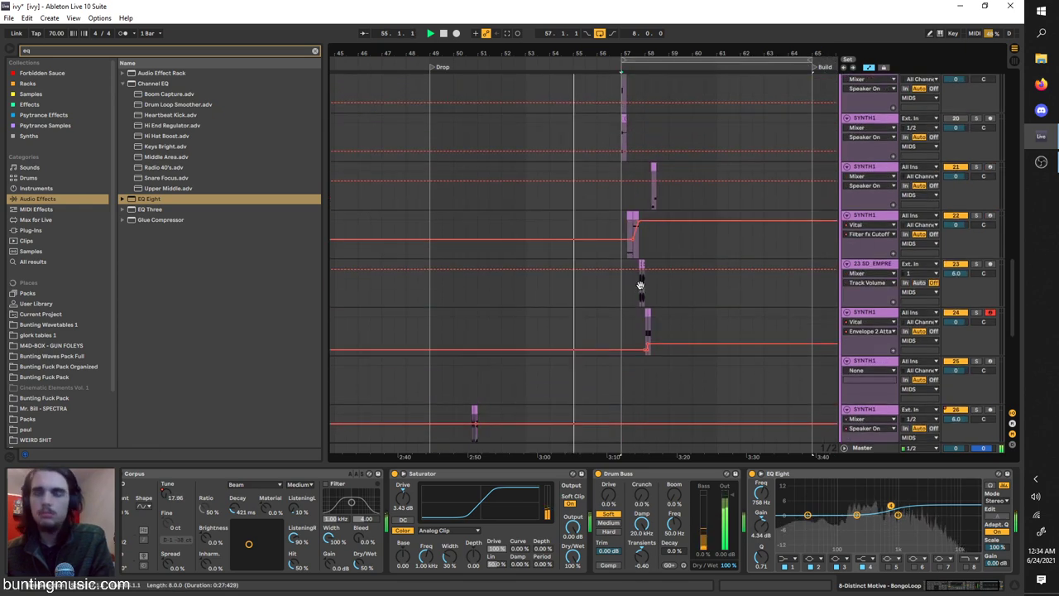
scroll(641, 290, "up", 3)
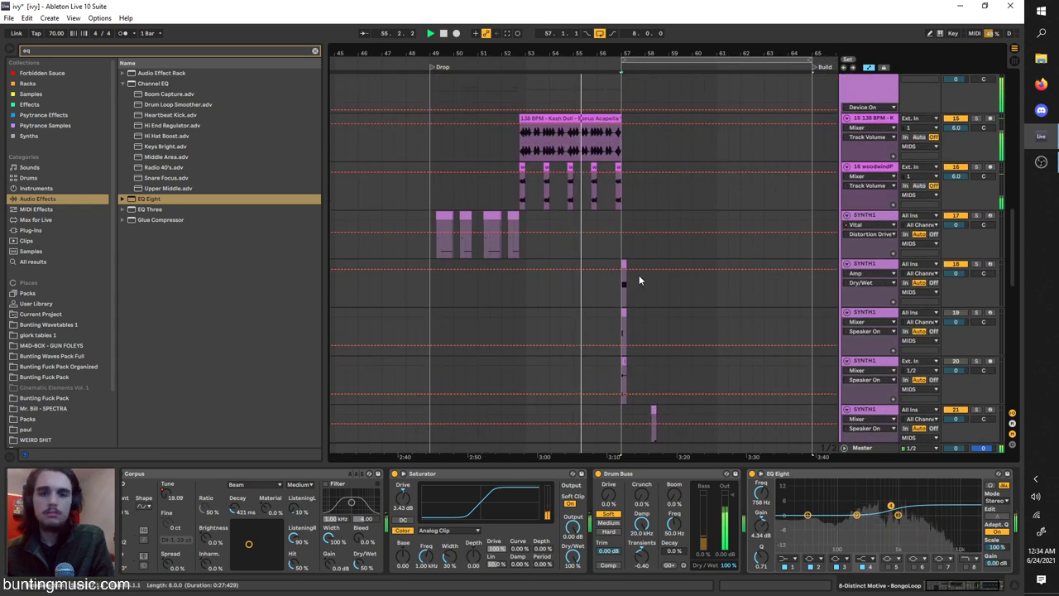
left_click(445, 34)
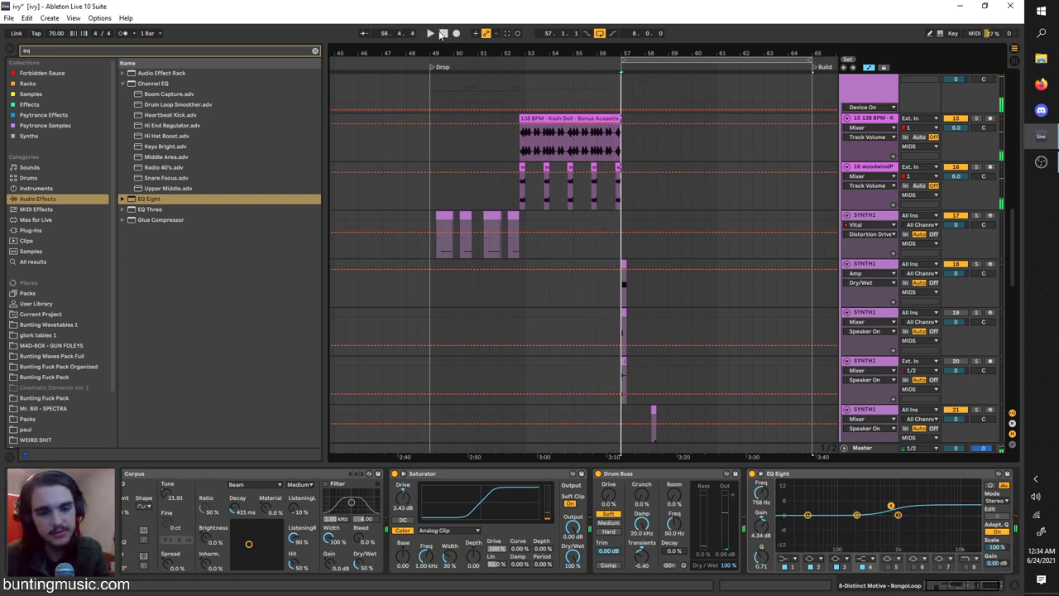
Step: Play the section from bar 57 and examine the short clips on the SYNTH1 tracks
left_click(429, 34)
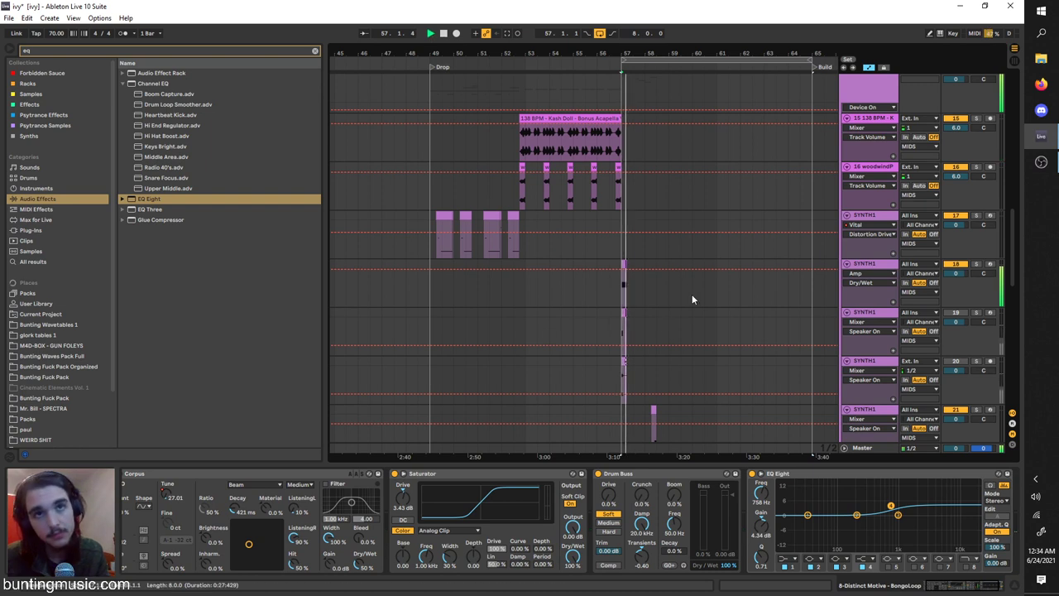
scroll(680, 359, "up", 5)
scroll(534, 385, "down", 5)
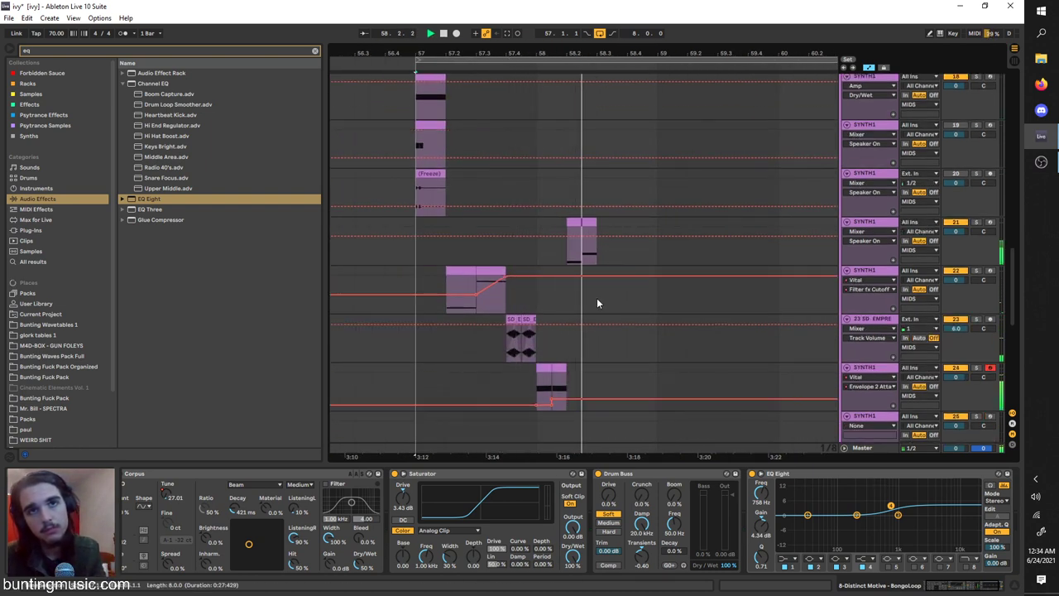
scroll(571, 259, "down", 2)
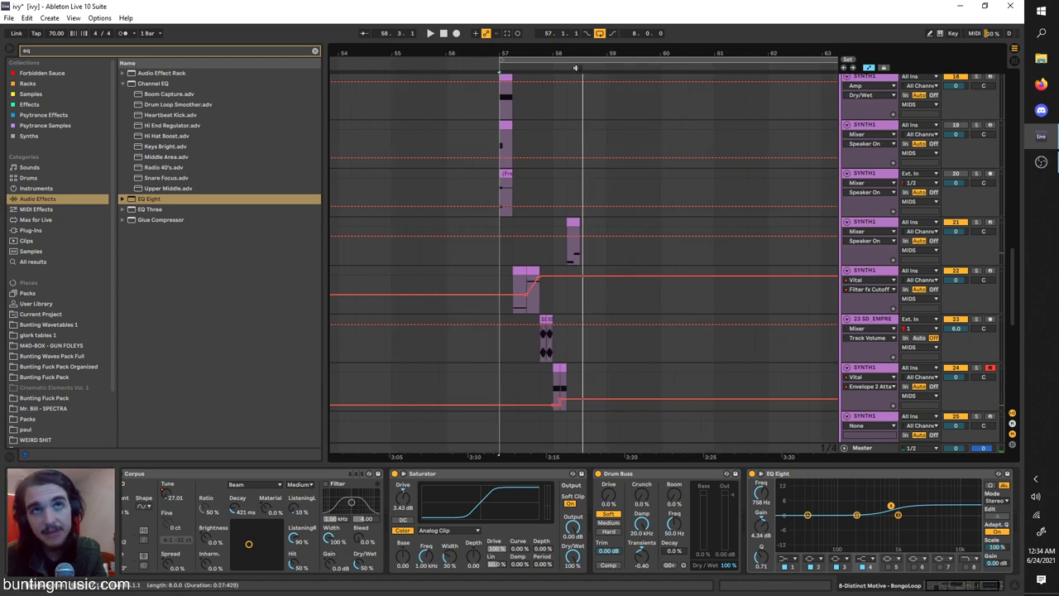
scroll(576, 64, "down", 5)
Step: Move the loop back to the Drop marker at bar 49 and place the insert marker there
left_click_drag(605, 59, 498, 66)
scroll(521, 167, "up", 4, "ctrl")
scroll(480, 226, "up", 6)
scroll(427, 207, "up", 2)
left_click(425, 203)
scroll(425, 202, "up", 10)
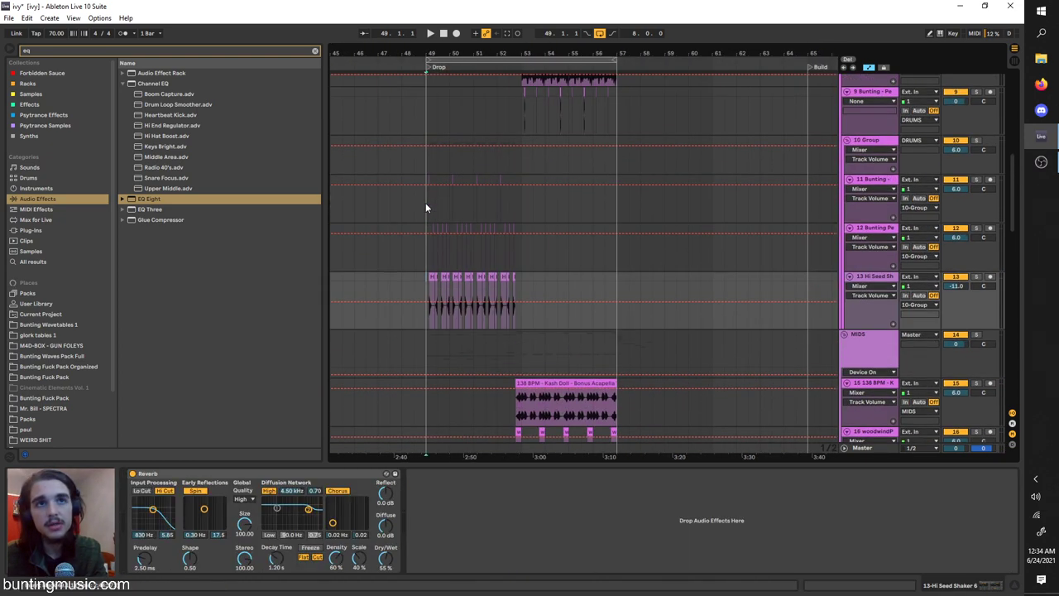
Step: Play the start of the drop and show the KICKSNARE track's Drum Rack
scroll(428, 206, "up", 2, "ctrl")
scroll(428, 198, "up", 1)
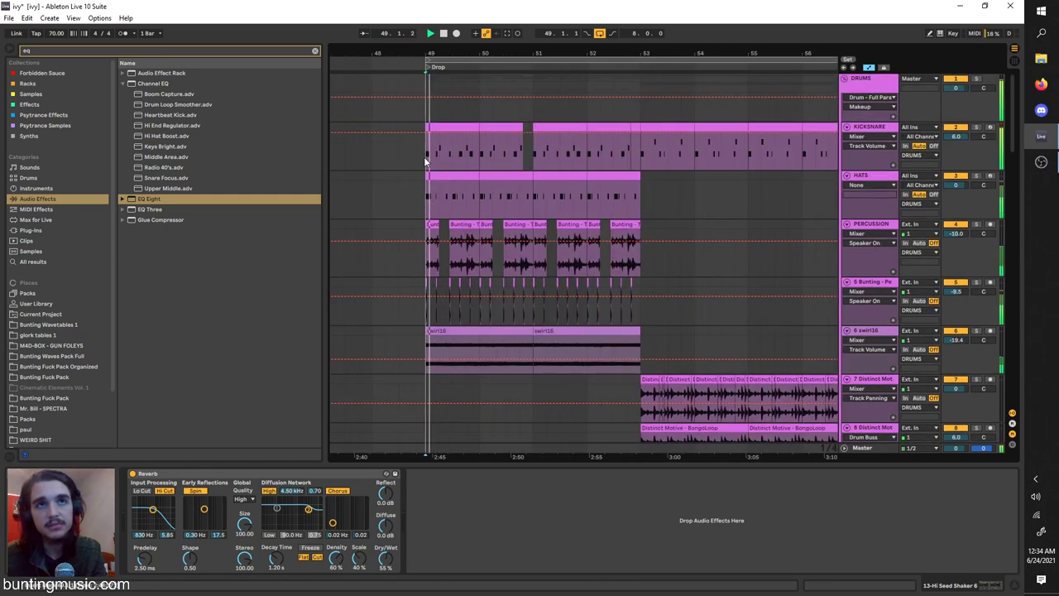
left_click(473, 163)
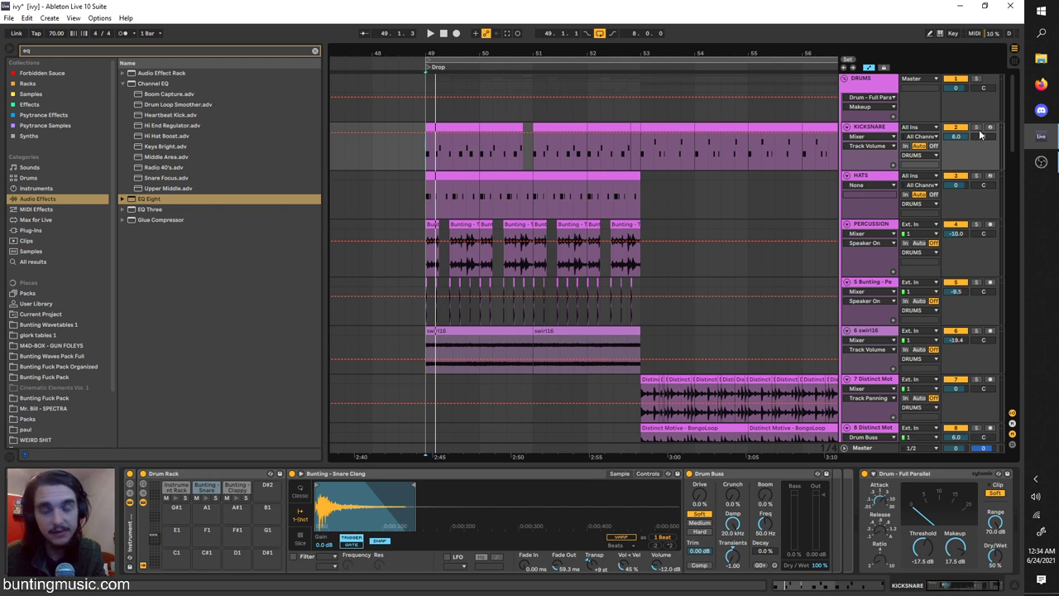
Step: Solo the KICKSNARE track, audition it, and show the Instrument Rack on its kick pad
scroll(472, 129, "up", 2, "ctrl")
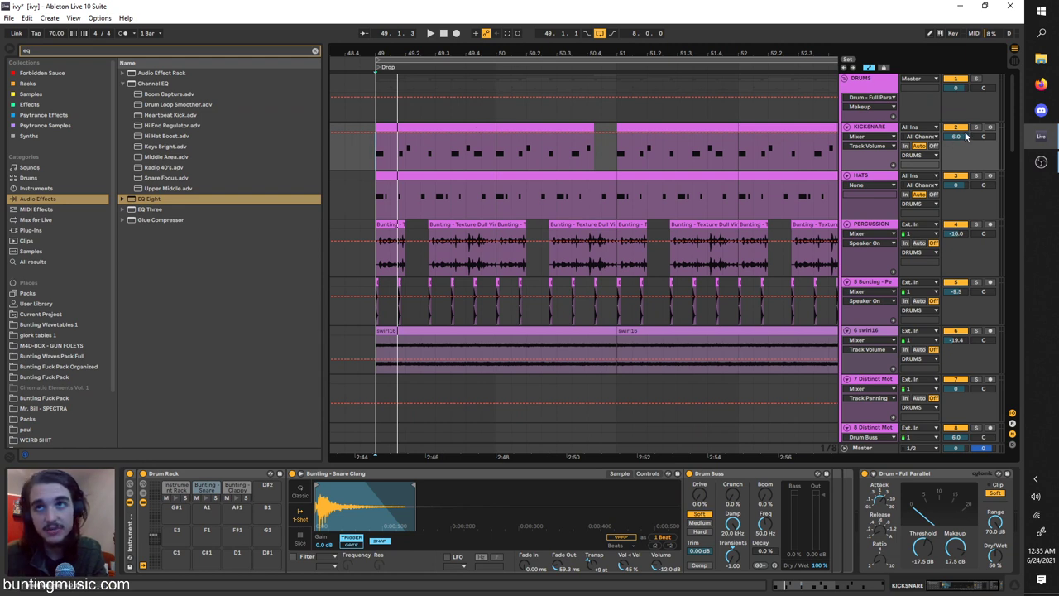
key("space")
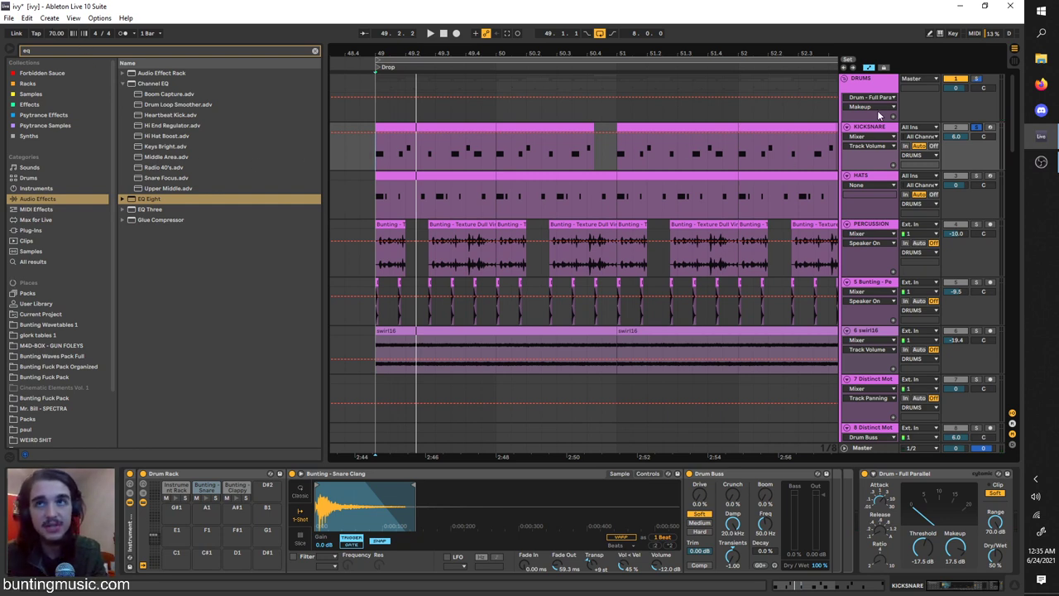
left_click(174, 495)
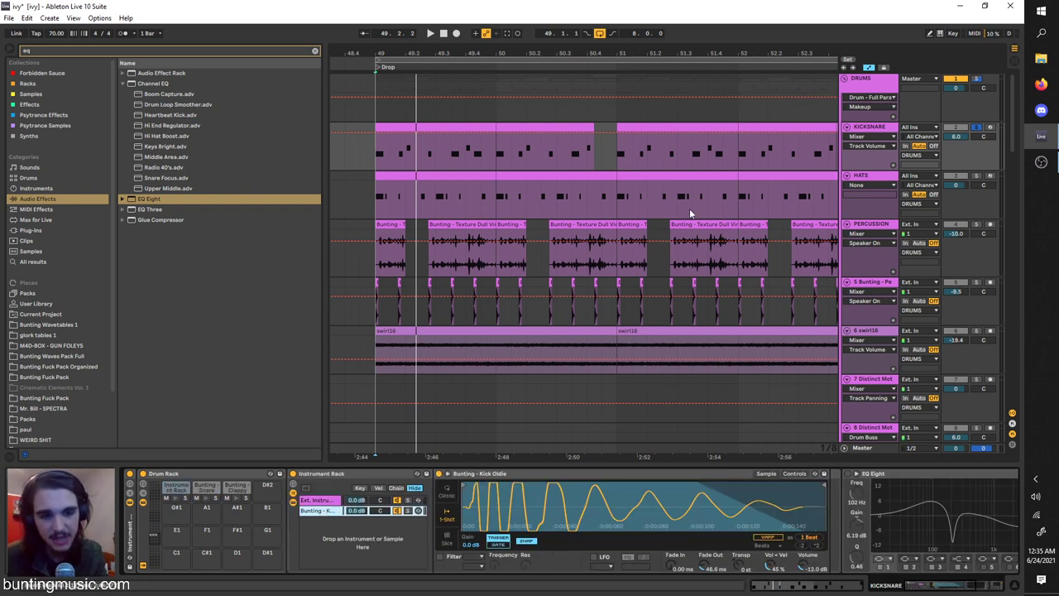
Step: Play the soloed KICKSNARE track from bar 49 and examine its kick and snare device chains
left_click(375, 163)
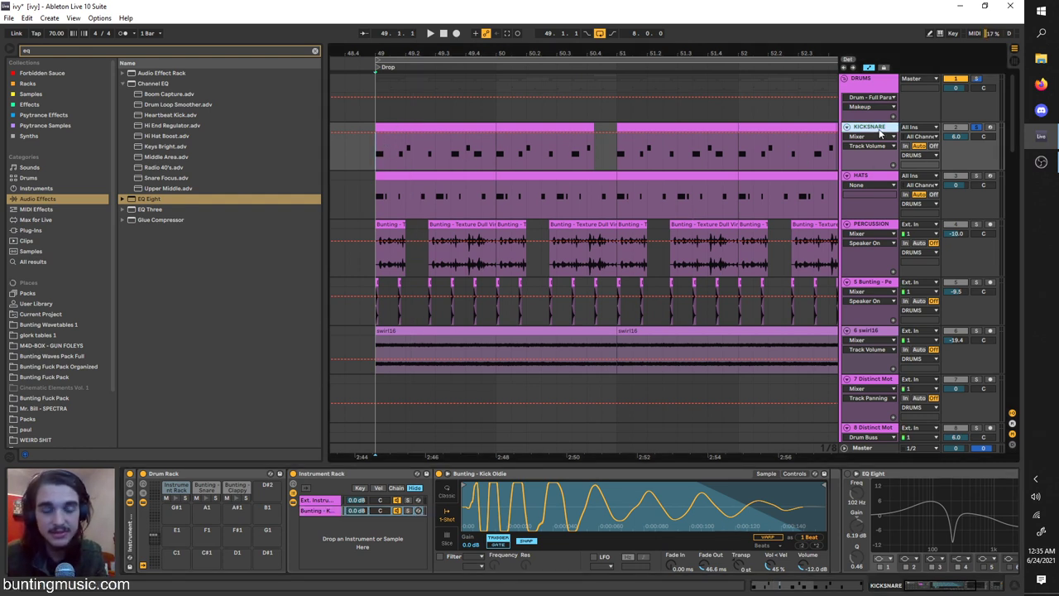
key("space")
scroll(869, 505, "down", 5)
scroll(907, 527, "down", 3)
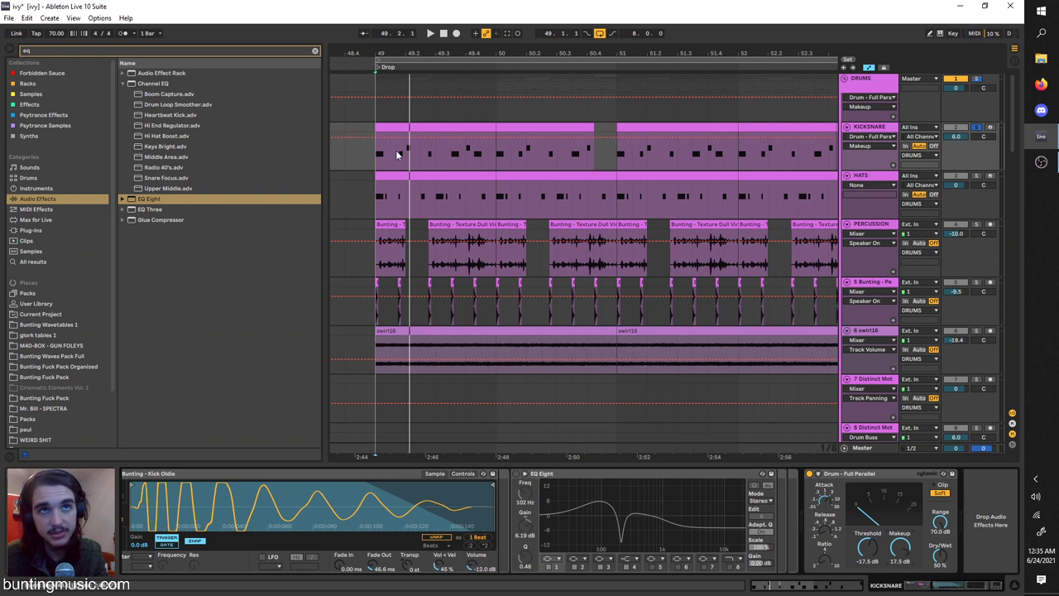
scroll(343, 533, "up", 8)
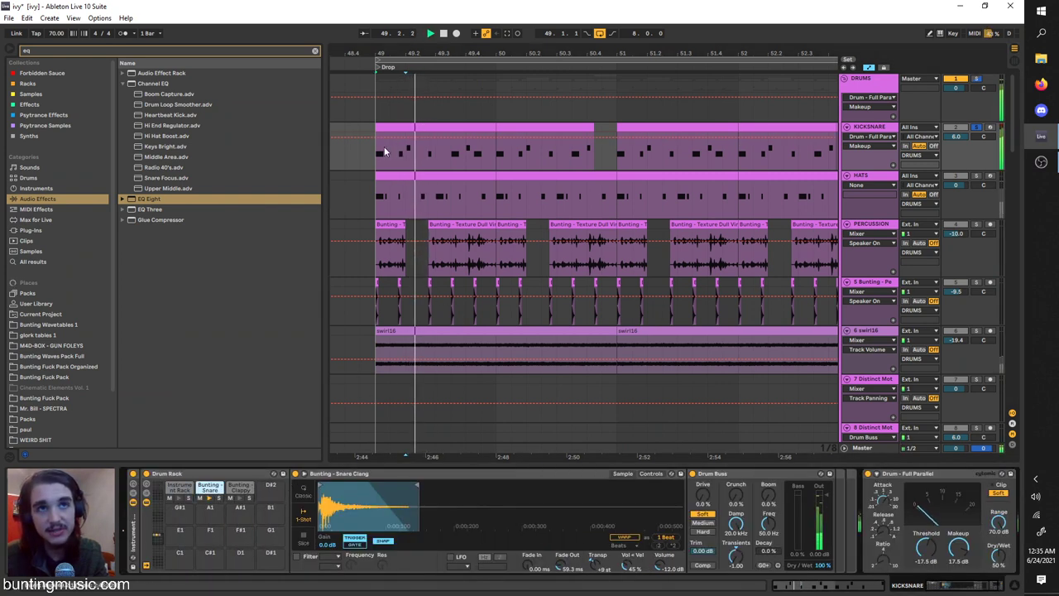
Step: Open the first KICKSNARE clip's MIDI notes and examine the kick and snare pattern, selecting individual kick notes
left_click_drag(378, 152, 496, 152)
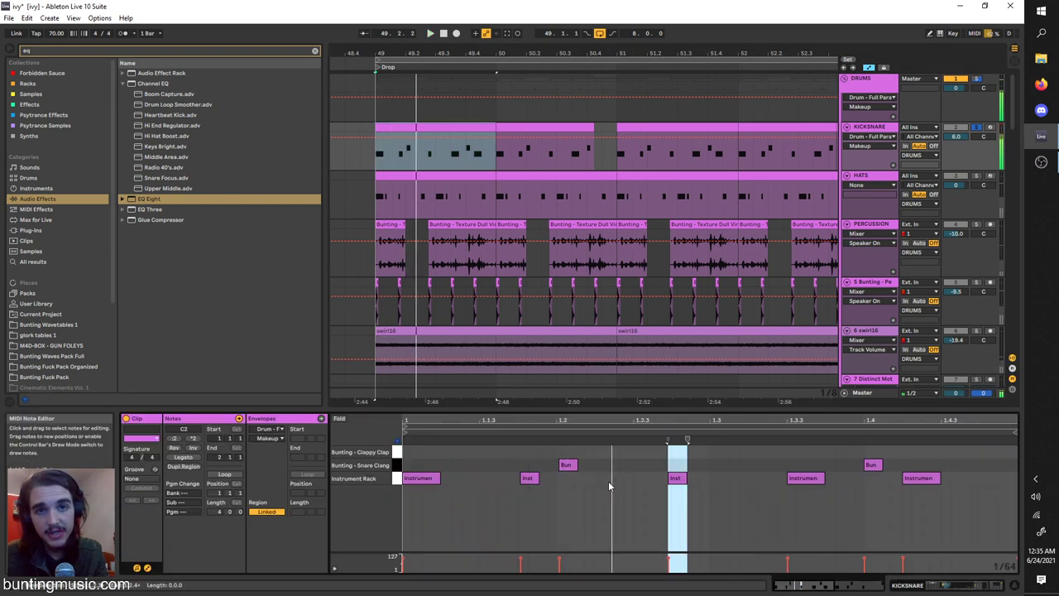
scroll(669, 488, "right", 3)
scroll(669, 488, "down", 2)
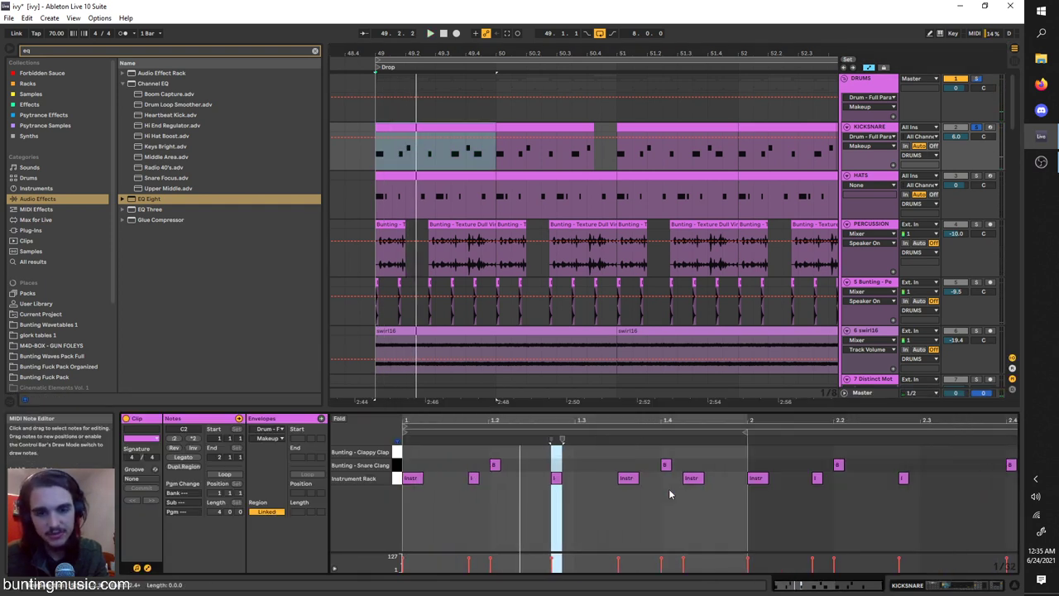
scroll(668, 488, "up", 3)
scroll(583, 481, "left", 4)
scroll(583, 480, "down", 3)
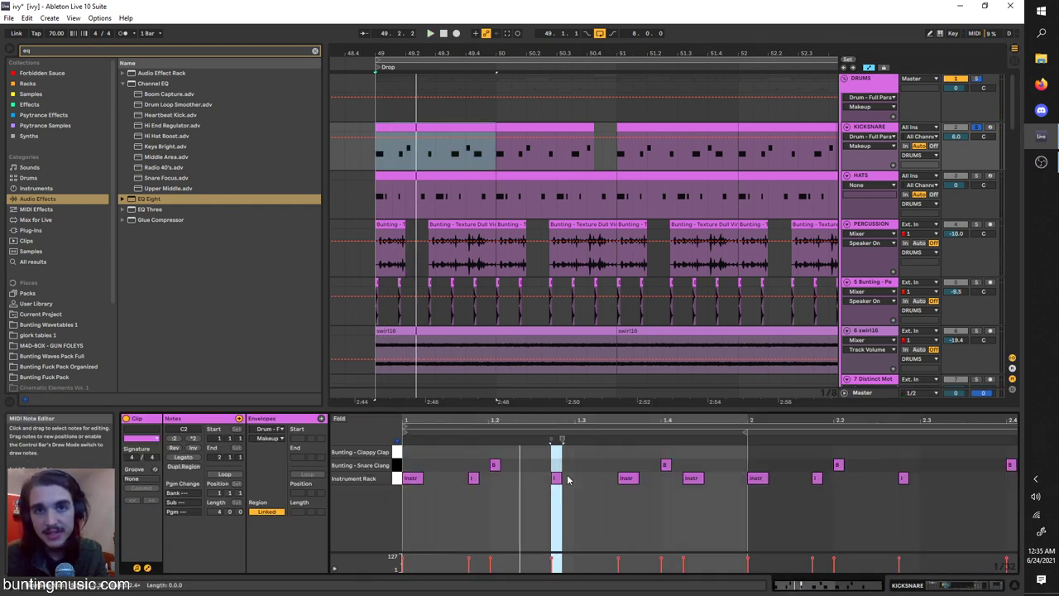
left_click(472, 478)
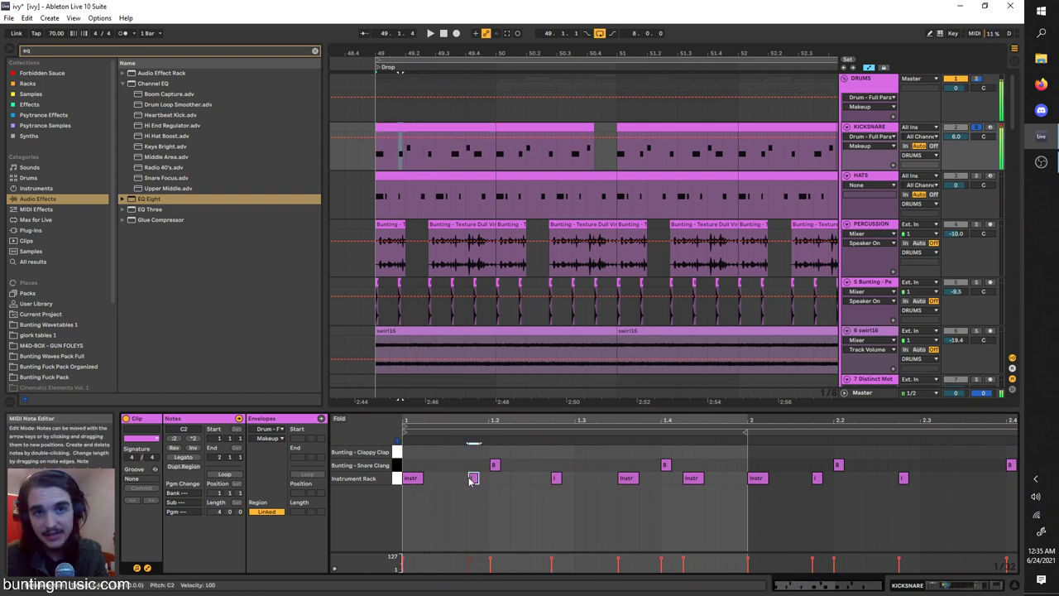
left_click(696, 480)
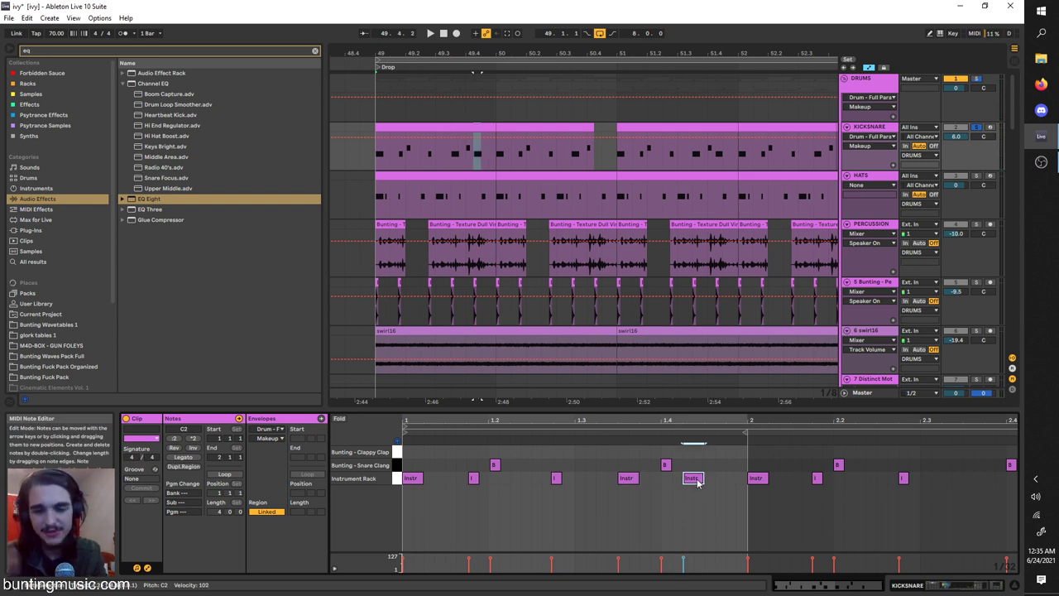
Step: Play the KICKSNARE pattern from bar 49, and solo the HATS track together with it
left_click(378, 157)
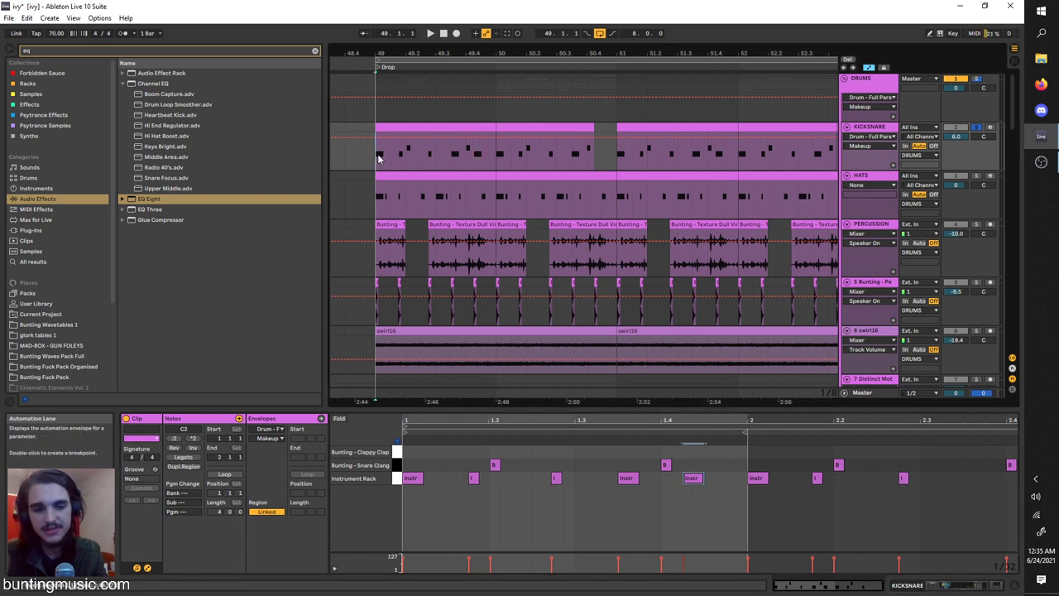
key("space")
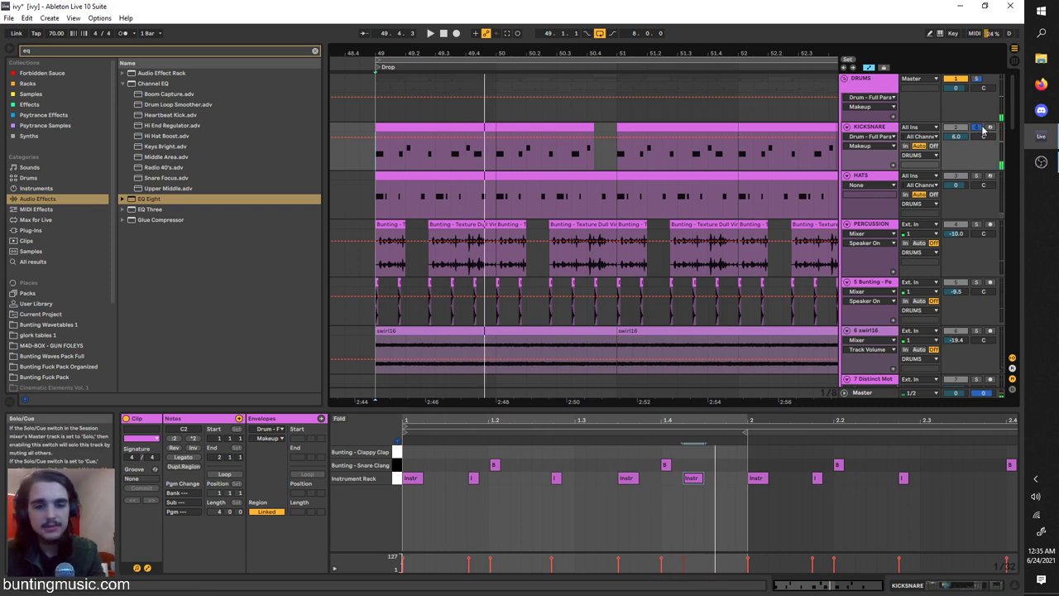
key("space")
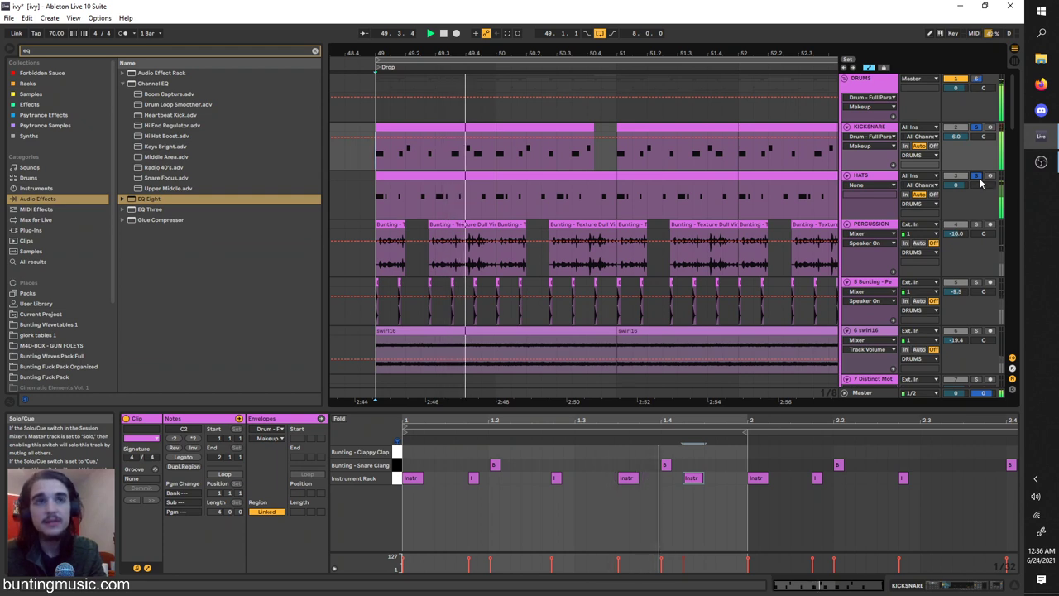
Step: Stop playback and select the first short percussion clip on track 11 in the 10 Group
scroll(977, 207, "down", 2)
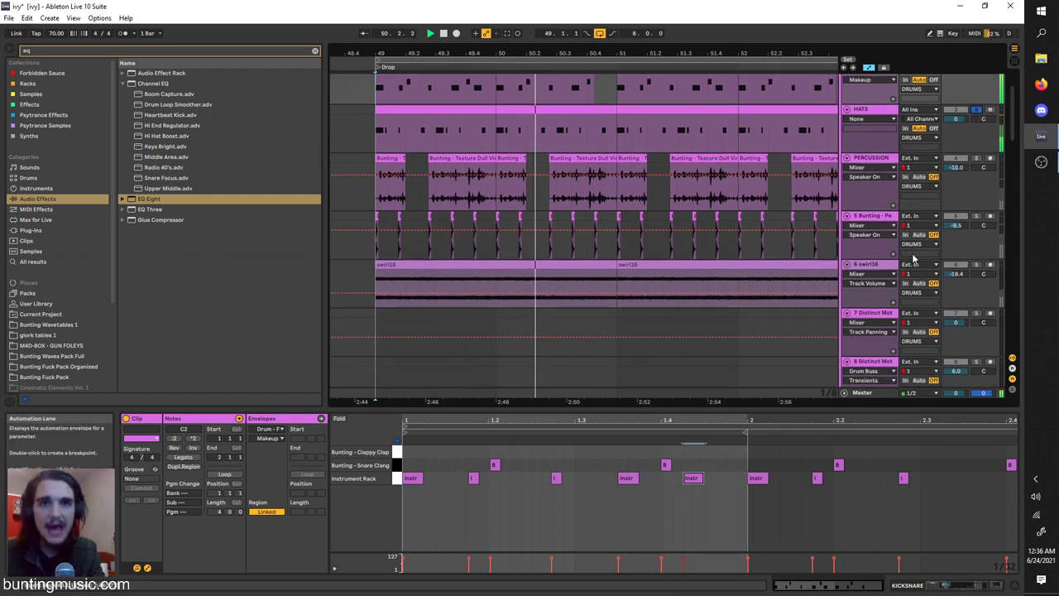
scroll(662, 297, "down", 5)
scroll(537, 276, "down", 5)
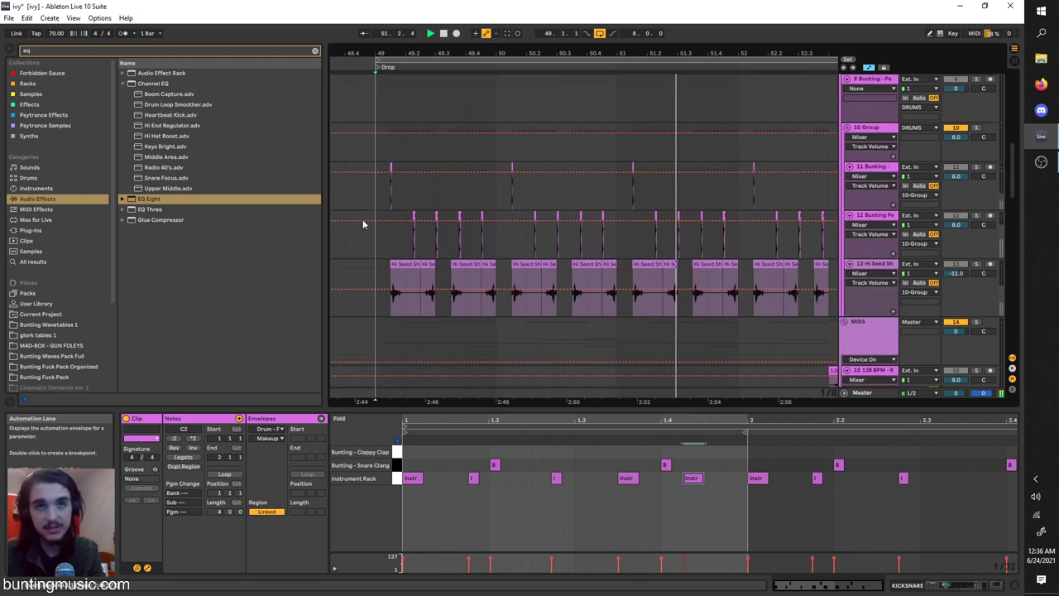
left_click(387, 198)
key("space")
scroll(359, 195, "up", 2)
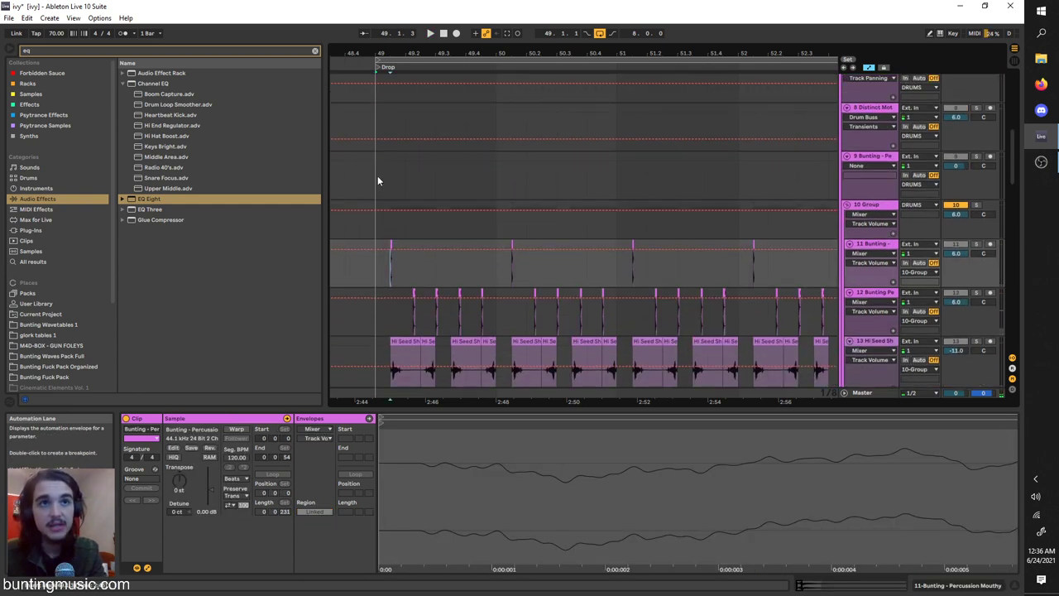
Step: Solo the 10 Group and place the insert marker at the start of track 11's first clip, at 49.1.3
left_click(377, 177)
scroll(394, 234, "up", 3, "ctrl")
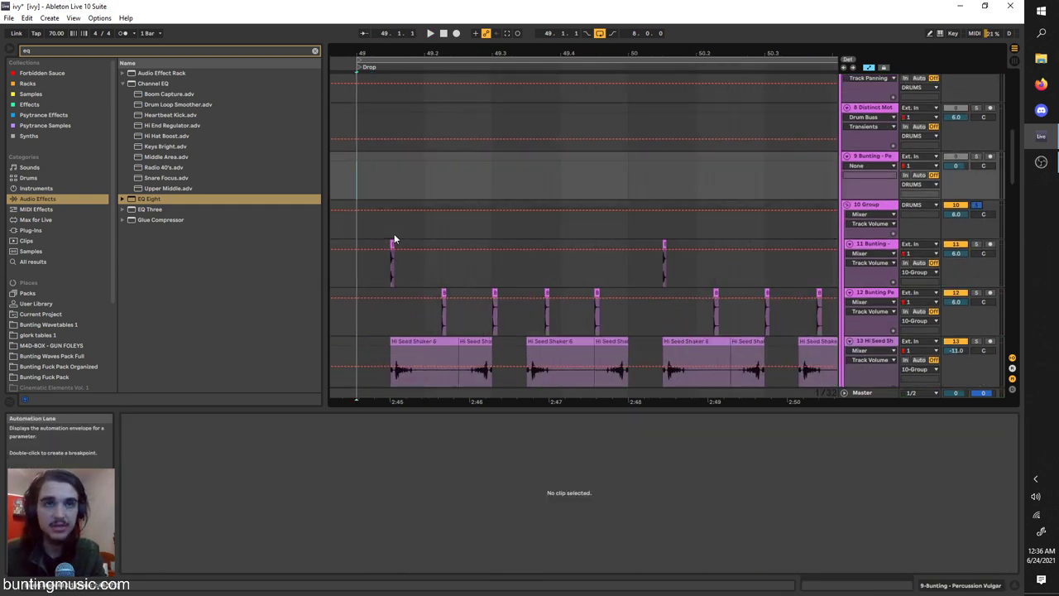
left_click(391, 271)
scroll(392, 274, "up", 5, "ctrl")
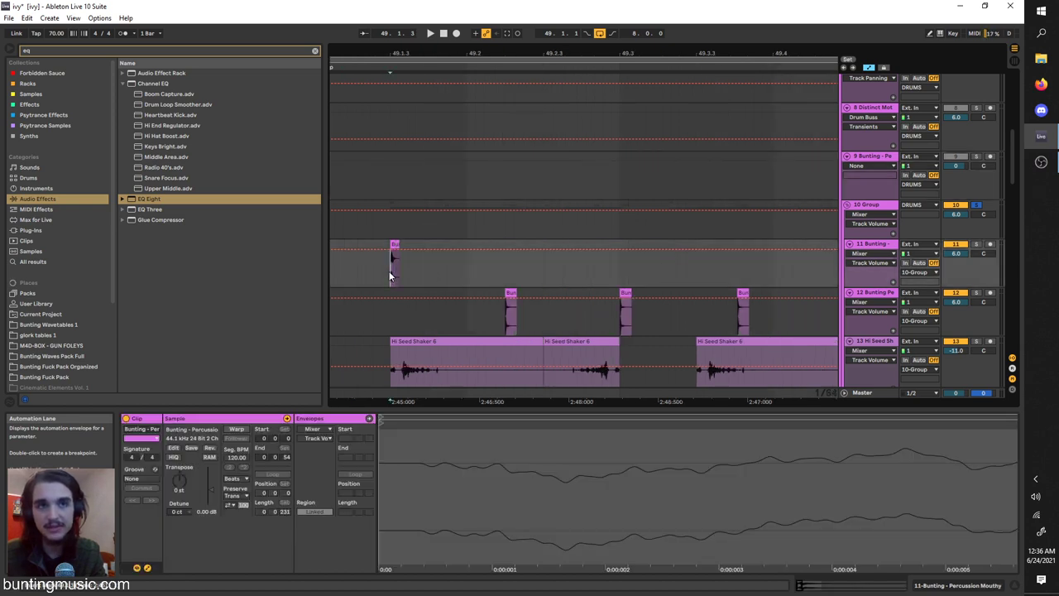
Step: Extend track 11's first percussion clip to the full length of its sample and hide the automation lanes
key("a")
key("a")
scroll(385, 270, "left", 2)
left_click_drag(452, 244, 540, 248)
key("ctrl+z")
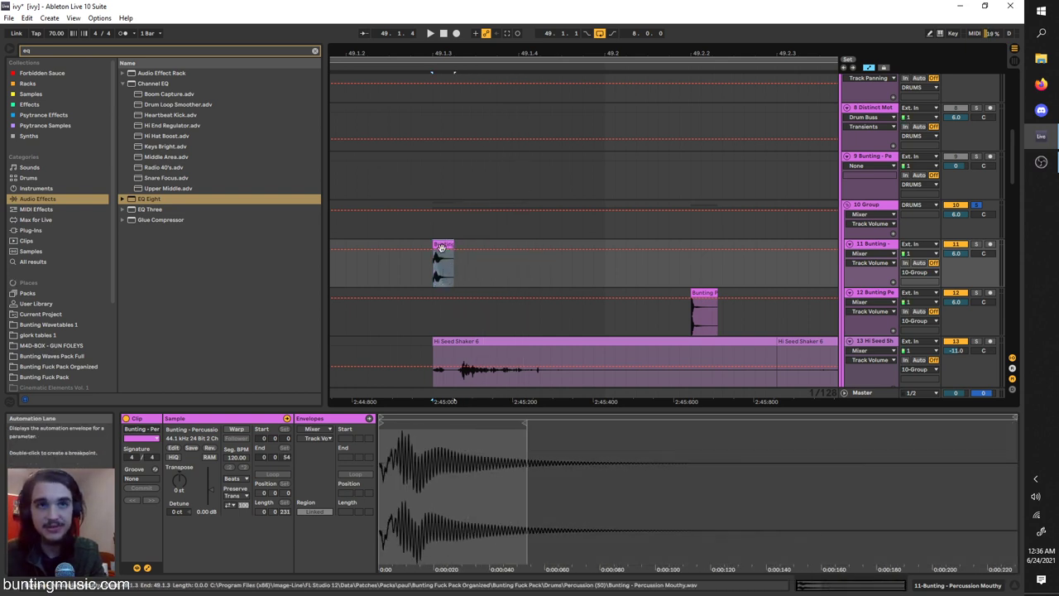
left_click_drag(452, 246, 531, 247)
key("a")
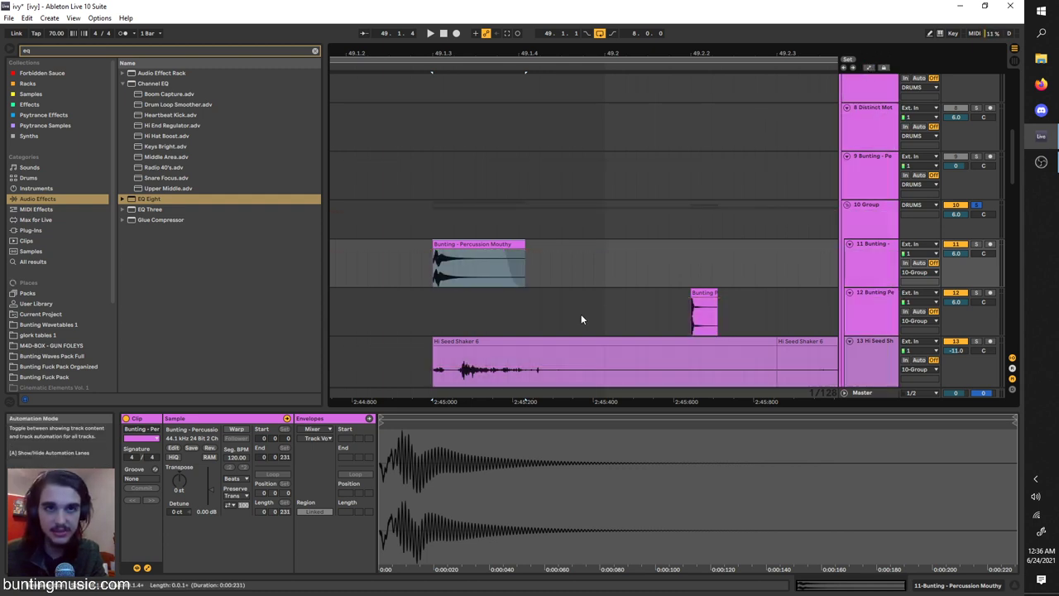
Step: Shape a curved fade-out on the extended percussion clip and trim its sample end back to 0.0.70
left_click_drag(499, 254, 546, 267)
left_click_drag(451, 251, 445, 258)
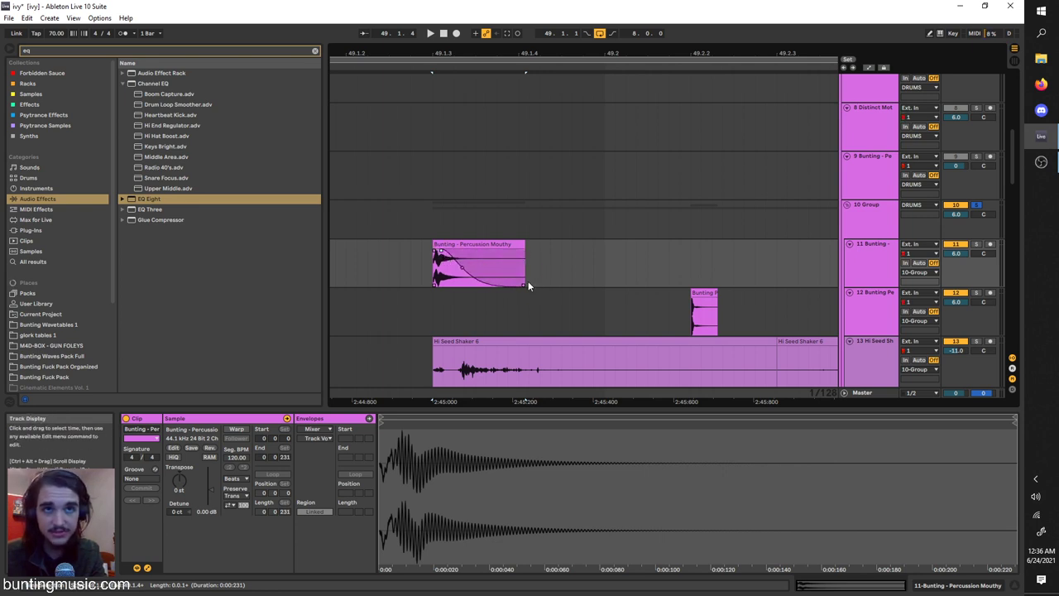
left_click_drag(525, 282, 467, 283)
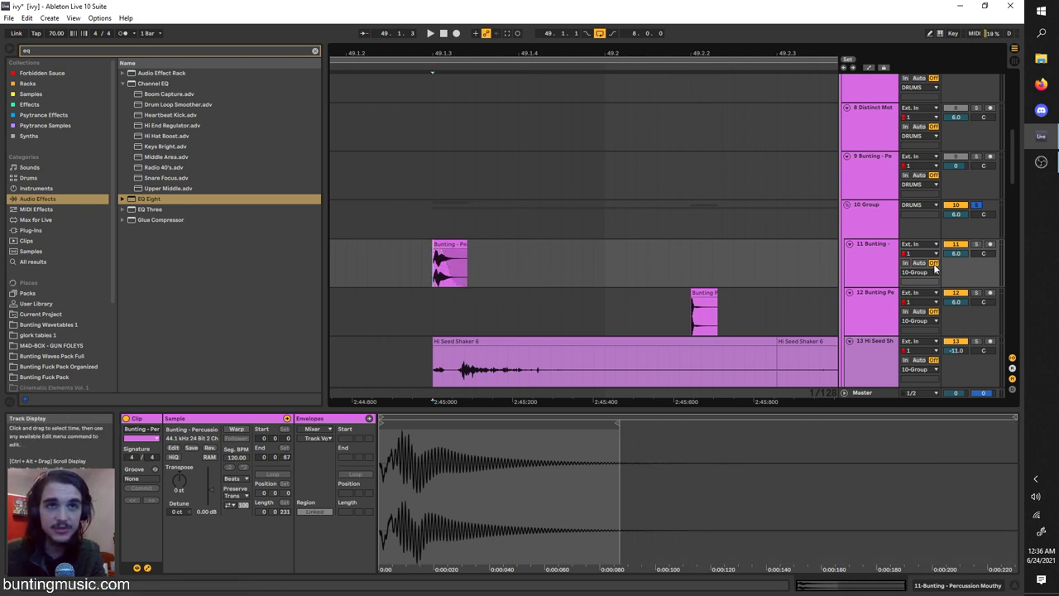
left_click_drag(466, 246, 619, 246)
key("ctrl+space")
key("ctrl+space")
left_click_drag(517, 246, 462, 242)
Step: Solo track 11 and play its trimmed percussion clip from the start of bar 49
key("ctrl+l")
key("space")
left_click(434, 264)
key("space")
key("space")
scroll(425, 269, "left", 2)
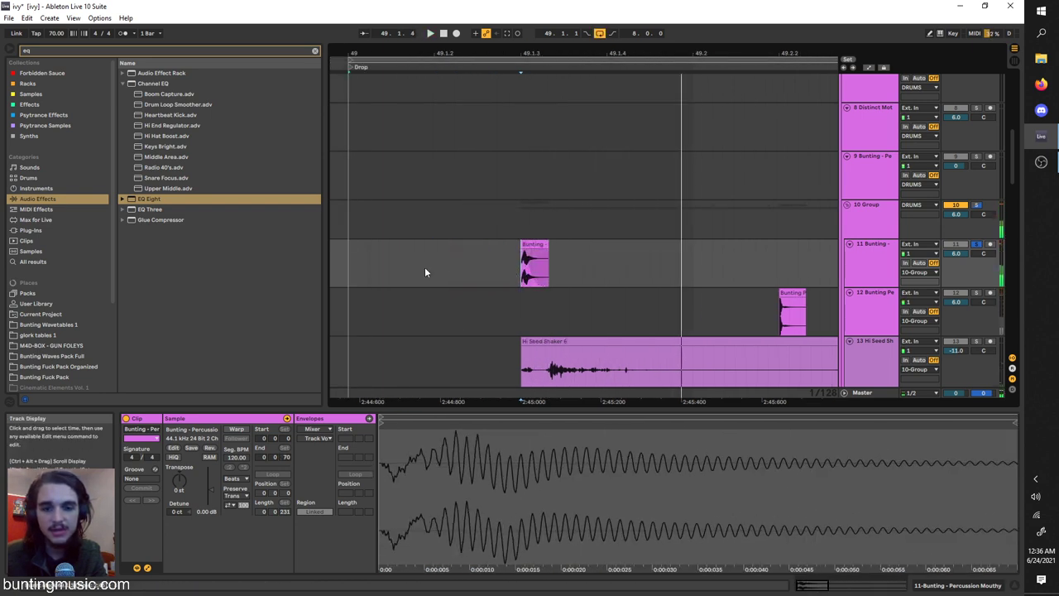
left_click(354, 269)
key("space")
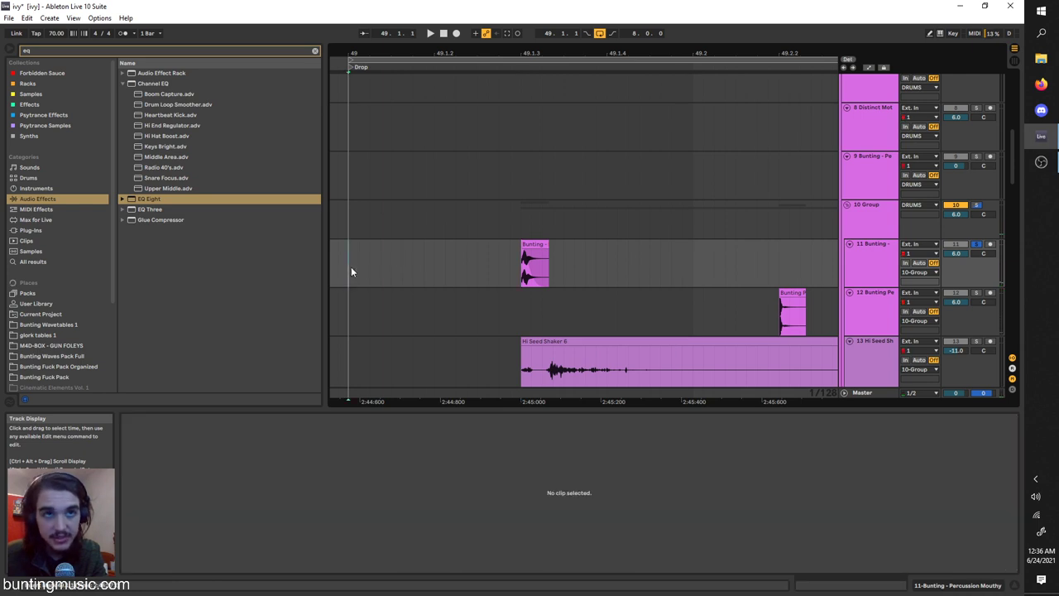
Step: Unsolo track 11, play the 10 Group from bar 49, and examine how the percussion and shaker clips alternate up to bar 51
scroll(385, 270, "down", 3)
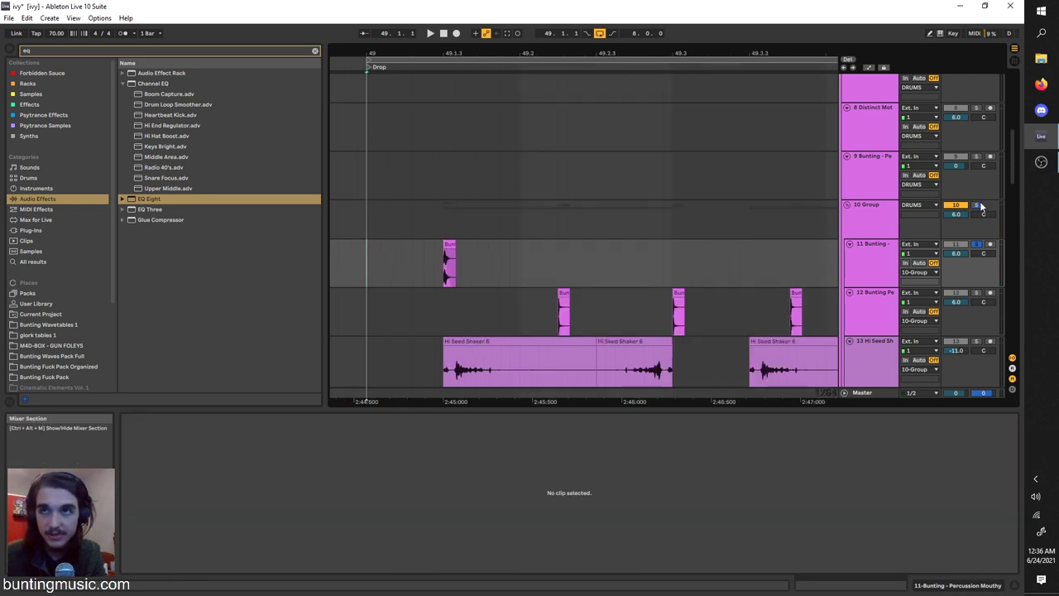
scroll(778, 253, "down", 3)
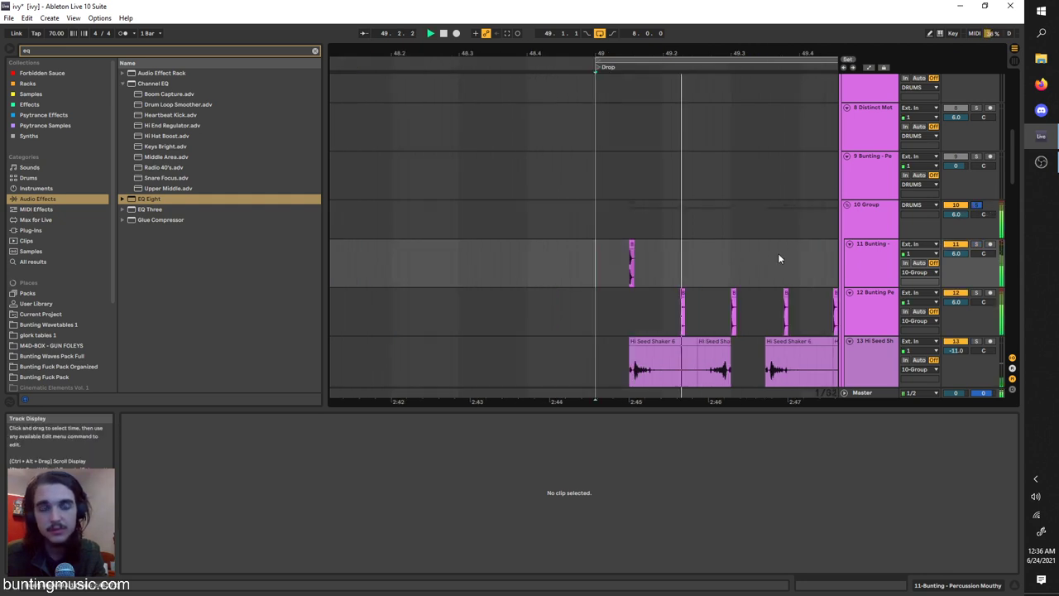
scroll(790, 255, "right", 2)
scroll(704, 291, "right", 4)
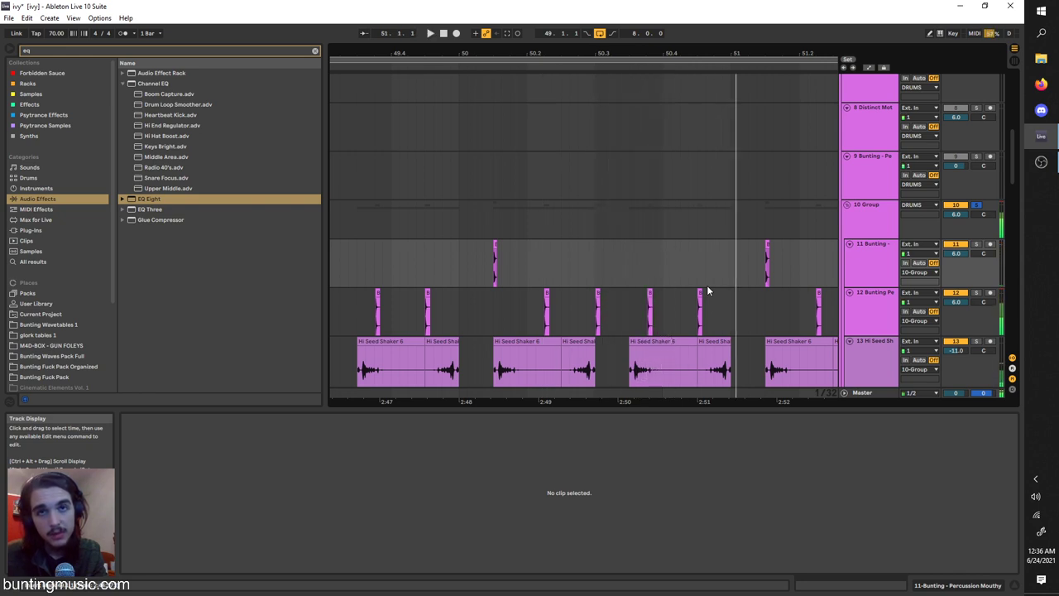
scroll(614, 245, "down", 3)
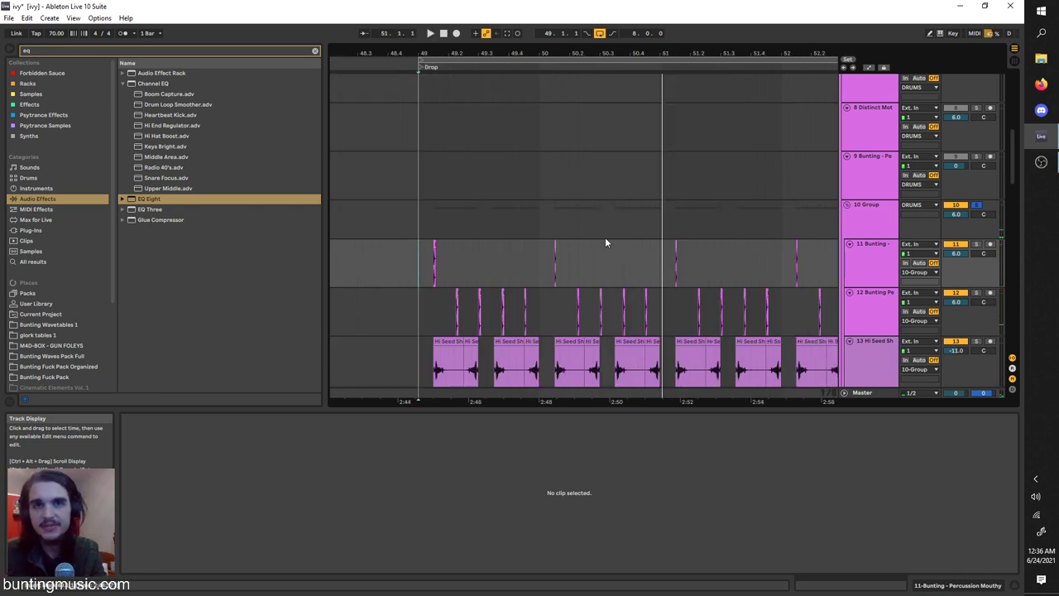
scroll(621, 246, "up", 4)
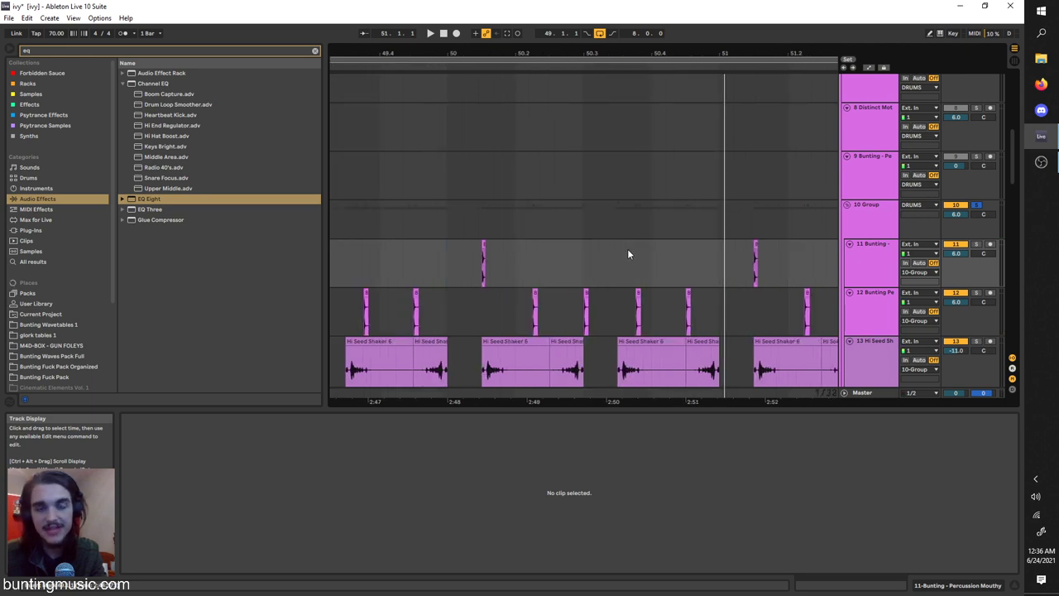
scroll(627, 247, "down", 3)
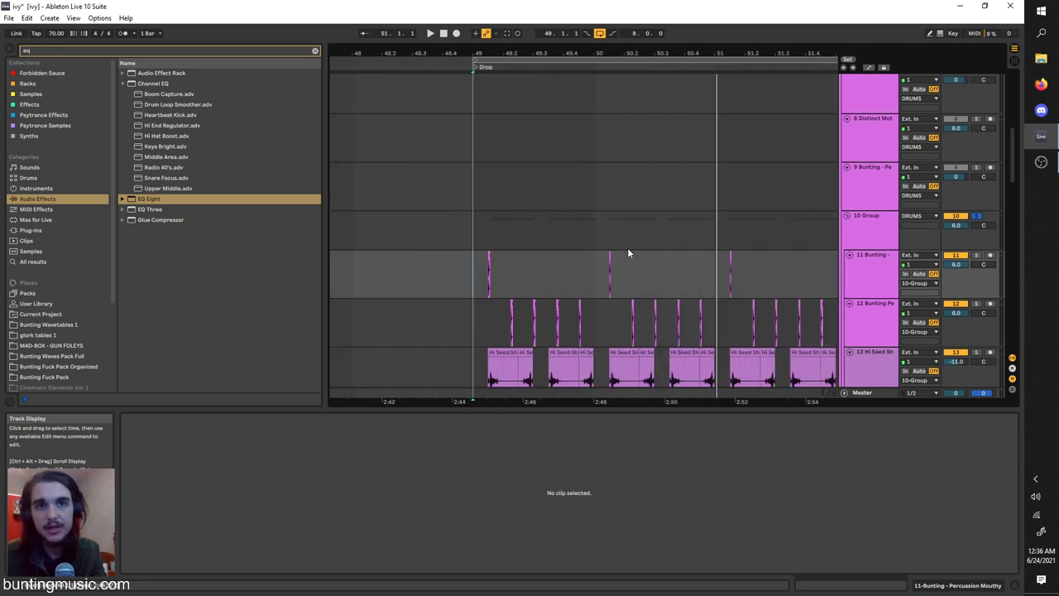
Step: Play the drop from bar 49 and unsolo the 10 Group to hear its percussion within the full mix
left_click(475, 275)
scroll(476, 275, "down", 2)
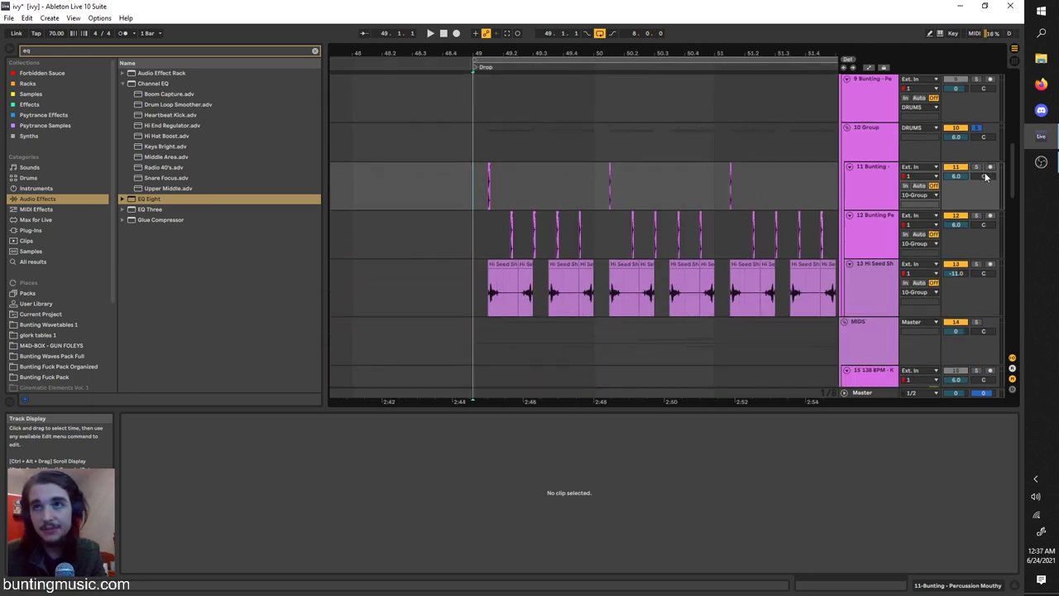
left_click_drag(1014, 170, 1021, 91)
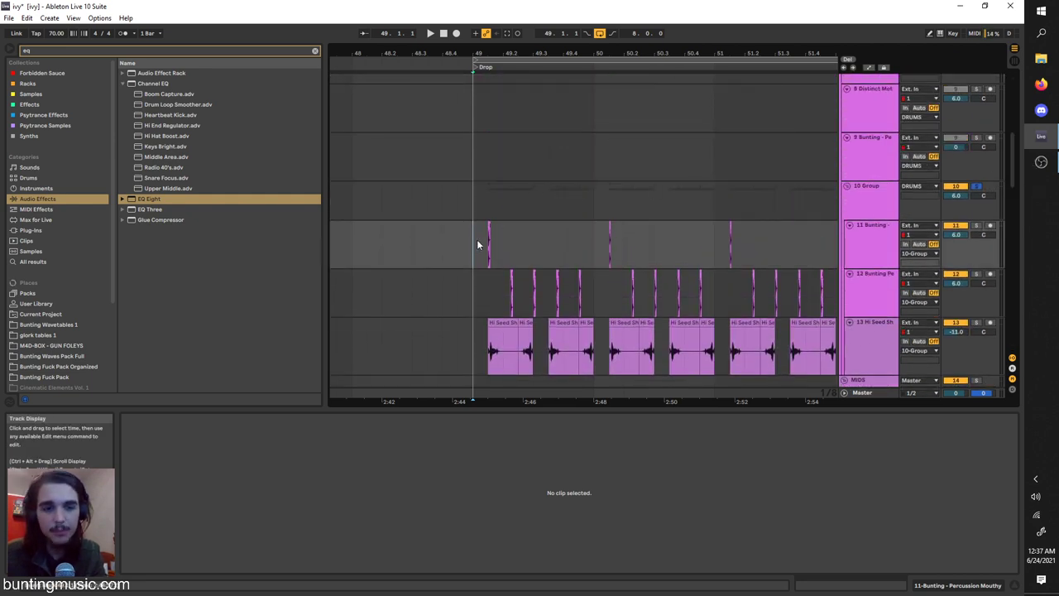
key("space")
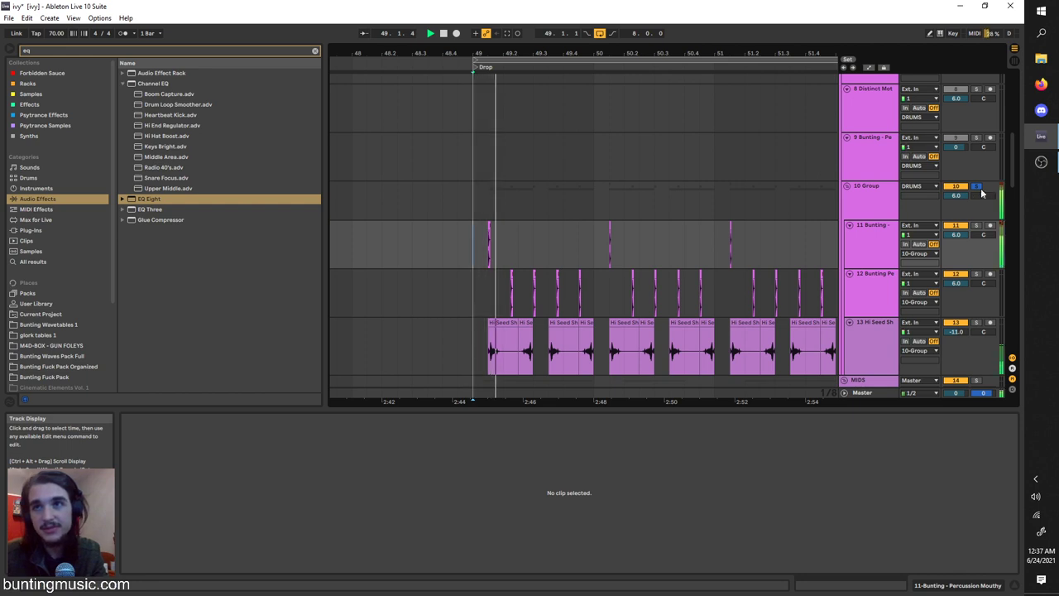
left_click(980, 189)
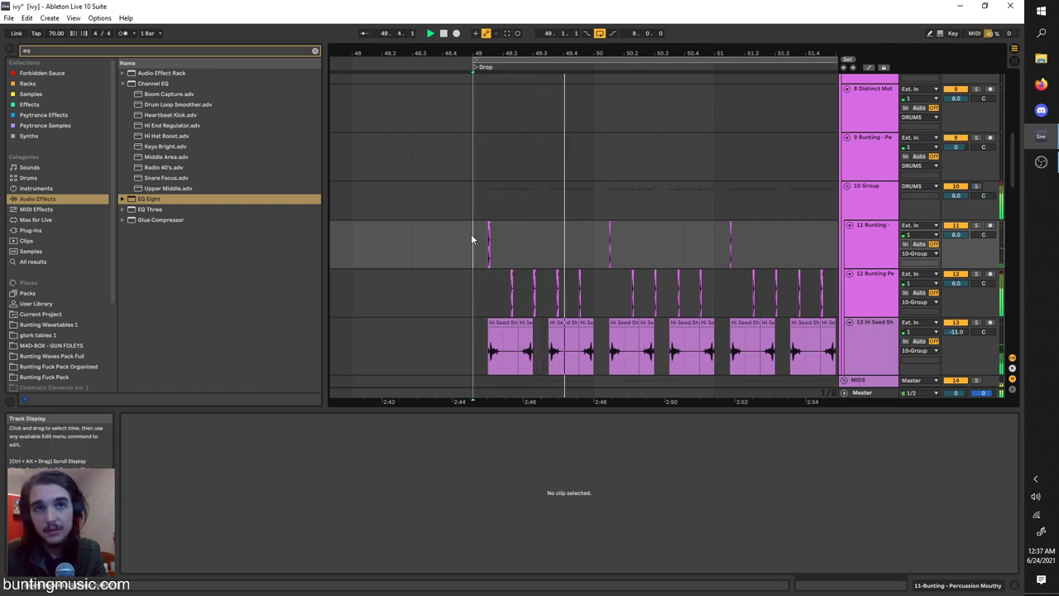
scroll(479, 238, "right", 3)
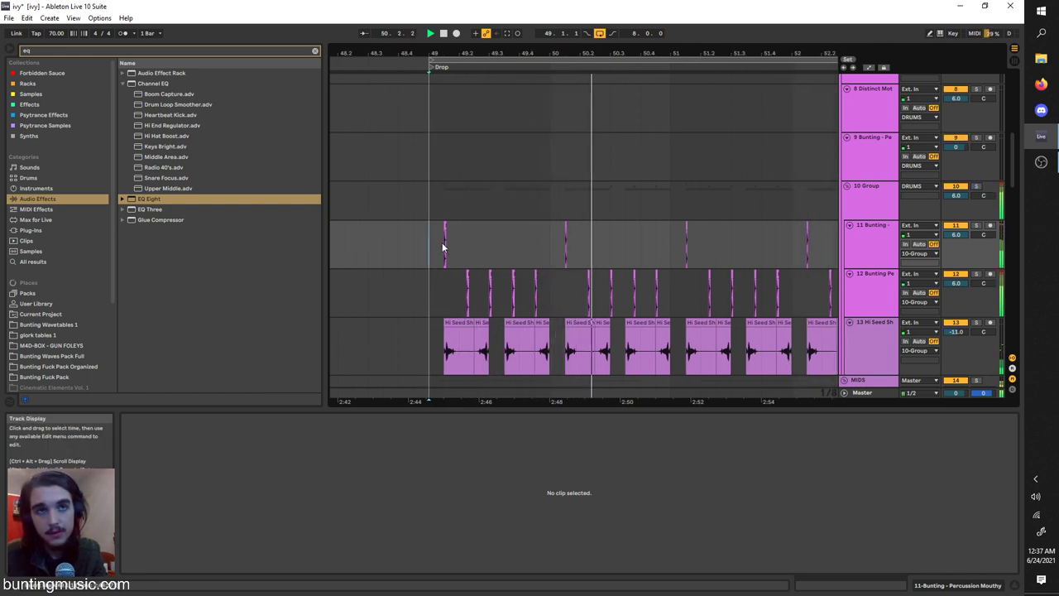
Step: Stop playback and open the first Hi Seed Shaker 6 clip on track 13
left_click(466, 303)
scroll(466, 302, "down", 1)
left_click(443, 283)
scroll(441, 272, "down", 1)
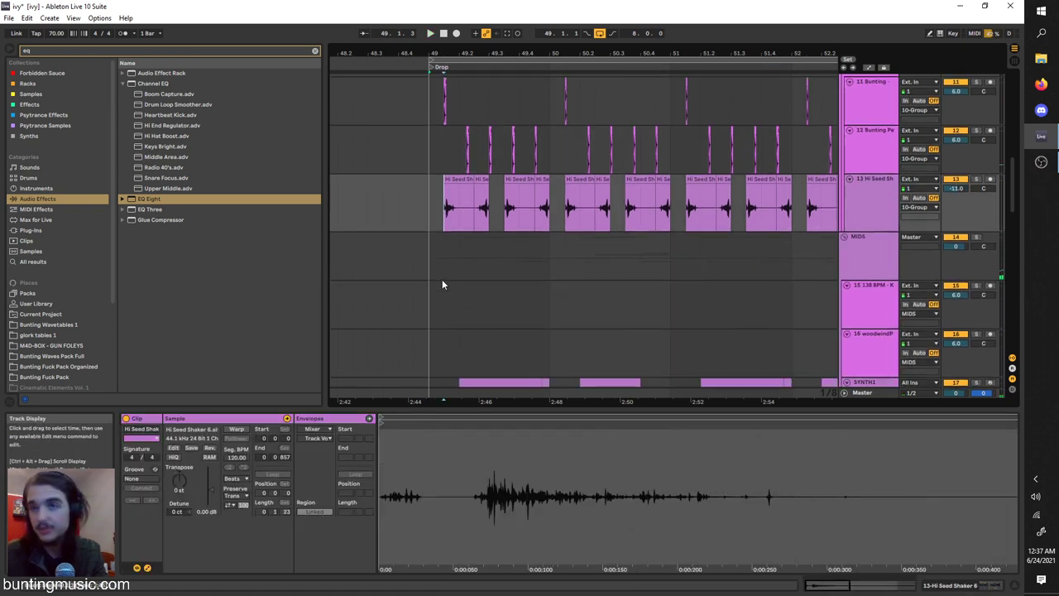
scroll(454, 210, "up", 3)
Step: Reverse the sample of the second Hi Seed Shaker 6 clip on track 13, and reverse it back again
left_click(514, 184)
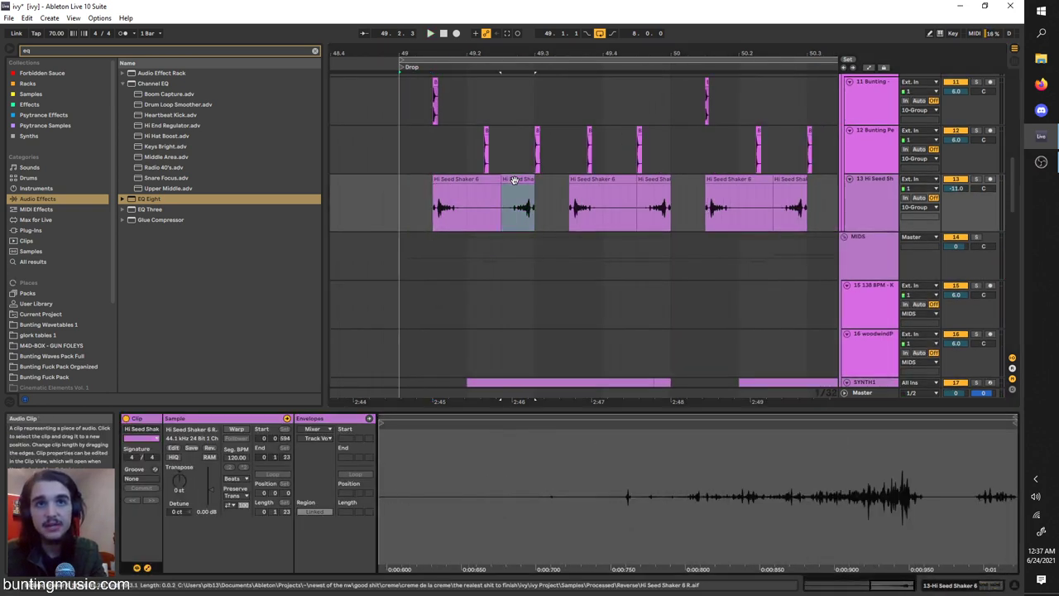
left_click(209, 448)
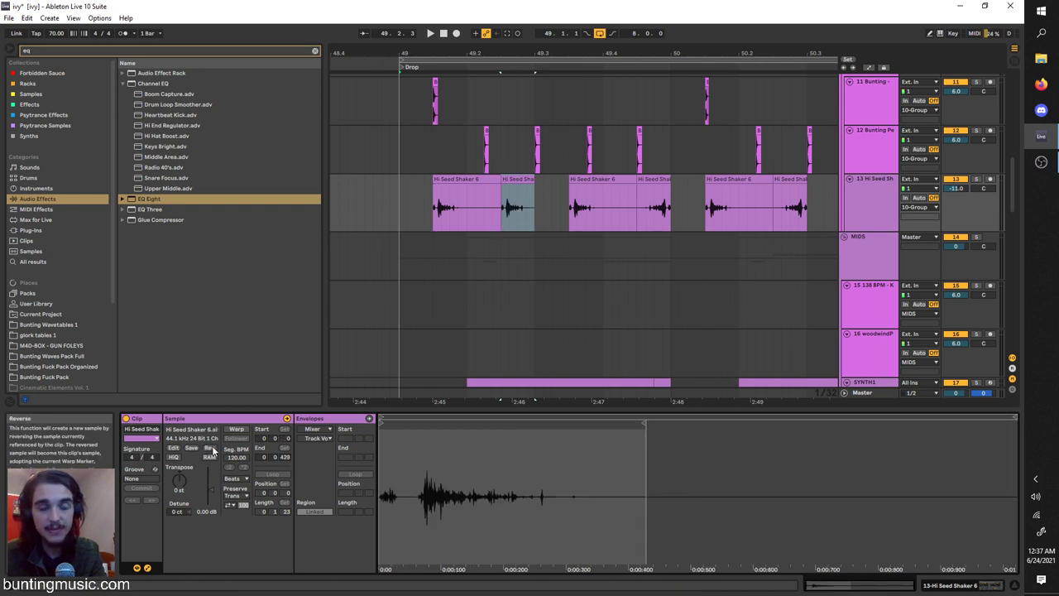
left_click(212, 449)
Step: Play the shaker pattern from bar 49 with track 13 soloed
key("ctrl+space")
key("space")
left_click(976, 179)
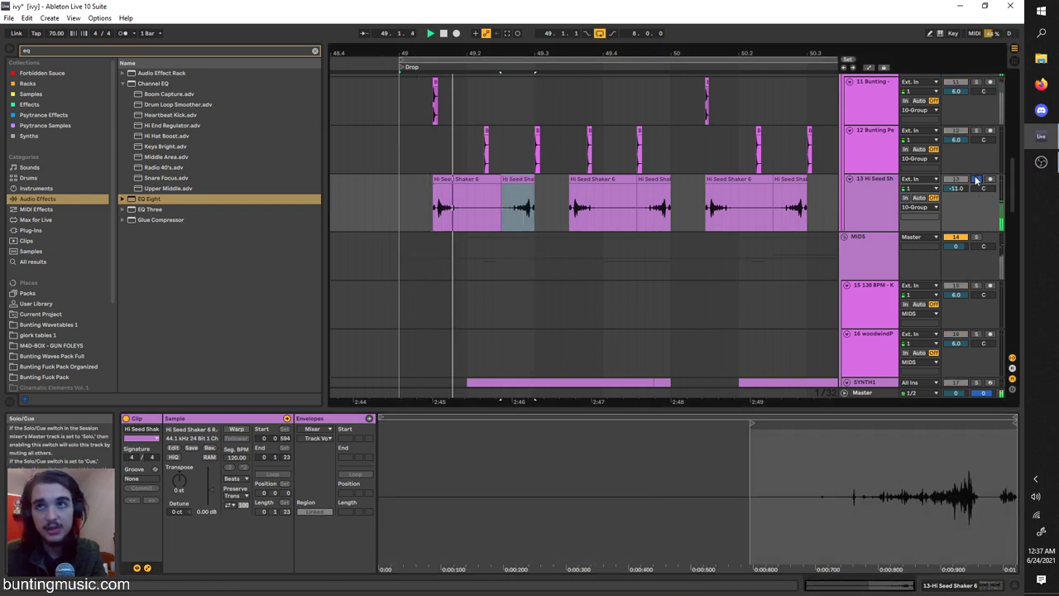
scroll(464, 257, "down", 4)
scroll(472, 270, "down", 1)
Step: Show the devices of SYNTH1 track 17 and look through the tracks of the MIDS group down to track 31
left_click(467, 257)
scroll(466, 256, "down", 3)
left_click(431, 238)
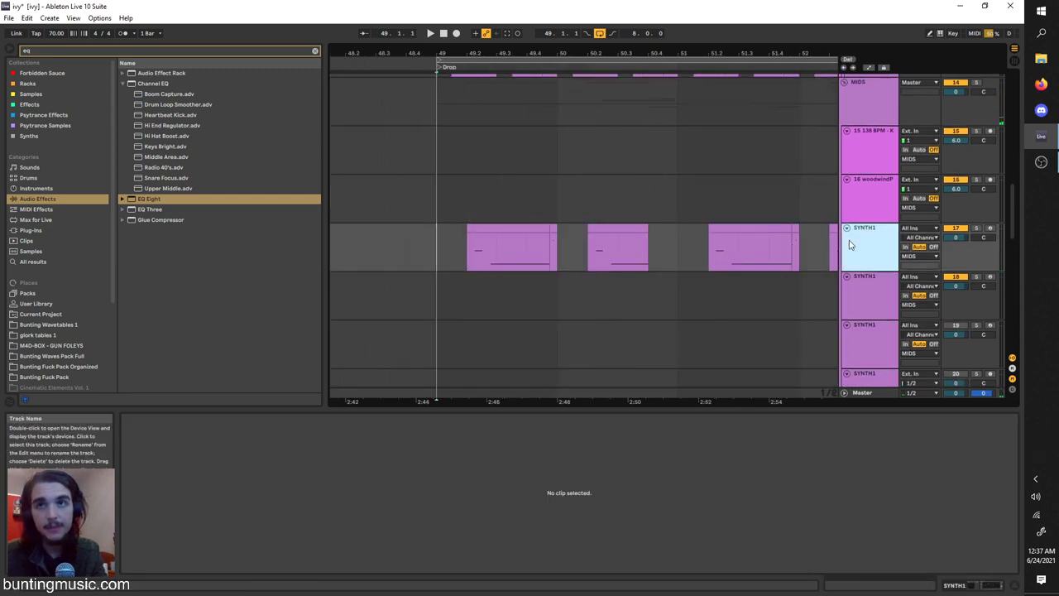
left_click(879, 246)
scroll(478, 246, "down", 5)
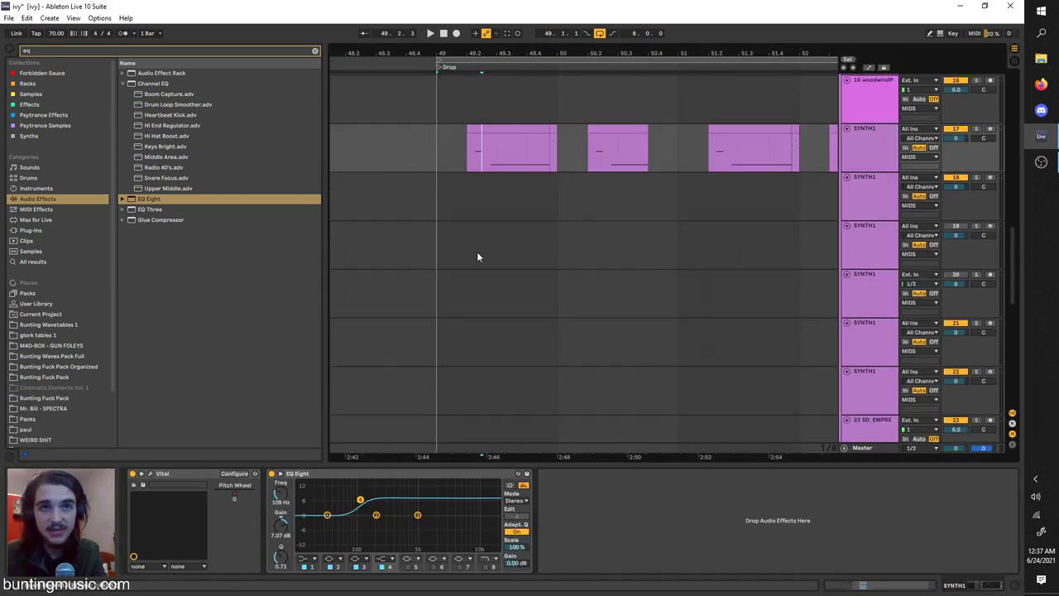
scroll(497, 246, "down", 5)
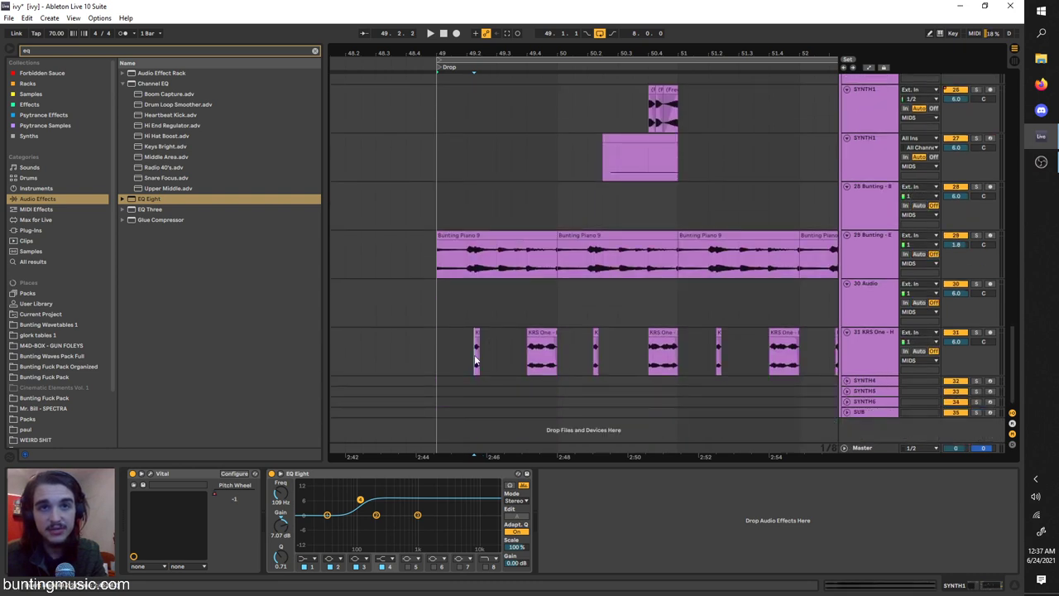
Step: Solo track 31 with the KRS One acapella and play its vocal chops in the drop
left_click(475, 357)
key("plus")
key("plus")
left_click(975, 332)
key("space")
key("minus")
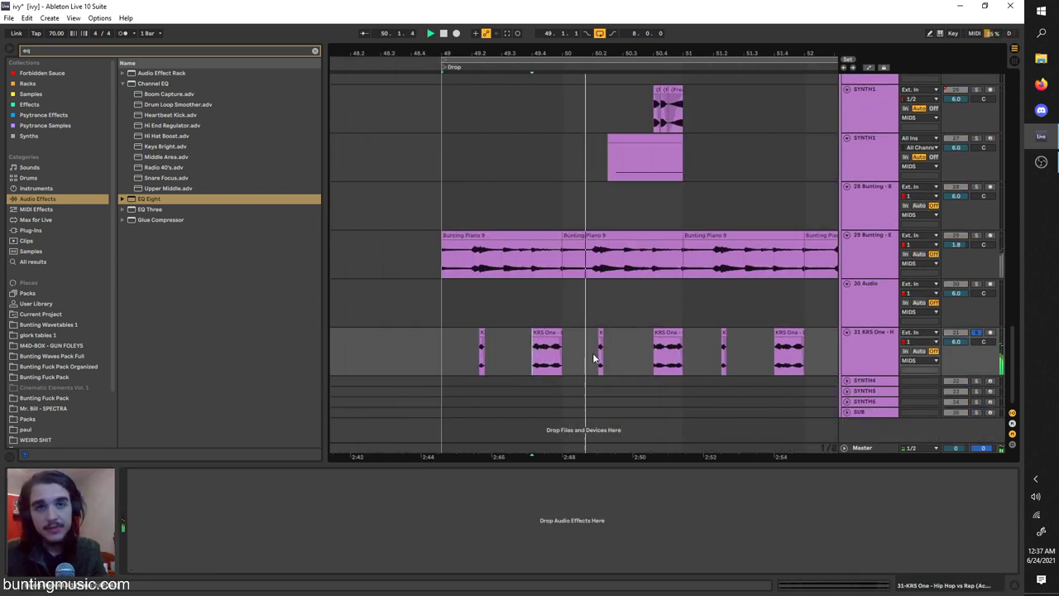
key("plus")
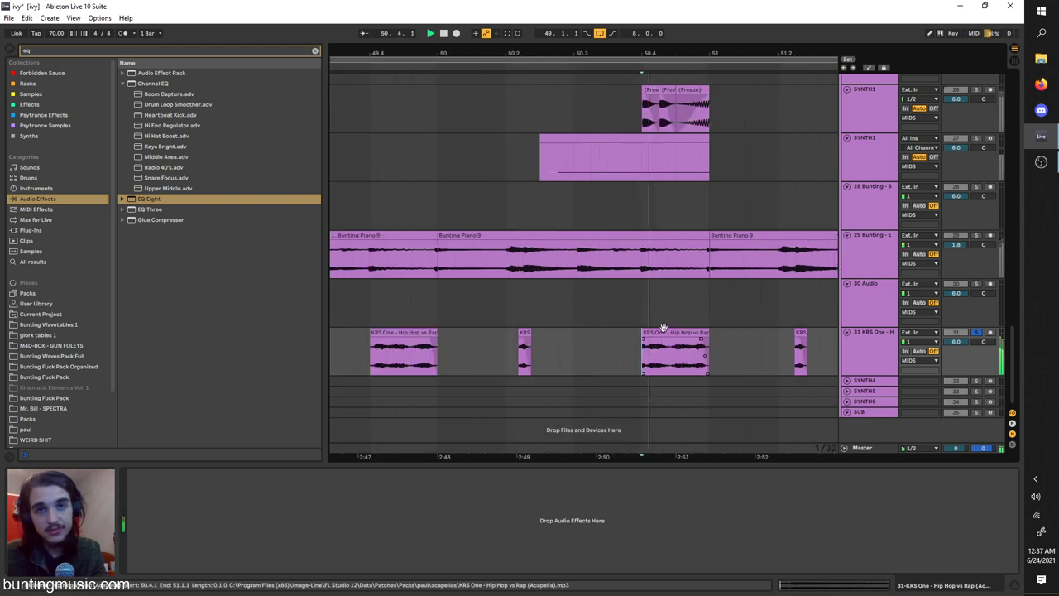
Step: Open the KRS One vocal clip at 50.4.1 and stop playback
left_click(650, 362)
key("space")
scroll(370, 344, "up", 2)
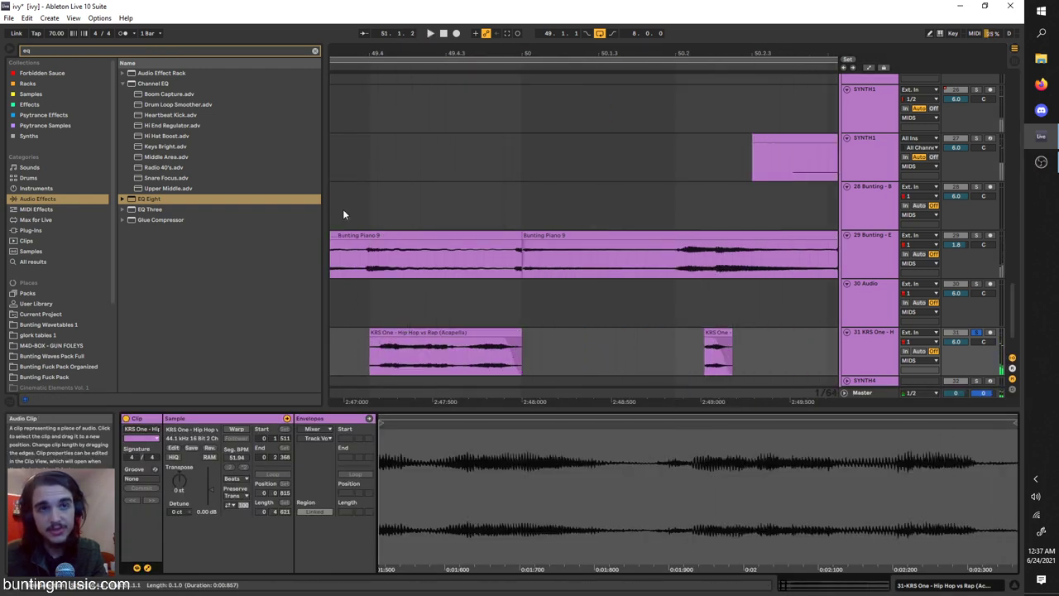
Step: Search all browser results for "acapella"
left_click(60, 50)
type("acapella")
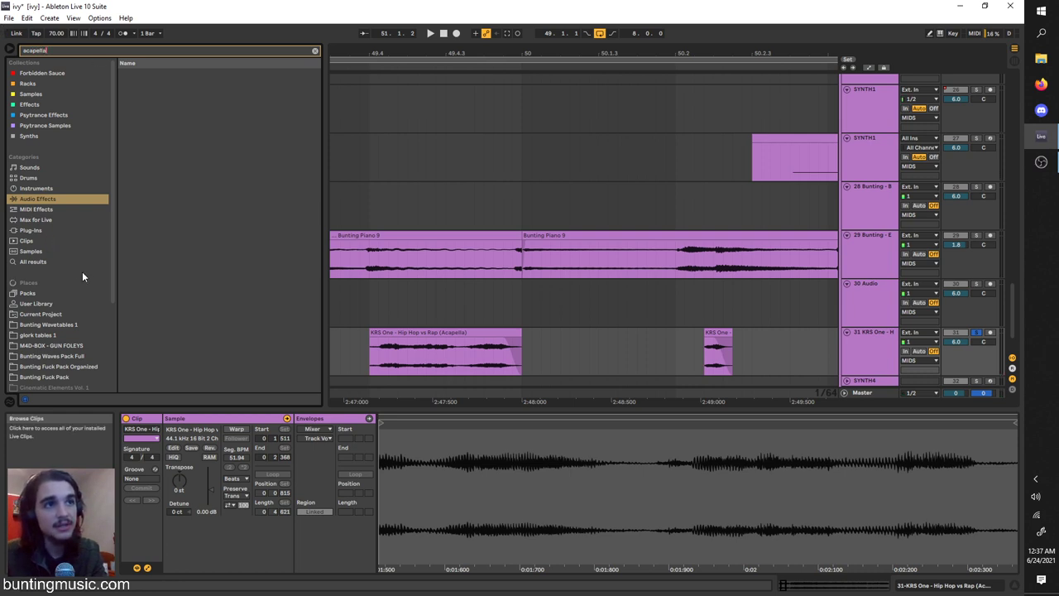
left_click(81, 263)
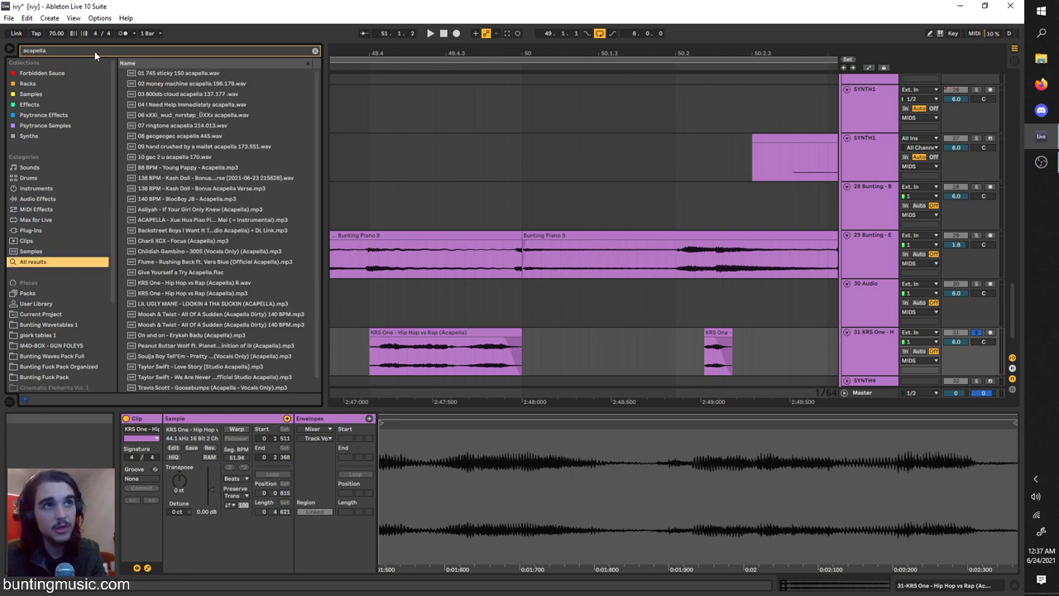
Step: Search the browser for "perc" and preview several percussion samples, starting with !Perc 30.wav
type("perc")
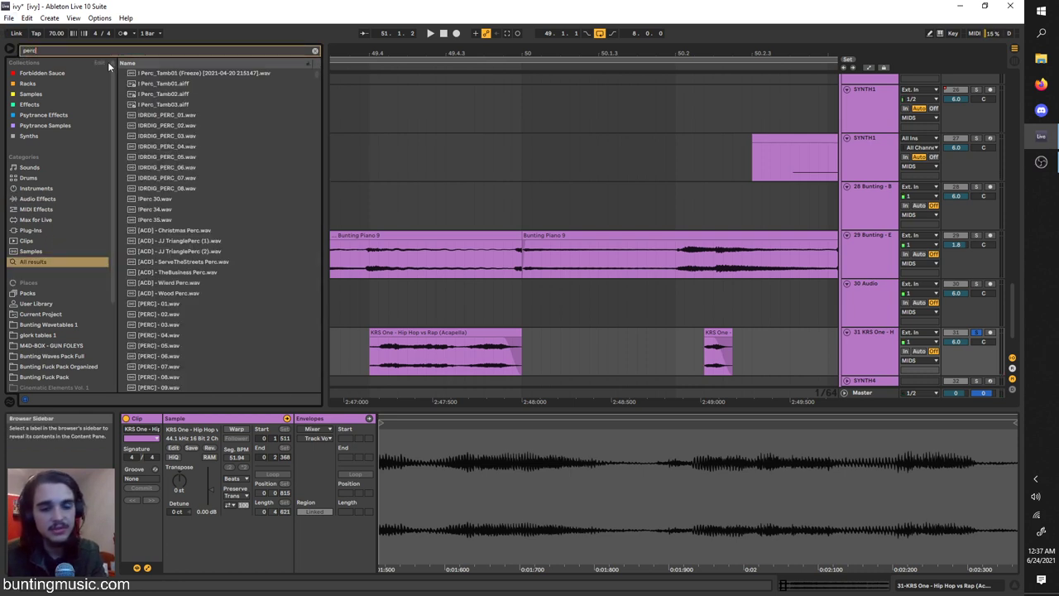
left_click(275, 199)
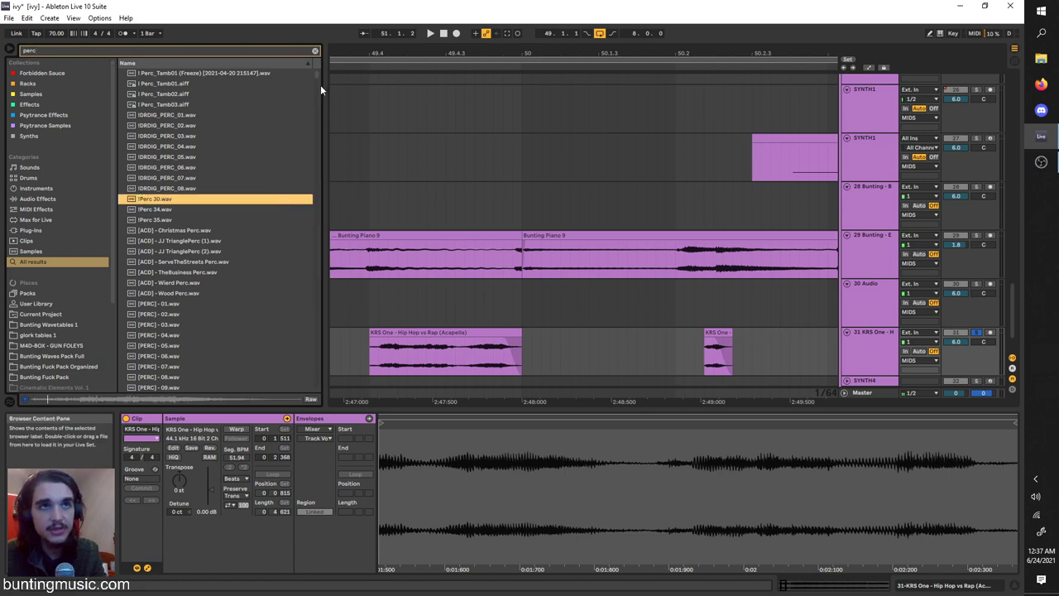
mouse_move(317, 77)
left_mouse_down()
mouse_move(319, 97)
mouse_move(315, 68)
left_mouse_up()
left_click(283, 207)
left_click(284, 238)
key("space")
Step: Search the browser for "acapella" again, stop playback, and preview several vocals, including the Backstreet Boys, KRS One and Erykah Badu files
left_click_drag(83, 51, 2, 42)
type("acape")
left_click(446, 36)
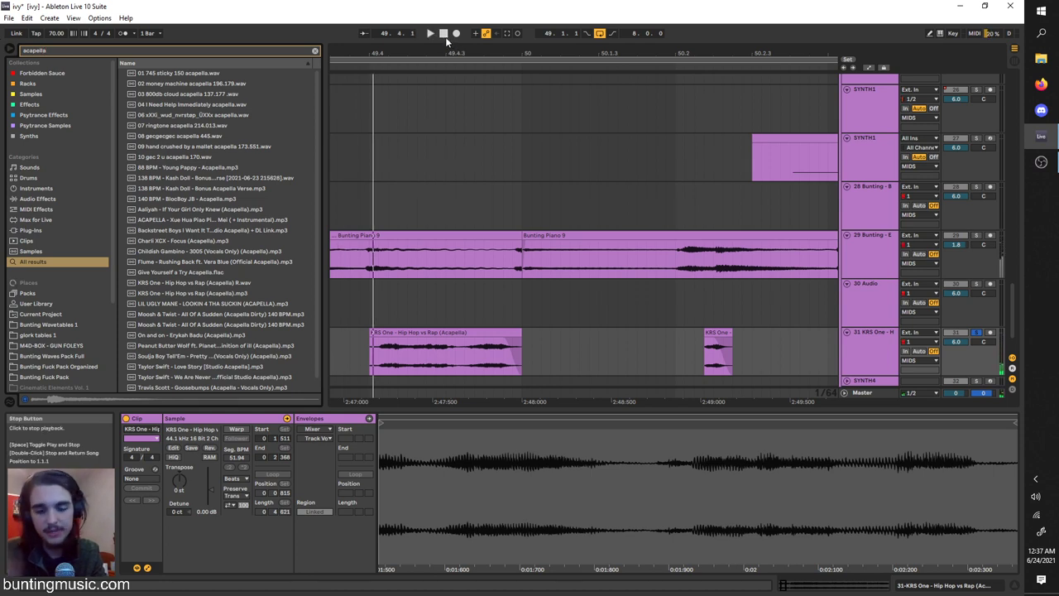
left_click(244, 231)
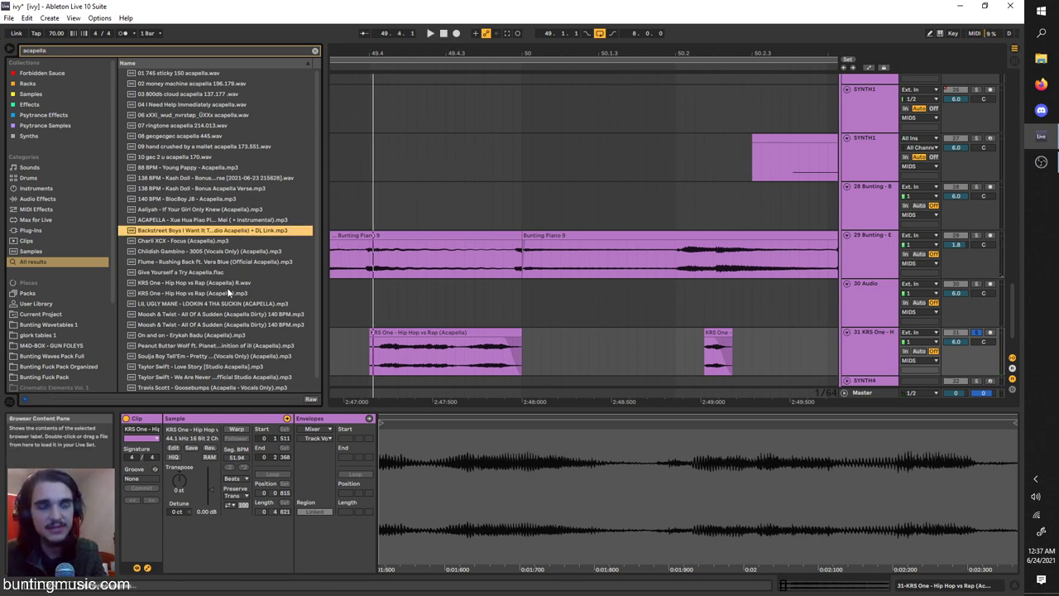
left_click(222, 283)
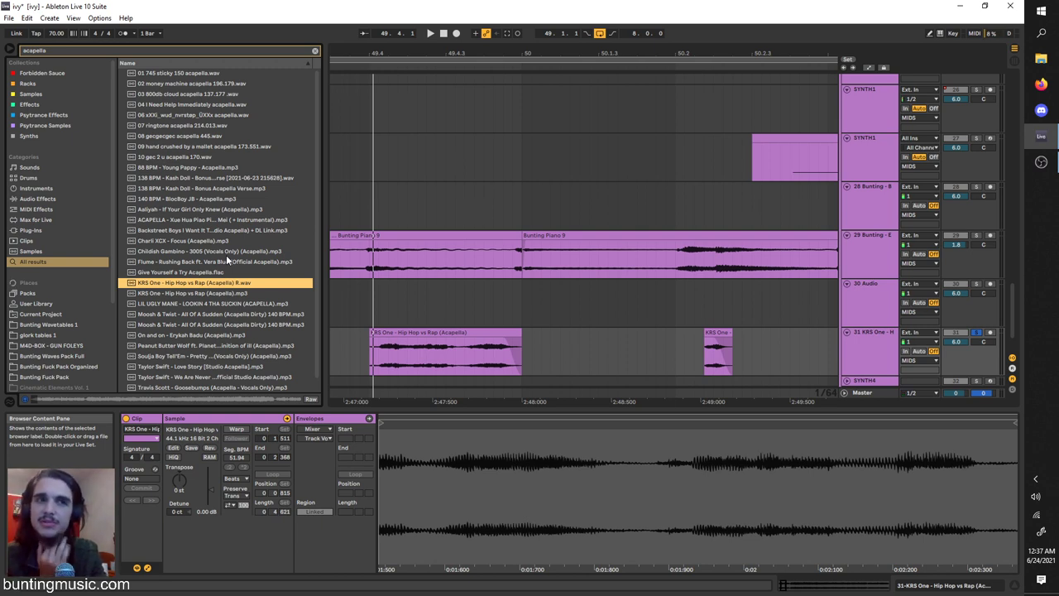
left_click(258, 325)
left_click(266, 335)
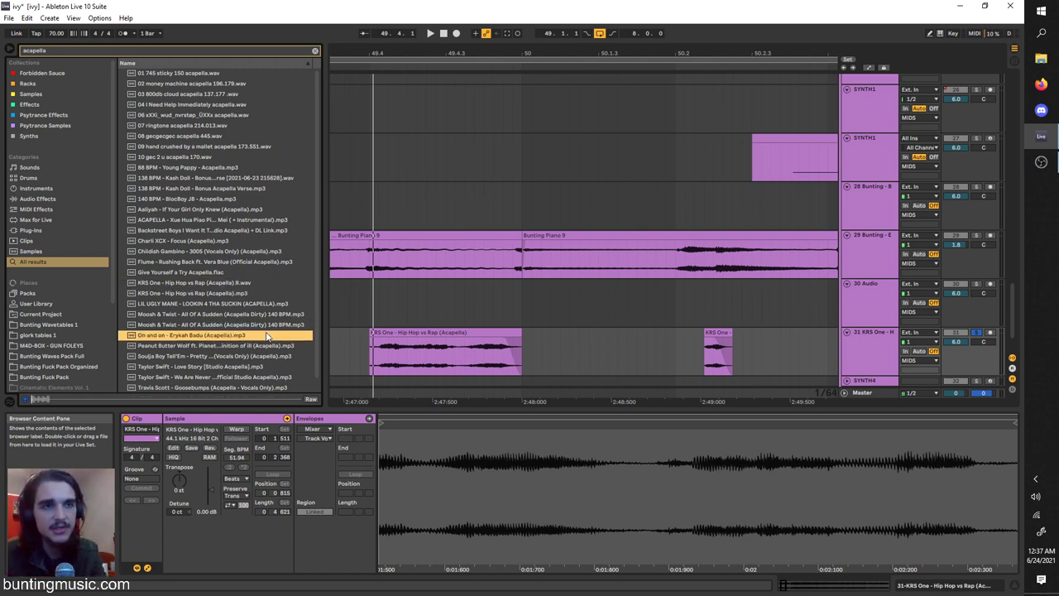
Step: Audition the KRS One vocal clip at 49.4 from its start
scroll(423, 298, "down", 3)
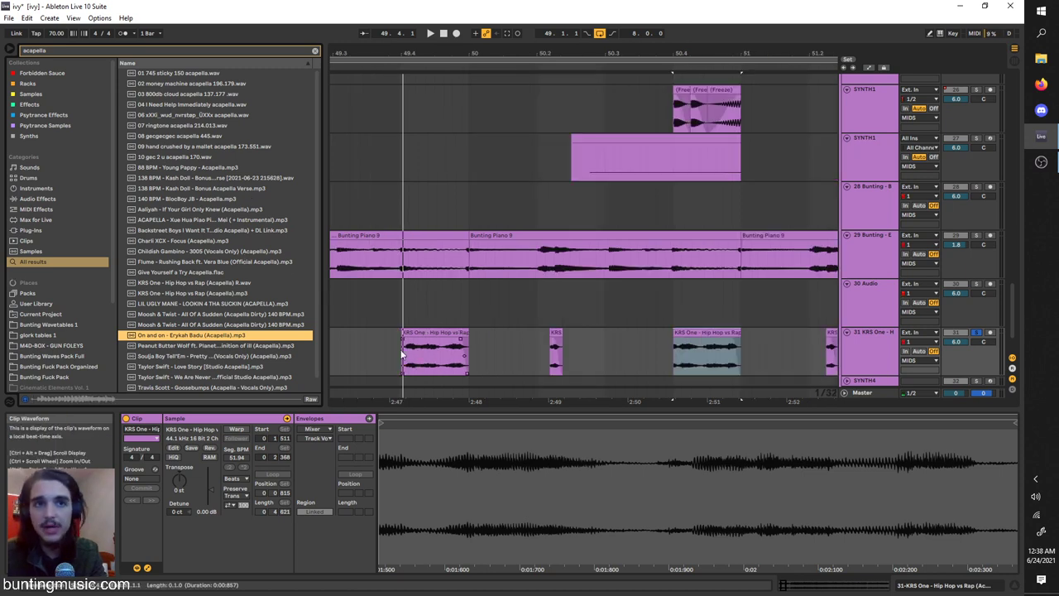
left_click(402, 356)
scroll(402, 356, "left", 2)
key("space")
scroll(405, 344, "left", 2)
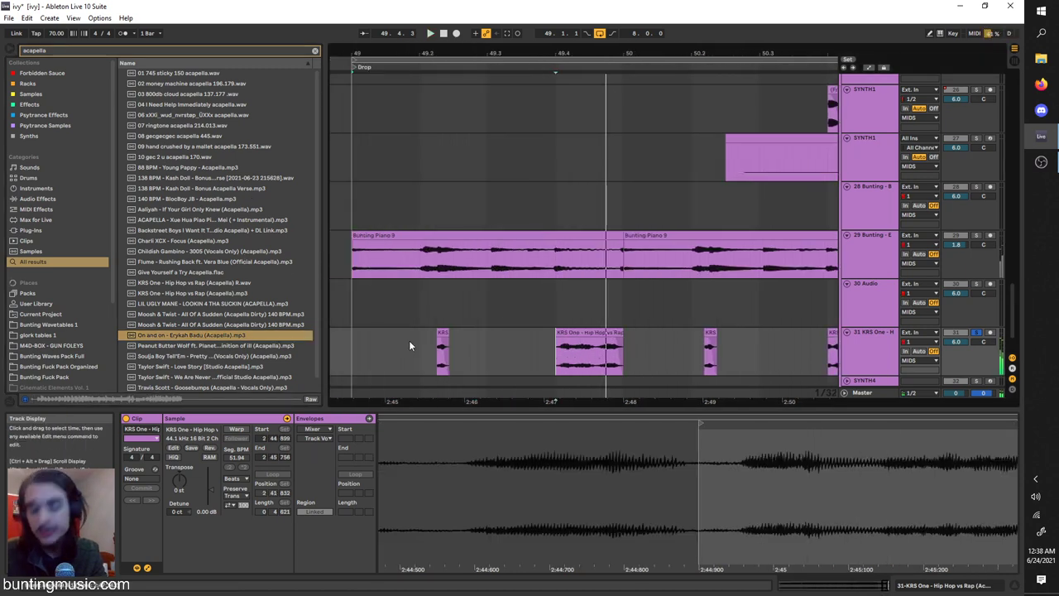
Step: Play the drop from 49.1.1 and open the short KRS One vocal chop at 49.2
left_click(576, 333)
left_click(357, 342)
key("space")
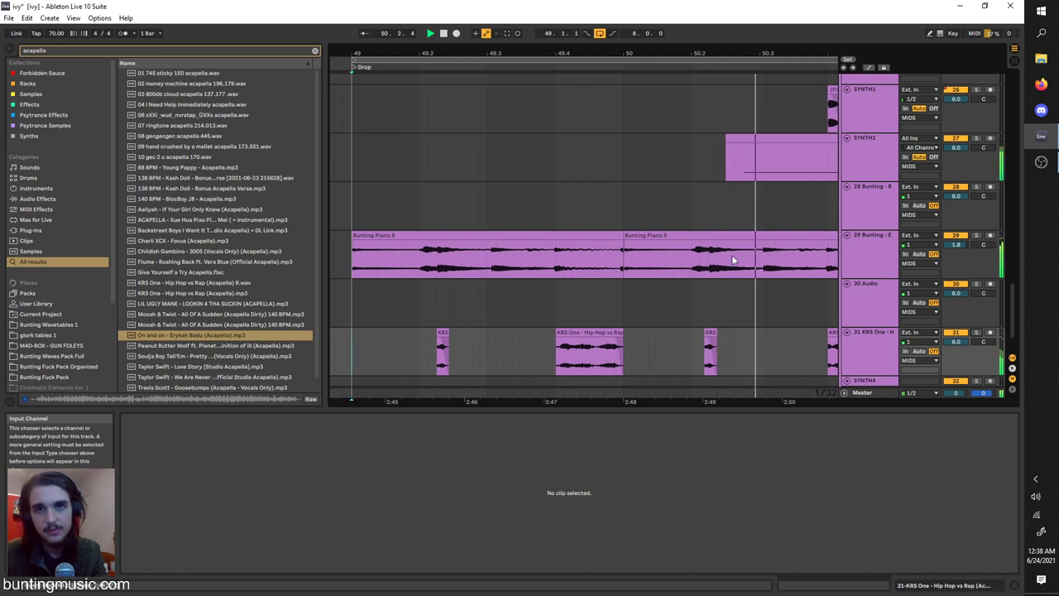
scroll(713, 335, "down", 2)
left_click(560, 349)
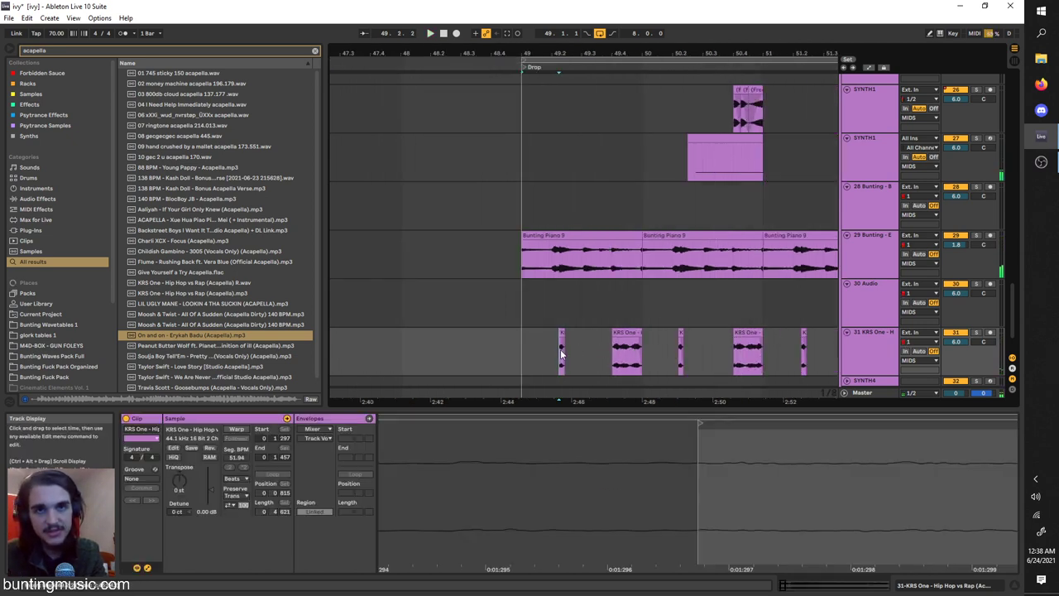
Step: Solo the Bunting Piano track and play it from the start of the drop
scroll(562, 350, "down", 1)
left_click(529, 212)
scroll(935, 282, "up", 2)
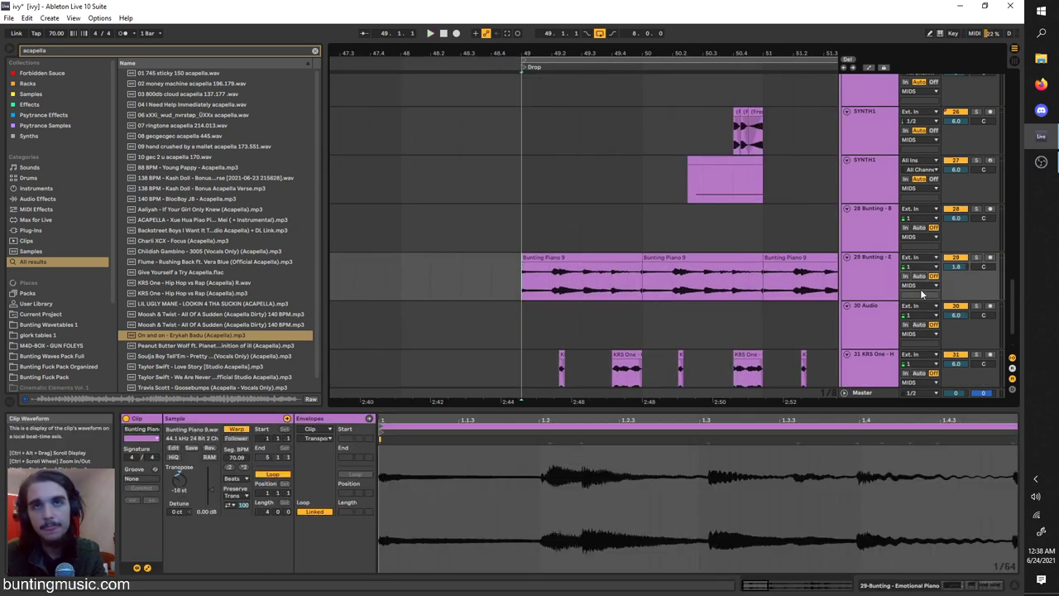
left_click(973, 258)
key("space")
scroll(616, 319, "right", 1)
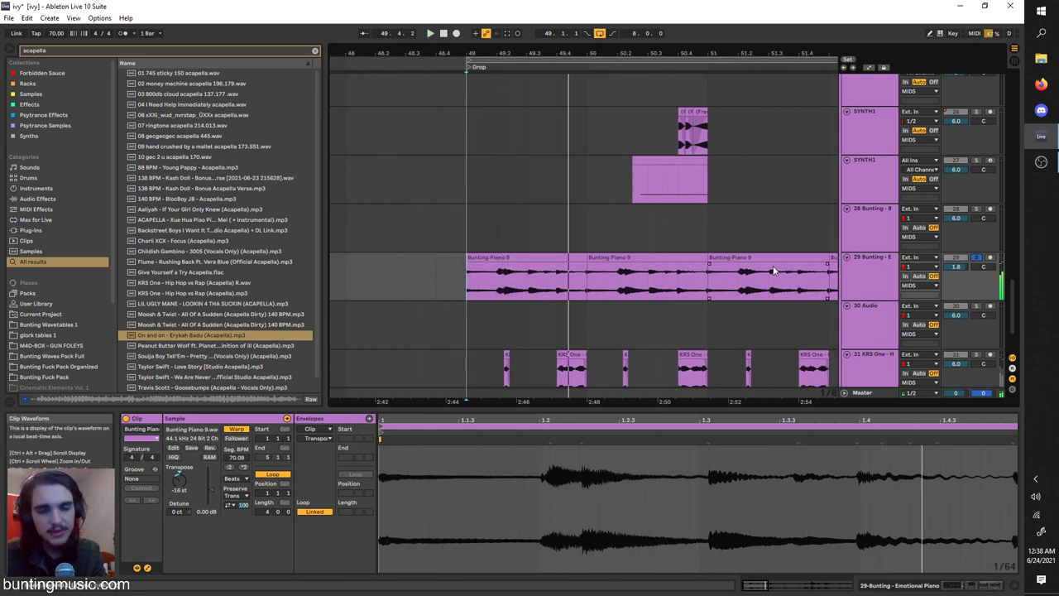
scroll(724, 283, "right", 1)
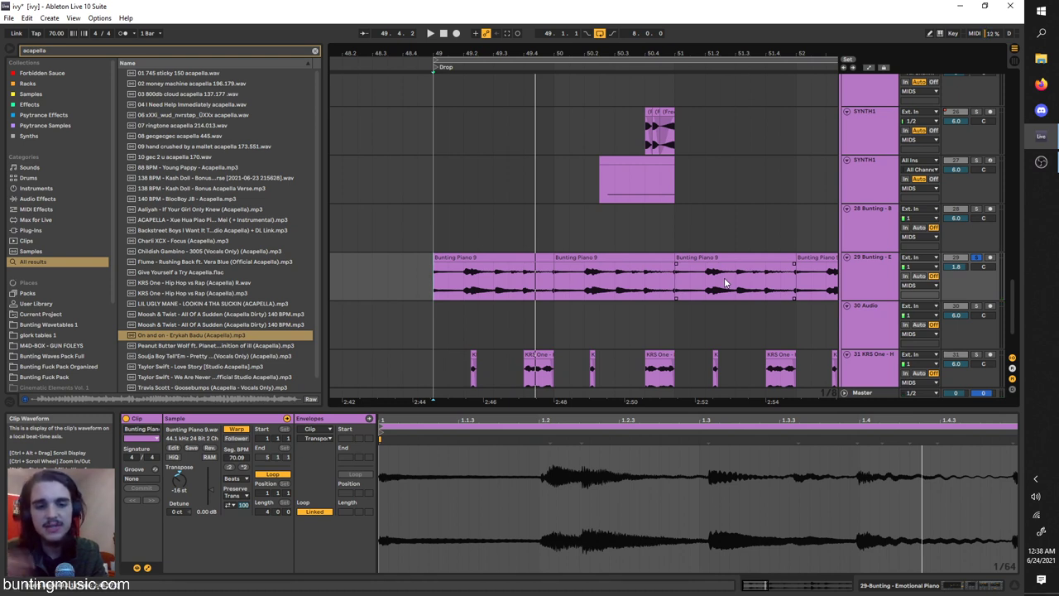
left_click(885, 296)
scroll(691, 275, "up", 1)
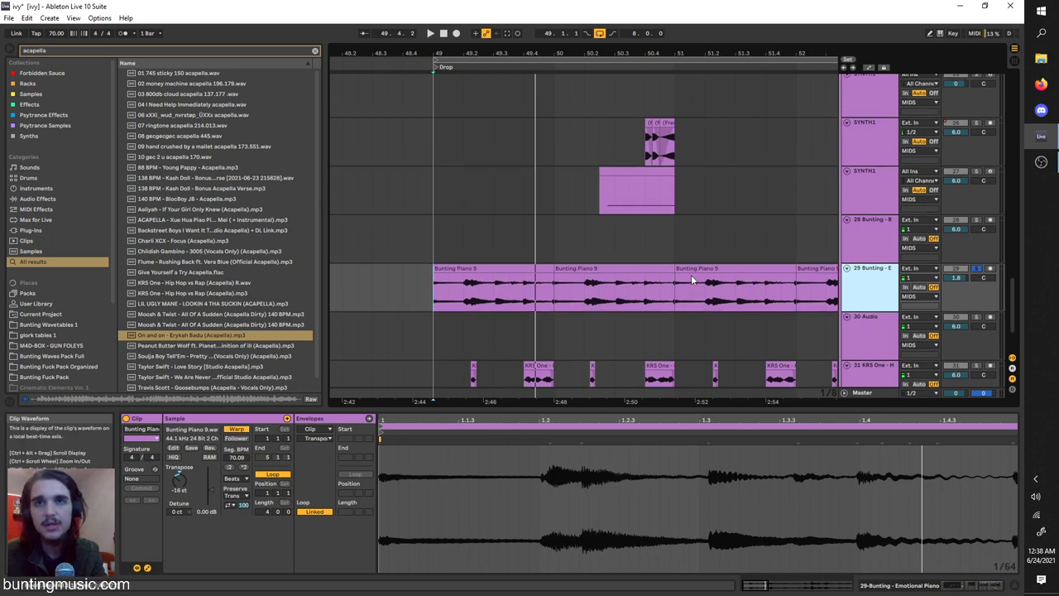
Step: Examine the repeated Bunting Piano 9 clips across the drop, opening individual repeats
scroll(693, 278, "down", 3)
scroll(695, 281, "right", 1)
left_click(745, 300)
scroll(561, 293, "up", 3)
scroll(480, 292, "right", 1)
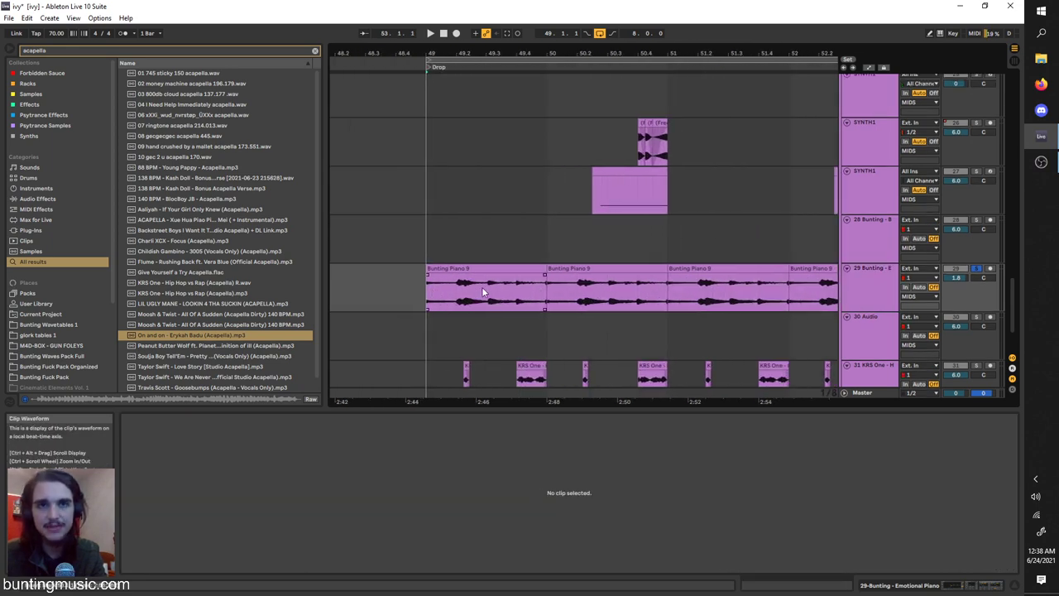
mouse_move(428, 290)
left_mouse_down()
mouse_move(547, 289)
mouse_move(500, 291)
left_mouse_up()
left_click(546, 290)
scroll(542, 288, "down", 3)
left_click(454, 294)
scroll(473, 298, "up", 3)
scroll(431, 294, "right", 3)
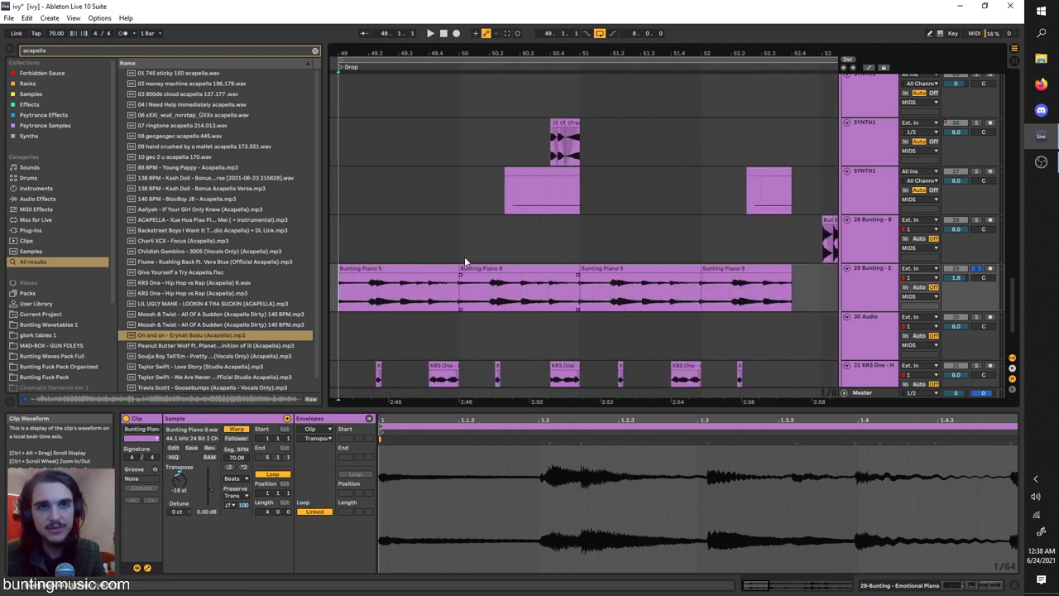
Step: Play the piano layer from the start of the drop and show its track's effect chain
left_click(451, 268)
scroll(426, 285, "left", 3)
left_click(409, 295)
key("space")
left_click(869, 285)
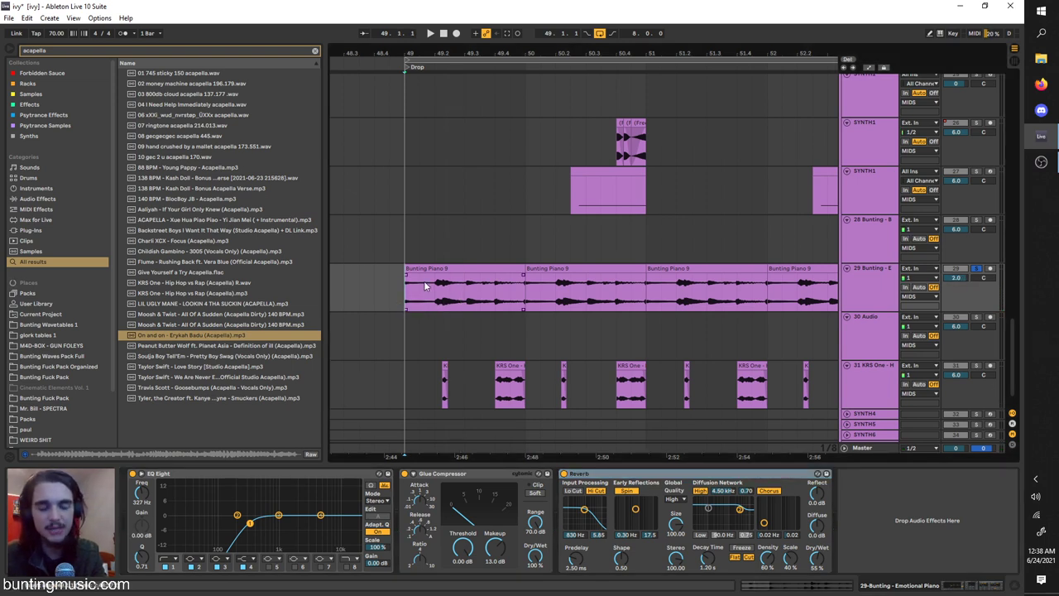
Step: Audition the short SYNTH1 audio clip at 50.4 on track 26
scroll(425, 282, "down", 3)
left_click(492, 190)
scroll(505, 198, "up", 2)
left_click(508, 210)
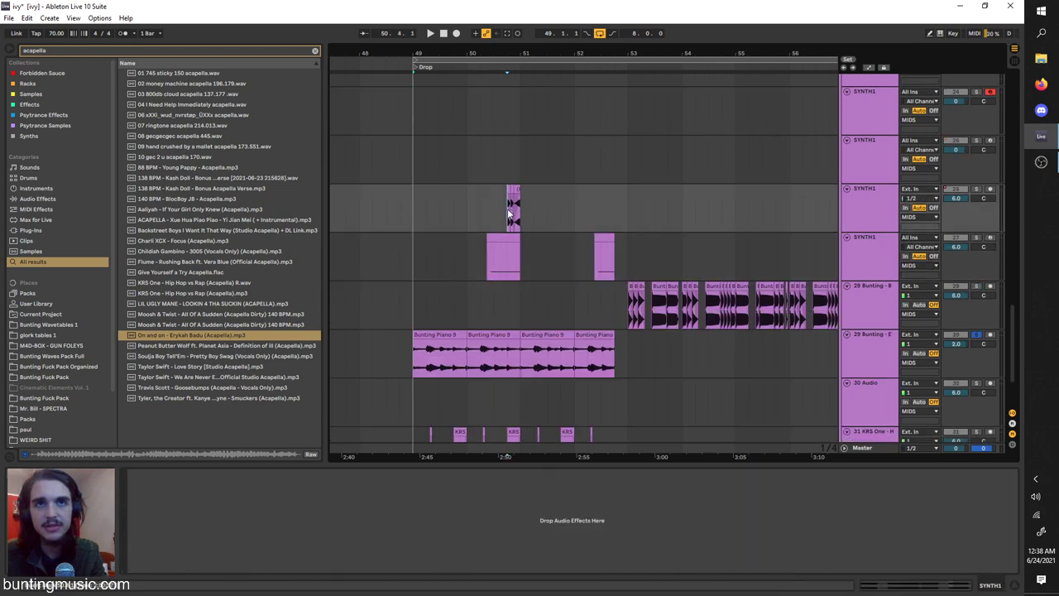
key("space")
key("space")
scroll(506, 243, "down", 1)
scroll(455, 228, "up", 2)
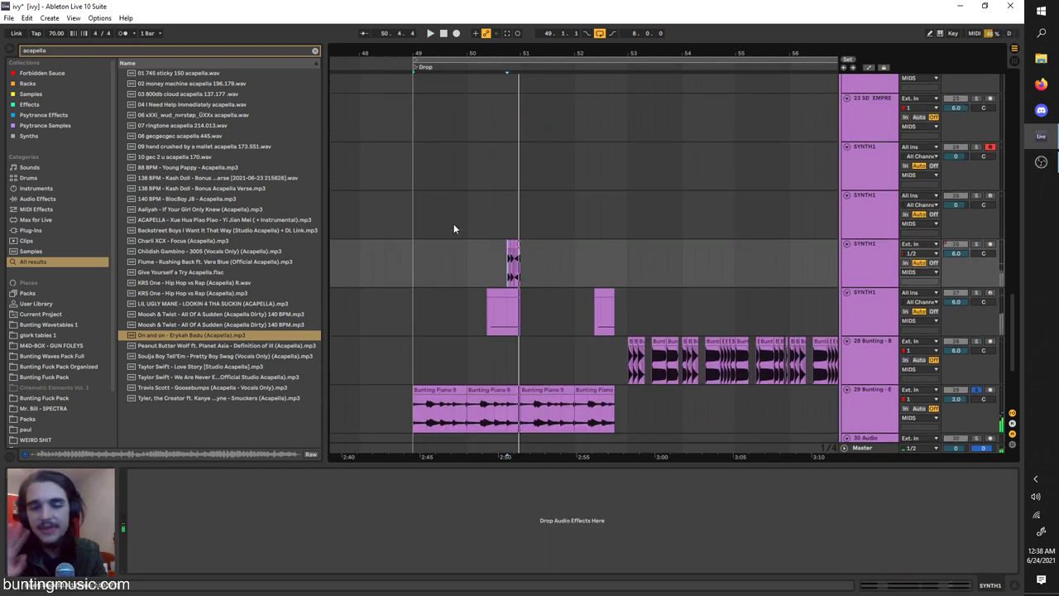
Step: Play the SYNTH1 MIDI clips on track 17 from the start of the drop and solo that track
scroll(497, 258, "up", 10)
left_click(475, 292)
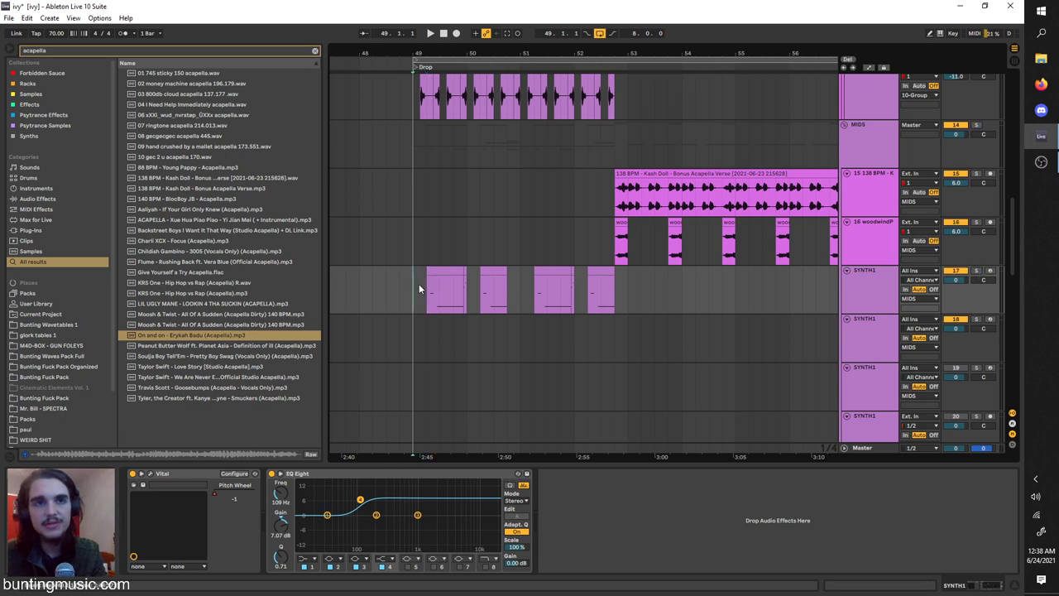
key("space")
scroll(419, 284, "up", 3)
left_click(977, 272)
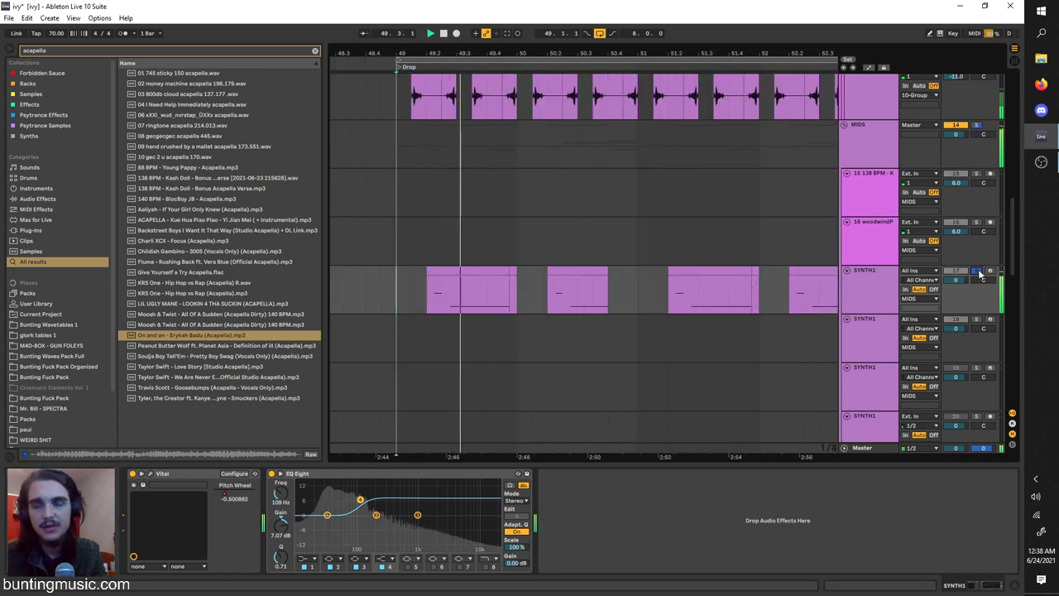
Step: Audition the soloed SYNTH1 part from inside its first clip near 49.2
left_click(431, 298)
key("space")
key("space")
scroll(433, 300, "up", 3)
scroll(434, 298, "up", 3)
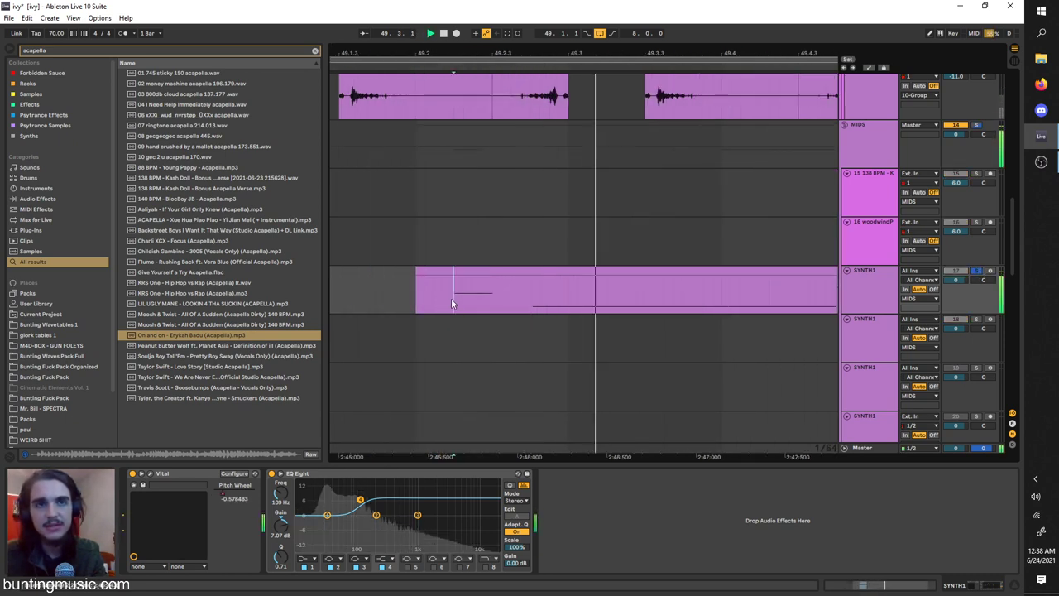
scroll(525, 293, "down", 3)
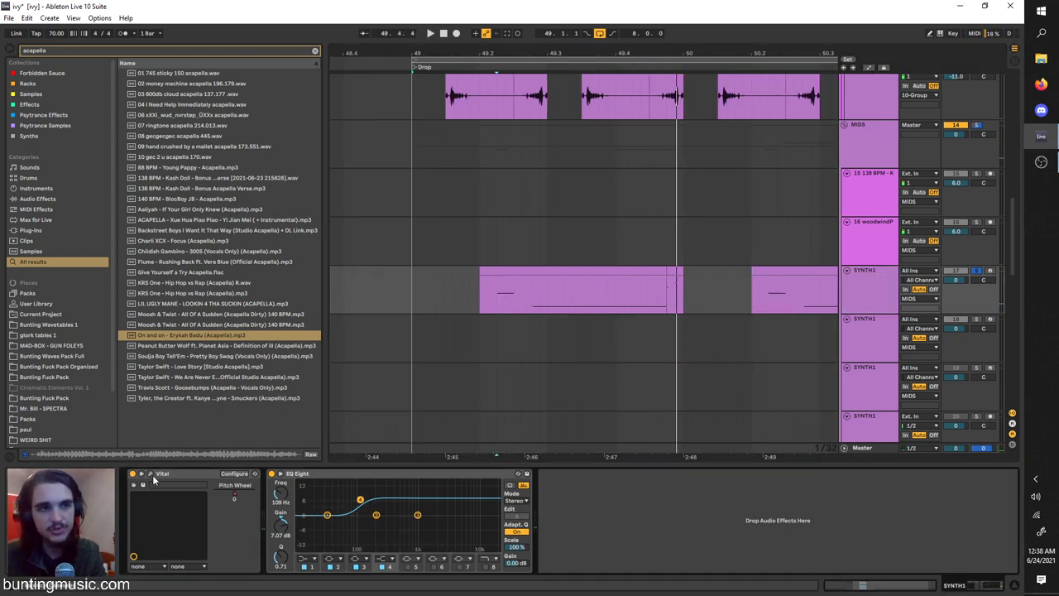
key("space")
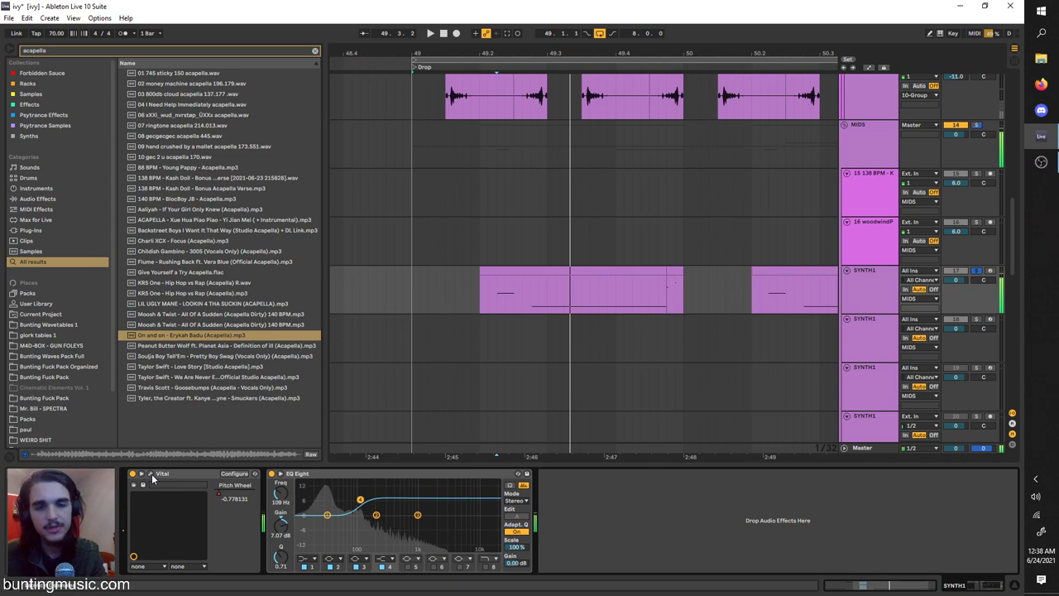
Step: Open the Vital editor of the soloed SYNTH1 track and position its window so all controls are in view
left_click(152, 475)
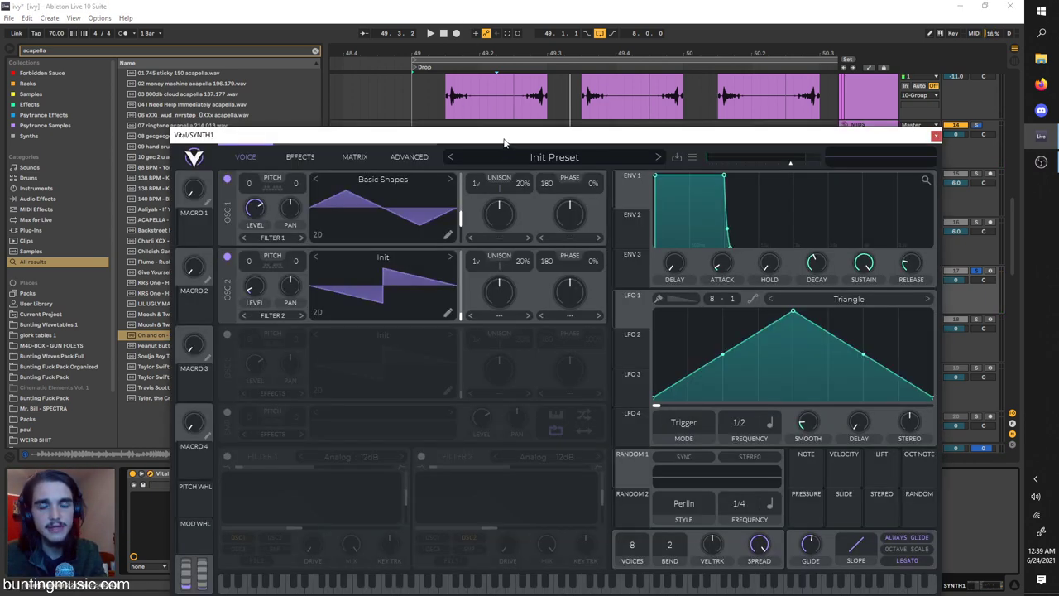
left_click_drag(520, 147, 529, 81)
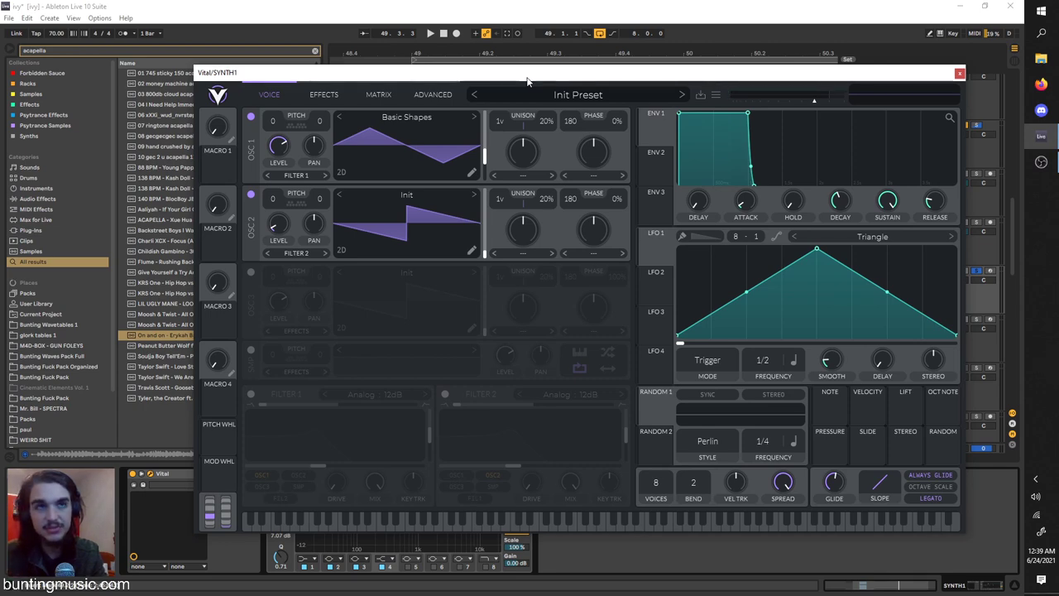
left_click_drag(519, 78, 503, 103)
Step: Turn off oscillator 2 and set oscillator 1's wavetable frame to 0 for a sine wave
left_click(395, 136)
left_click(394, 136)
left_click(238, 214)
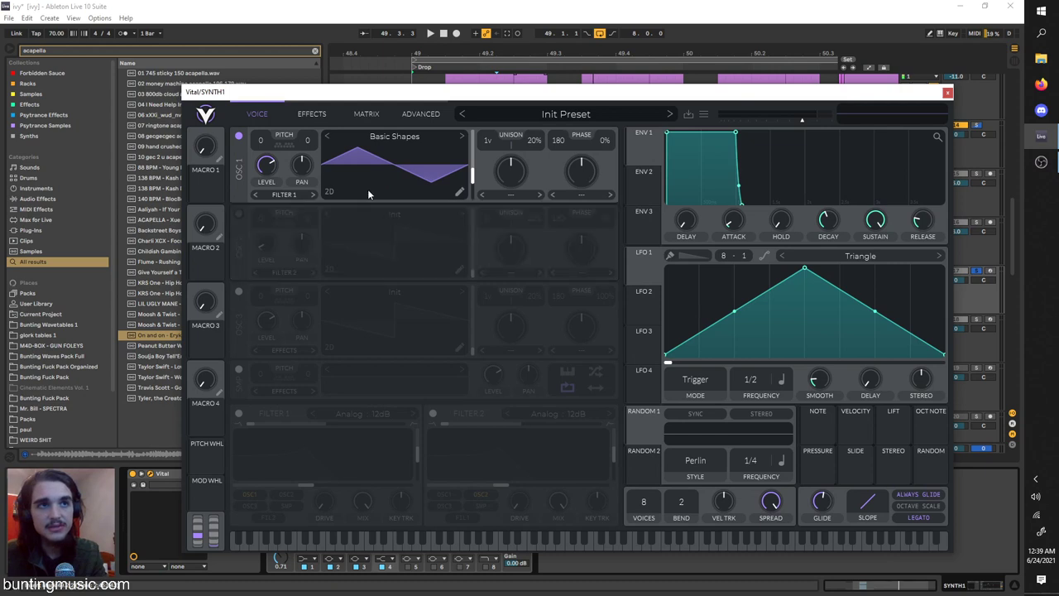
left_click_drag(472, 175, 471, 190)
left_click(424, 137)
left_click(469, 184)
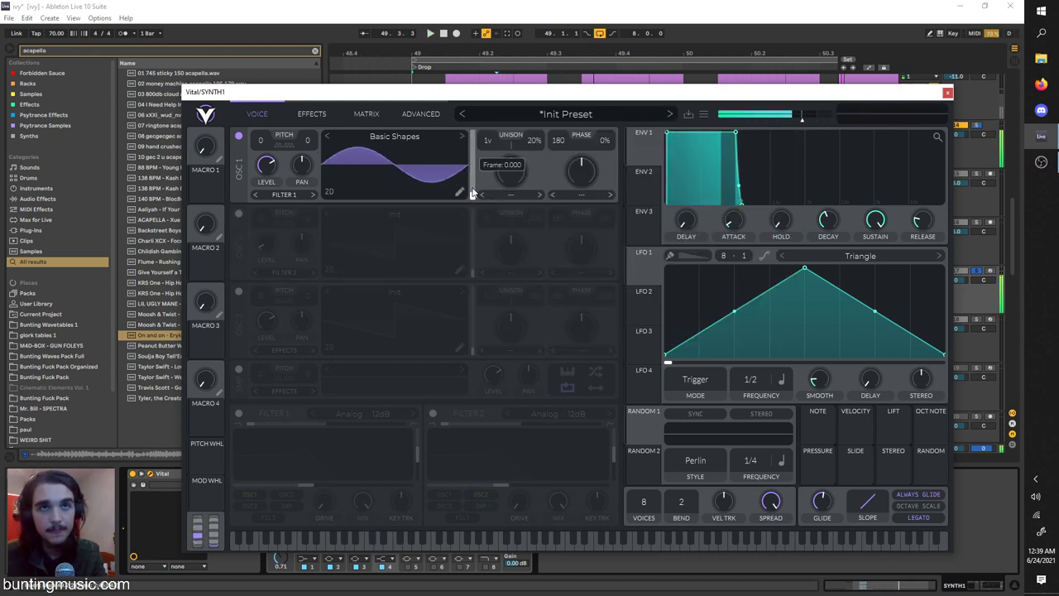
Step: Move oscillator 1's wavetable frame back to the triangle shape and play the synth alone
left_click_drag(472, 194, 480, 168)
left_click(309, 115)
left_click(238, 137)
left_click(254, 116)
key("space")
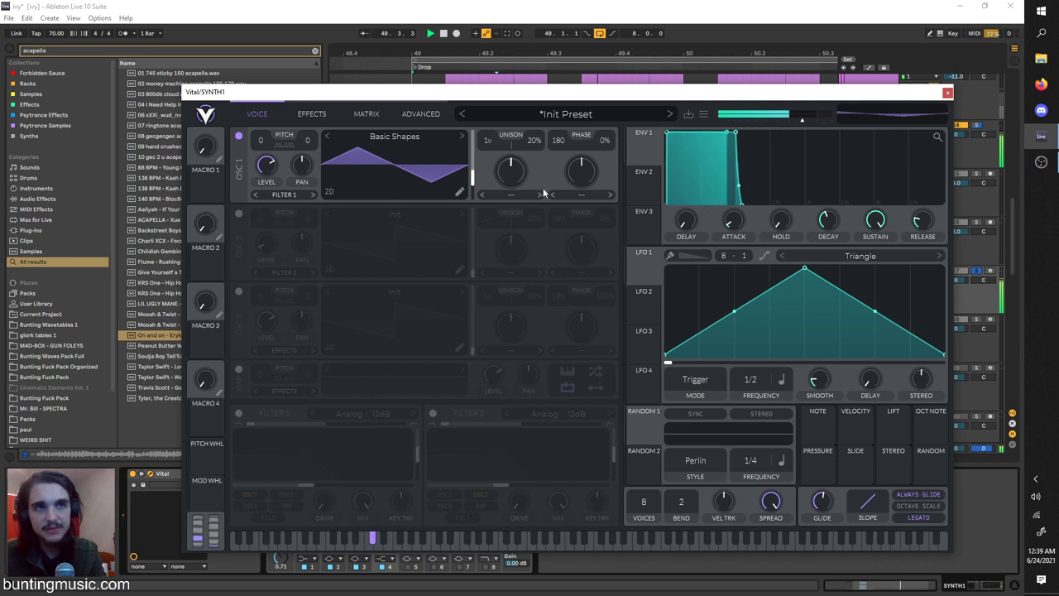
Step: Turn oscillator 2 back on and lower its level so the saw sits quietly under oscillator 1
left_click(238, 213)
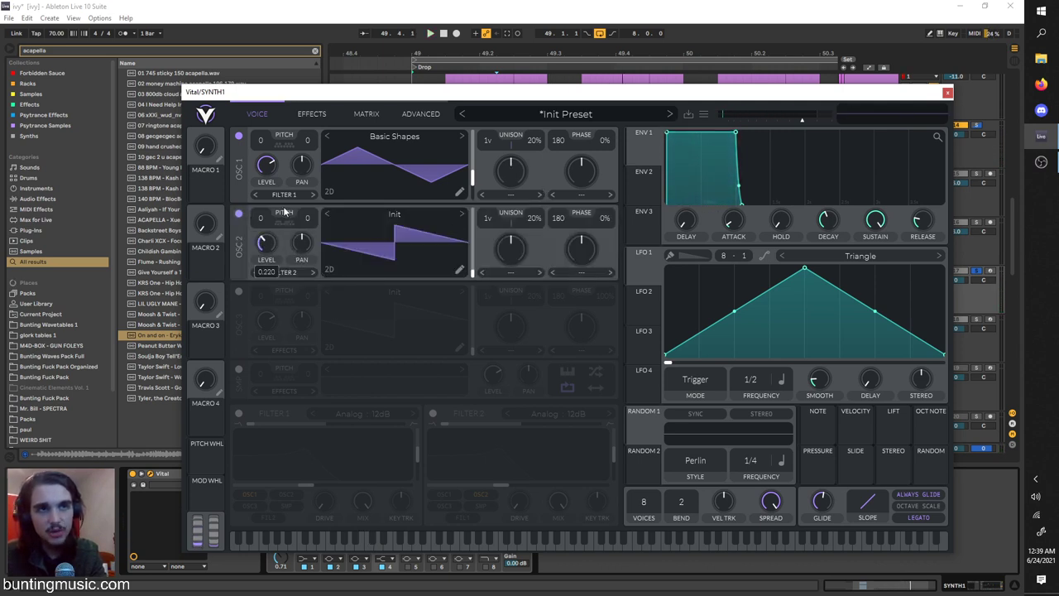
left_click_drag(265, 243, 254, 294)
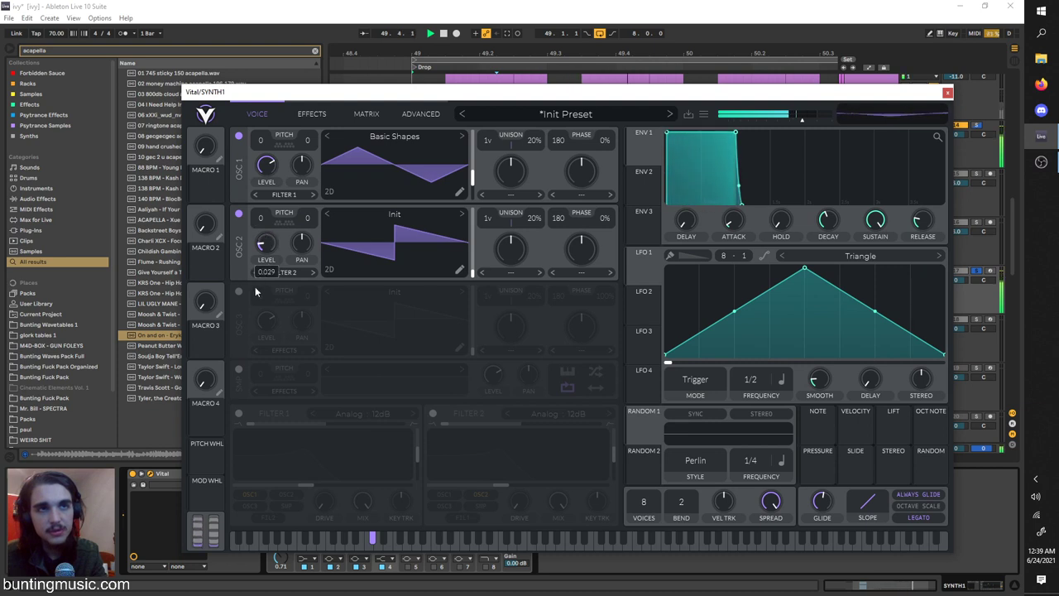
left_click_drag(264, 246, 262, 251)
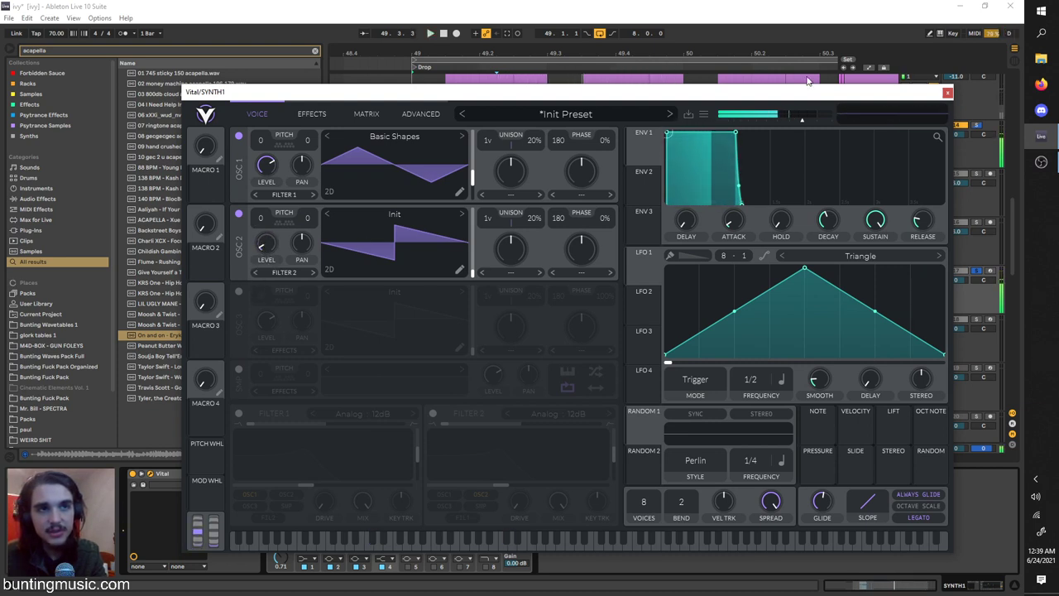
Step: Enable Vital's Soft Clip distortion and play the synth, switching the effect off and on to compare
left_click(311, 114)
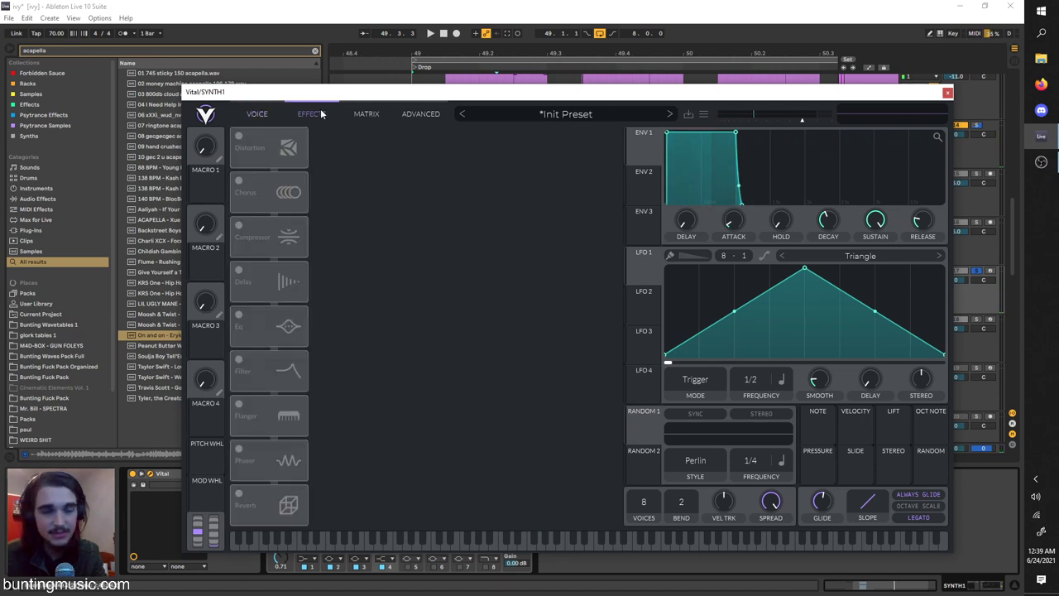
left_click(238, 137)
key("space")
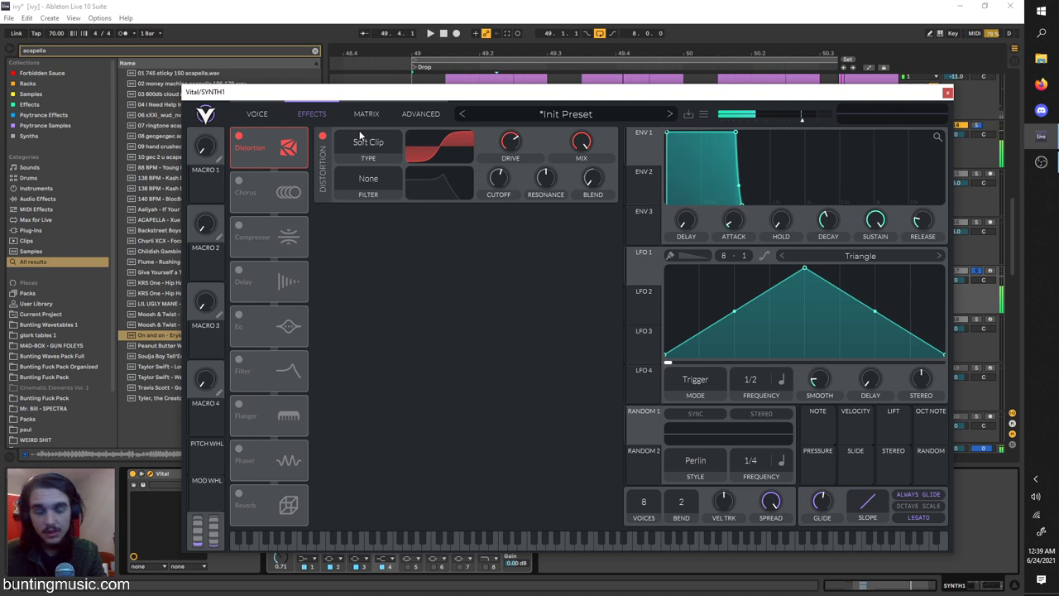
left_click_drag(415, 91, 471, 16)
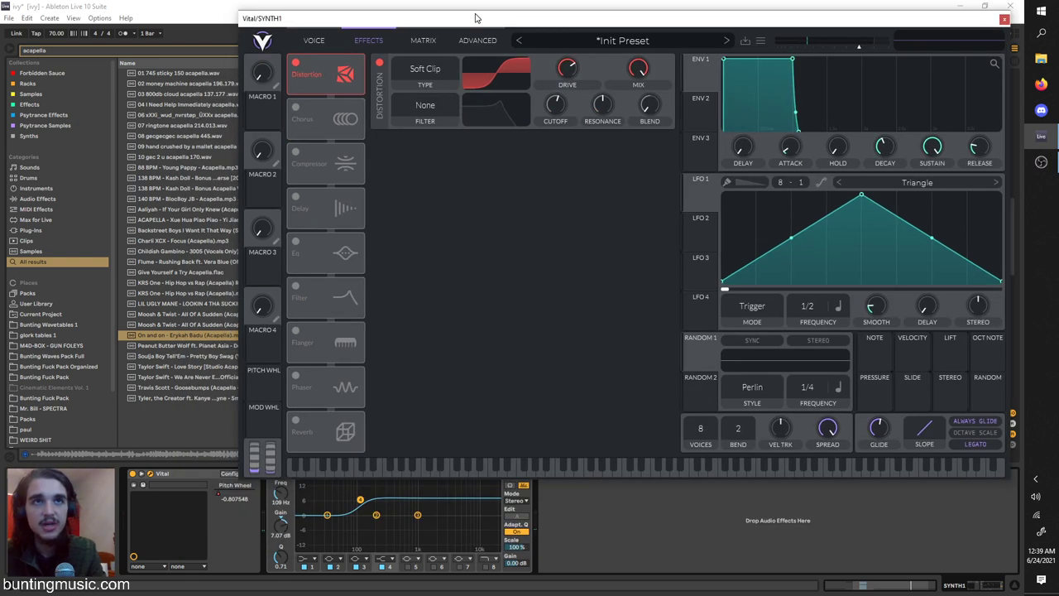
left_click(297, 63)
left_click(296, 63)
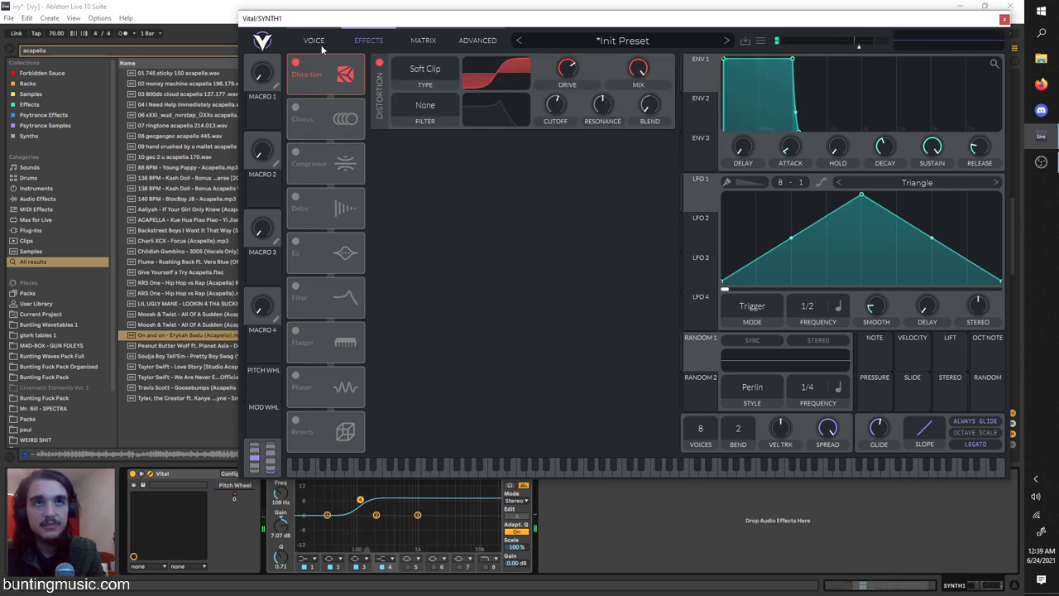
Step: Review Vital's oscillator settings against its effects page and play the synth once more
left_click(314, 41)
left_click_drag(323, 18, 283, 58)
left_click(325, 73)
left_click(286, 79)
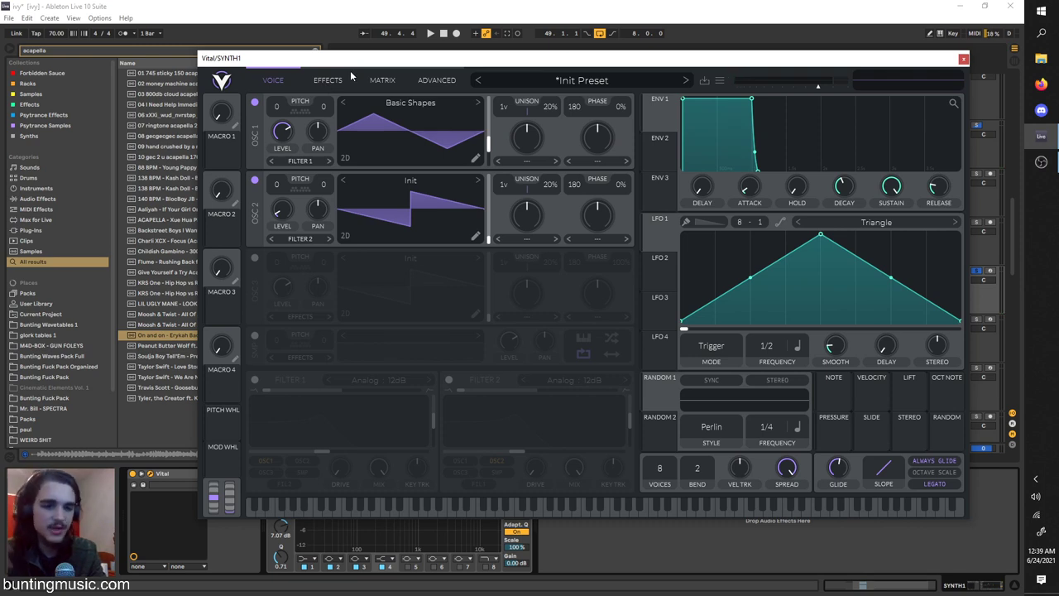
left_click(340, 78)
left_click(293, 79)
left_click(322, 81)
left_click(293, 78)
left_click(324, 80)
left_click(281, 80)
key("space")
left_click_drag(322, 58, 325, 354)
left_click_drag(502, 350, 467, 69)
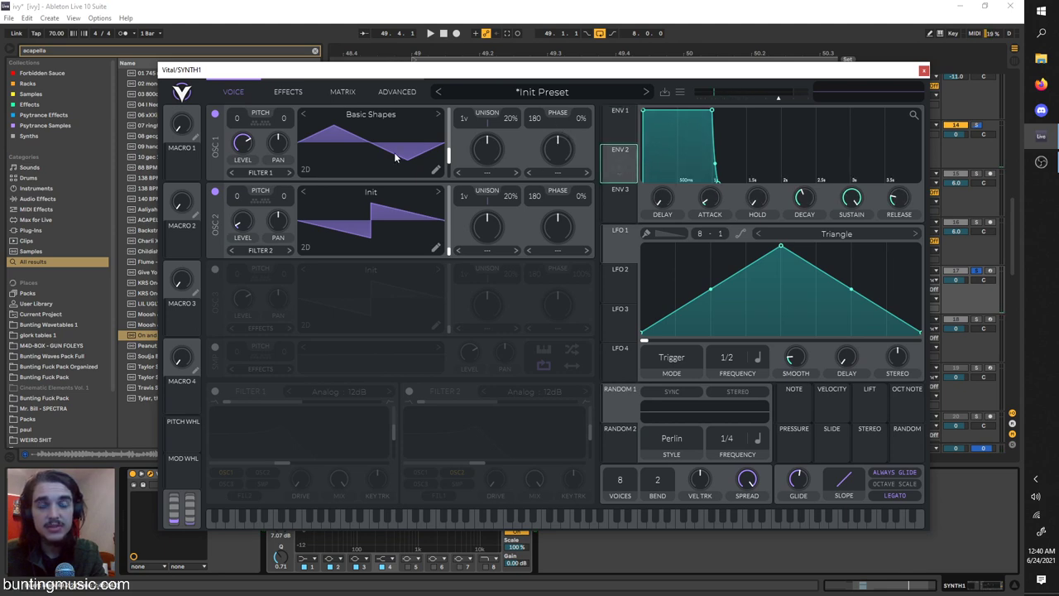
Step: Assign Envelope 2 to the oscillator levels, reshape the envelope to a very short decay without sustain, and play it
left_click_drag(626, 165, 230, 193)
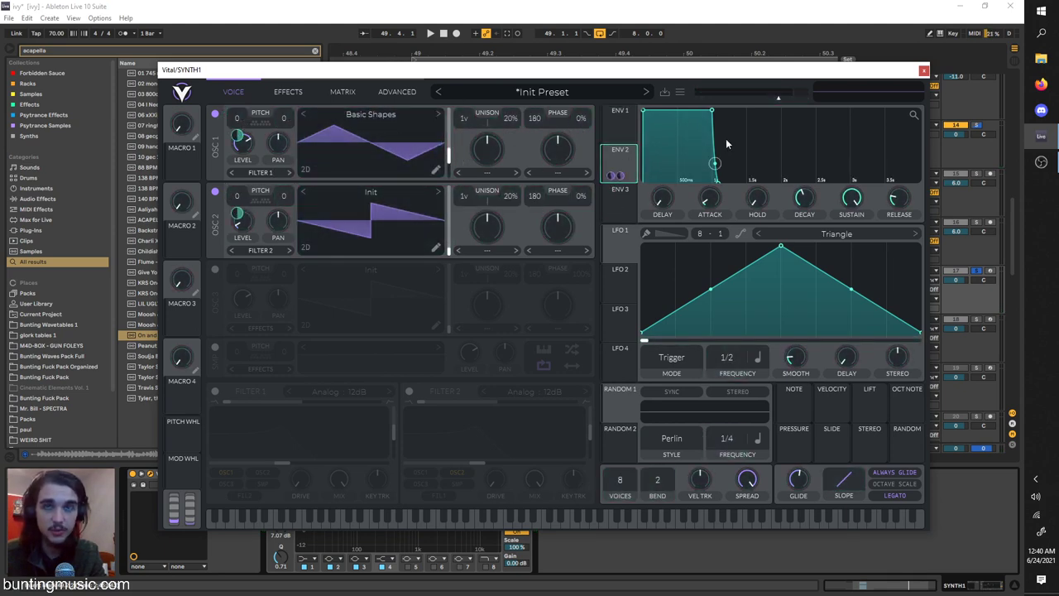
left_click_drag(711, 119, 660, 184)
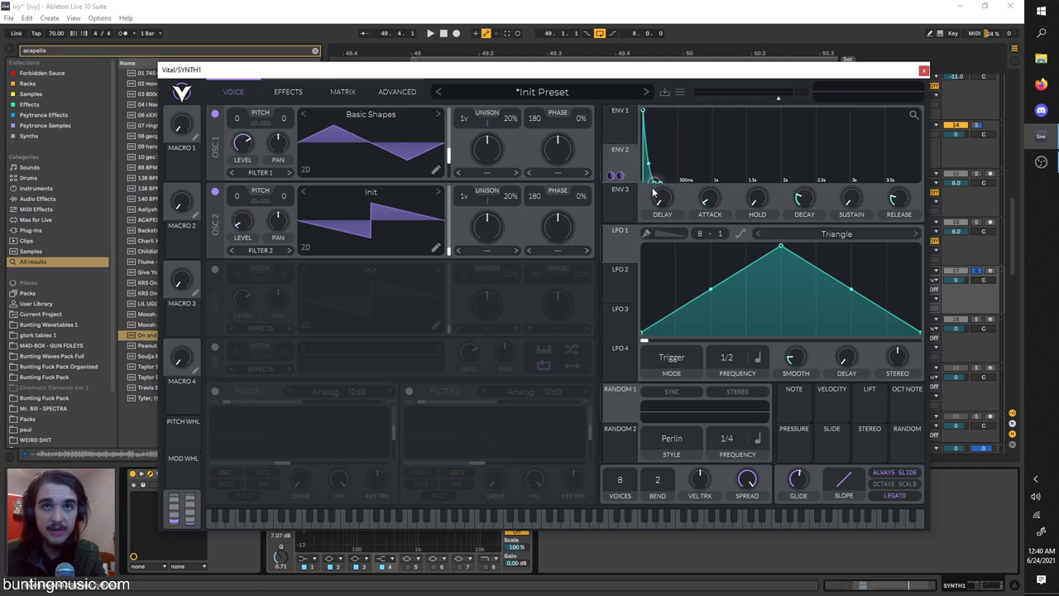
key("space")
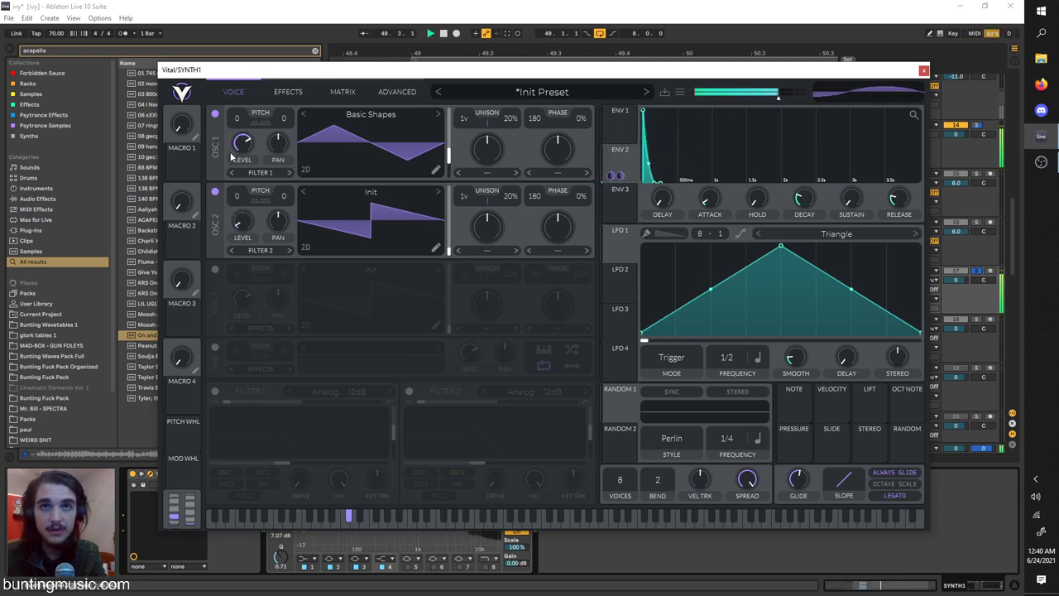
Step: Play the synth and try shortening Envelope 2's decay to about 0.053 secs
key("space")
mouse_move(242, 136)
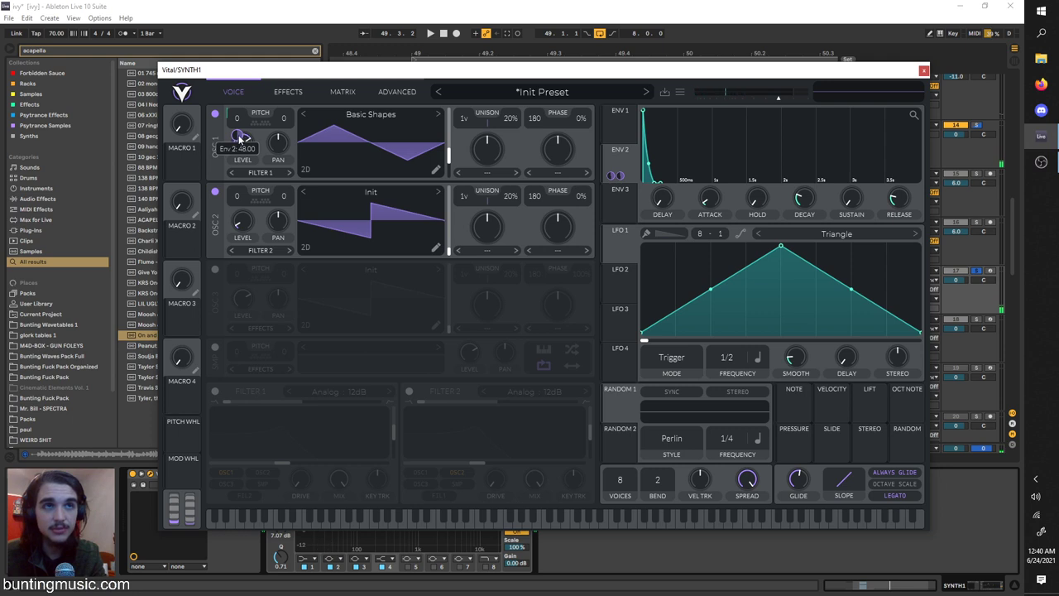
key("space")
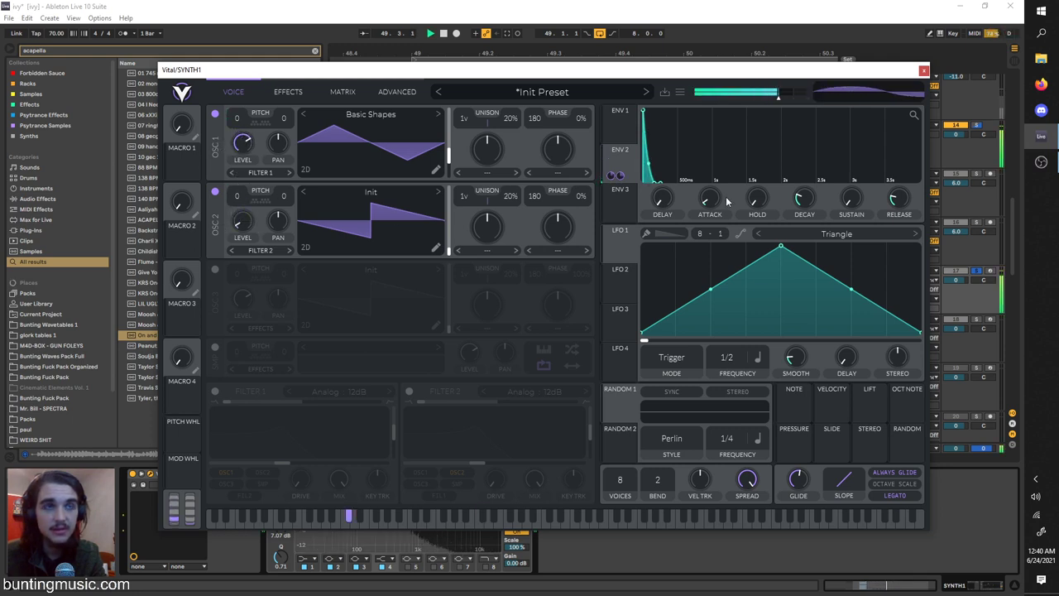
left_click_drag(799, 197, 800, 205)
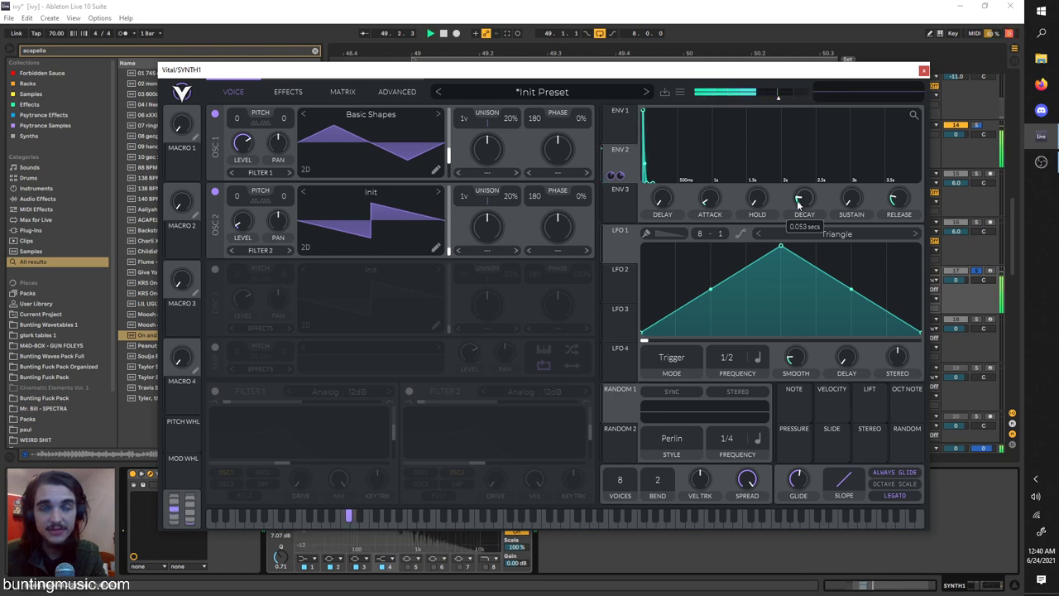
Step: Play the SYNTH1 clip with its arrangement notes in view, and review Vital's effects and oscillator settings
left_click_drag(761, 72, 628, 349)
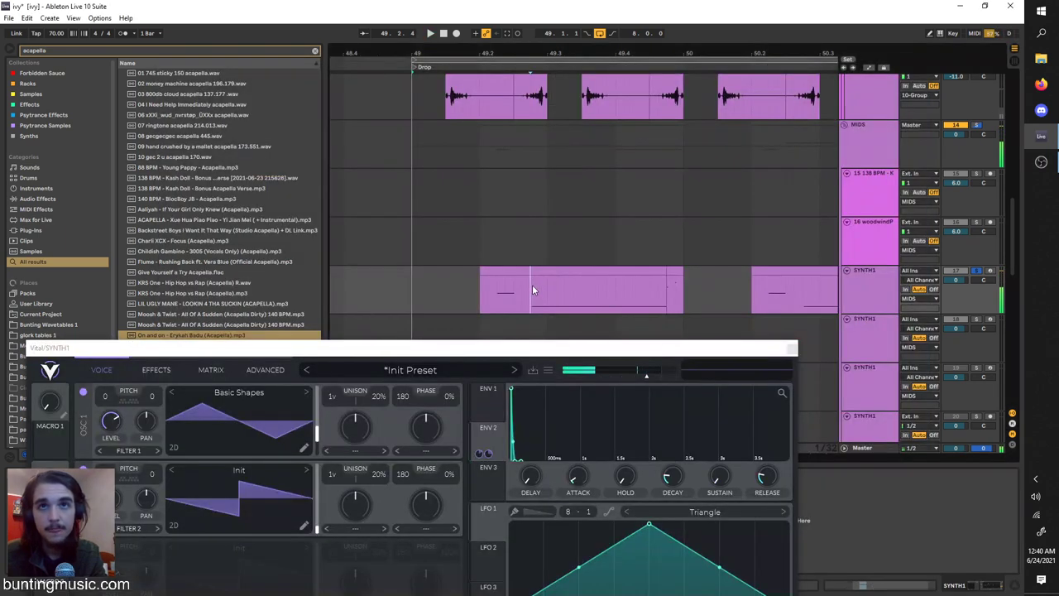
left_click(532, 284)
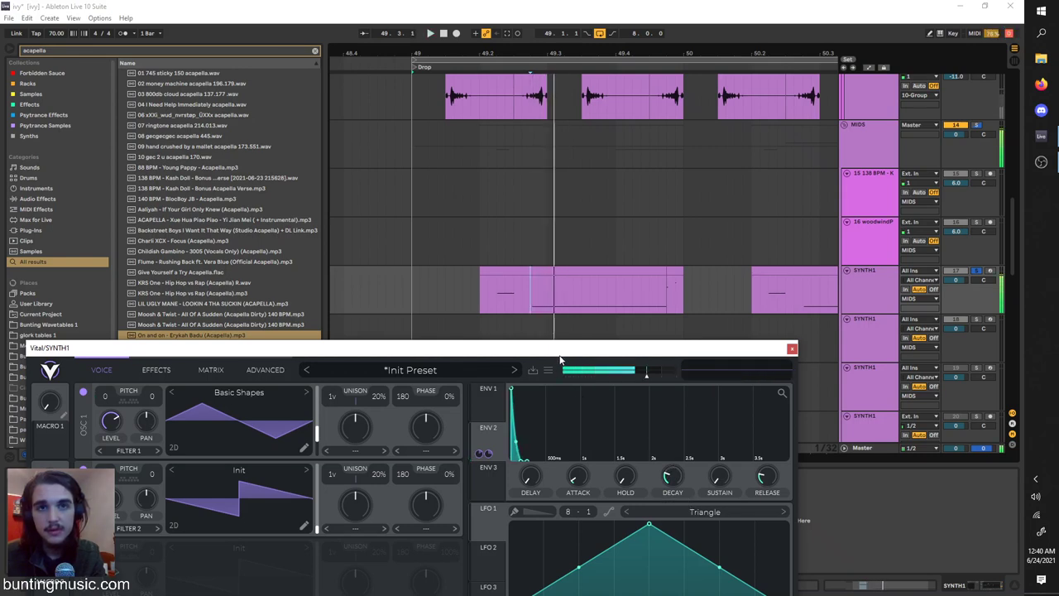
left_click_drag(557, 357, 622, 249)
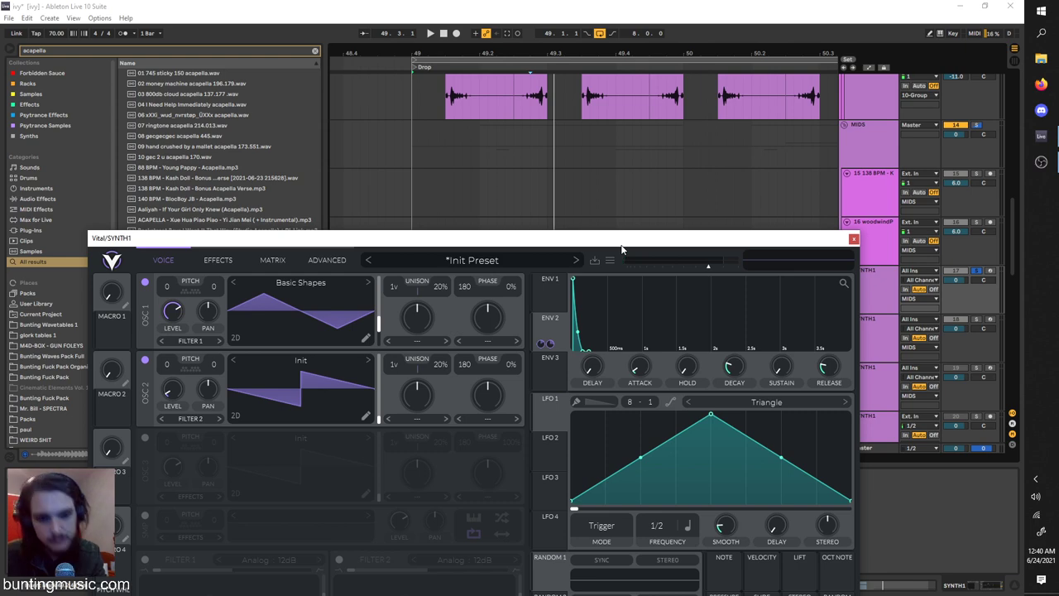
left_click(216, 260)
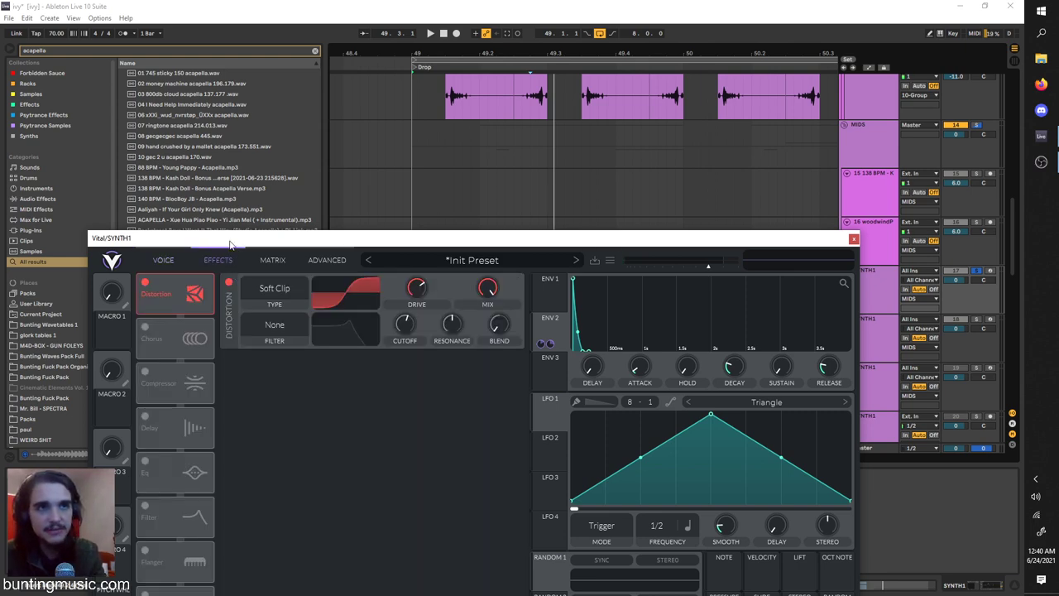
left_click_drag(230, 244, 272, 86)
left_click(246, 99)
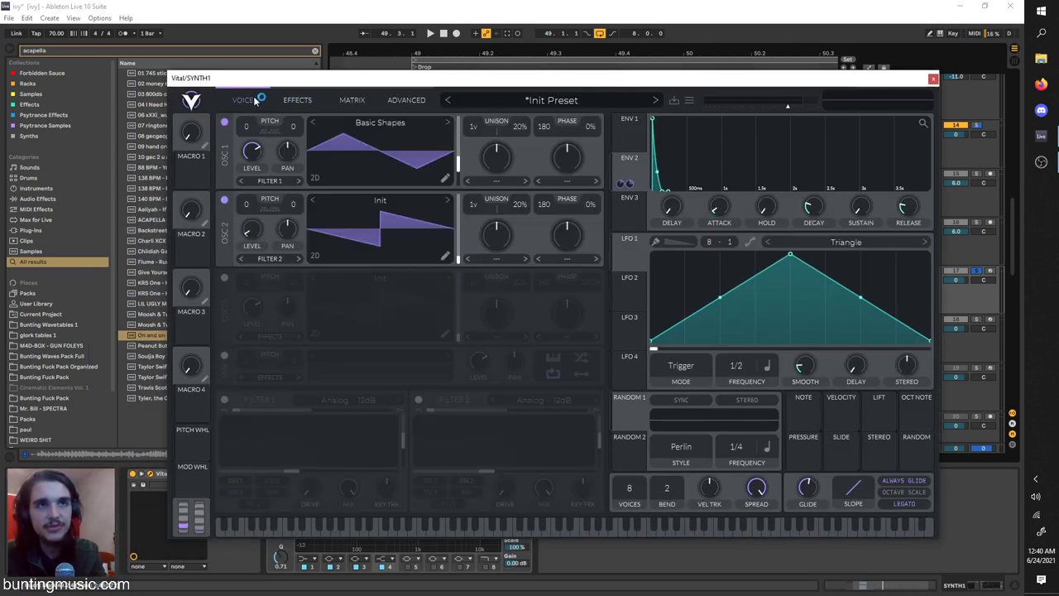
Step: In Vital's modulation matrix, route the first Env 2 row to Voice Transpose and remove the second Env 2 row
left_click(362, 101)
left_click(549, 143)
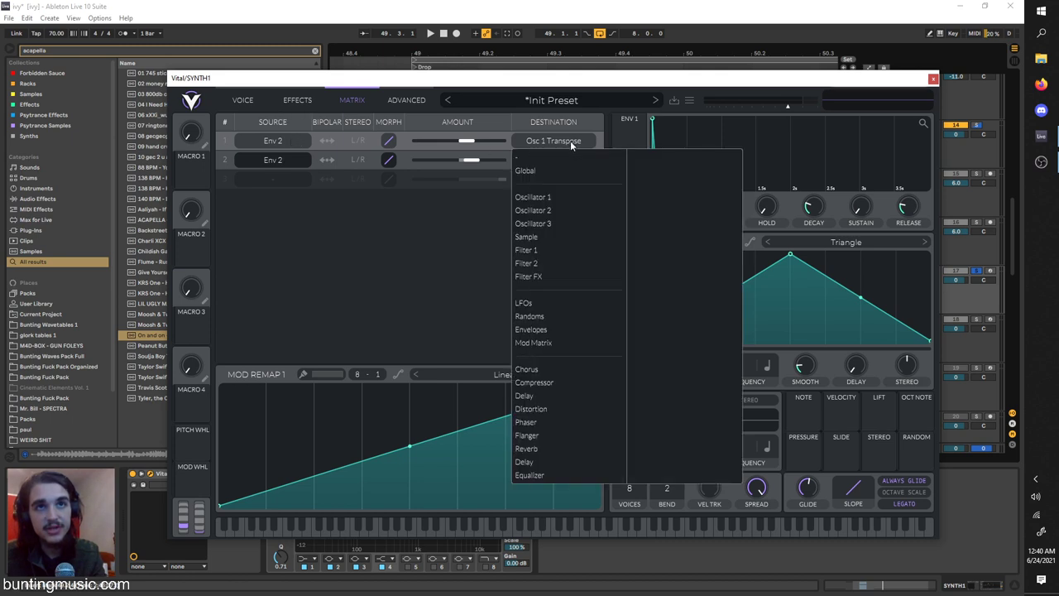
left_click(525, 170)
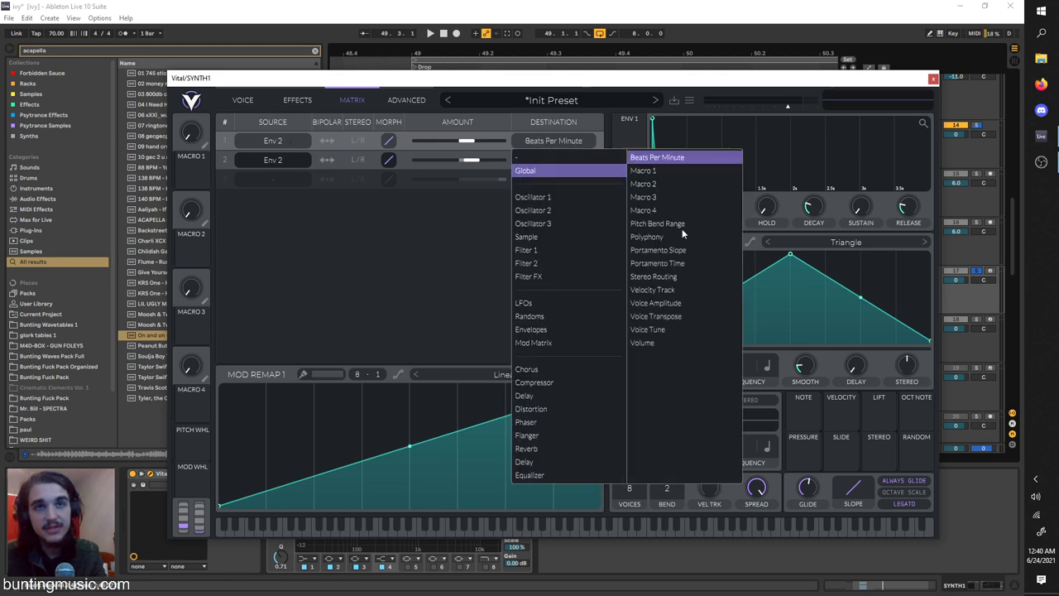
left_click(673, 316)
left_click(276, 158)
left_click(270, 106)
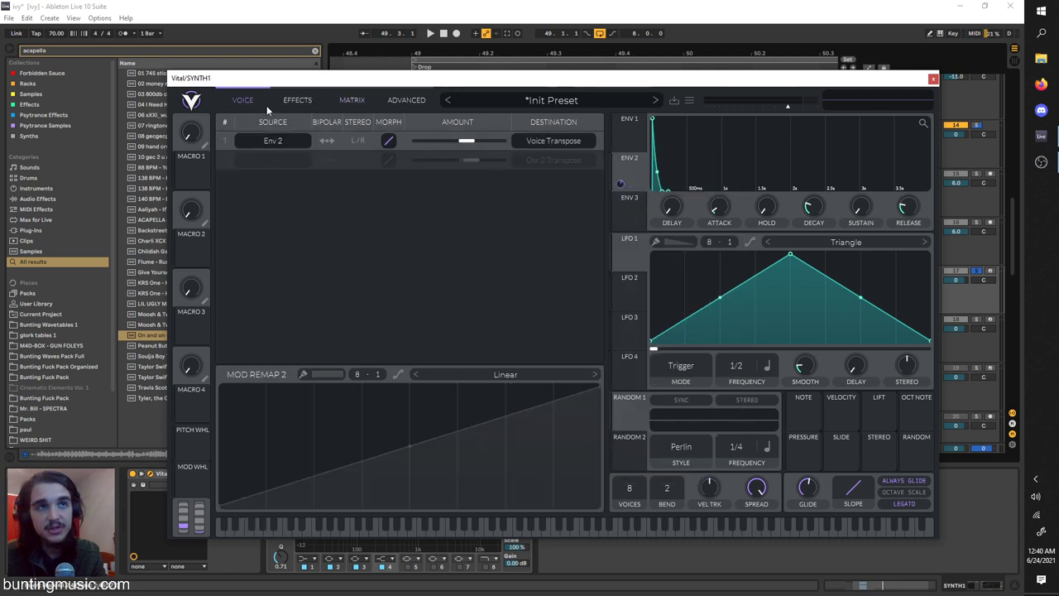
left_click(266, 105)
left_click(349, 99)
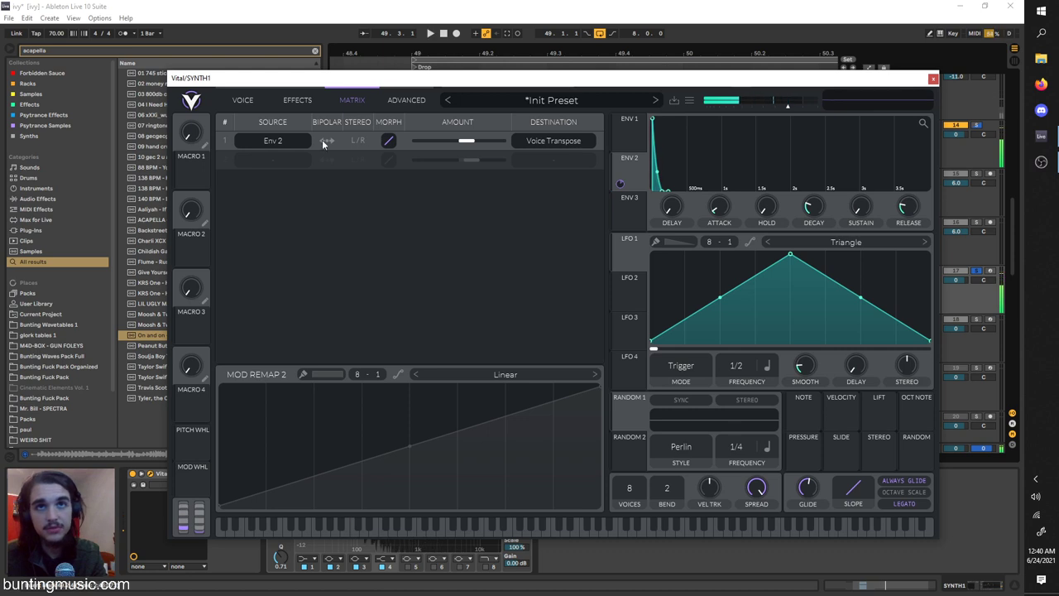
Step: Play the SYNTH1 clip without Vital in the way, and compare Vital's glide and envelope settings with the arrangement
left_click(932, 80)
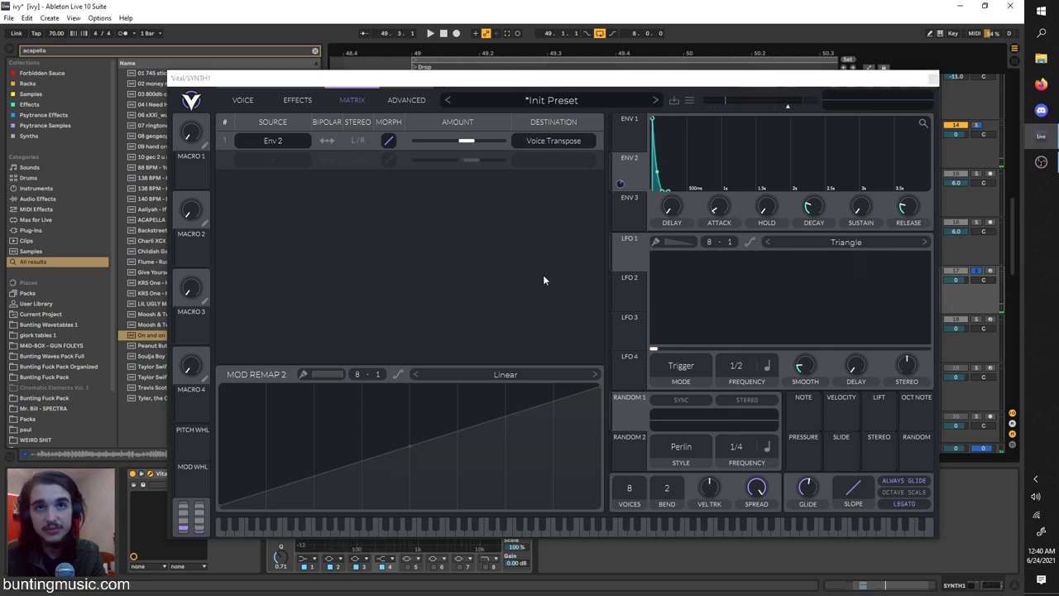
key("space")
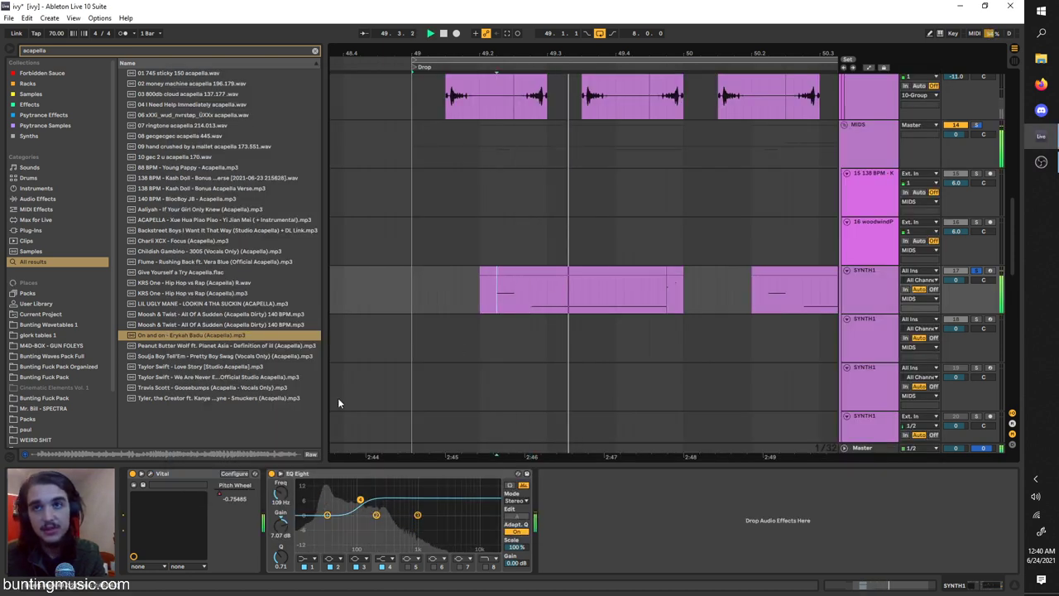
left_click(151, 475)
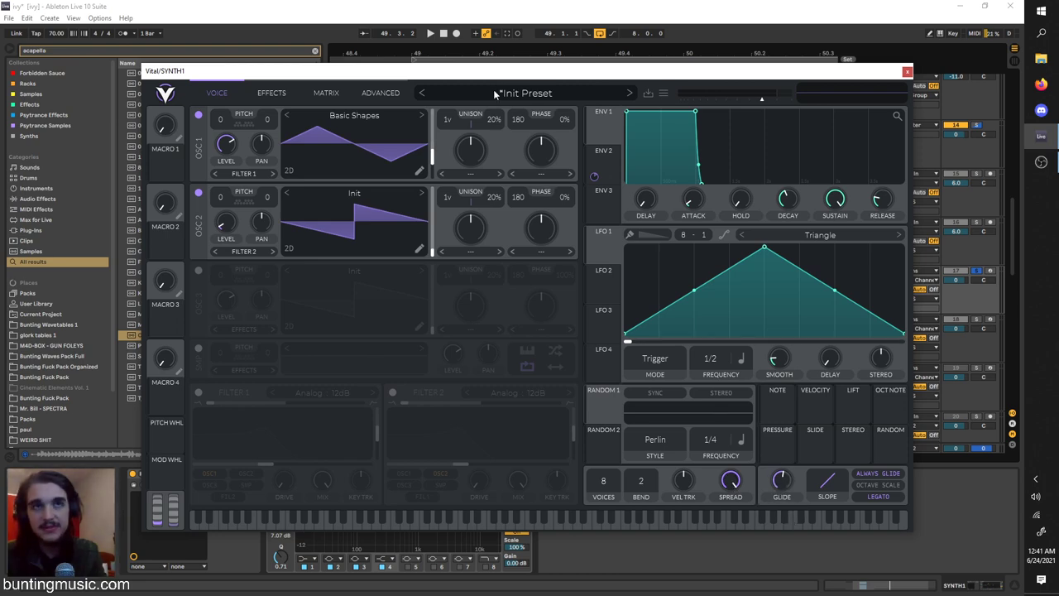
left_click_drag(479, 71, 505, 477)
key("a")
key("a")
key("a")
key("a")
left_click_drag(718, 476, 594, 24)
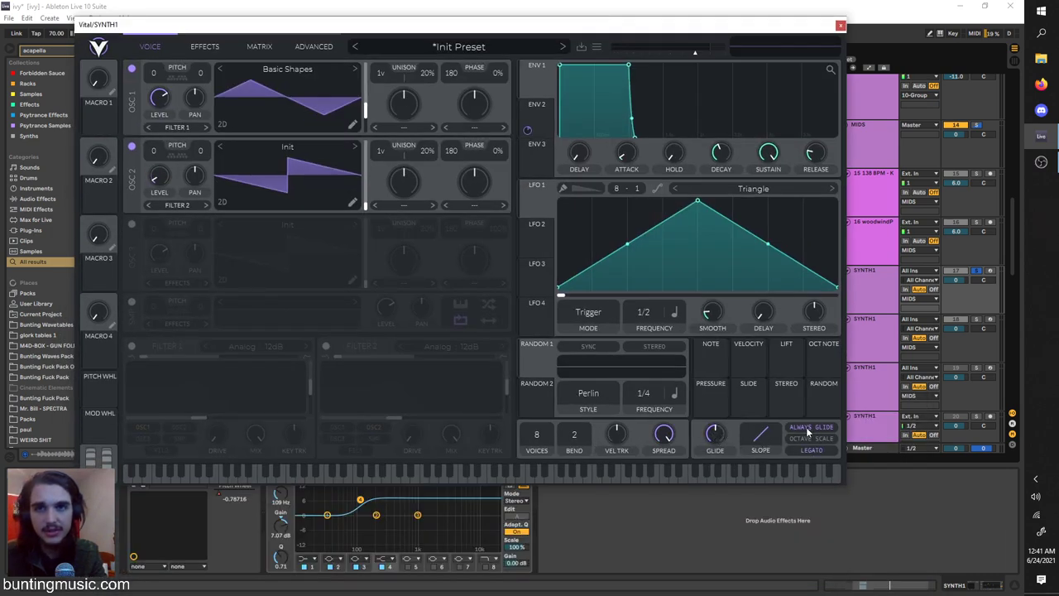
left_click_drag(410, 27, 511, 380)
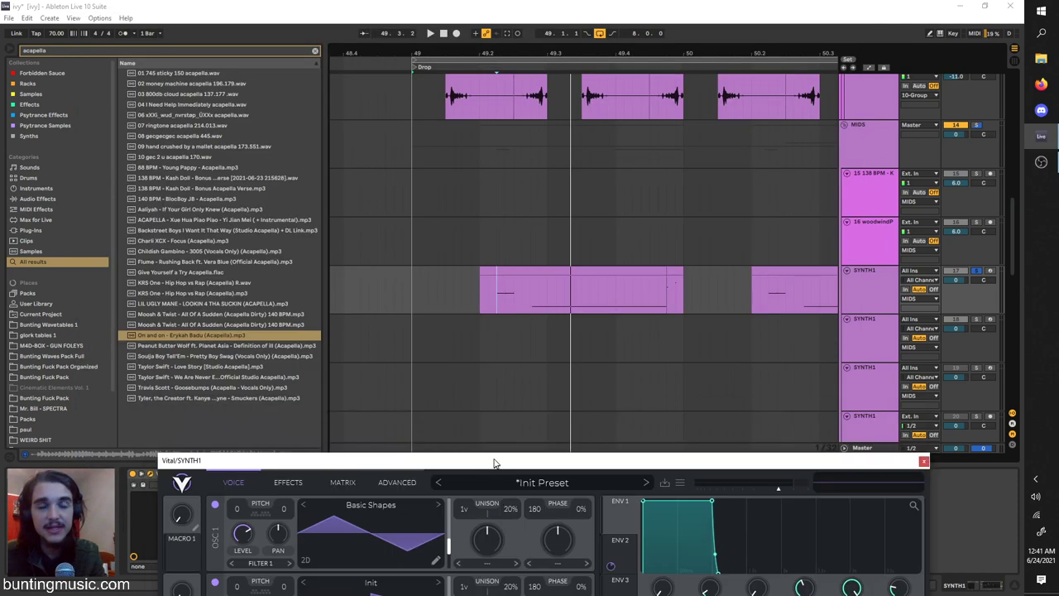
left_click_drag(539, 468, 520, 76)
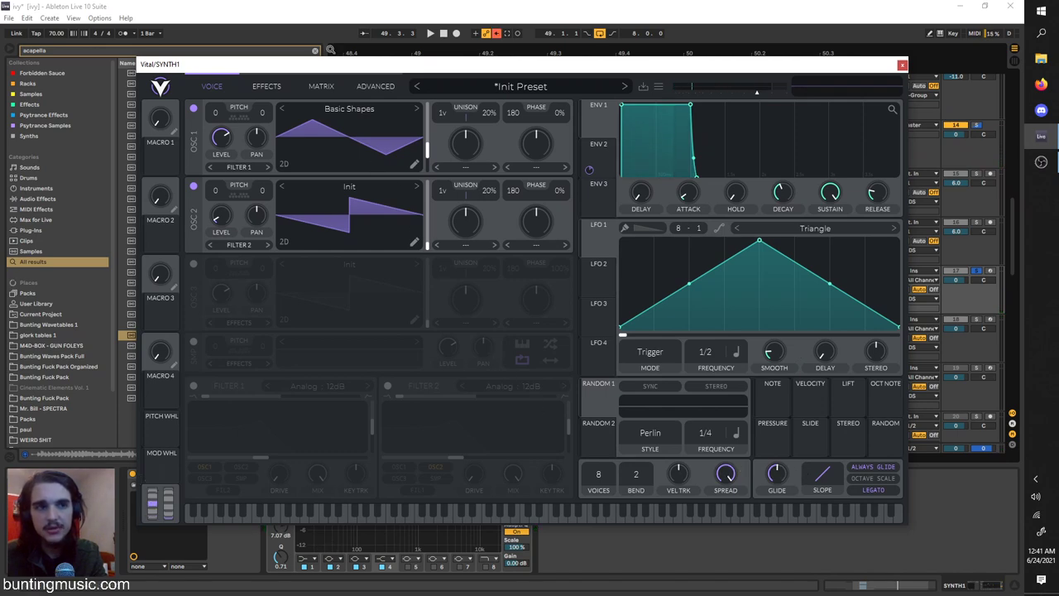
Step: Turn off automation arm, show the automation lanes and examine SYNTH1's Pitch Wheel curve up to the clip's end
left_click_drag(369, 73, 402, 509)
left_click(491, 33)
key("a")
key("space")
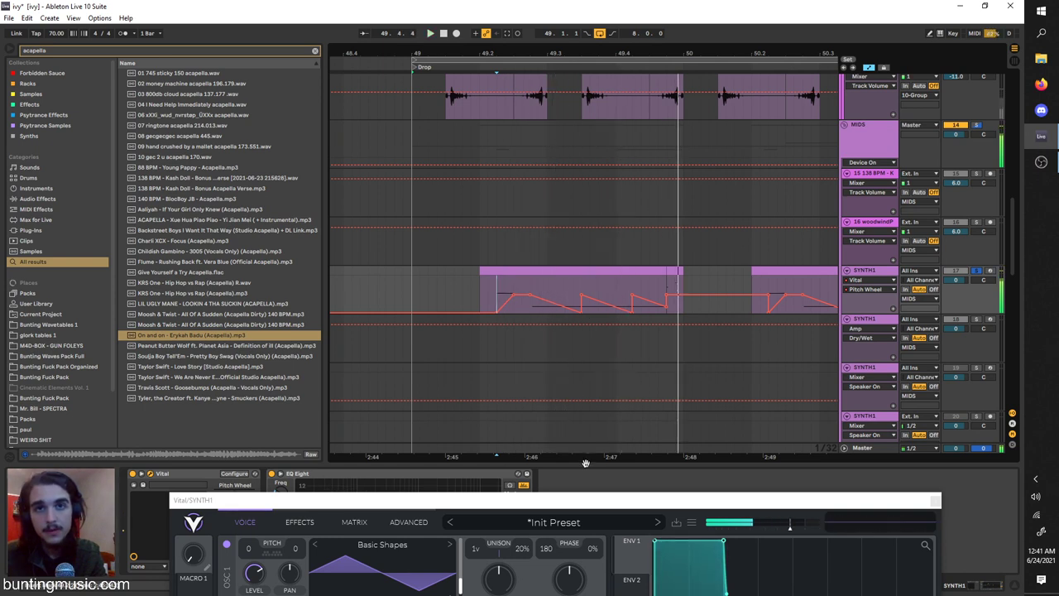
left_click(600, 502)
left_click(666, 286)
scroll(678, 281, "up", 2)
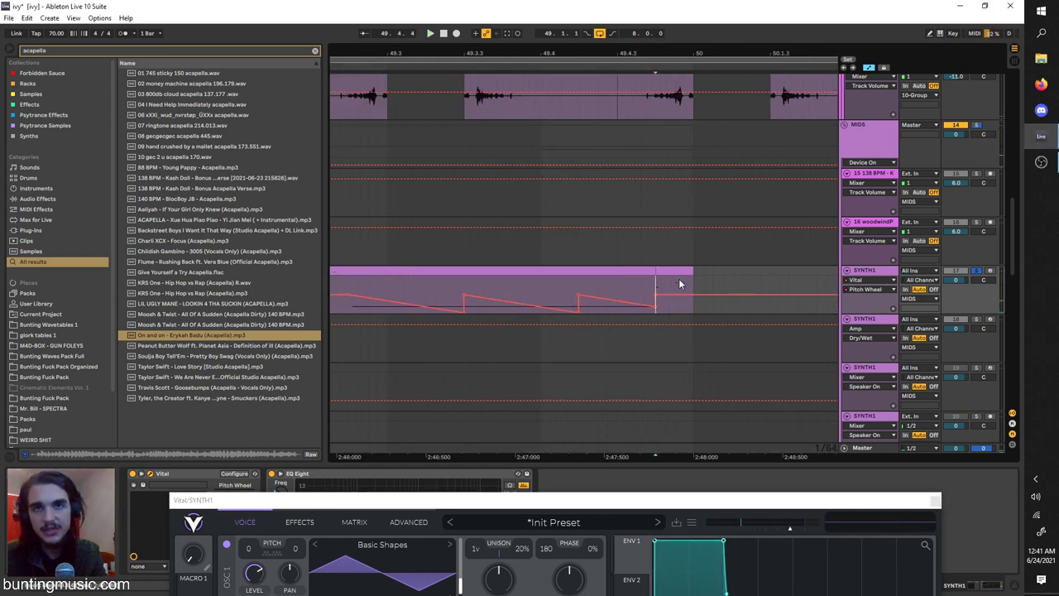
Step: Unsolo SYNTH1, play the end of its clip within the full mix, and solo the track again
key("space")
key("space")
key("space")
key("space")
left_click(975, 271)
key("space")
key("space")
left_click(588, 291)
key("space")
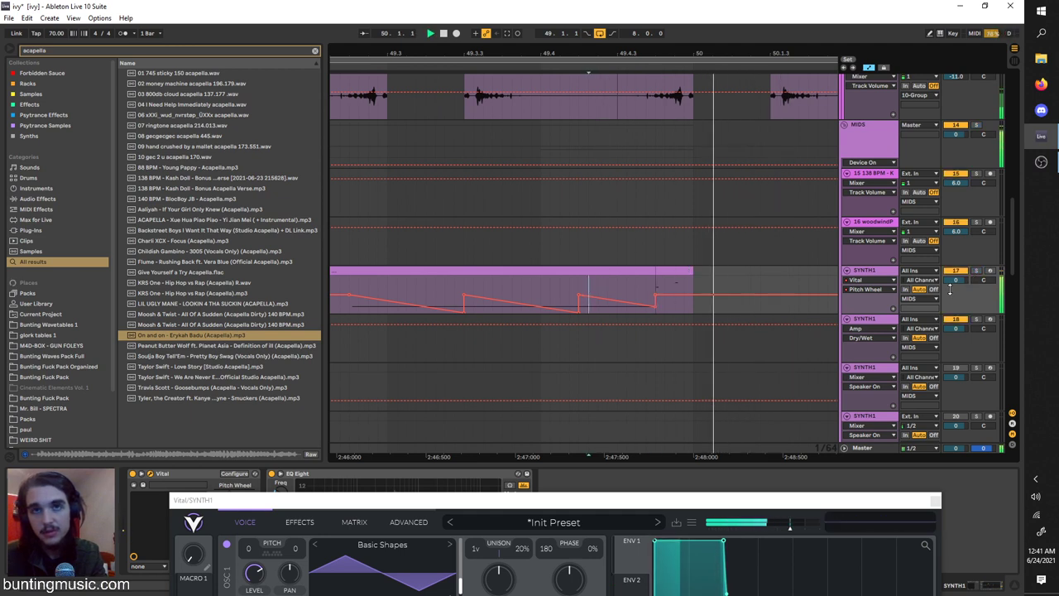
key("space")
left_click(976, 272)
Step: Close Vital, find the frozen SYNTH1 audio clips just before bar 51, and play them soloed
scroll(681, 261, "down", 2)
left_click(500, 297)
scroll(537, 329, "down", 5)
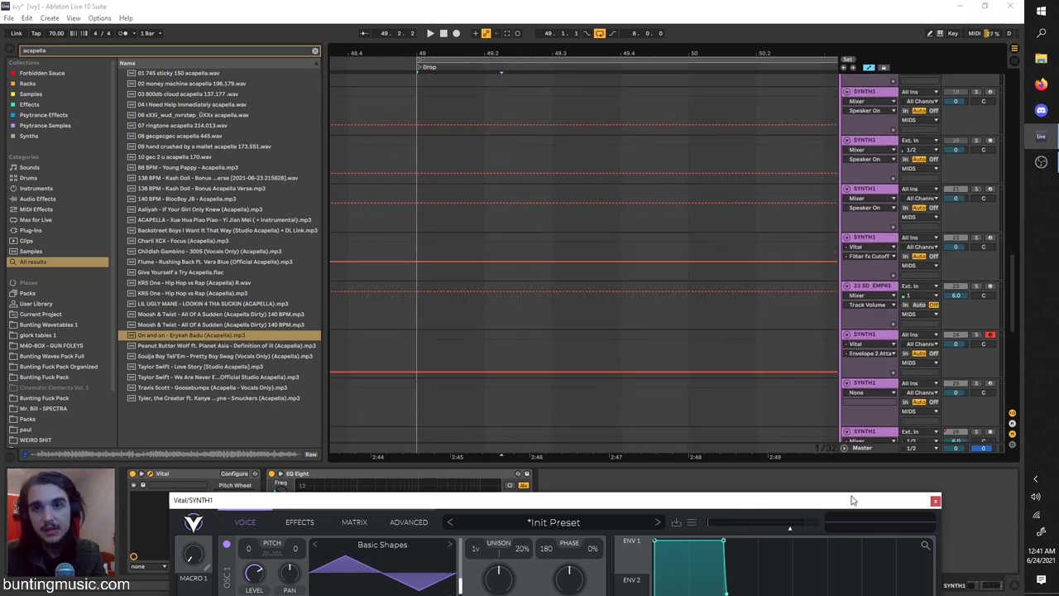
left_click_drag(851, 499, 681, 28)
left_click(750, 29)
scroll(655, 248, "down", 4)
scroll(655, 291, "right", 2)
scroll(586, 307, "down", 5)
scroll(598, 183, "up", 6)
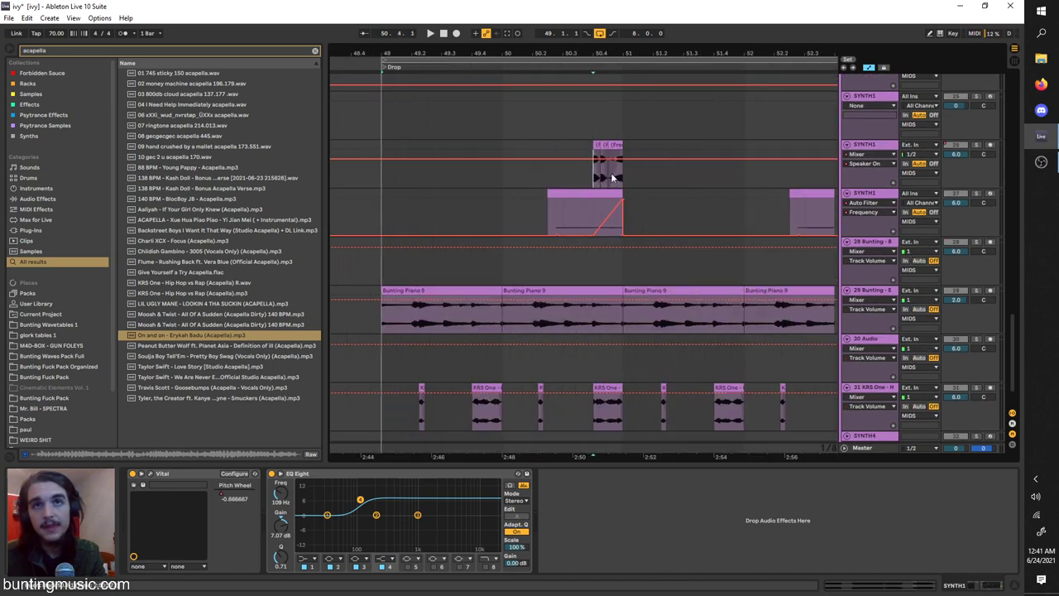
left_click(606, 180)
key("space")
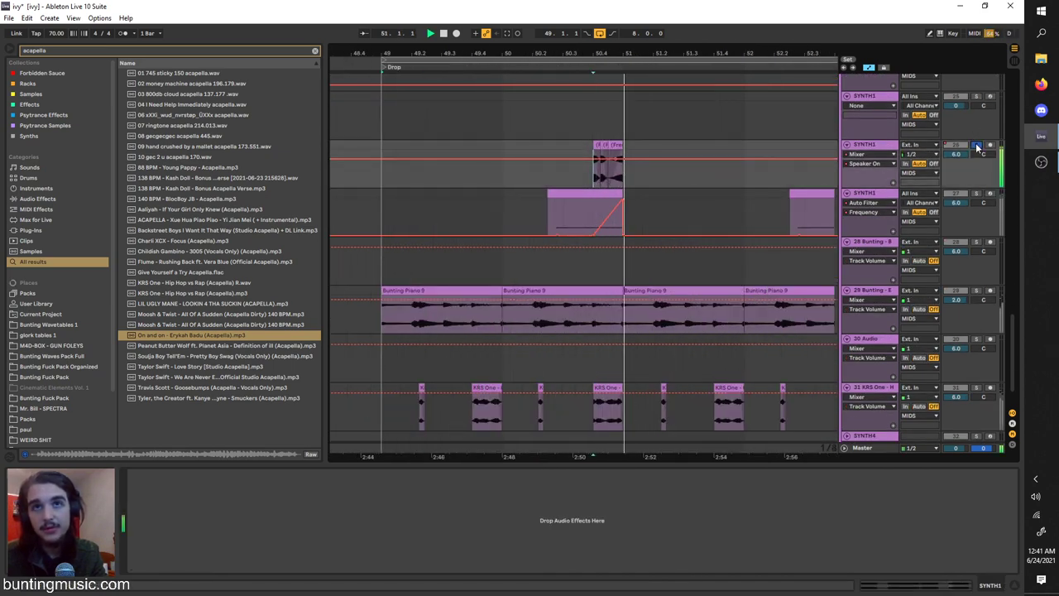
key("space")
key("space")
Step: Duplicate the SYNTH1 track with the Pitch Wheel automation and bring up the copy's Freeze Track option
scroll(608, 211, "up", 3)
scroll(622, 230, "up", 7)
key("space")
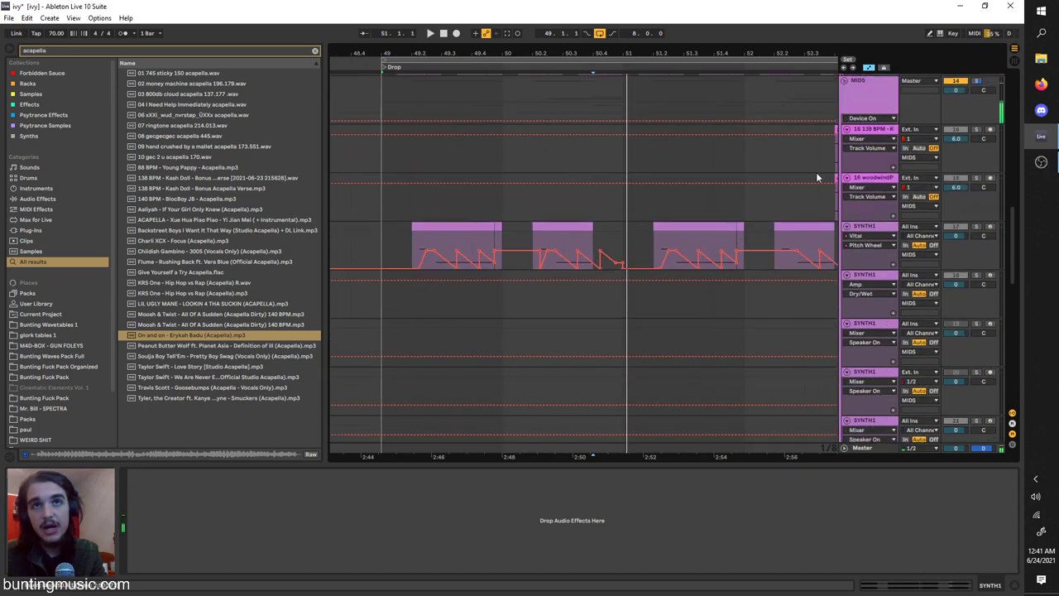
left_click(873, 228)
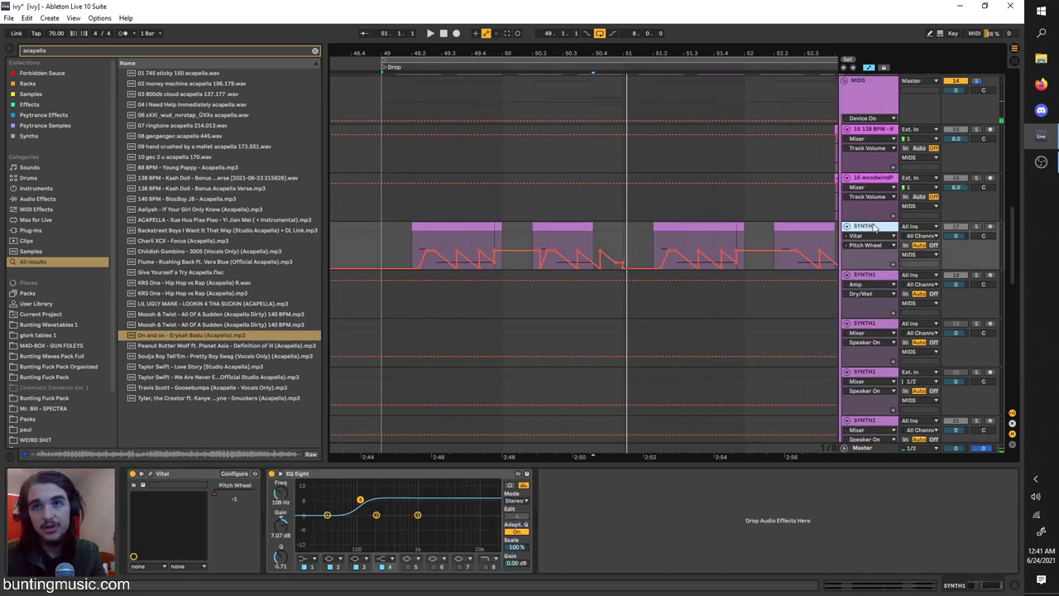
key("ctrl+d")
right_click(874, 282)
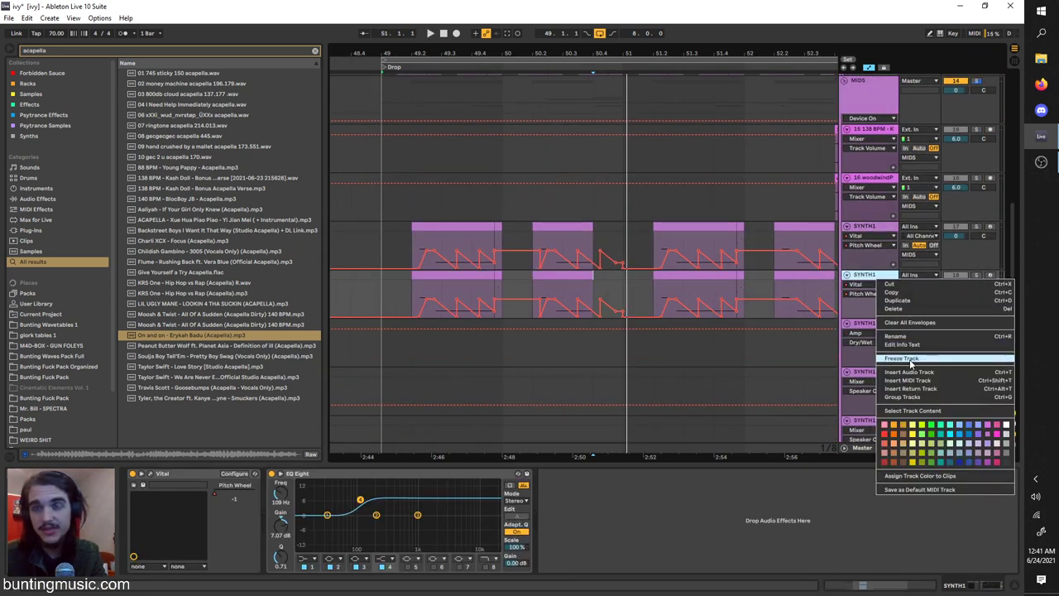
left_click(868, 281)
Step: Try extending the first frozen clip's start back to about 49.2, play the audio, and undo the extension
scroll(624, 376, "down", 6)
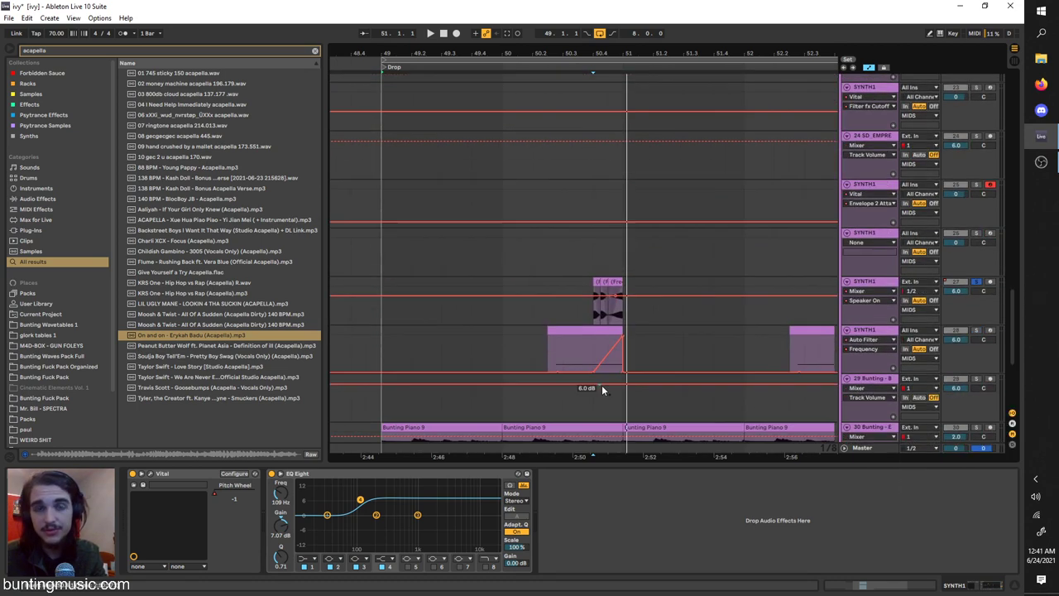
scroll(601, 389, "down", 3)
left_click_drag(594, 206, 396, 185)
key("space")
left_click(471, 242)
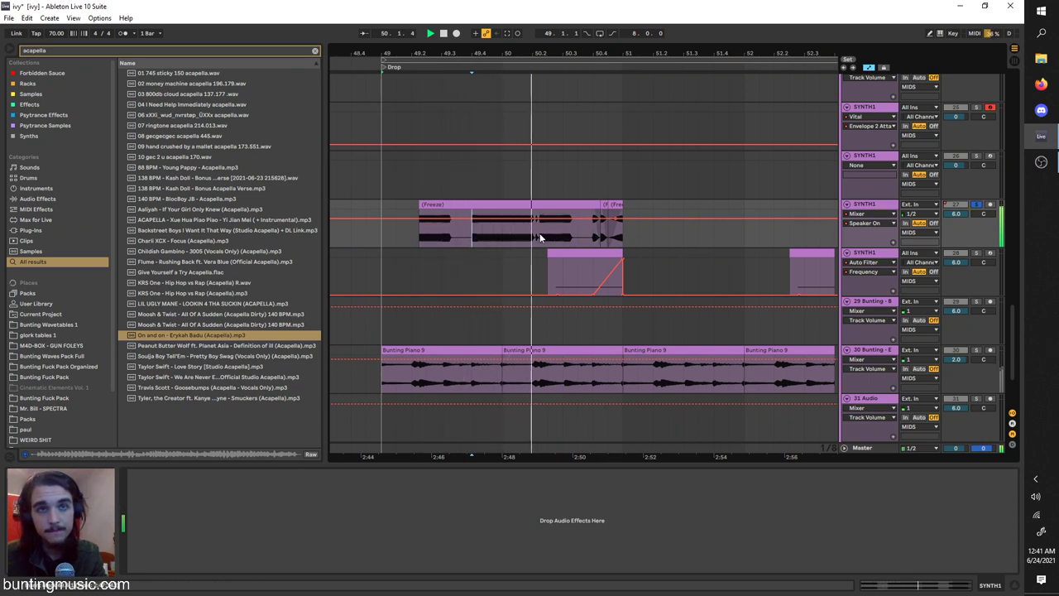
key("space")
key("ctrl+z")
key("ctrl+z")
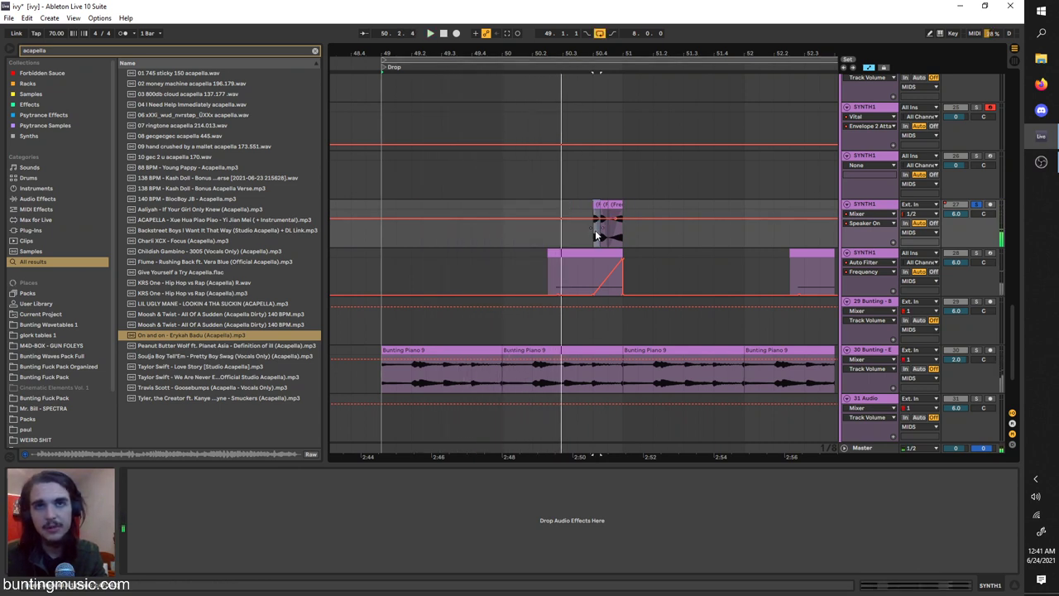
Step: Play the three frozen SYNTH1 clips close up and inspect each slice's waveform and fade
scroll(600, 233, "up", 3)
scroll(582, 239, "up", 3)
key("space")
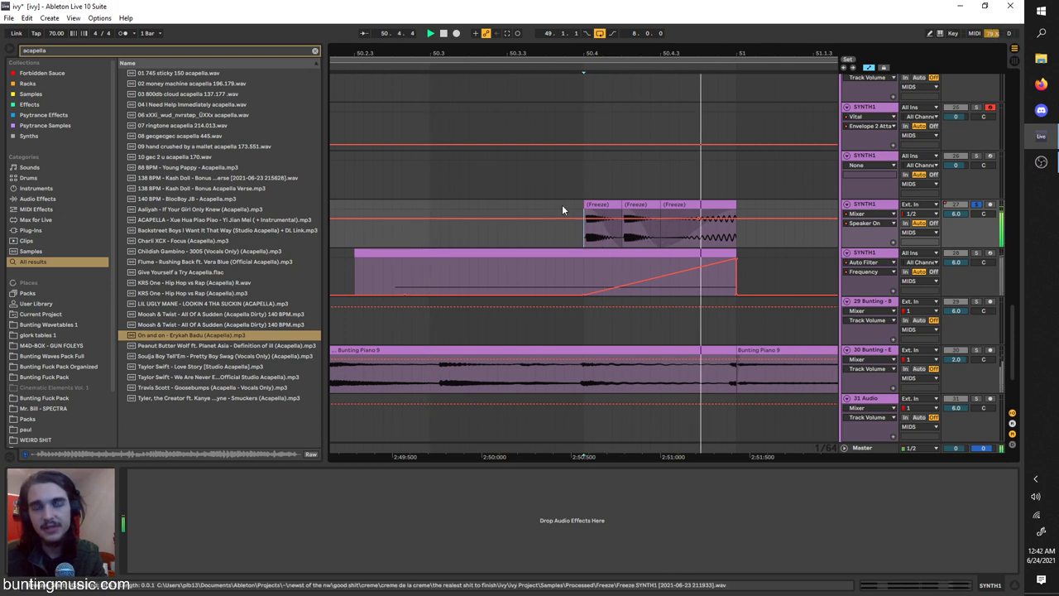
key("space")
left_click(603, 225)
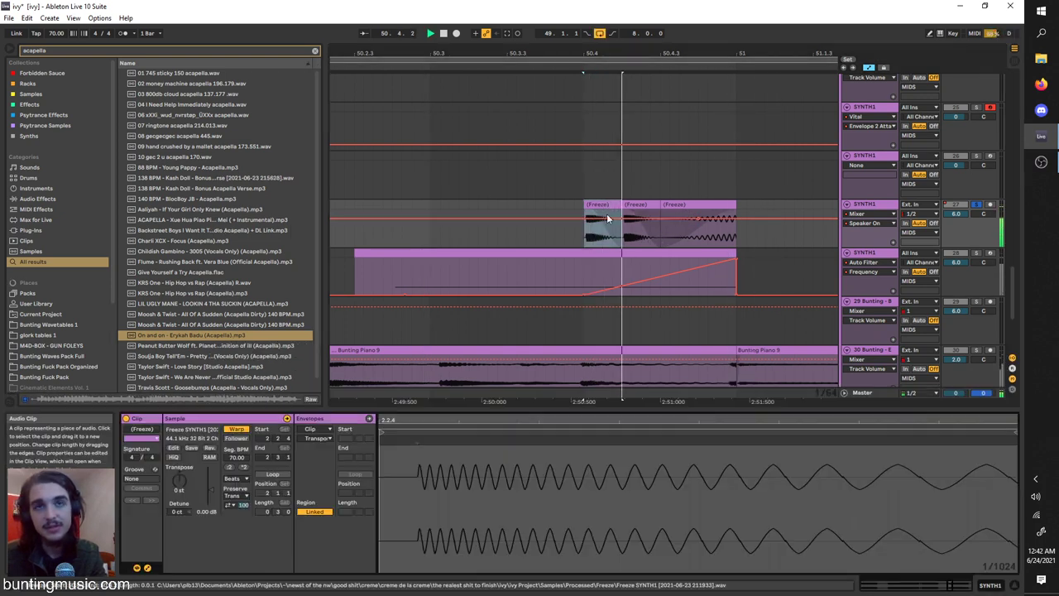
left_click(613, 229)
left_click_drag(593, 219, 612, 222)
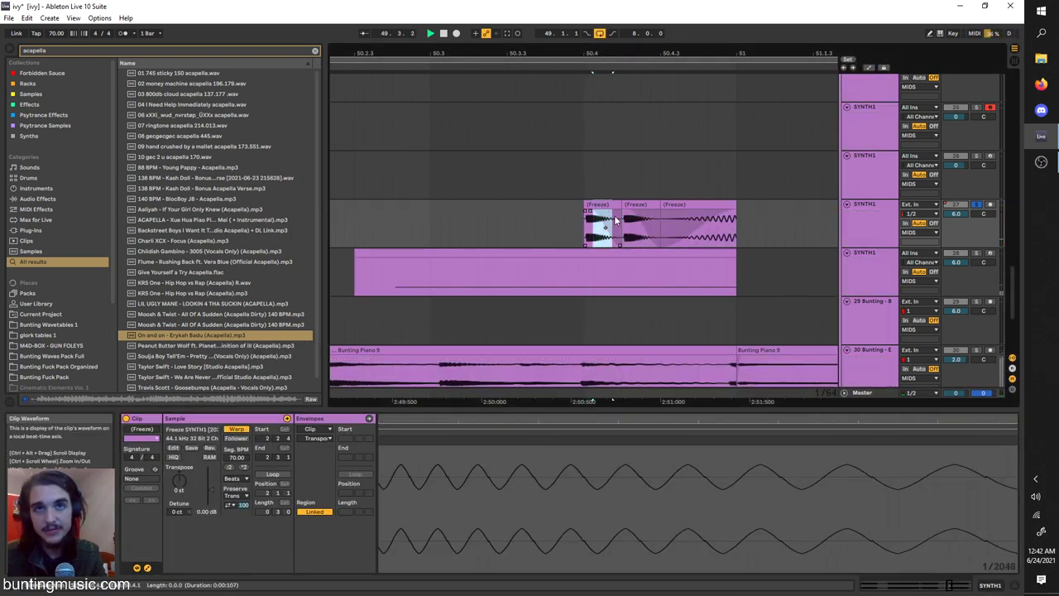
left_click(629, 220)
left_click(635, 205)
left_click(706, 216)
key("space")
Step: Reverse the third frozen clip to compare its playback, and reverse it back
left_click(686, 205)
left_click(210, 448)
key("space")
key("space")
left_click(212, 449)
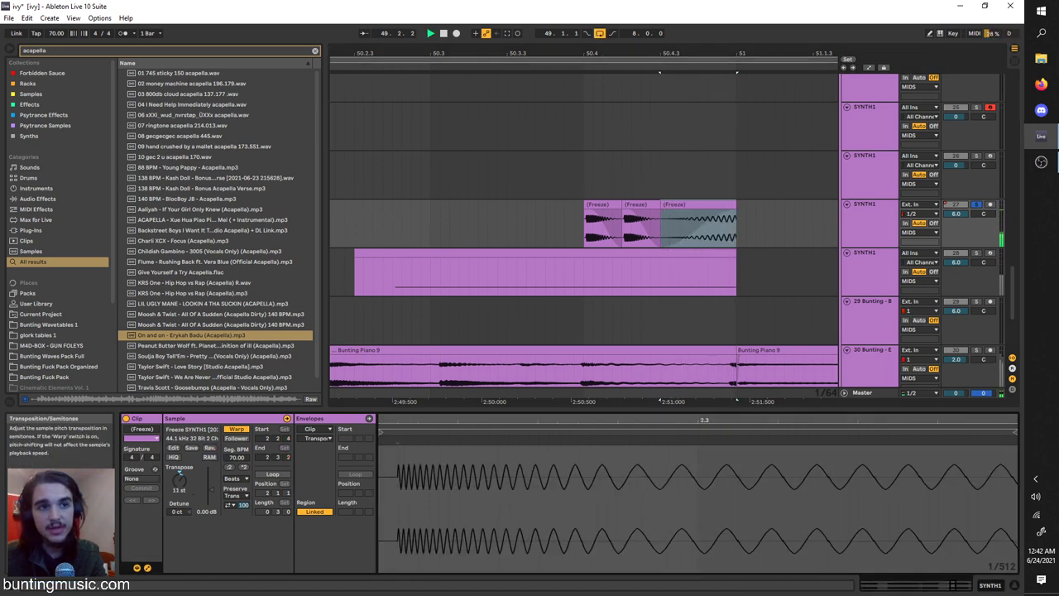
Step: Transpose the third frozen clip up to 48 st and replay it repeatedly
key("space")
left_click_drag(180, 481, 179, 423)
key("space")
key("space")
key("space")
key("space")
key("space")
key("space")
key("space")
key("space")
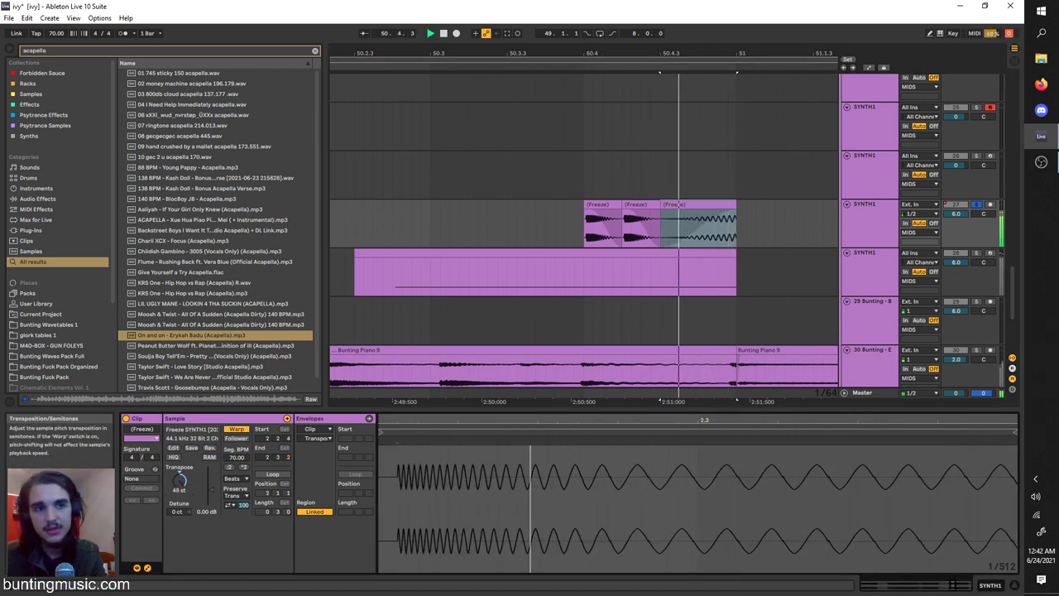
Step: Lower the third frozen clip's transposition below 48 st and replay the clip to compare its pitch
key("ctrl+space")
left_click_drag(180, 481, 179, 453)
key("ctrl+space")
key("ctrl+space")
key("ctrl+space")
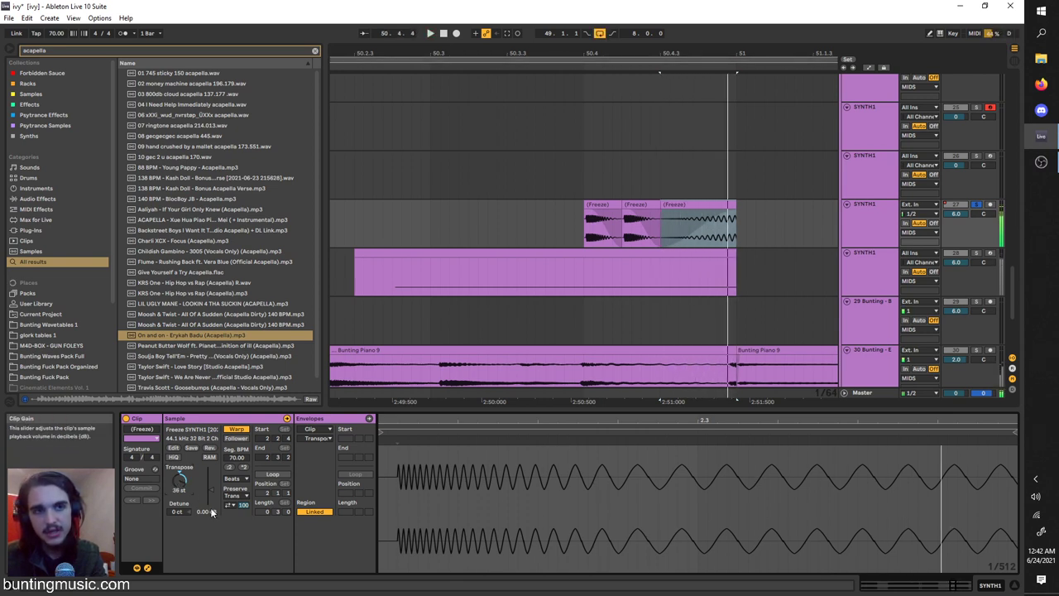
Step: Play the three frozen SYNTH1 slices from their start and from an earlier point in bar 50
left_click(577, 235)
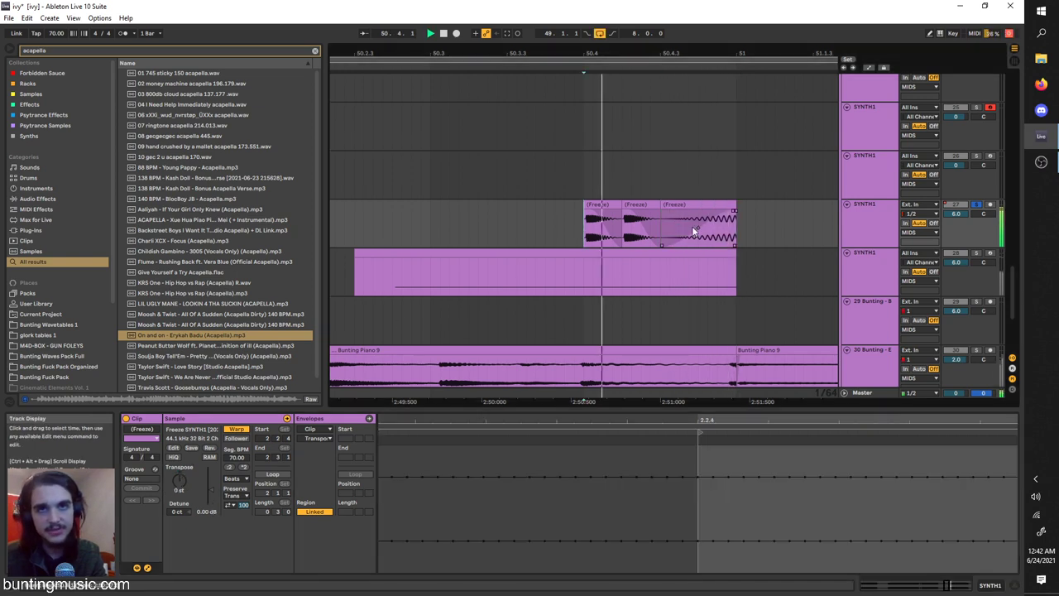
key("space")
left_click(457, 224)
key("space")
key("space")
scroll(456, 224, "down", 2)
scroll(447, 236, "left", 1)
key("space")
scroll(448, 248, "up", 8)
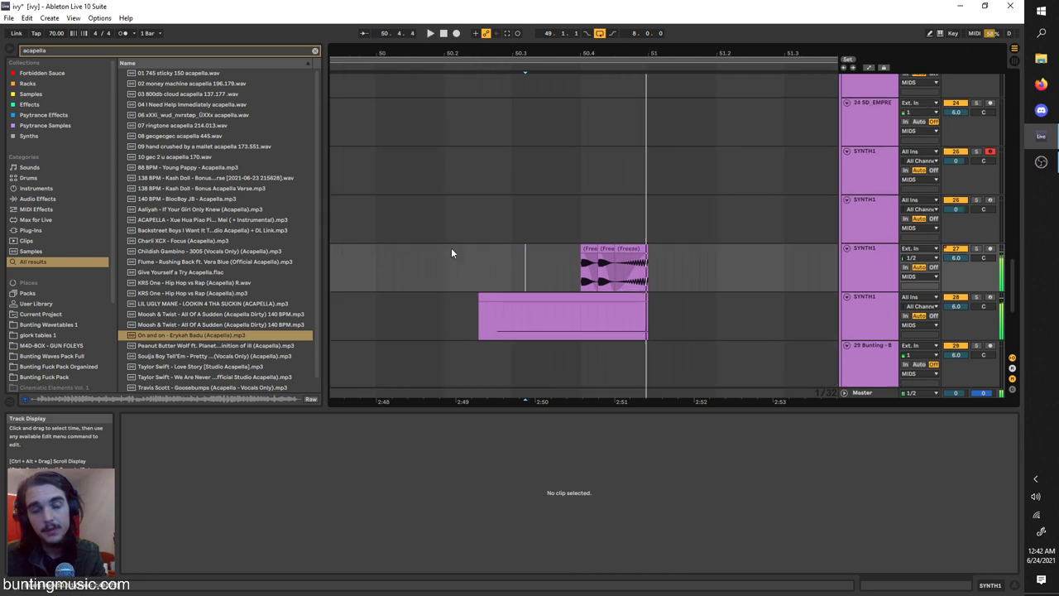
Step: Compare the SYNTH1 MIDI clip's notes with the frozen slices around beat 50.4
scroll(454, 177, "down", 1)
left_click(464, 164)
scroll(465, 164, "down", 2)
scroll(488, 121, "left", 2)
scroll(603, 177, "down", 2)
scroll(603, 199, "down", 4)
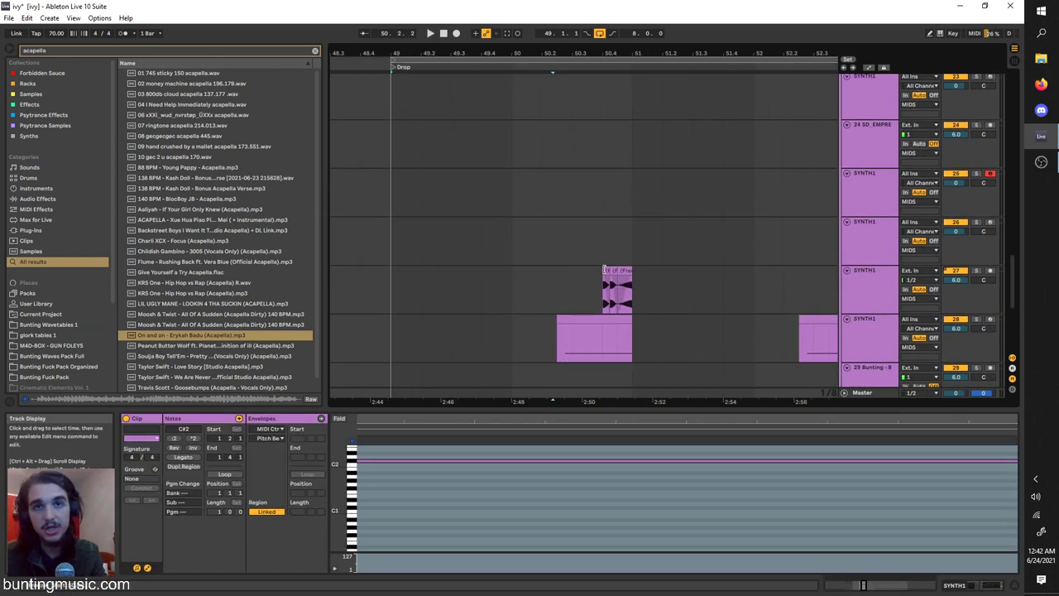
scroll(602, 227, "up", 2)
left_click(603, 226)
scroll(599, 232, "up", 2)
key("minus")
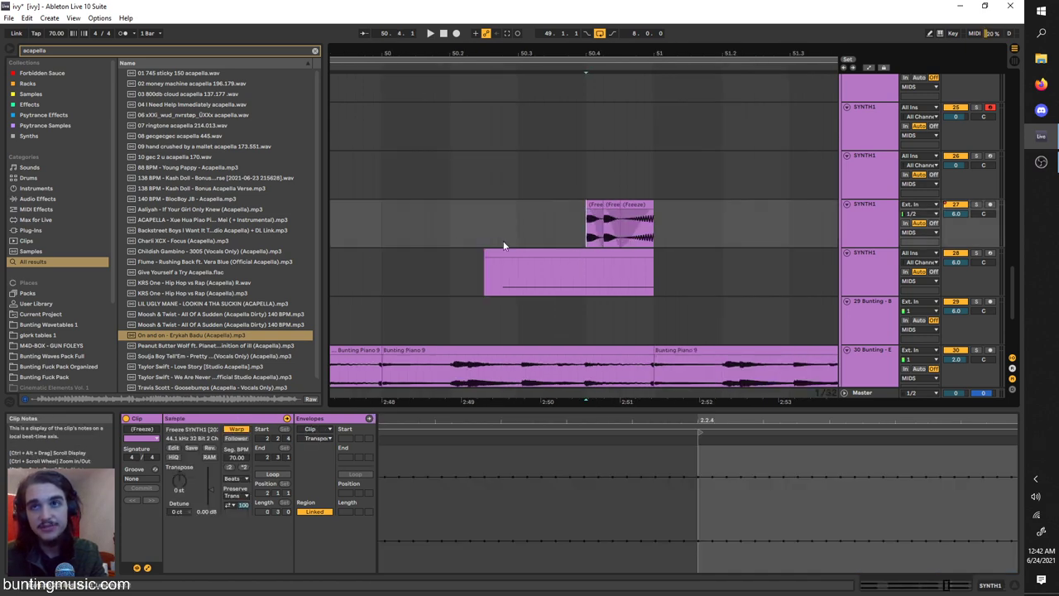
Step: Solo SYNTH1 track 28, directly beneath the frozen slices, and play its MIDI clip in bar 50
left_click(511, 266)
scroll(503, 266, "down", 1)
scroll(502, 265, "down", 6)
scroll(503, 263, "up", 2)
left_click(501, 196)
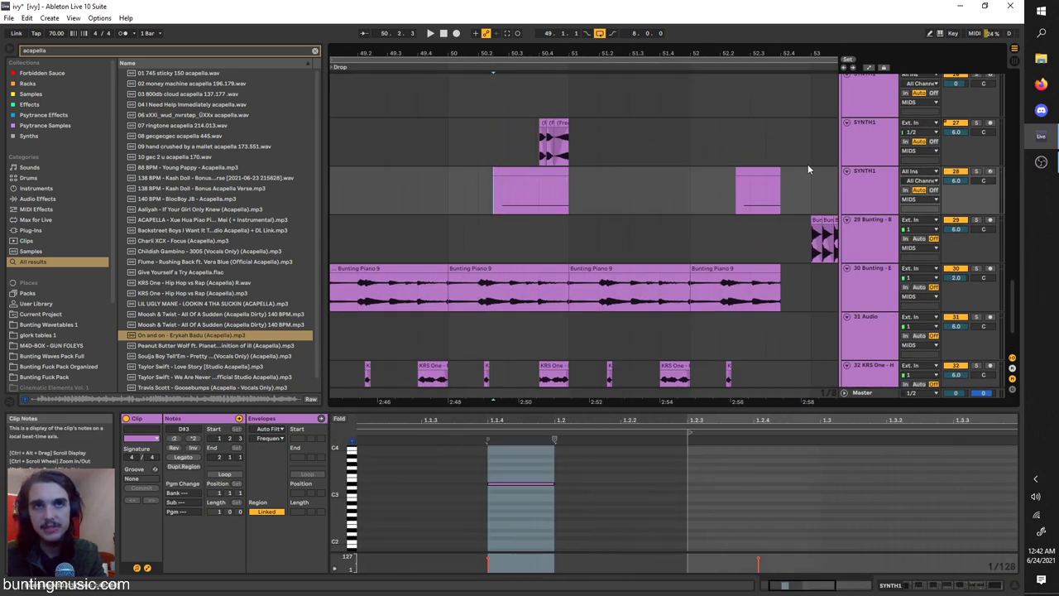
left_click(976, 171)
key("space")
key("plus")
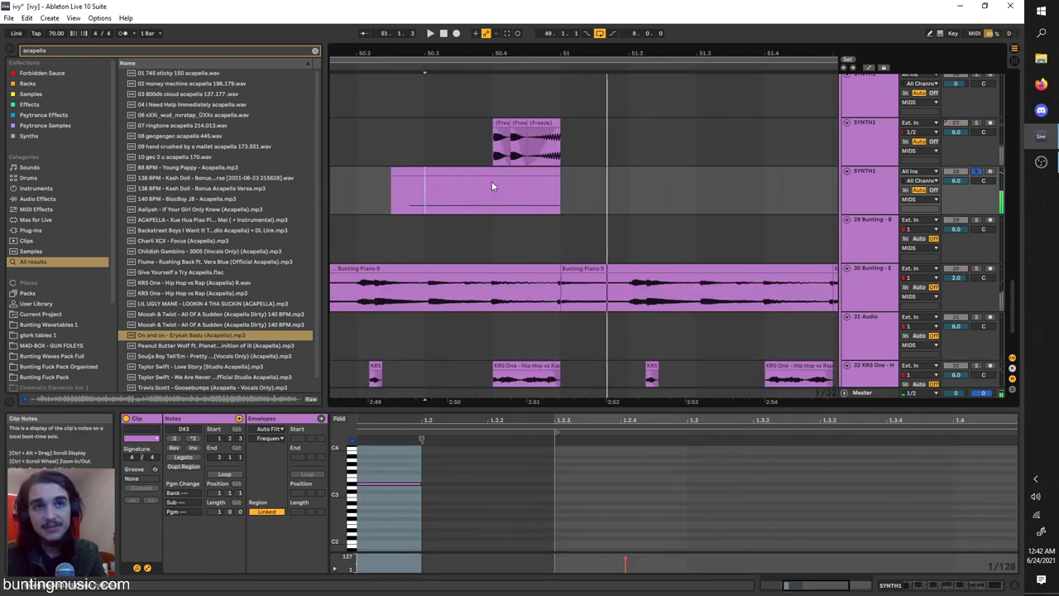
Step: Show the device chain of SYNTH1 track 28 and replay its clip from about beat 50.4
left_click(879, 190)
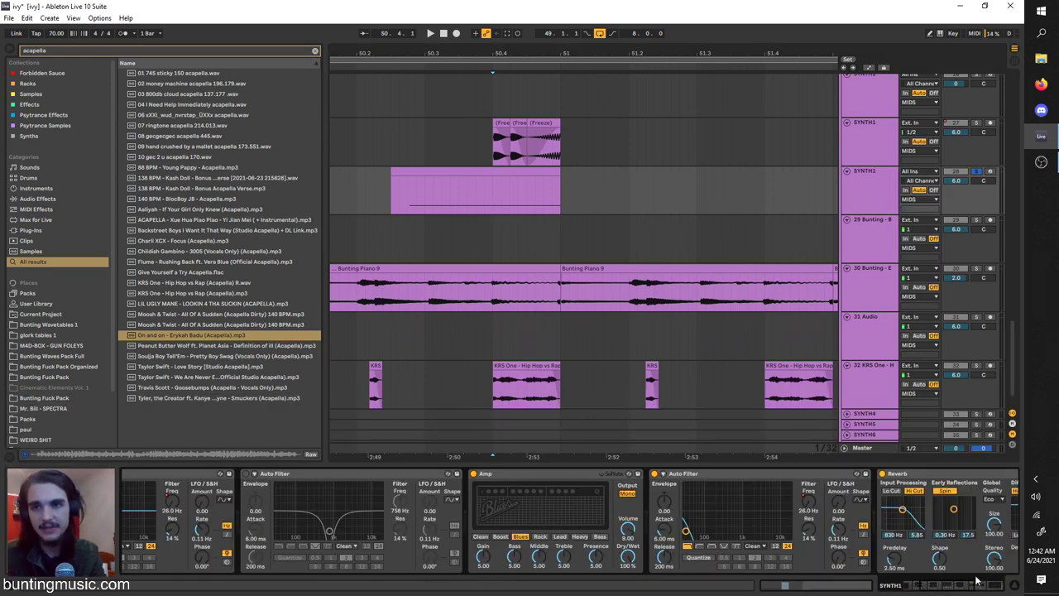
scroll(976, 579, "left", 5)
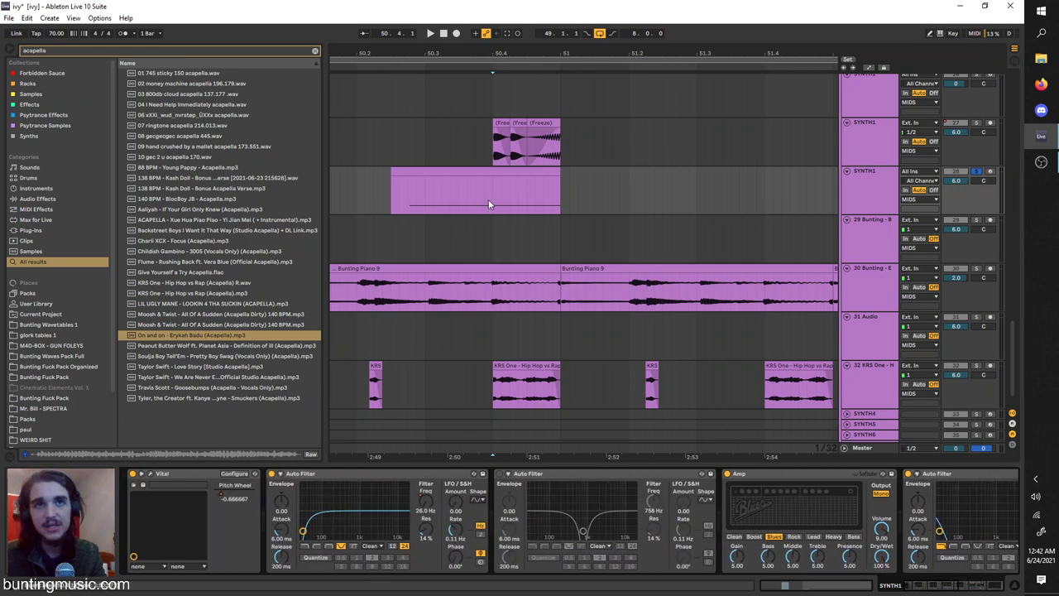
left_click(485, 205)
key("space")
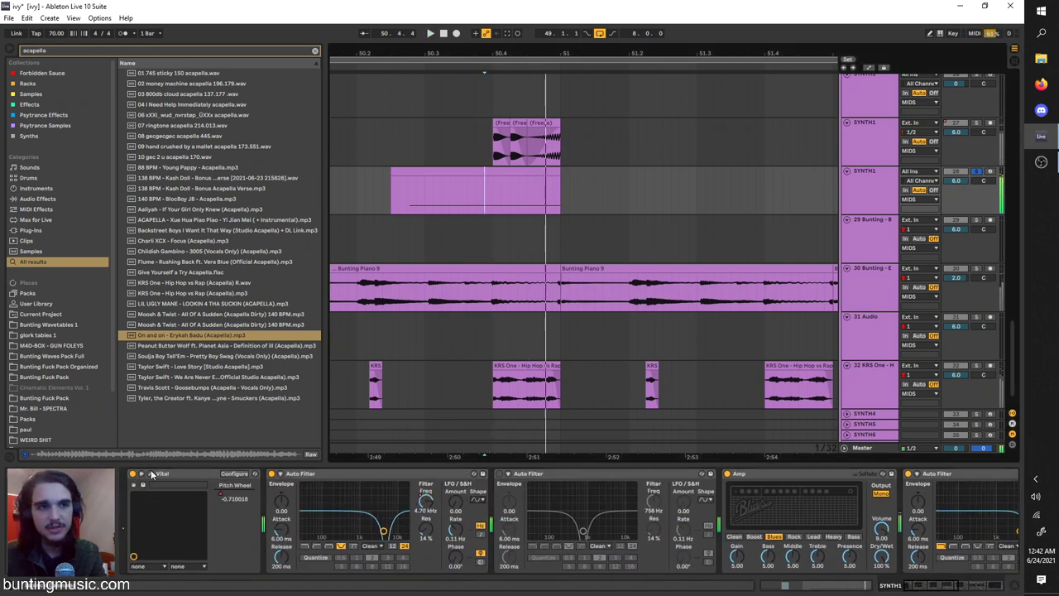
key("space")
key("space")
Step: Open the track's Vital synth and examine its Basic Shapes oscillator and effects section
left_click(152, 475)
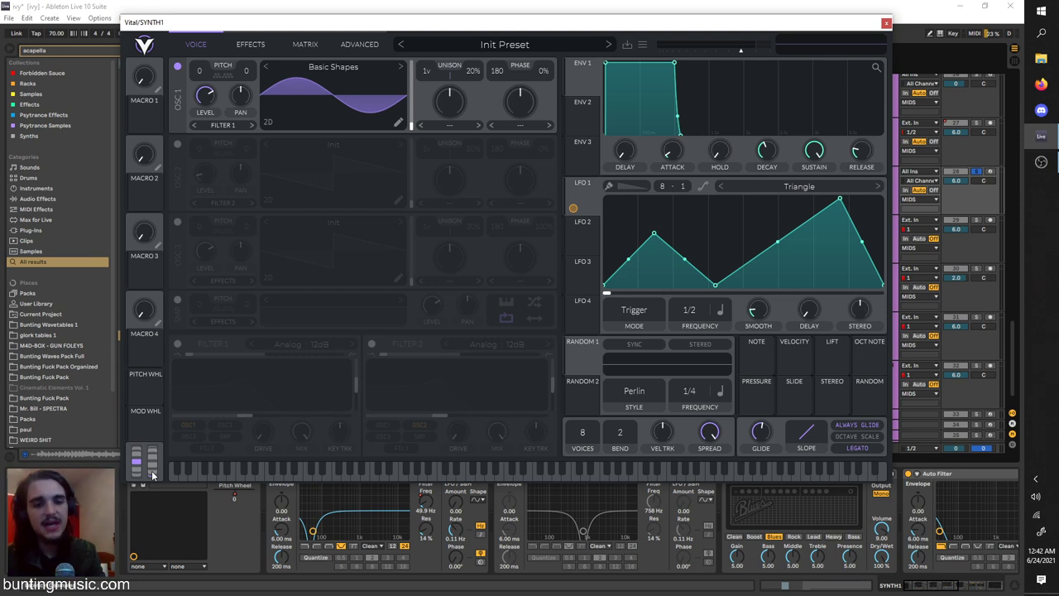
left_click(379, 70)
left_click(395, 86)
mouse_move(415, 112)
left_mouse_down()
mouse_move(416, 78)
mouse_move(410, 131)
left_mouse_up()
left_click(251, 44)
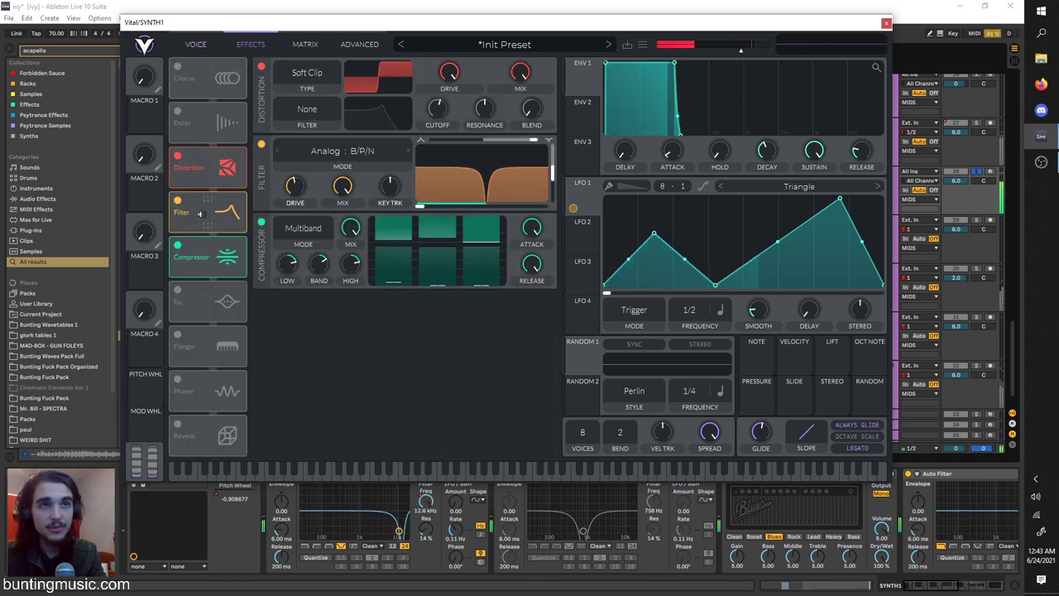
Step: Turn off Vital's compressor and set the filter effect's mode to Analog B/P/N
left_click(364, 151)
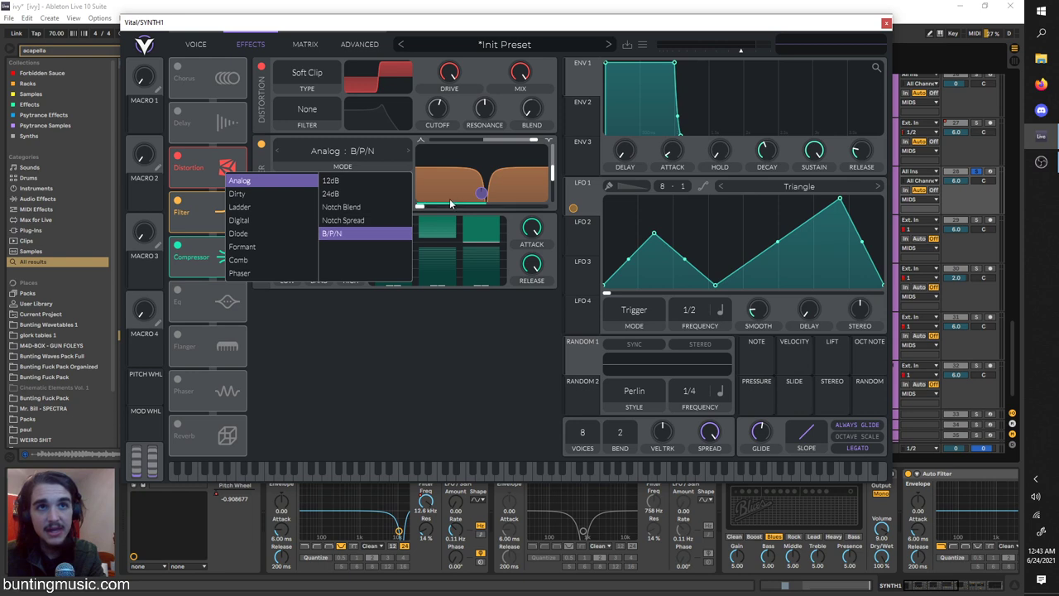
left_click(304, 158)
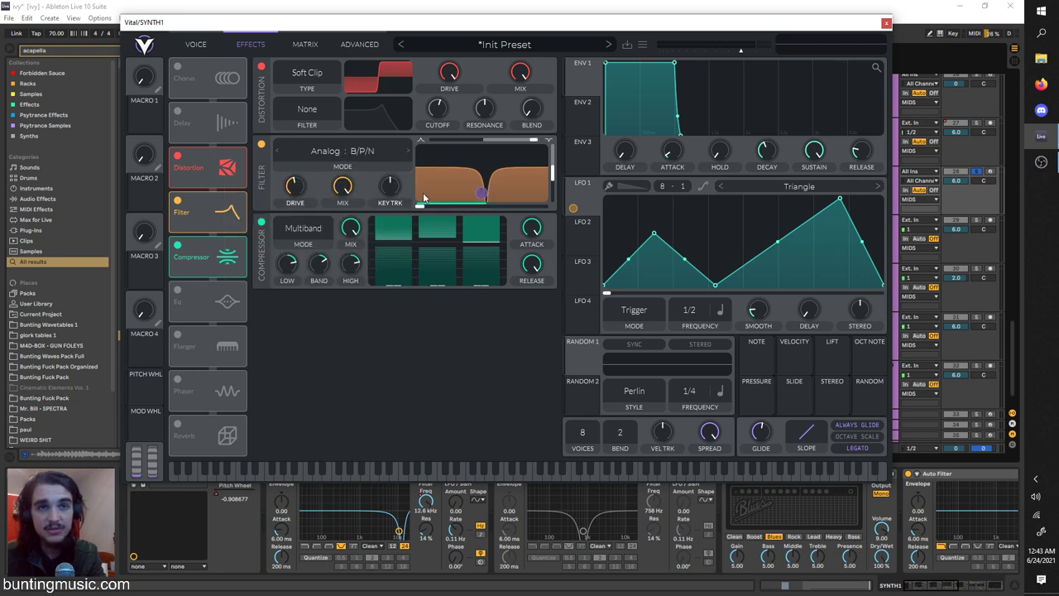
left_click(177, 245)
left_click(309, 161)
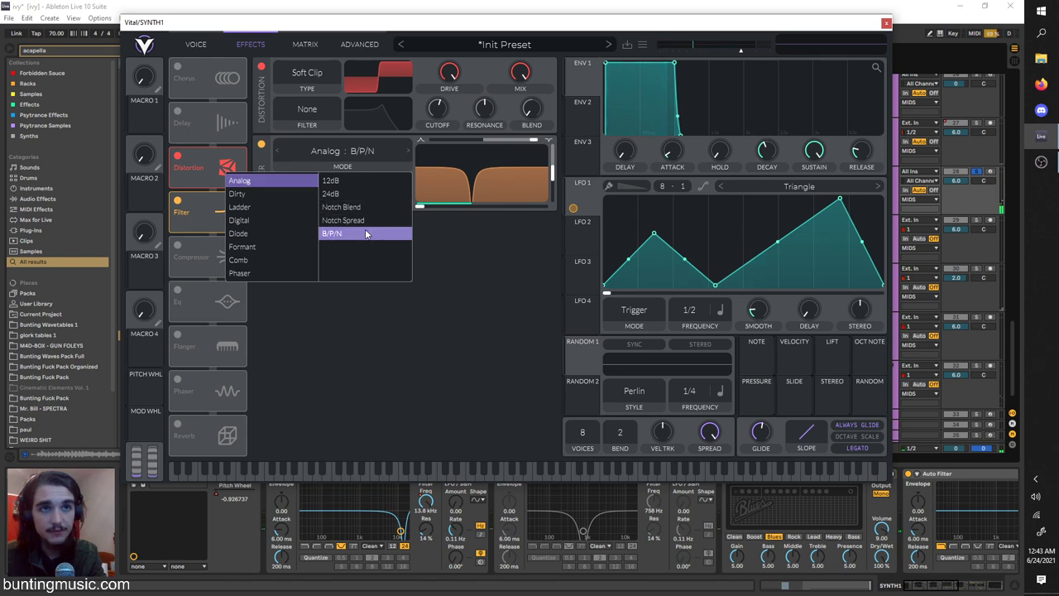
left_click(366, 235)
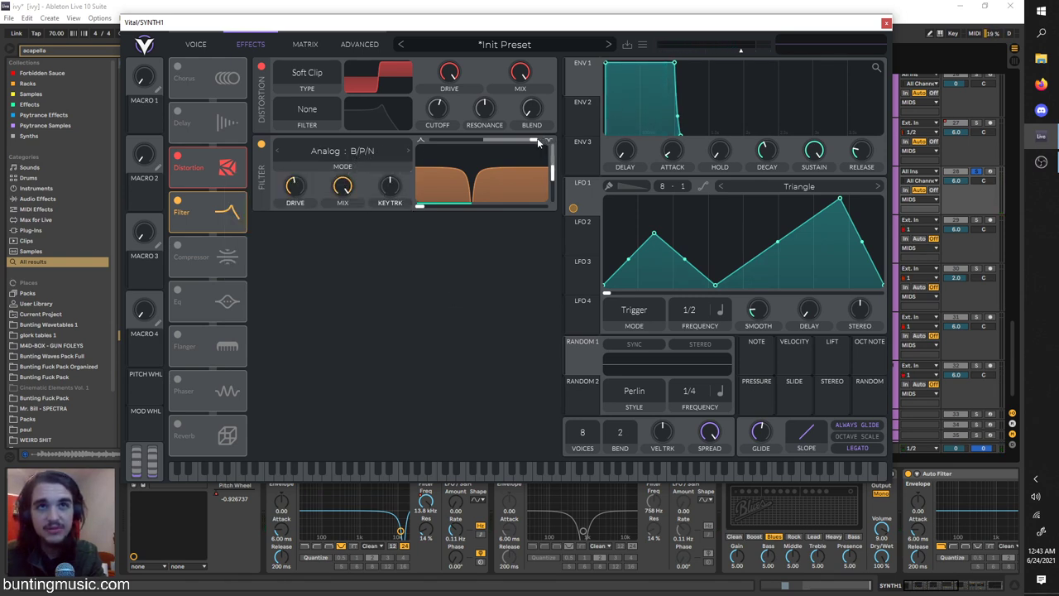
Step: Nudge the first peak of Vital's LFO 1, inspect its modulation of the filter cutoff, and close the synth
mouse_move(537, 143)
left_mouse_down()
mouse_move(424, 163)
mouse_move(460, 151)
mouse_move(538, 156)
left_mouse_up()
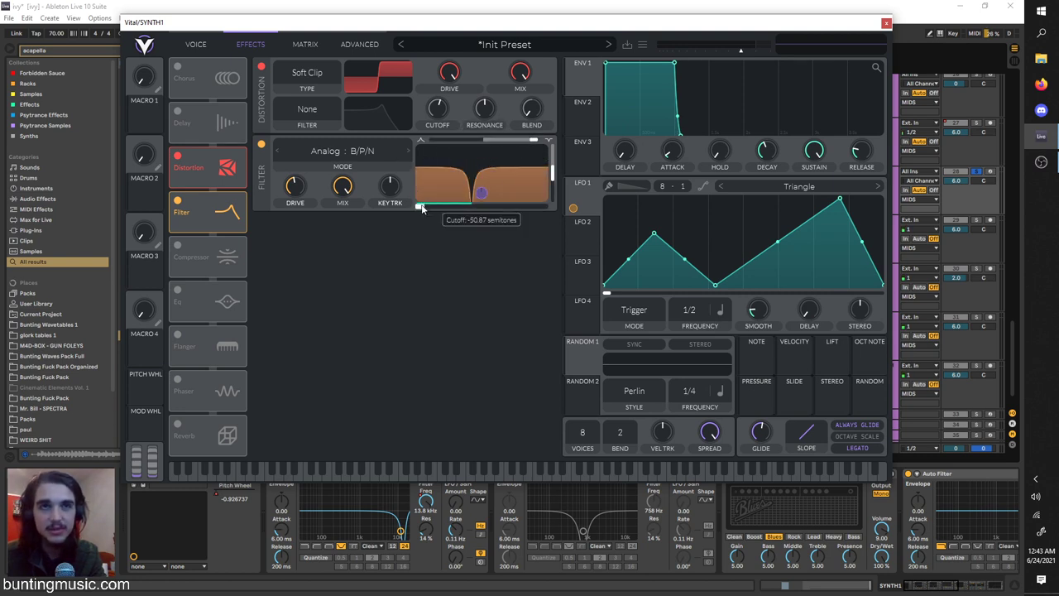
left_click_drag(658, 236, 652, 232)
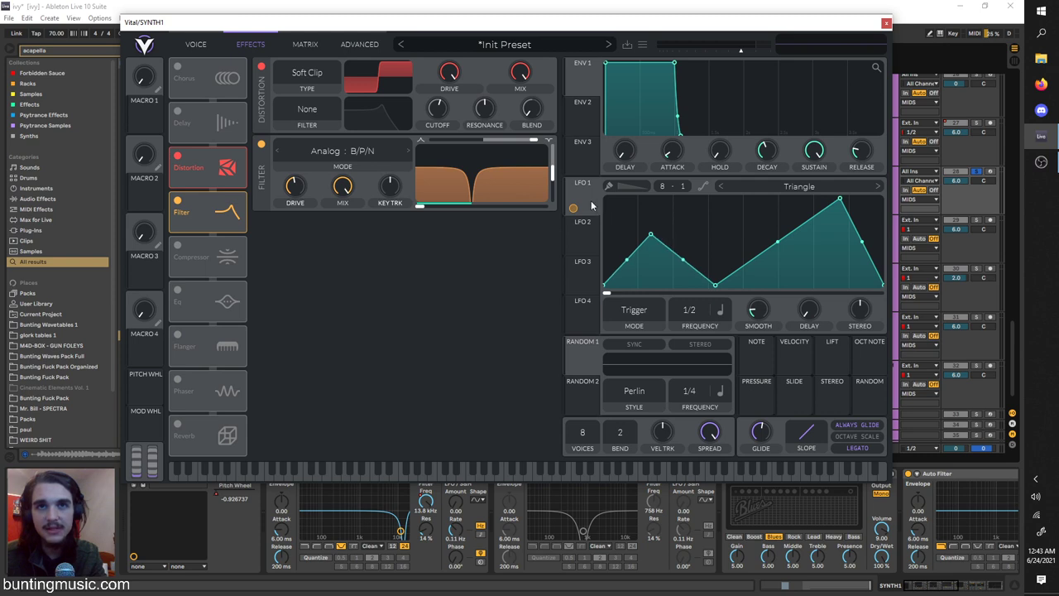
left_click_drag(573, 207, 478, 193)
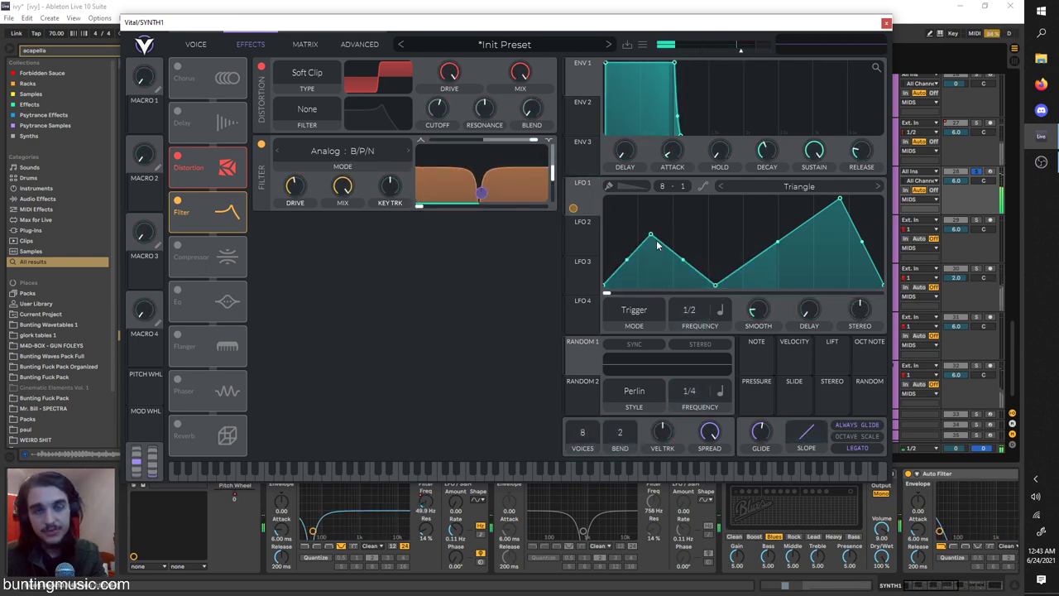
left_click(884, 21)
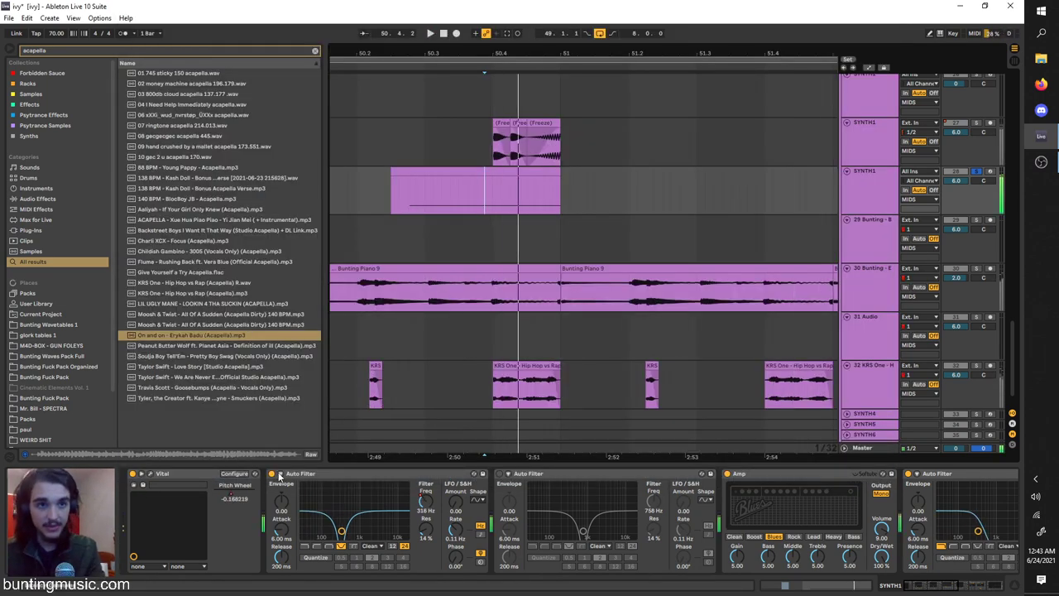
Step: Search the audio effects for Auto Filter and set up an active second notch filter before Amp
left_click(30, 51)
type("aca")
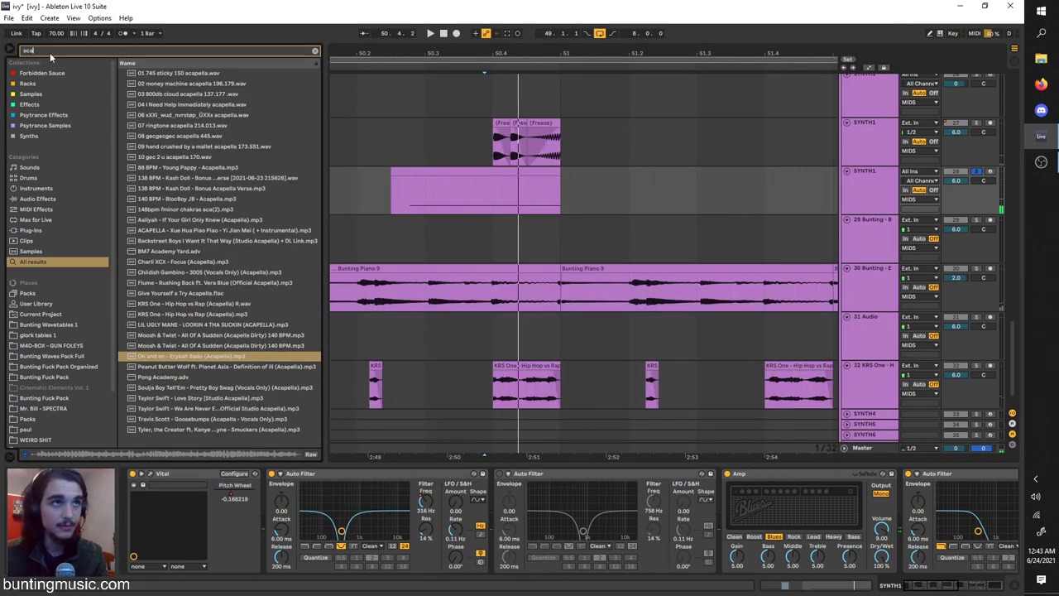
left_click(60, 204)
left_click(178, 84)
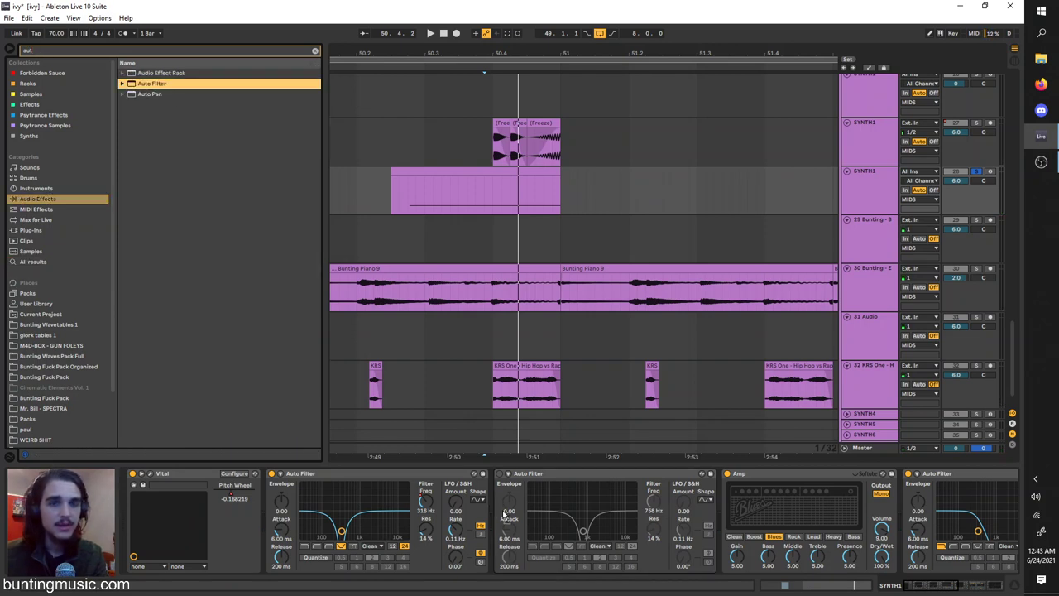
left_click_drag(523, 519, 545, 500)
left_click(569, 546)
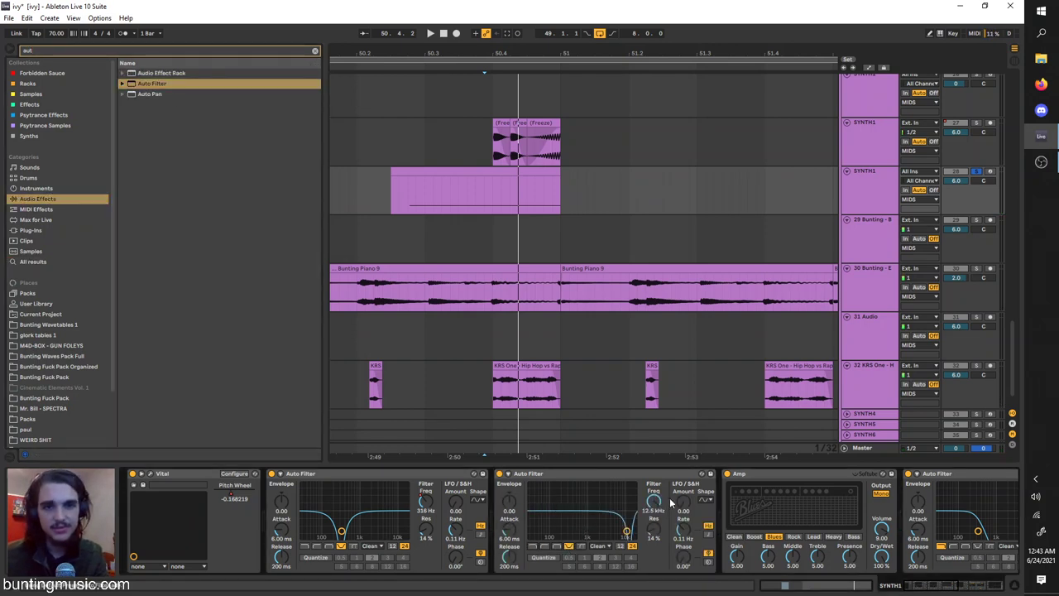
Step: Sweep the second Auto Filter's frequency down to 447 Hz while playing the clip
key("space")
left_click_drag(654, 502, 655, 576)
key("space")
key("space")
key("space")
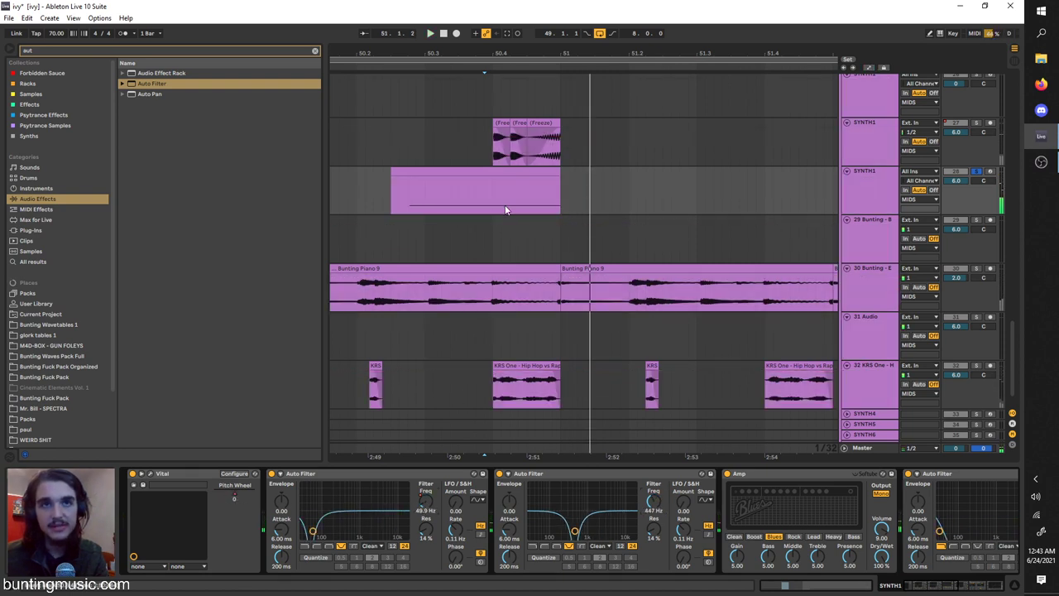
Step: Show the automation lanes to view the Auto Filter's frequency curve, and delete the second Auto Filter before Amp
key("a")
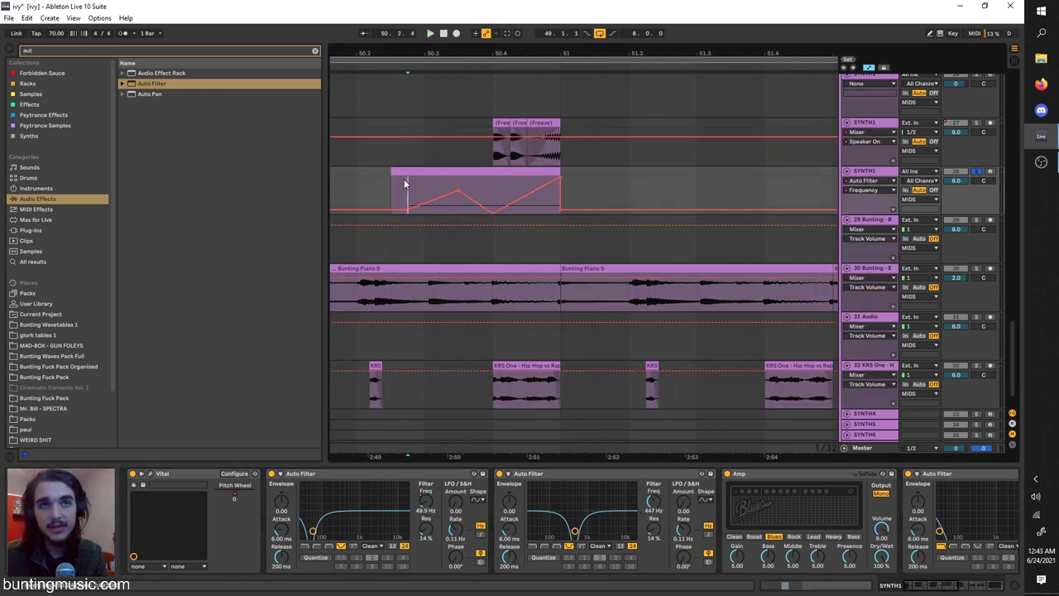
left_click(408, 180)
left_click(366, 474)
left_click(367, 474)
left_click(395, 477)
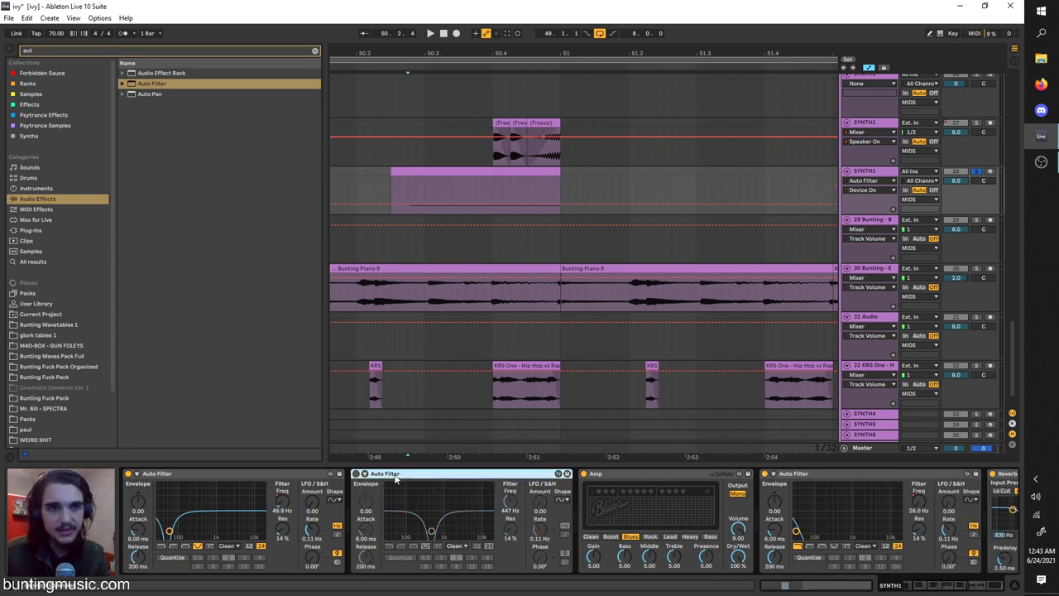
key("Delete")
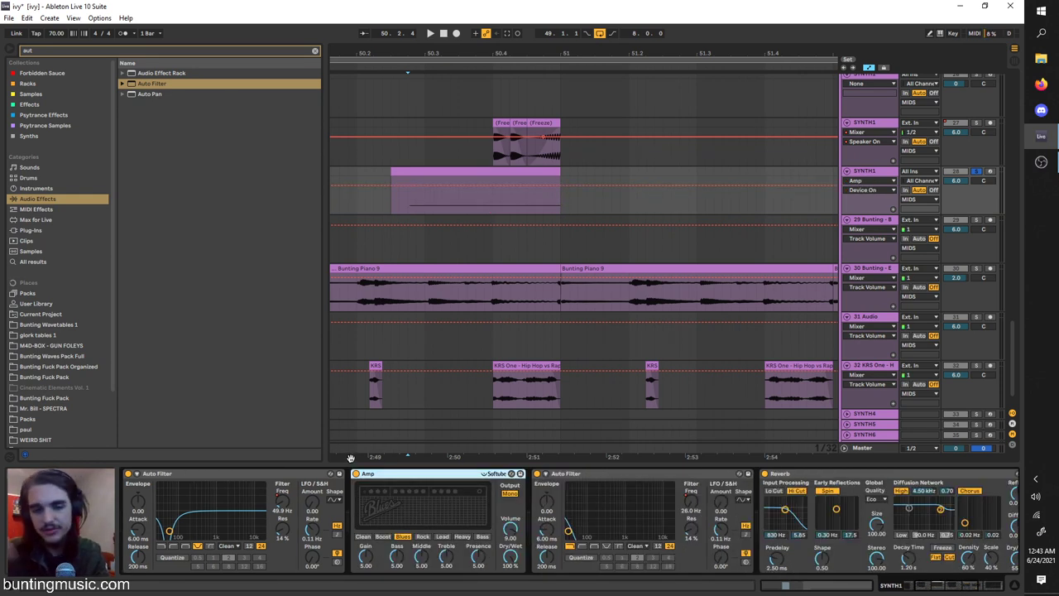
Step: Play the clip from beat 50.4 and switch Amp off and back on to compare the sound
key("space")
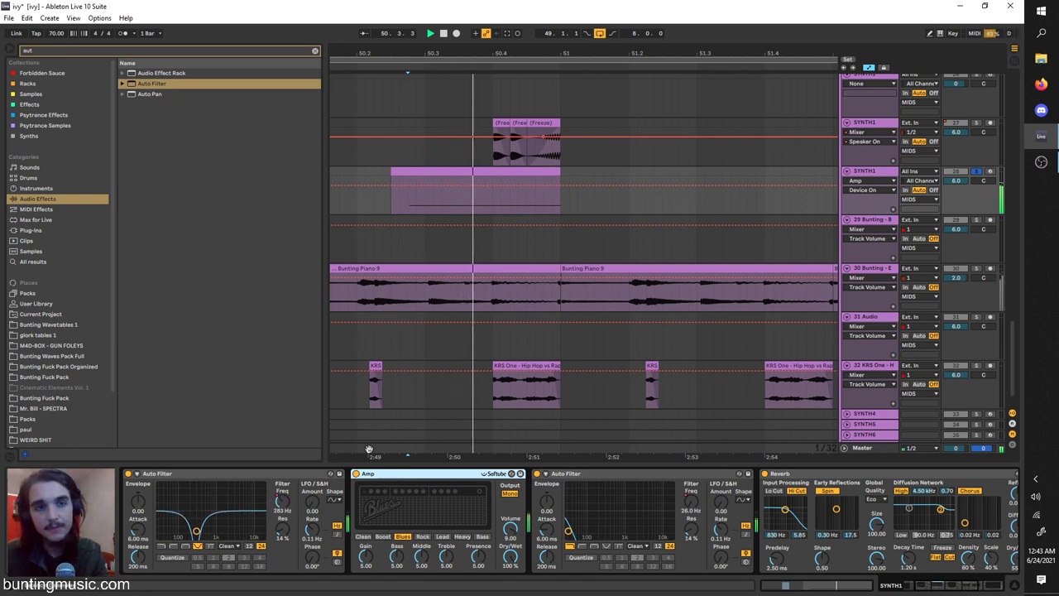
left_click(493, 196)
left_click(356, 474)
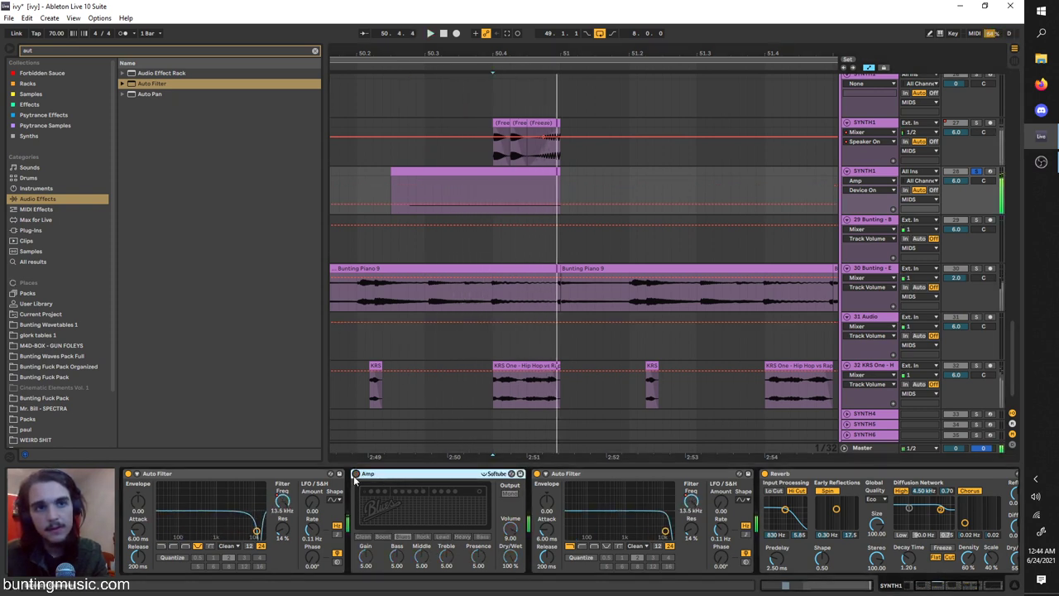
left_click(355, 474)
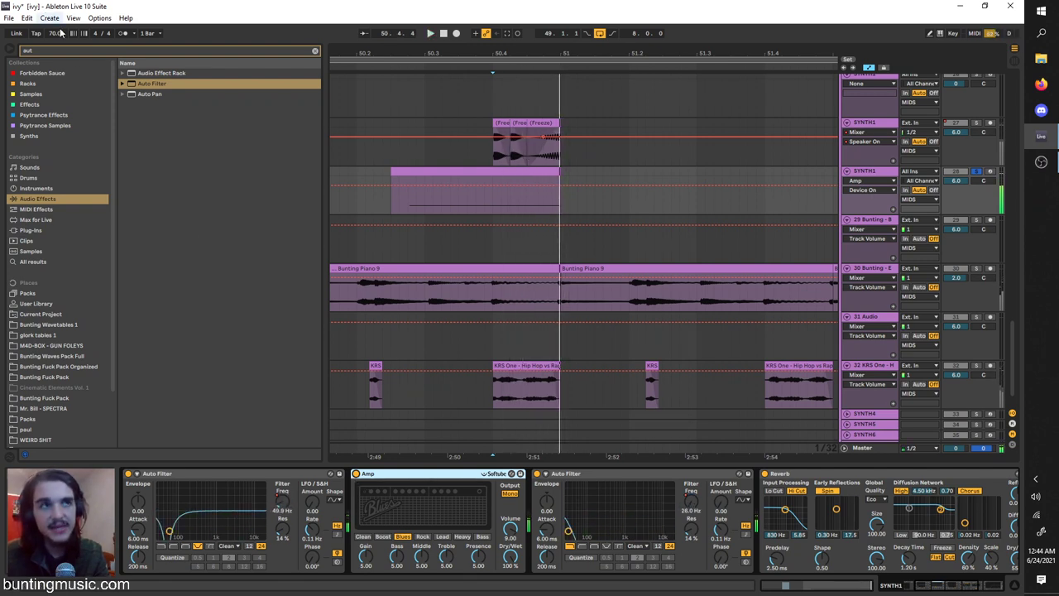
Step: Search the audio effects for "amp" and select the Amp device
key("BackSpace")
key("BackSpace")
type("mp")
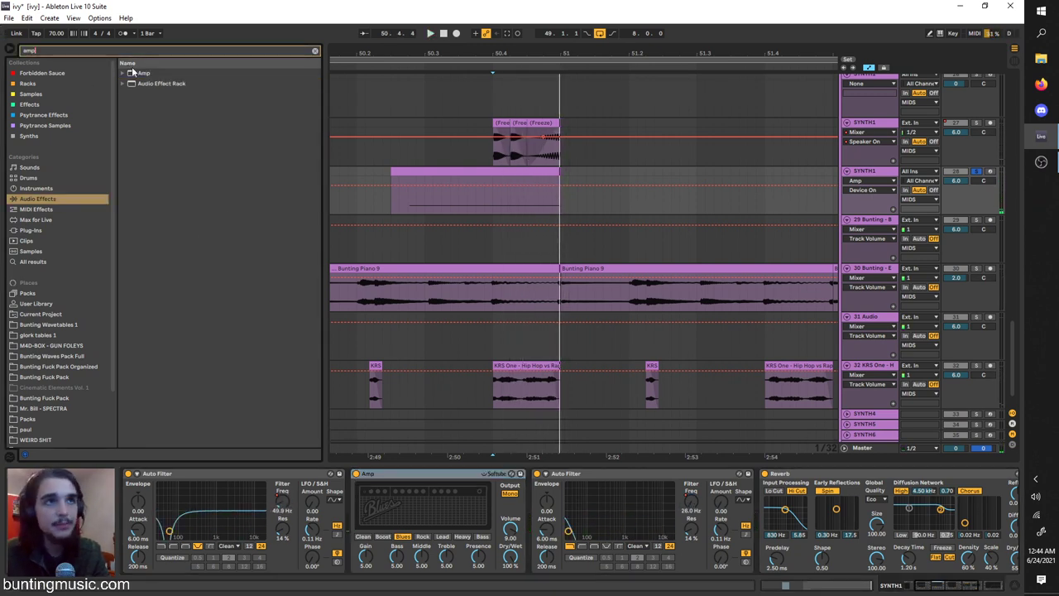
left_click(136, 73)
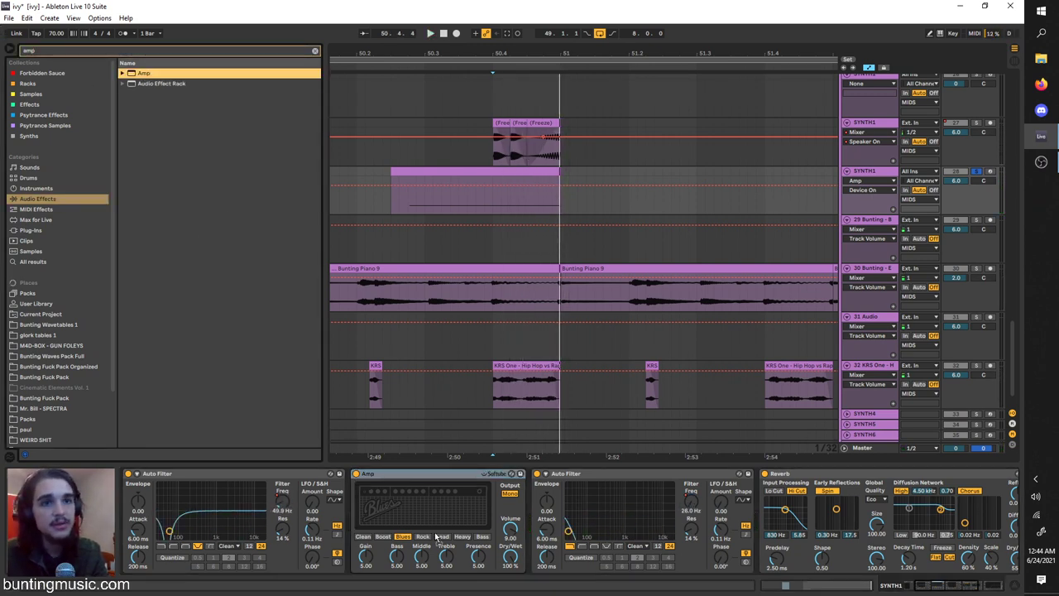
Step: Audition Amp's Clean, Bass and Rock types during playback and return it to Blues
left_click(364, 536)
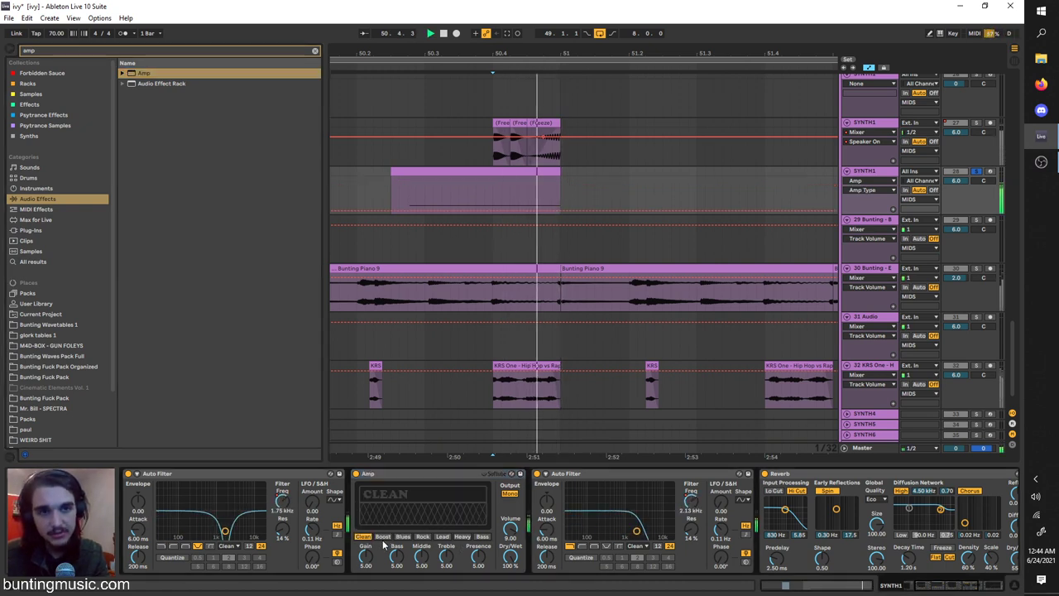
left_click(479, 536)
left_click(422, 536)
left_click(402, 537)
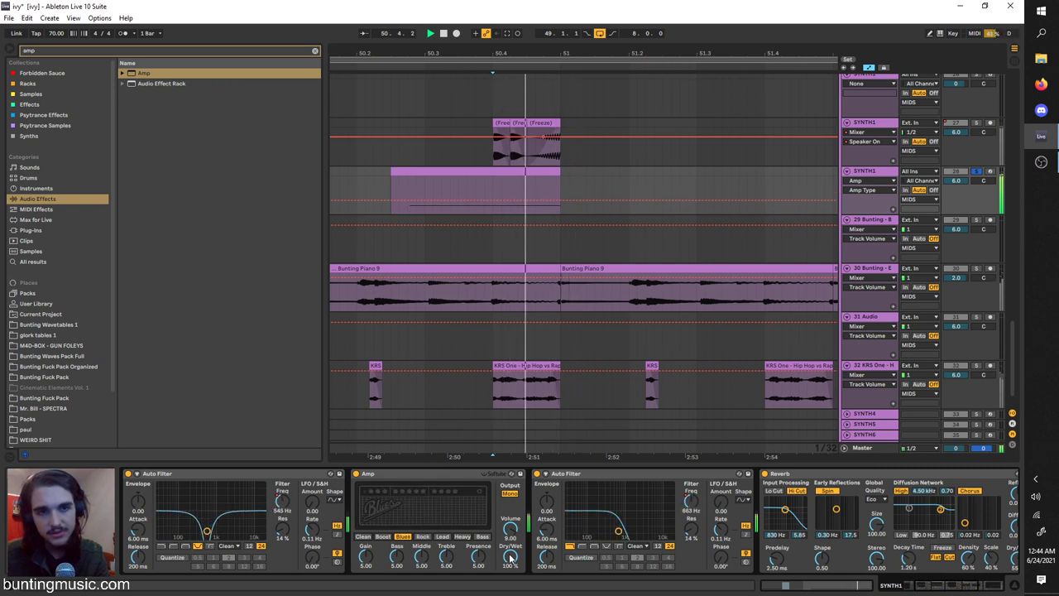
Step: Display the frequency automation of the Auto Filter after Amp and play the clip from beat 50.4
key("space")
left_click(641, 527)
scroll(643, 523, "down", 1)
left_click(497, 184)
key("space")
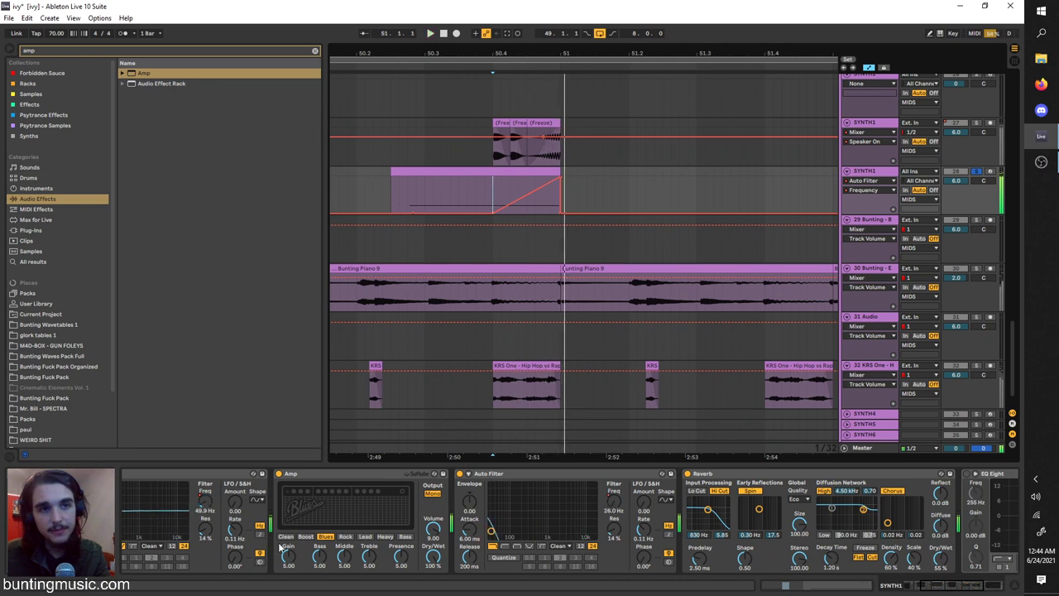
Step: Bypass the Auto Filter after Amp and play the SYNTH1 clip, first soloed and then from its start with the full mix
scroll(519, 529, "up", 1)
left_click(524, 473)
scroll(555, 506, "down", 5)
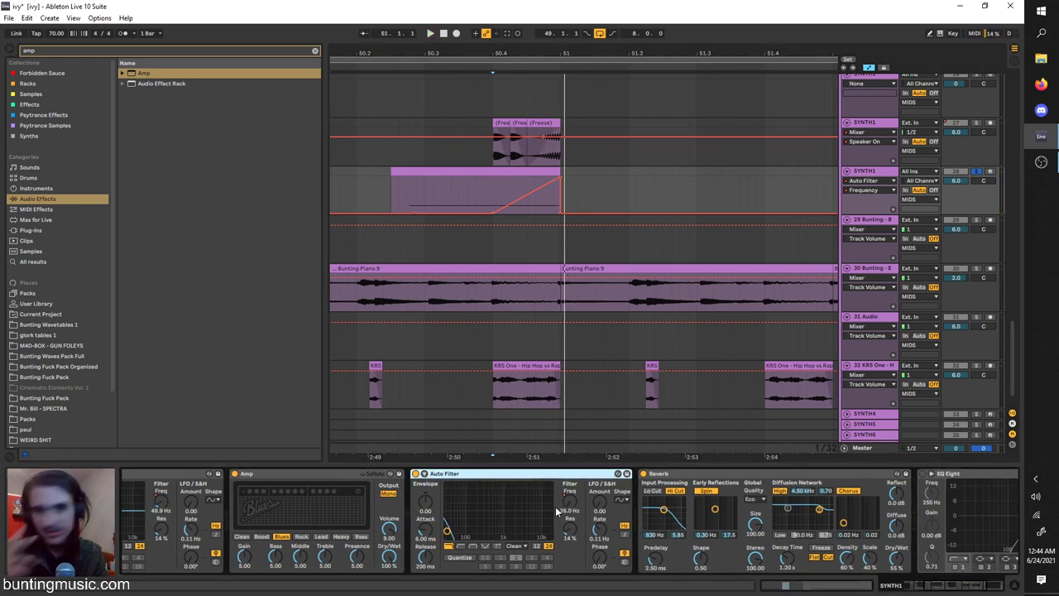
left_click(415, 475)
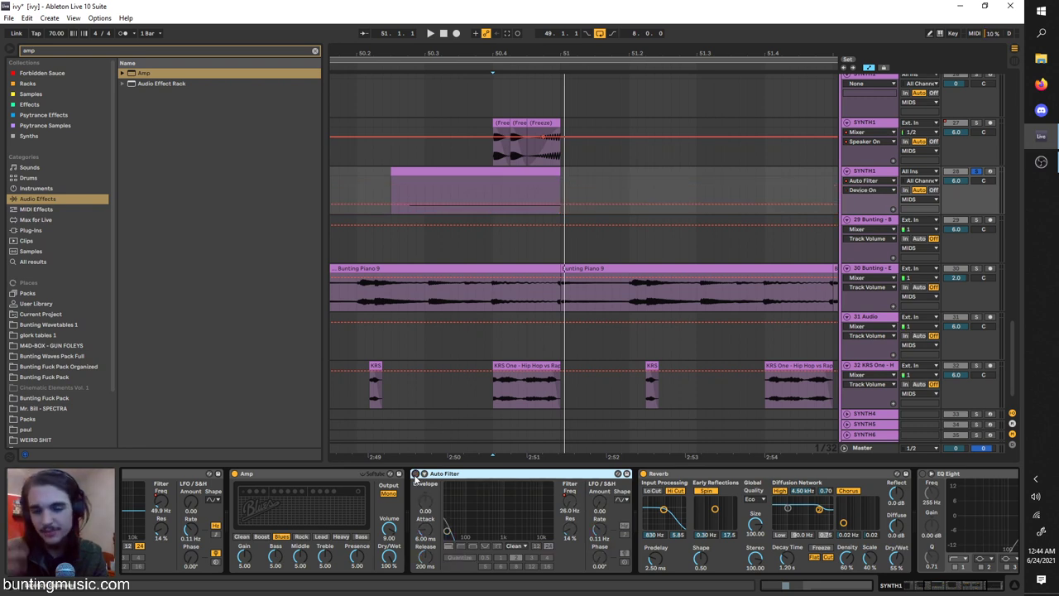
left_click(415, 188)
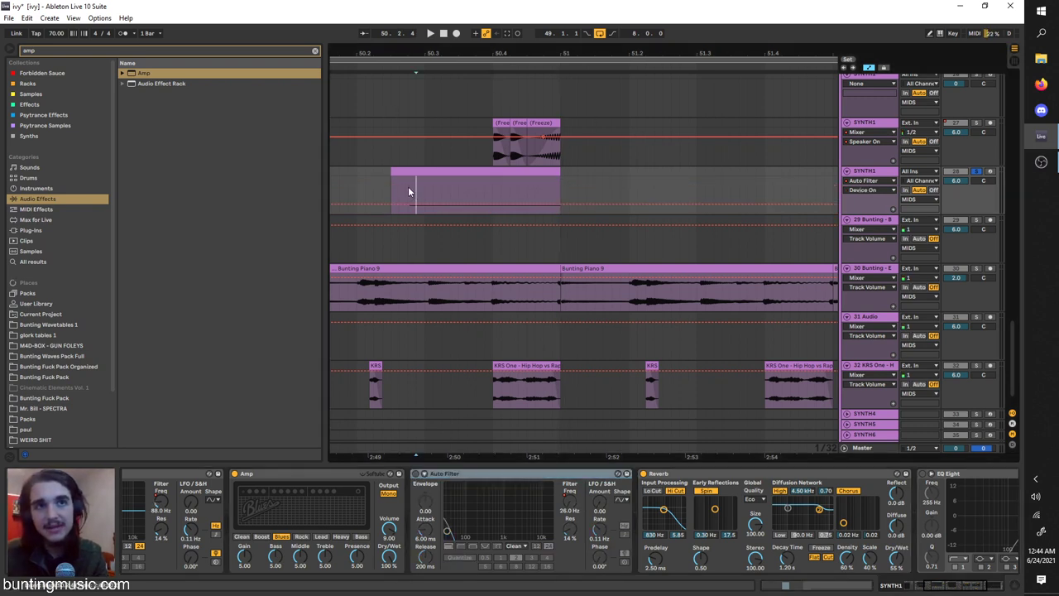
key("space")
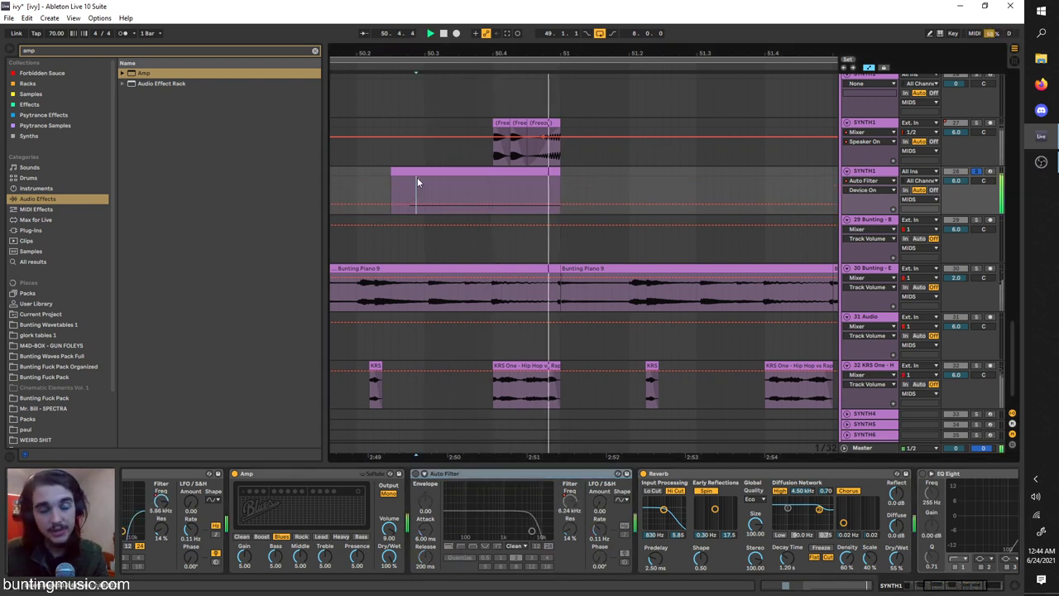
key("space")
left_click(380, 186)
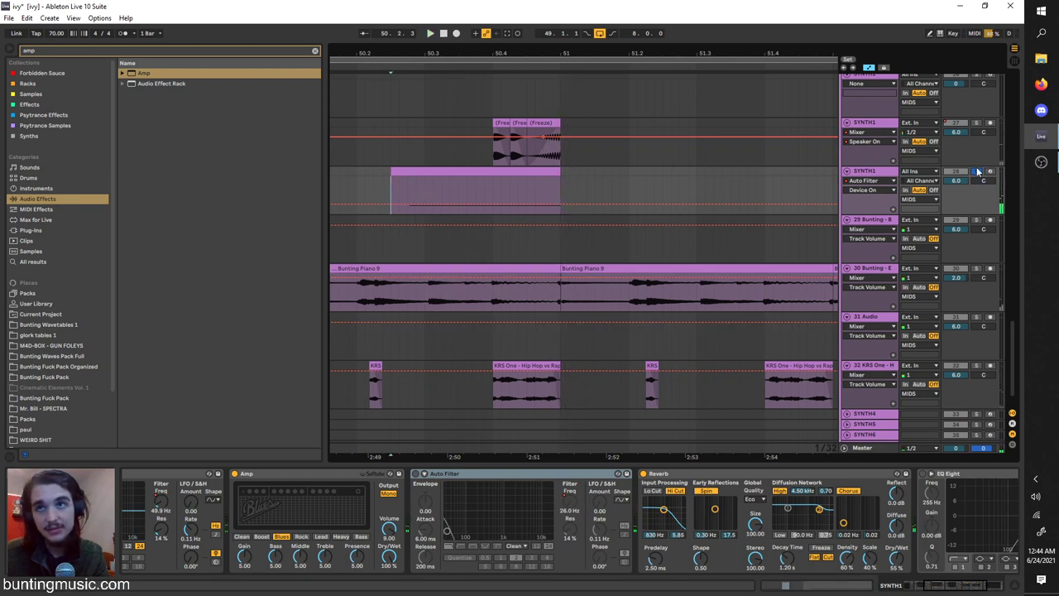
key("space")
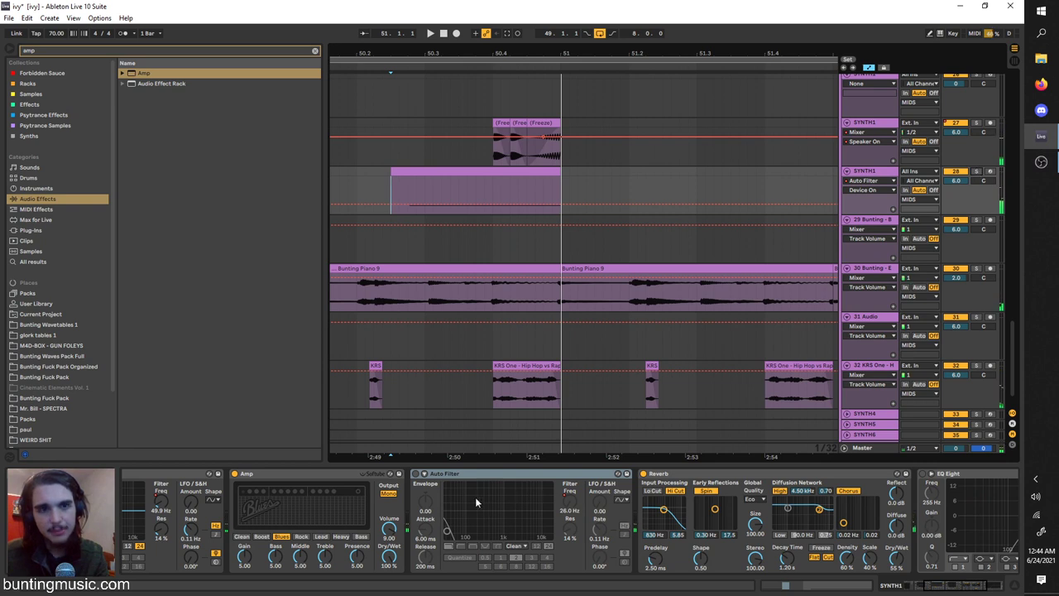
Step: Switch the Auto Filter back on, display its Frequency automation and play the SYNTH1 clip soloed
left_click(418, 480)
left_click(581, 498)
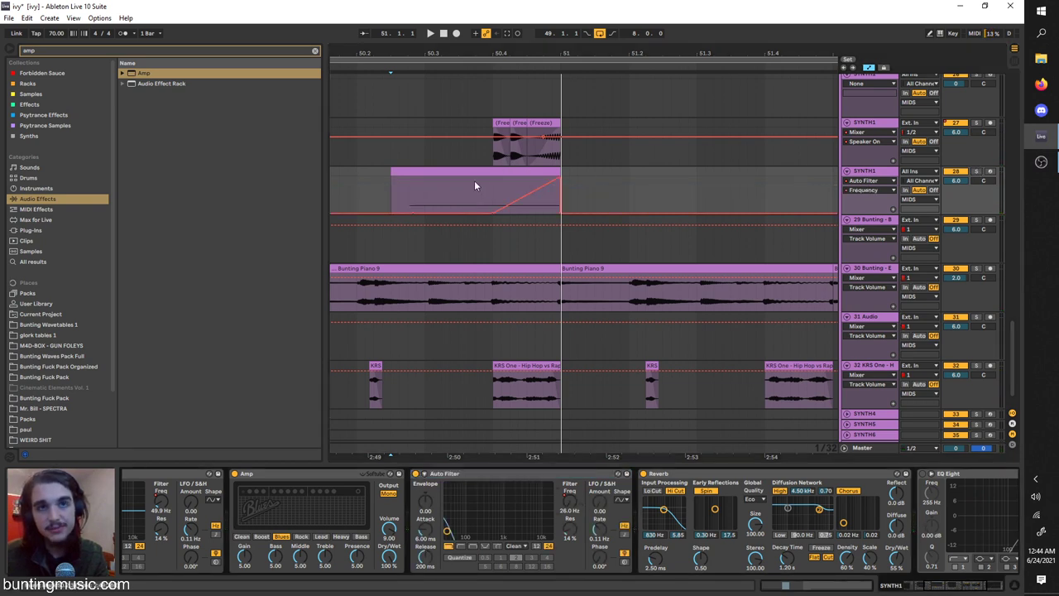
left_click(442, 188)
left_click(488, 196)
key("space")
left_click(426, 188)
left_click(976, 171)
key("space")
key("space")
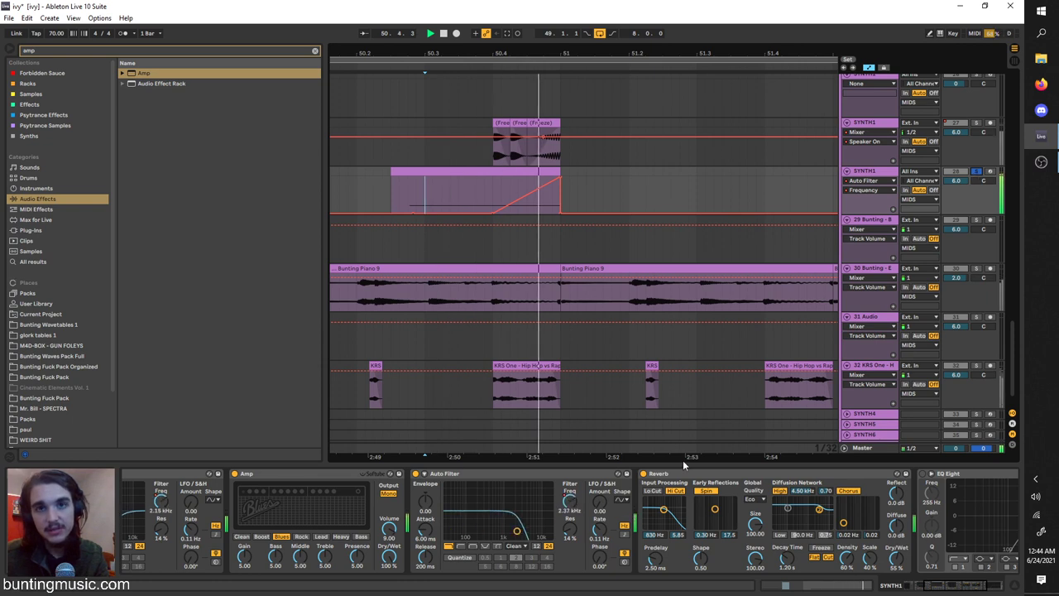
left_click(567, 180)
key("space")
Step: Bring up SYNTH1's Reverb and play the soloed clip repeatedly from beat 50.4 to hear the reverb tail
scroll(650, 501, "right", 5)
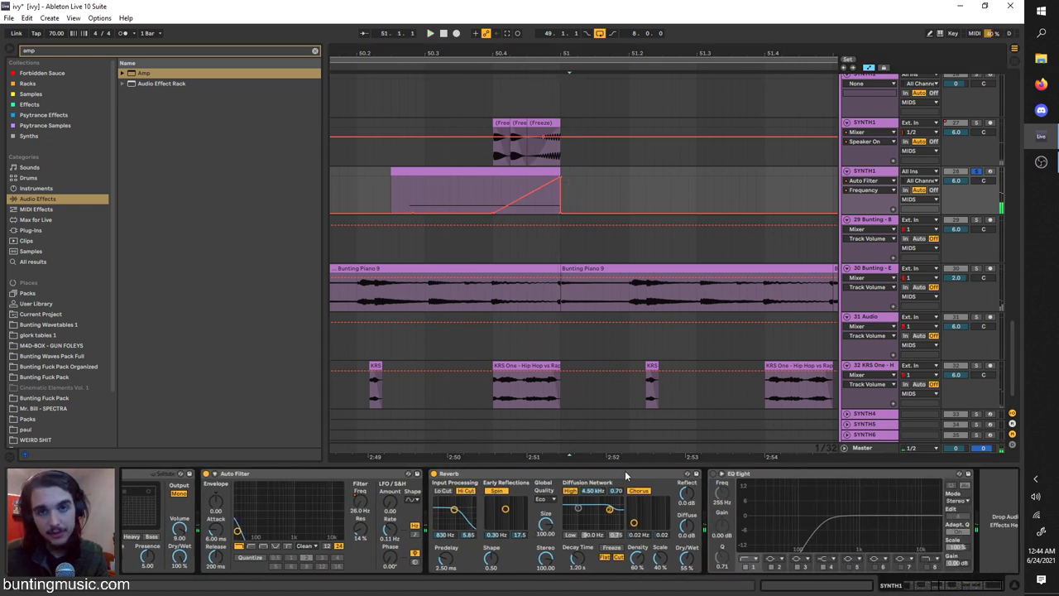
left_click(486, 190)
key("space")
key("minus")
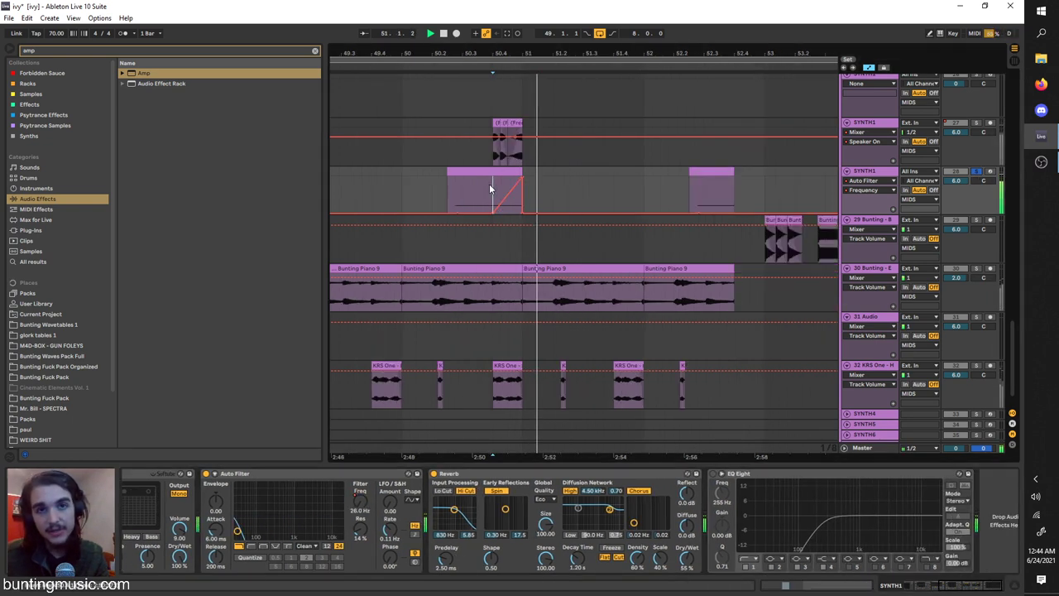
key("space")
key("space")
key("space")
scroll(502, 189, "right", 2)
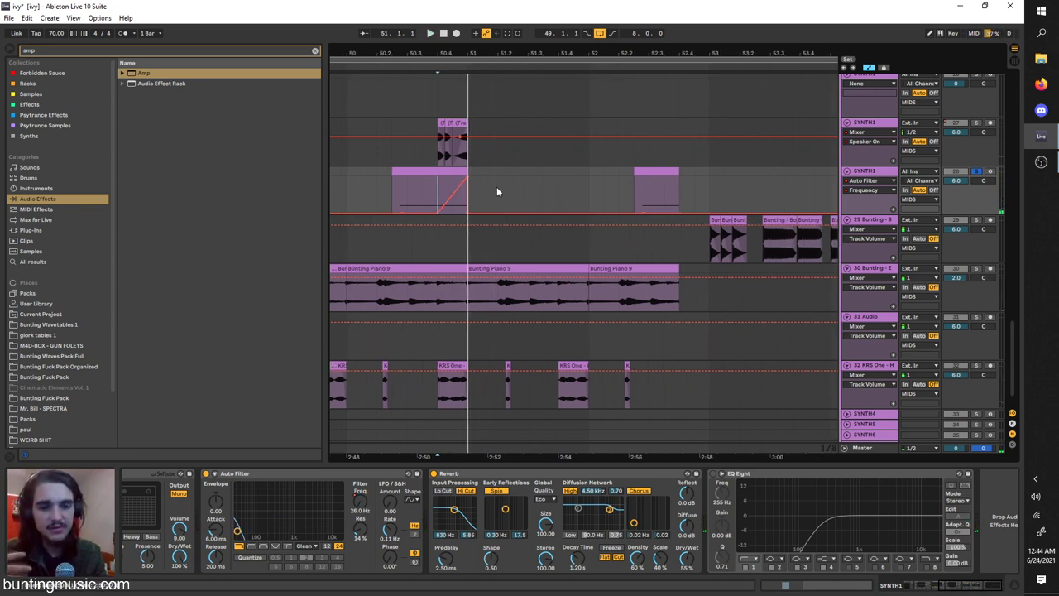
key("space")
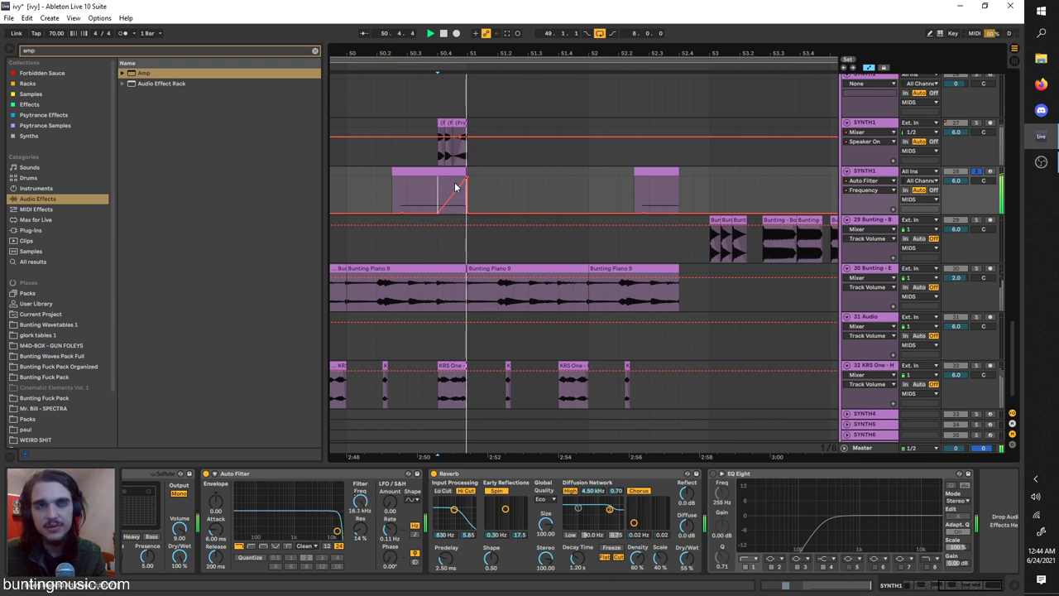
Step: Unsolo SYNTH1 and play its filtered clip within the full mix of the drop
scroll(406, 204, "up", 1)
scroll(559, 181, "down", 1)
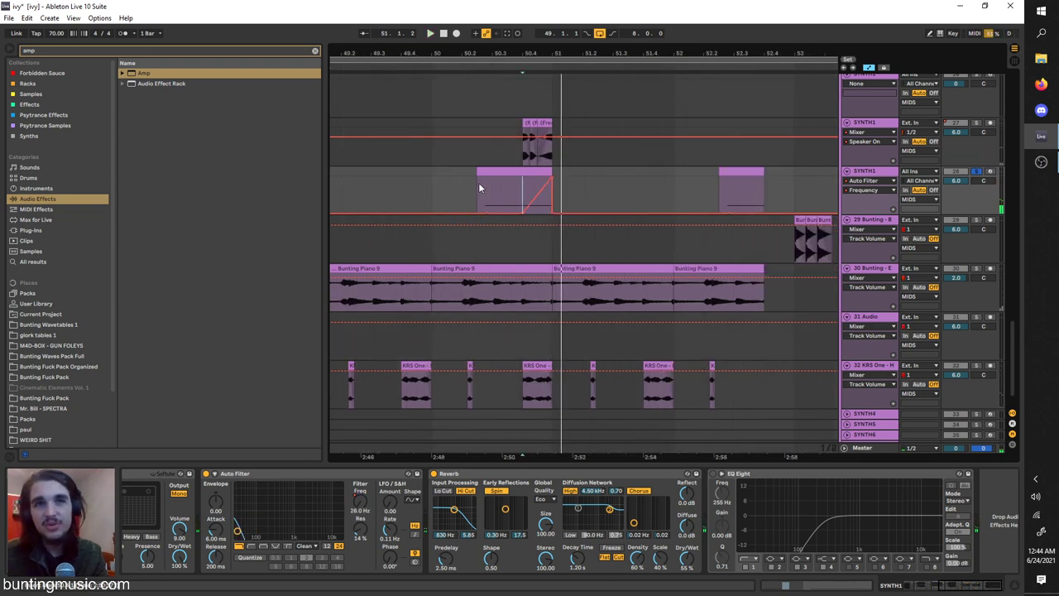
scroll(491, 186, "left", 1)
scroll(498, 188, "down", 1)
key("space")
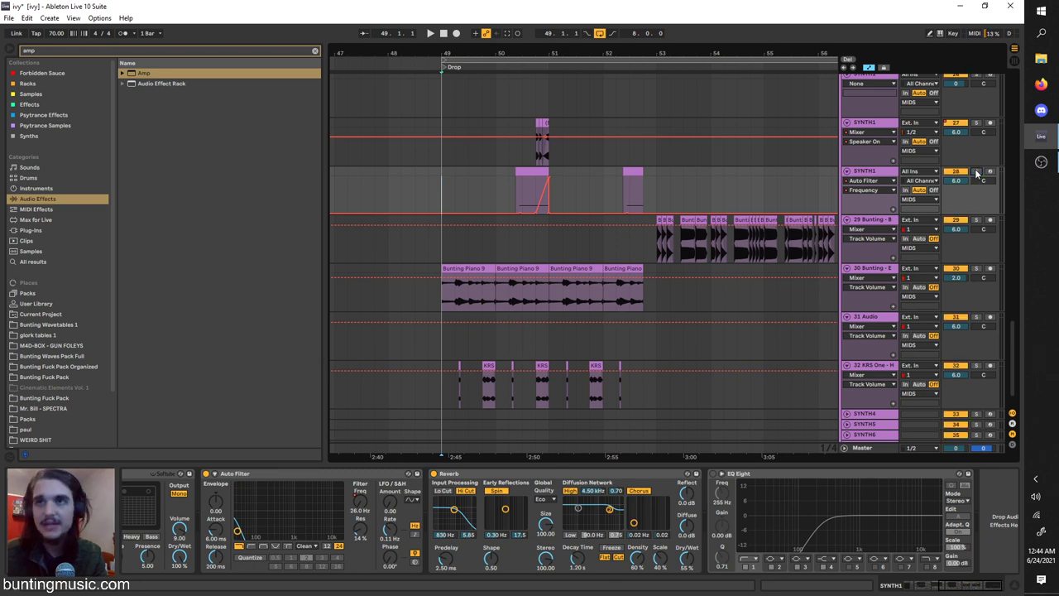
key("space")
scroll(532, 181, "up", 3)
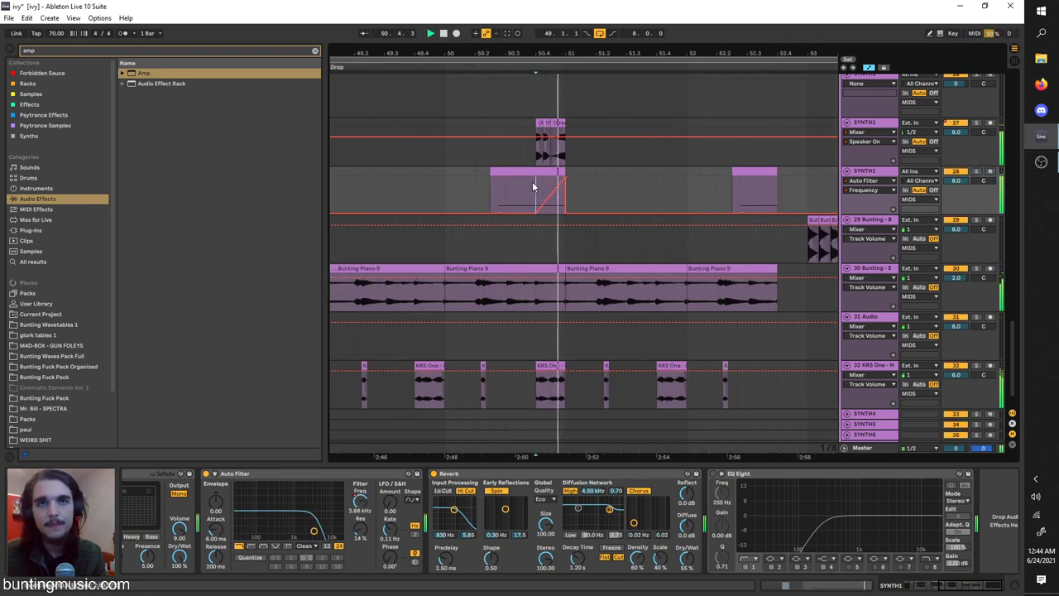
scroll(771, 193, "right", 1)
Step: Enable the EQ Eight after the Reverb and play SYNTH1 soloed from beat 50.4
left_click(718, 473)
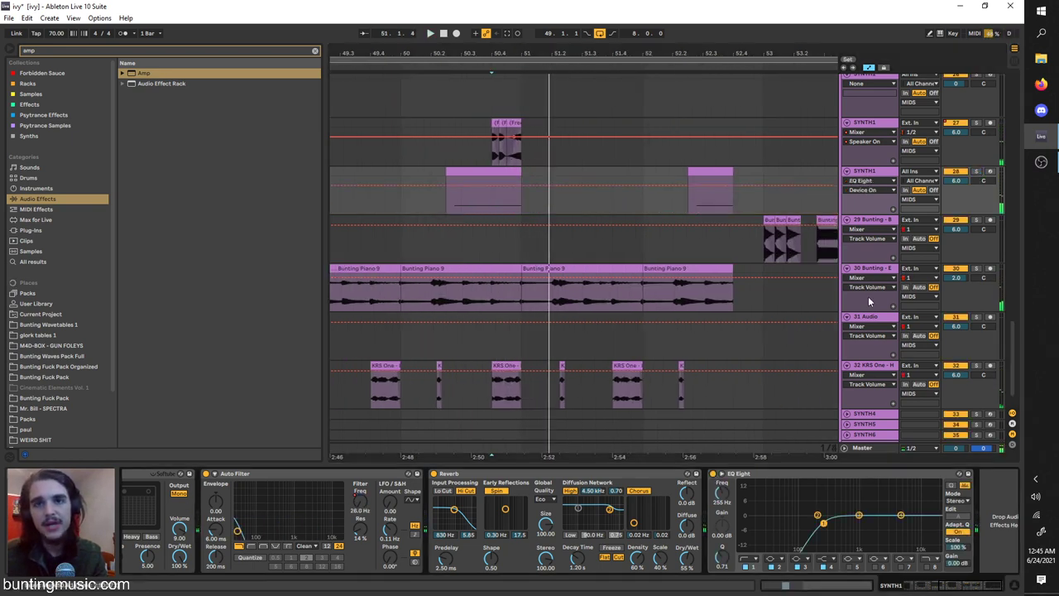
left_click(980, 172)
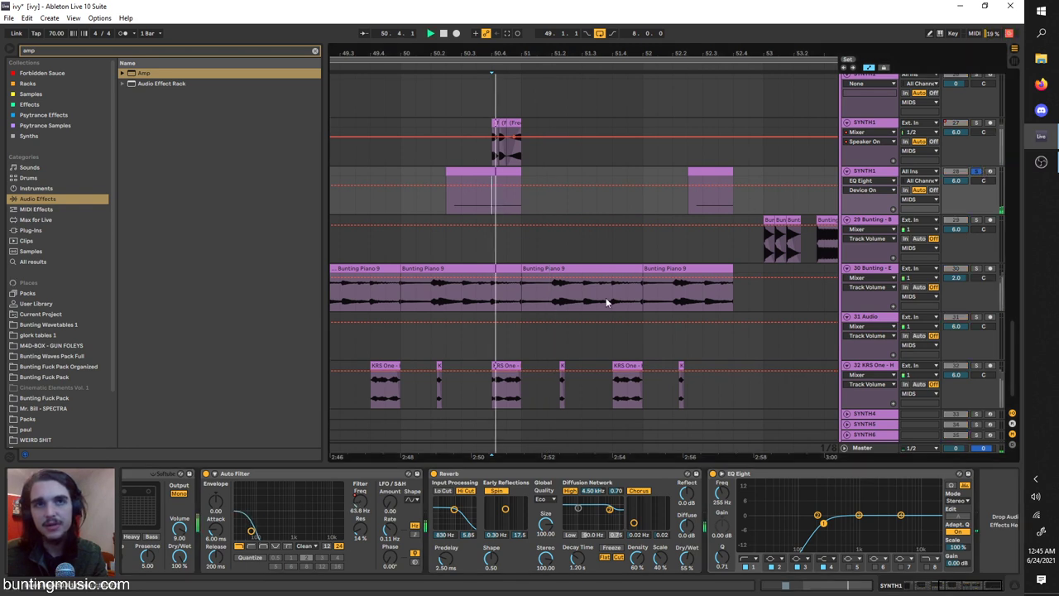
key("space")
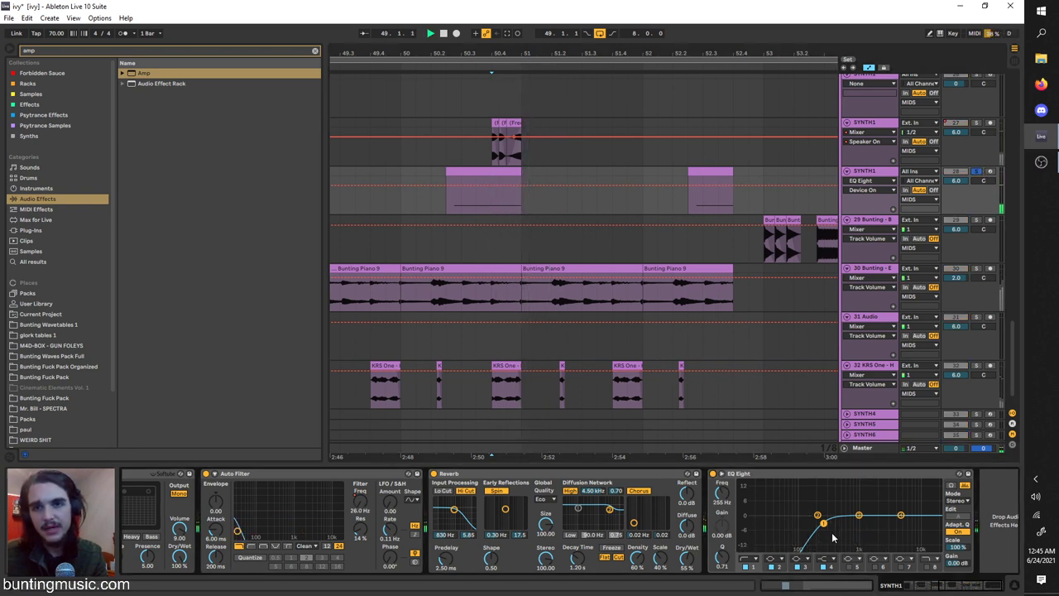
key("space")
Step: Show the effect chain of the Emotional Piano track and play that track soloed from beat 50.4
scroll(513, 248, "up", 3)
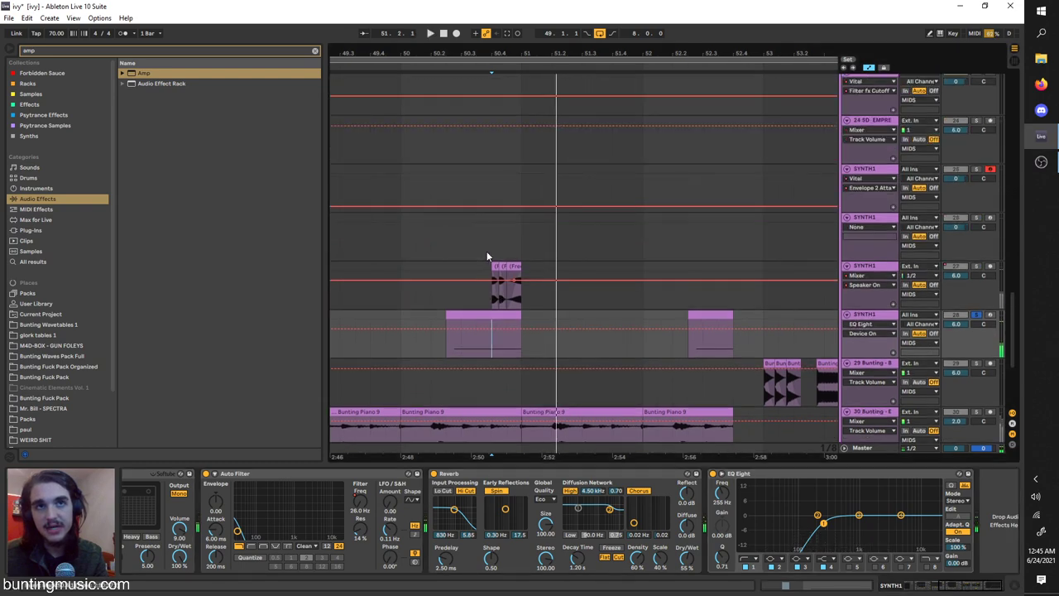
scroll(487, 258, "up", 2)
left_click(486, 364)
scroll(488, 330, "up", 10)
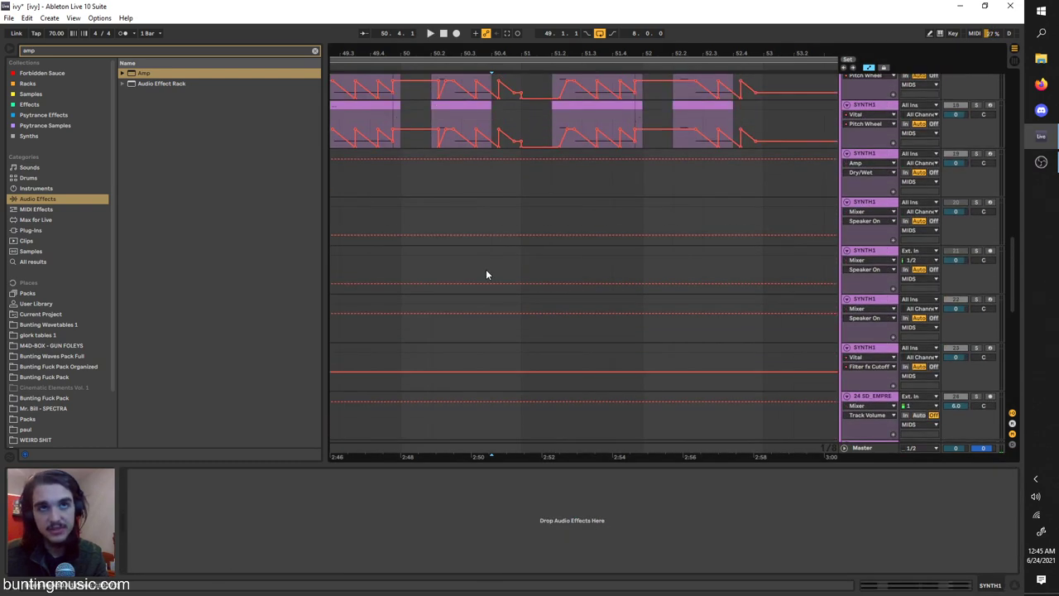
scroll(537, 330, "down", 10)
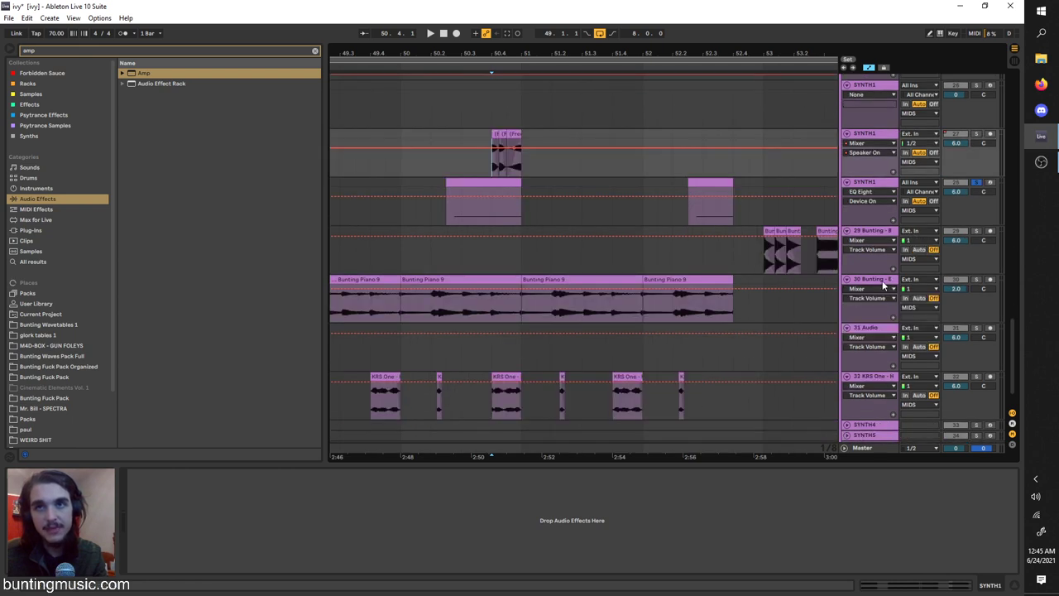
left_click(883, 283)
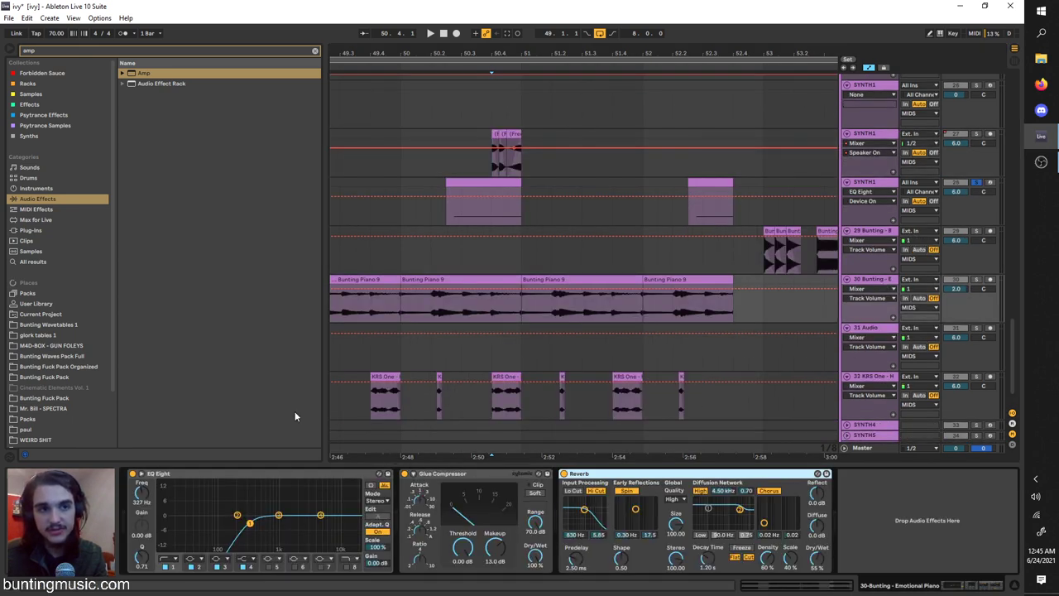
key("space")
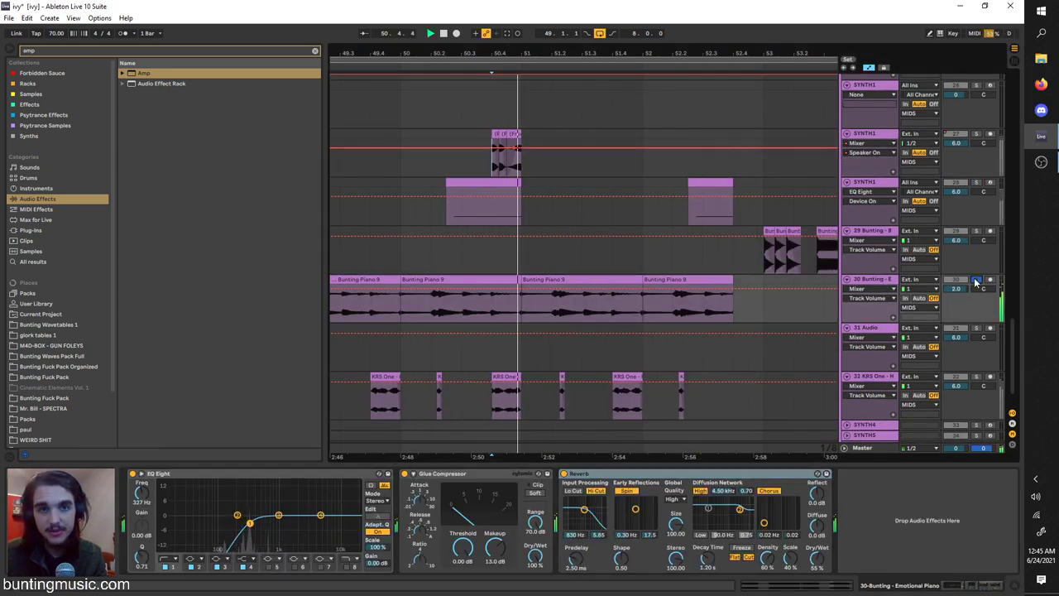
scroll(616, 281, "right", 2)
scroll(618, 280, "right", 2)
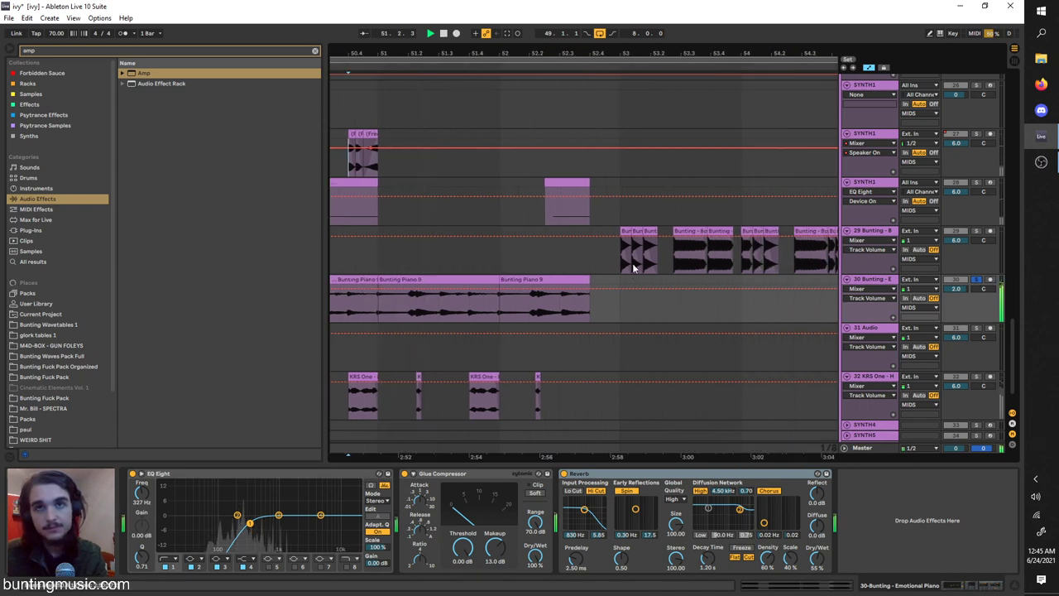
Step: Play the soloed piano while switching its Glue Compressor off and back on to compare the sound
left_click(498, 542)
key("space")
key("space")
left_click(410, 476)
key("space")
key("space")
left_click(404, 474)
left_click(405, 474)
Step: Raise the piano's Glue Compressor Makeup to 18.3 dB and replay from beat 50.4
left_click_drag(496, 546, 495, 575)
key("space")
key("space")
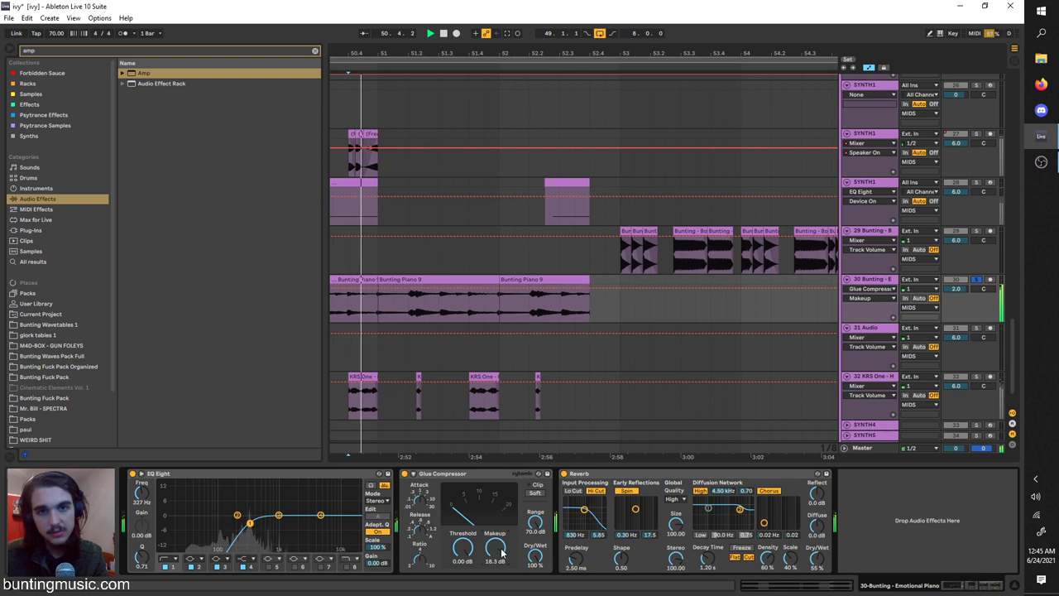
key("space")
Step: Unsolo the piano and play the Bouncy 808 clips from bar 53 in the full mix
left_click(623, 256)
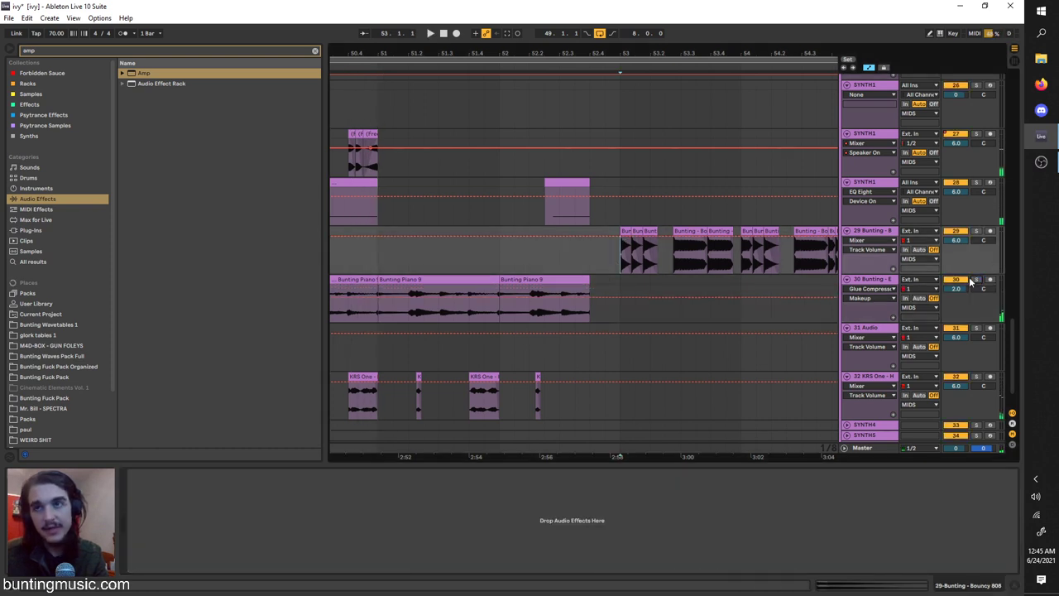
key("space")
scroll(665, 275, "right", 2)
scroll(666, 274, "down", 3)
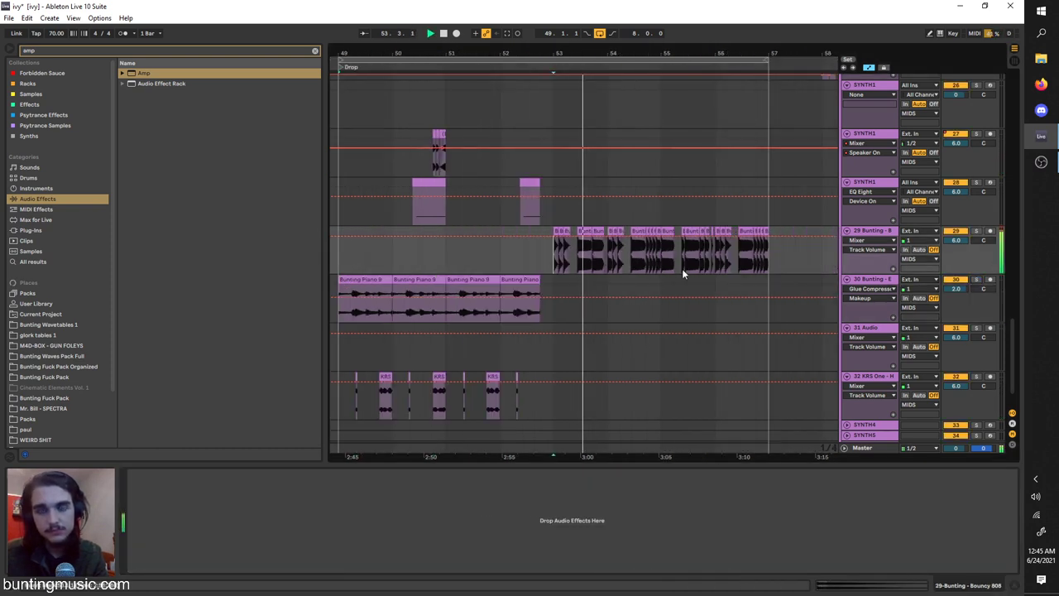
scroll(653, 263, "right", 2)
scroll(513, 240, "up", 3)
scroll(488, 261, "up", 1)
scroll(463, 269, "down", 2)
scroll(414, 206, "down", 3)
Step: Set the arrangement loop to span bars 53 to 57 around the Bouncy 808 clips
left_click_drag(343, 60, 435, 76)
key("space")
scroll(462, 131, "up", 3)
left_click(634, 149)
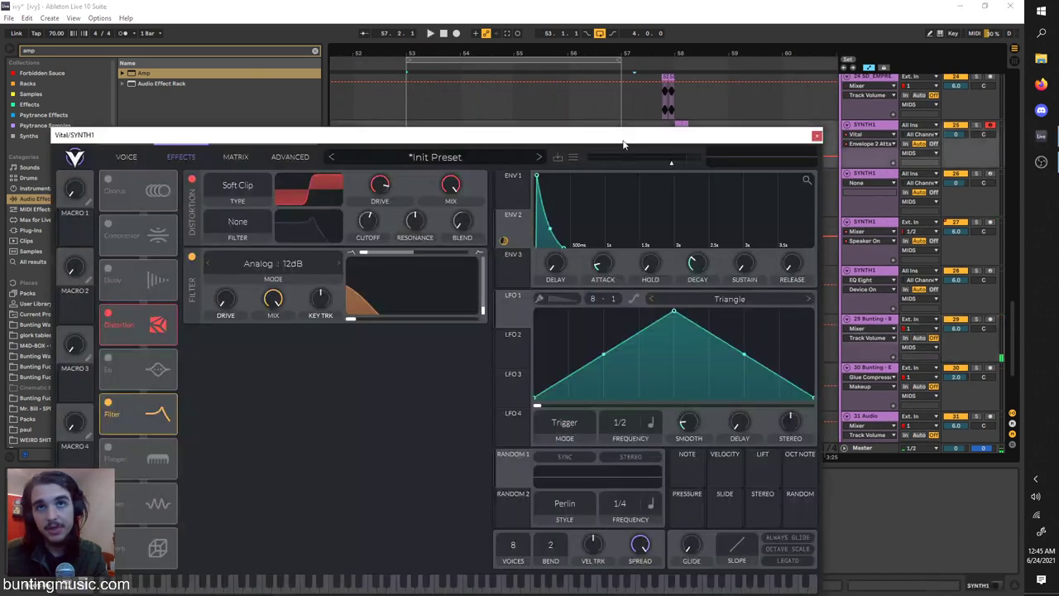
left_click(816, 135)
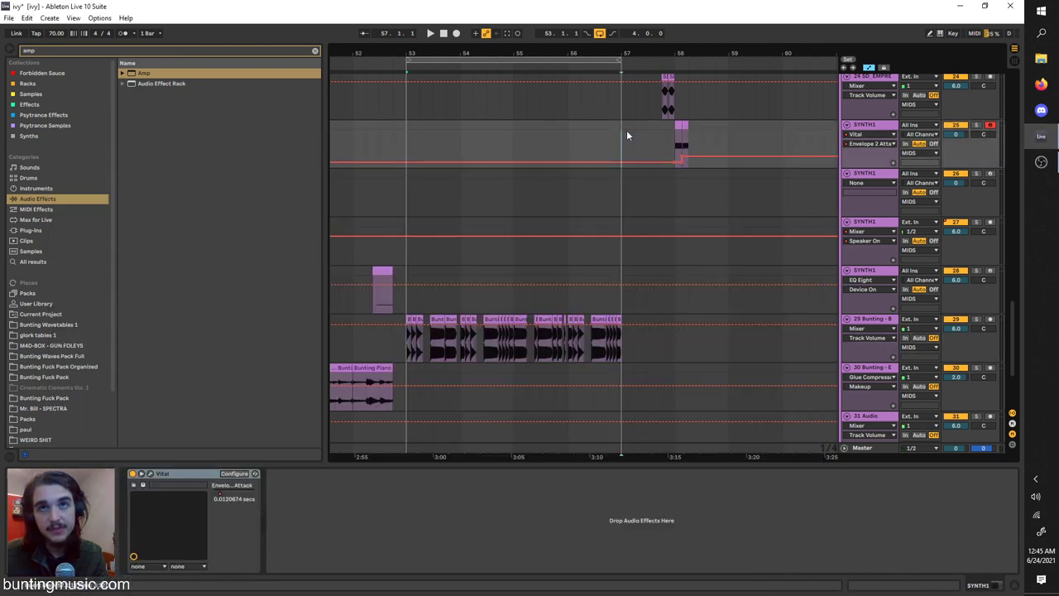
Step: Start playback of the Bouncy 808 section from bar 53
scroll(434, 262, "down", 3)
left_click(402, 240)
scroll(498, 238, "up", 3)
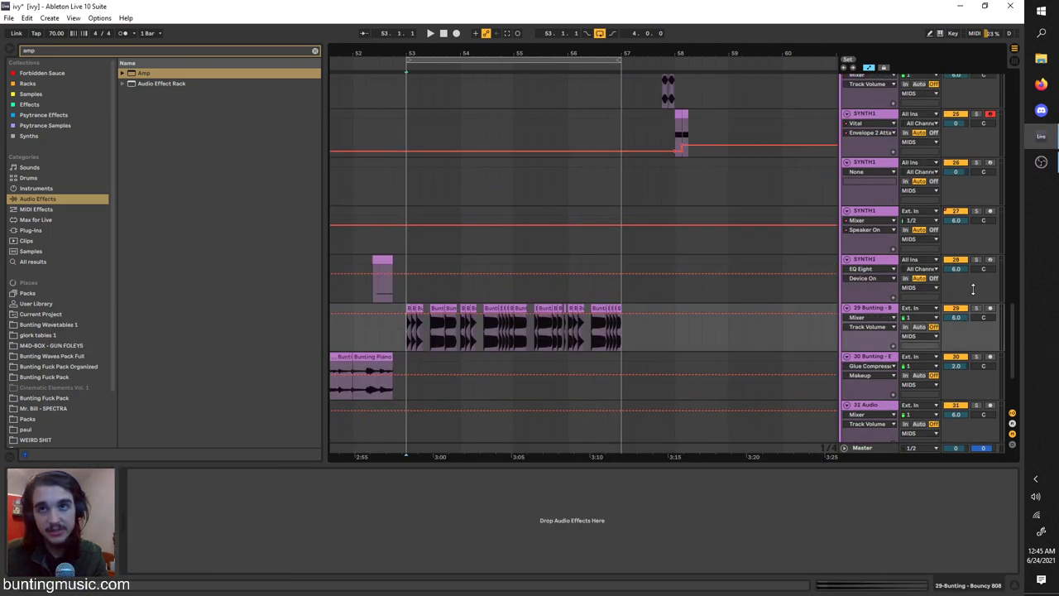
key("space")
Step: Solo the KICKSNARE track and play its pattern within the bar 53 loop
left_click_drag(1012, 334, 993, 113)
left_click(975, 85)
key("space")
scroll(453, 108, "up", 2)
key("space")
left_click(384, 109)
key("space")
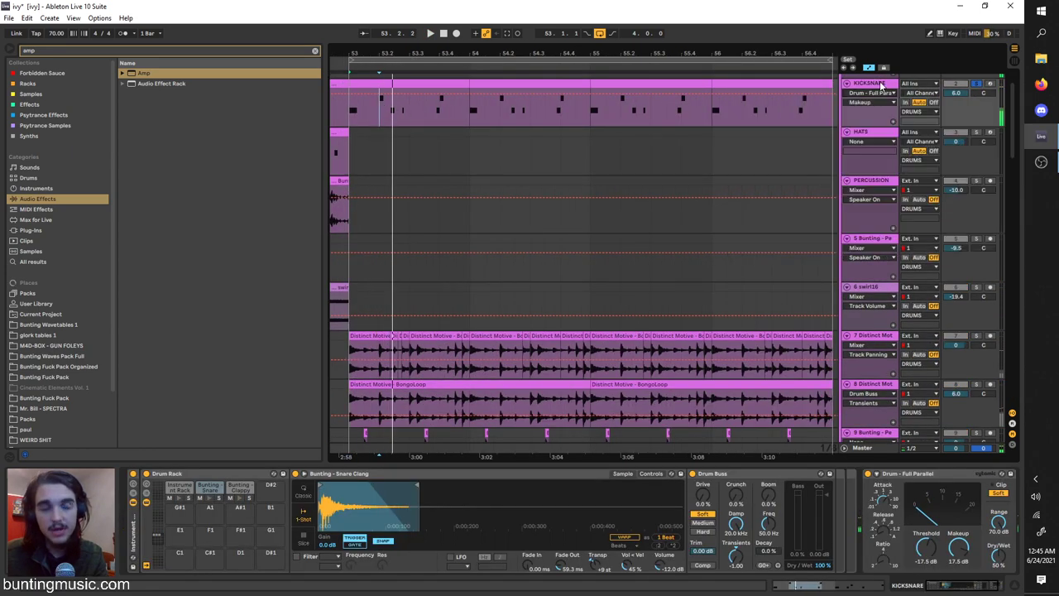
Step: Open the Clappy Clap pad in the KICKSNARE Drum Rack and play the soloed drums from bar 53
left_click(243, 489)
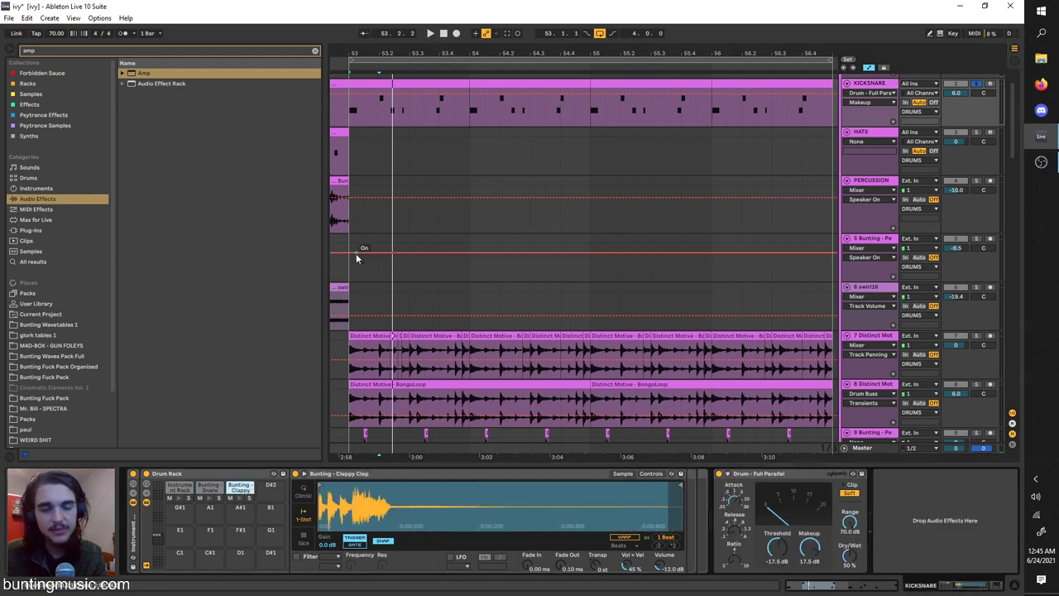
left_click(350, 119)
key("space")
scroll(468, 141, "left", 3)
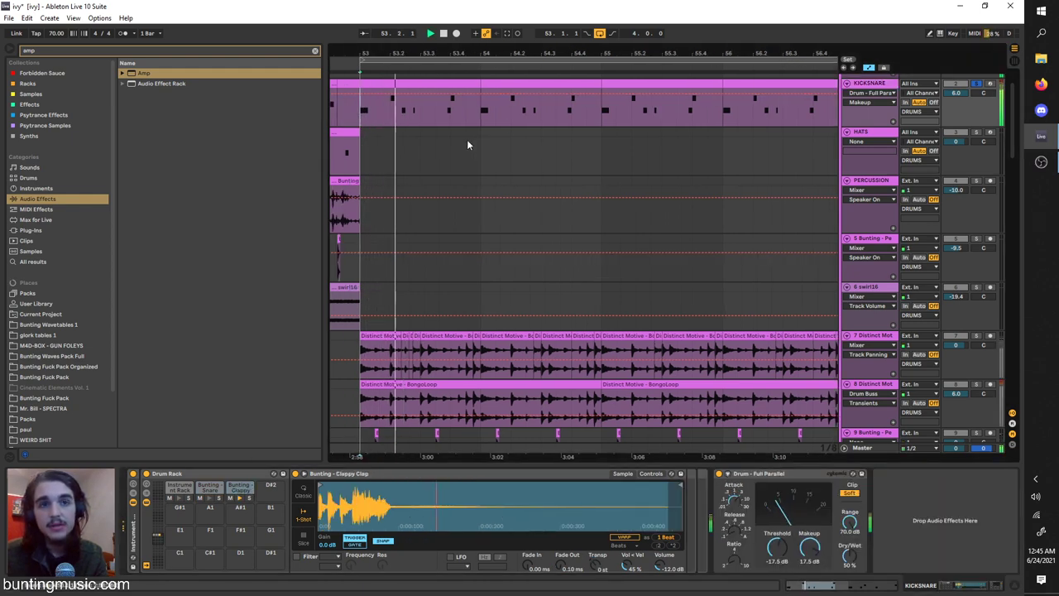
scroll(495, 149, "down", 3)
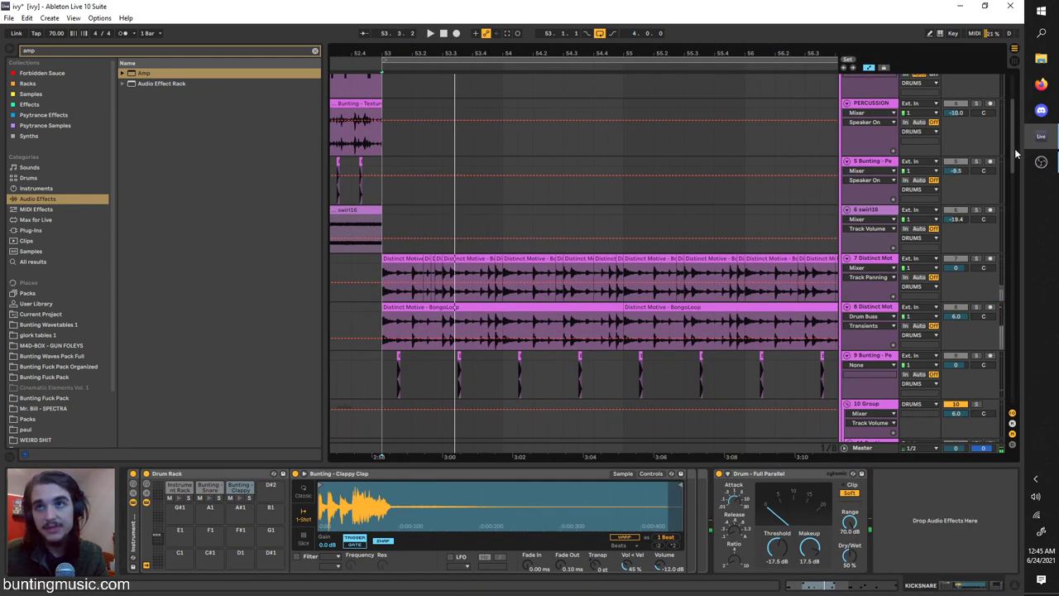
left_click_drag(1013, 149, 1018, 342)
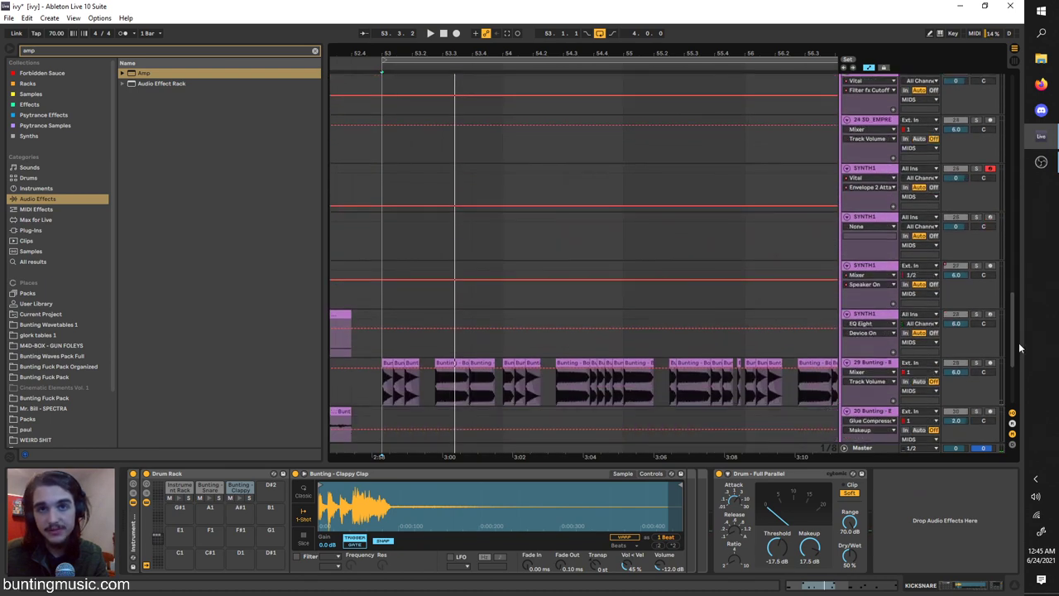
Step: Solo the Bouncy 808 track, hide the automation lanes, and open the first 808 clip at bar 53
left_click(981, 369)
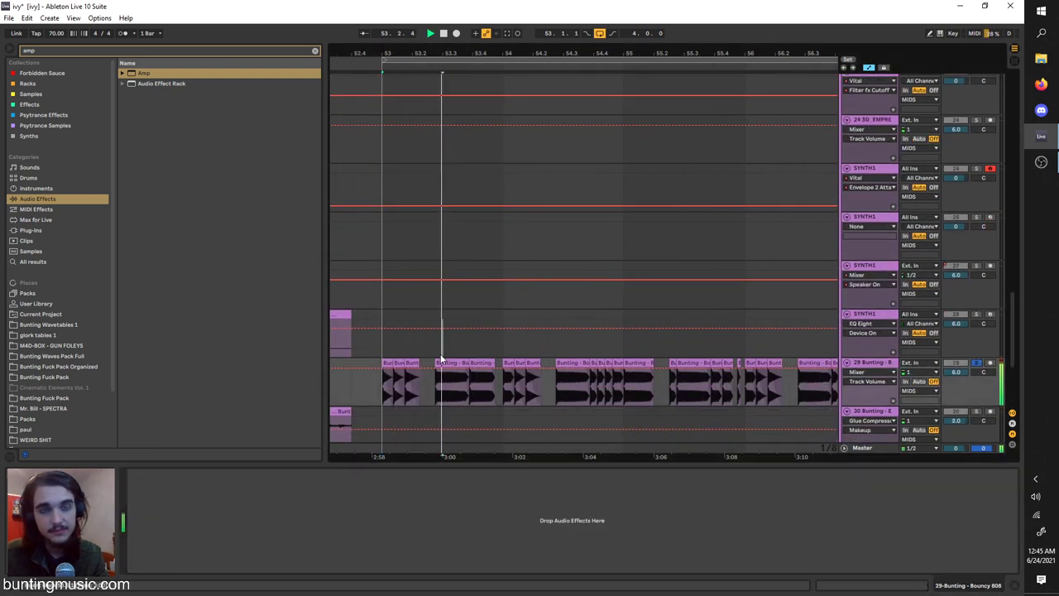
left_click(441, 361)
scroll(447, 363, "up", 5)
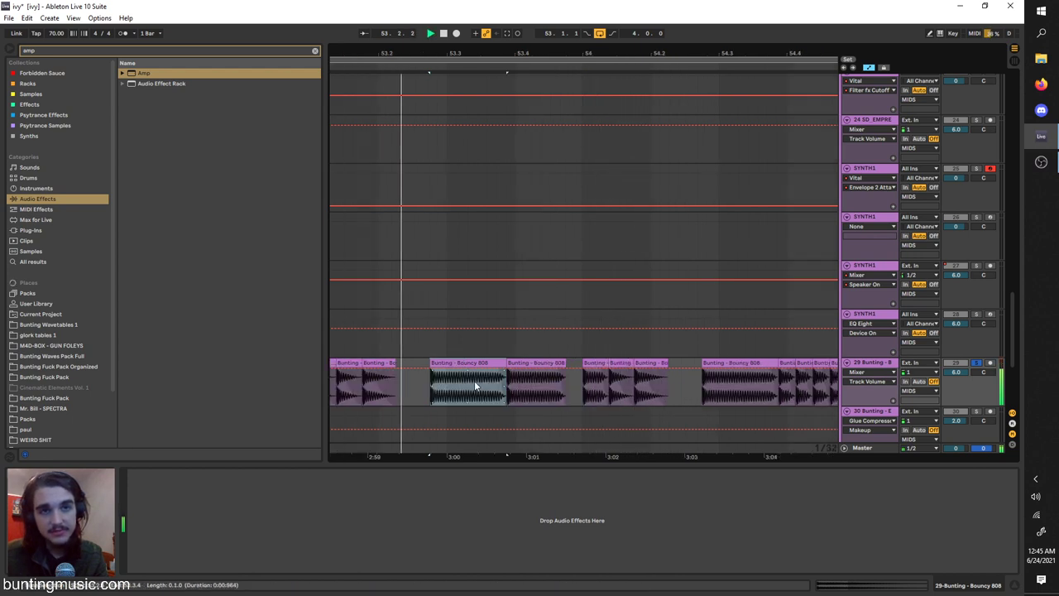
scroll(389, 369, "left", 1)
left_click(379, 363)
key("a")
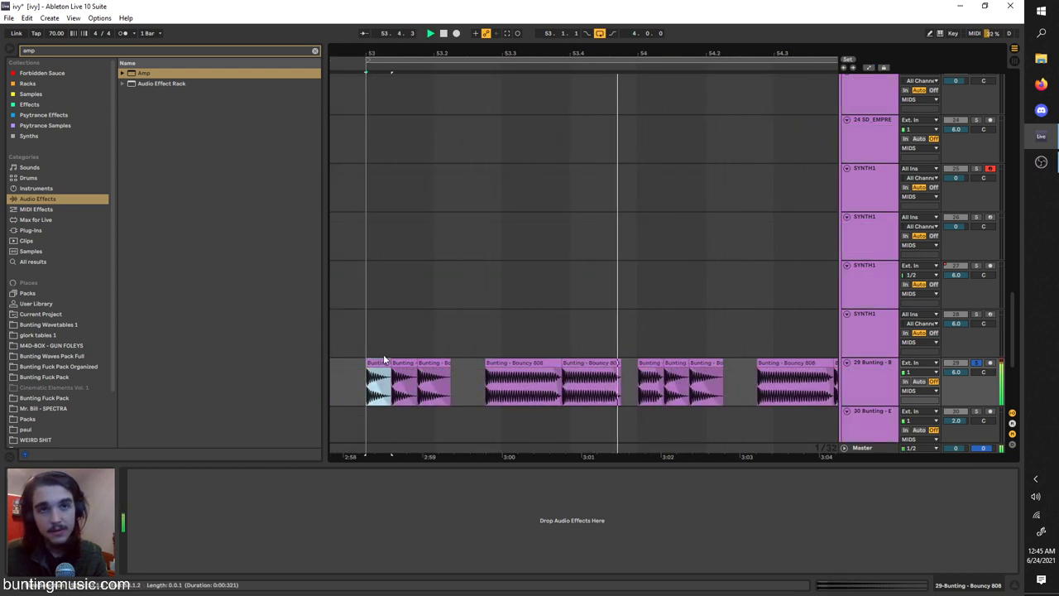
double_click(381, 376)
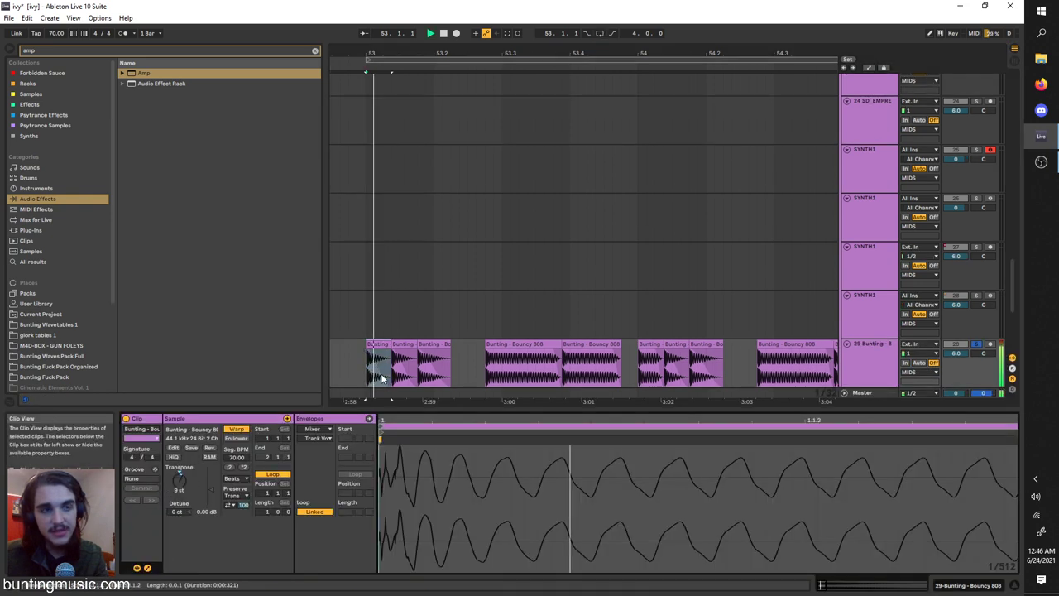
Step: Keep the loop on and compare the transposition of the short 808 clips at bar 53 with the longer one that follows
key("ctrl+l")
left_click(403, 343)
left_click(432, 344)
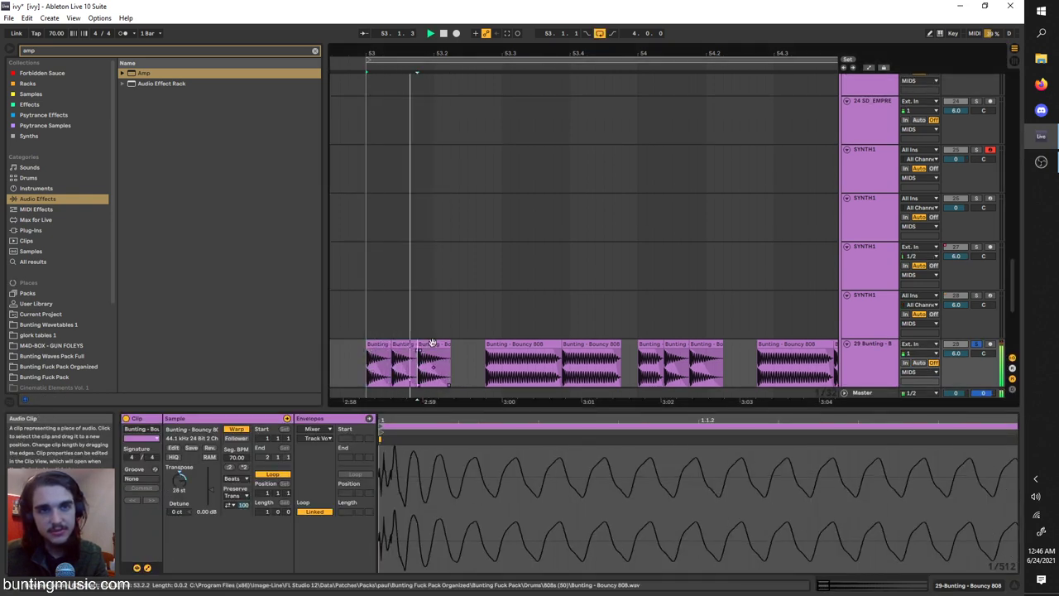
left_click(369, 366)
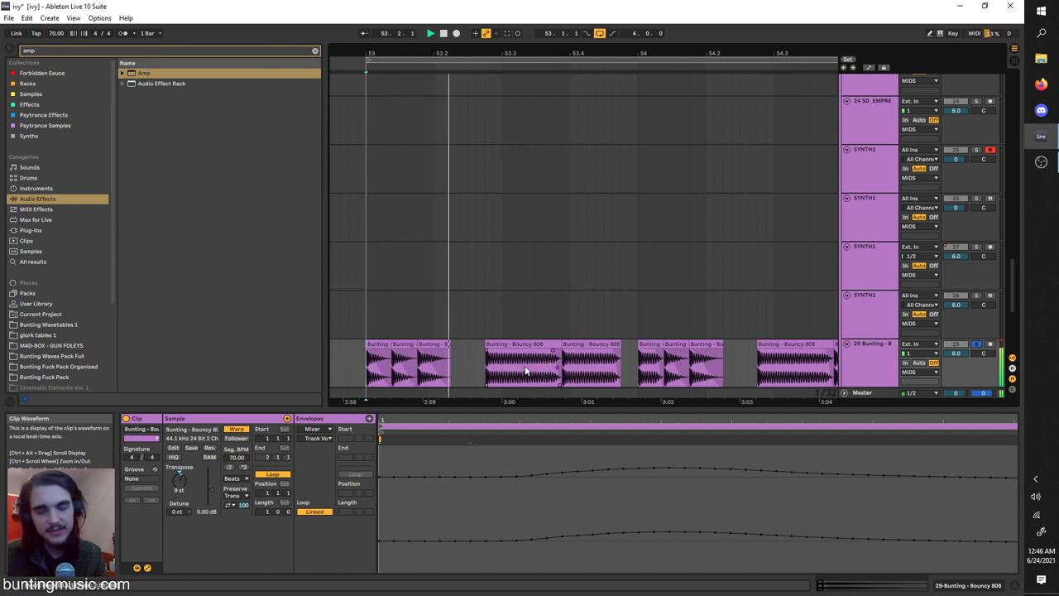
left_click(489, 368)
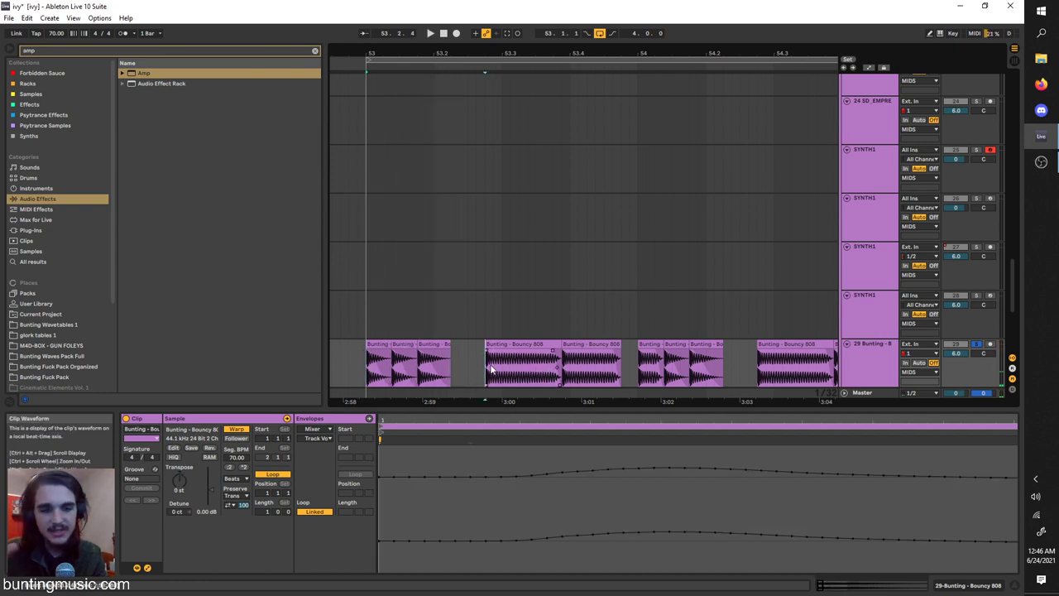
scroll(490, 369, "right", 2)
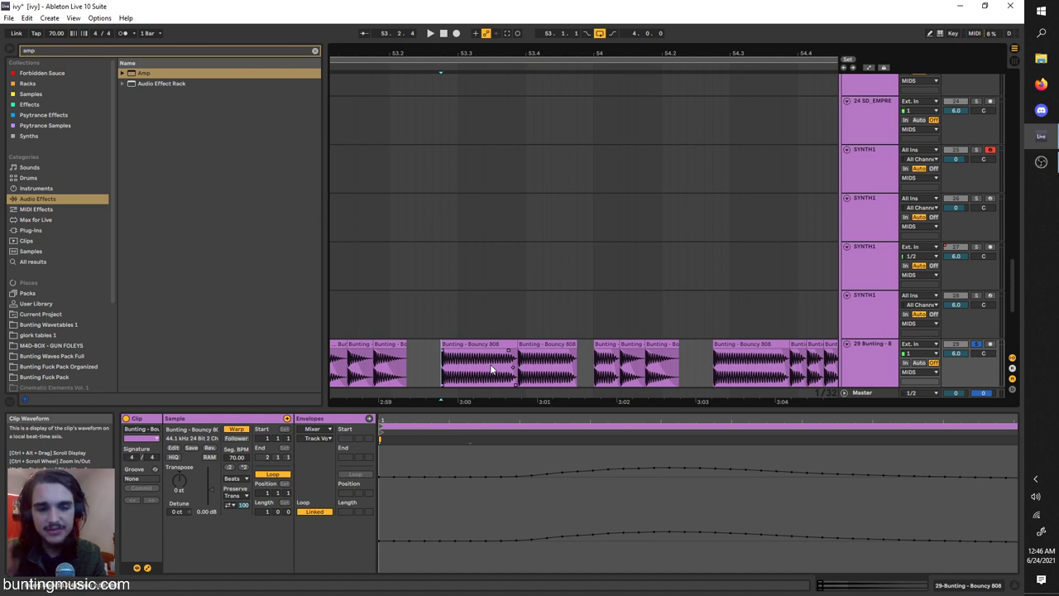
Step: Play the soloed 808 clips from bar 53 and follow the transposed notes and fades through bar 54
left_click(519, 364)
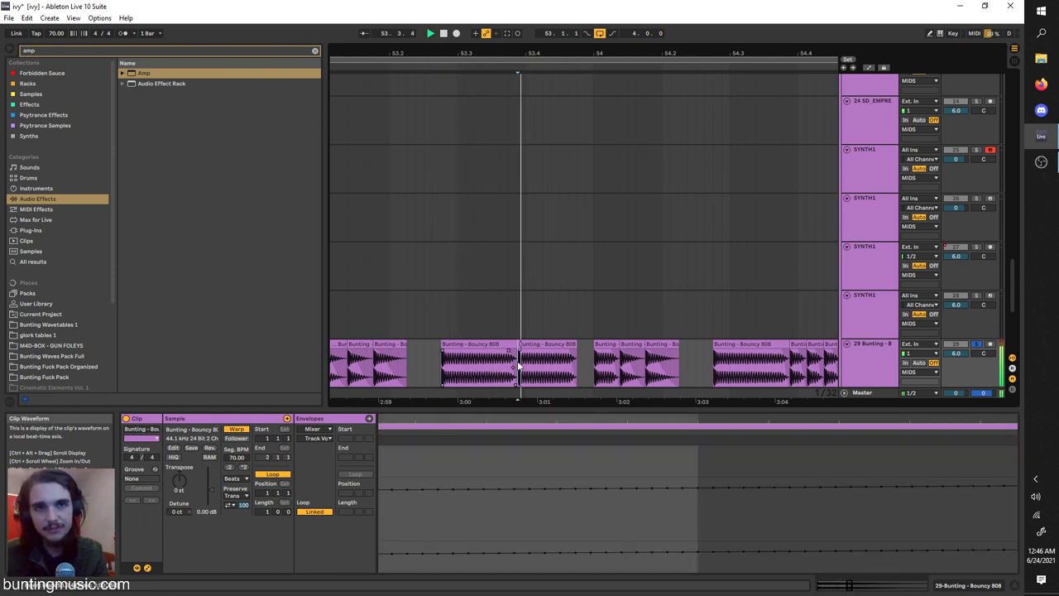
left_click(443, 362)
key("space")
scroll(422, 369, "left", 3)
key("space")
left_click(392, 366)
key("space")
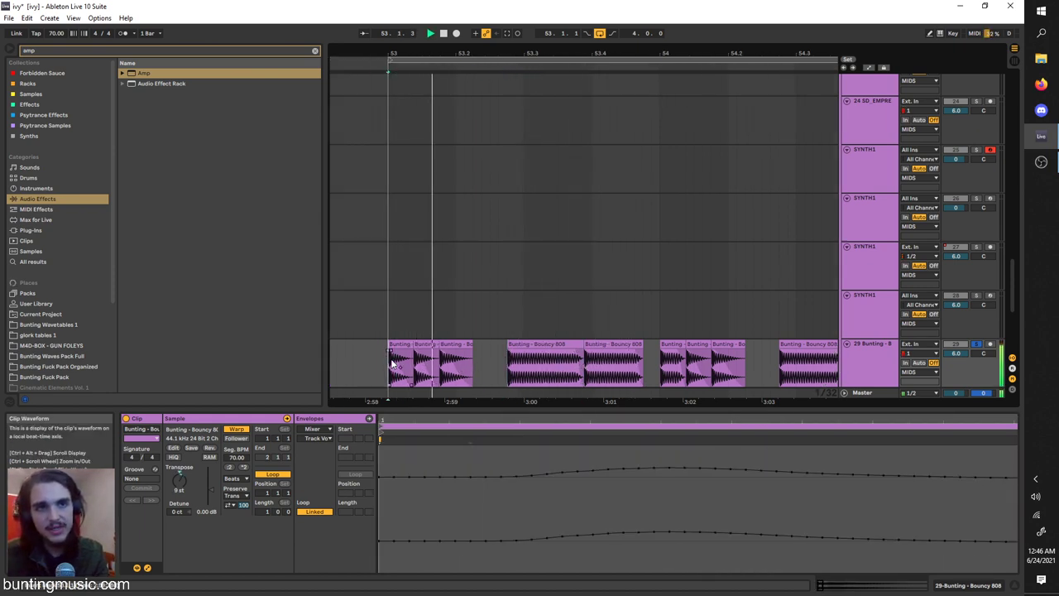
scroll(417, 372, "right", 2)
scroll(487, 380, "right", 5)
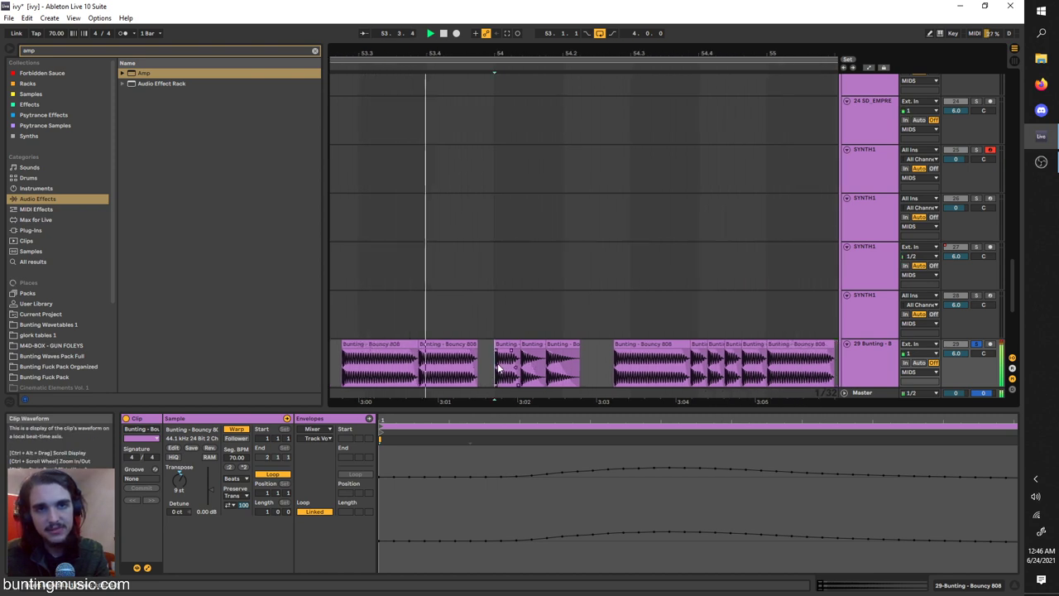
scroll(501, 370, "right", 3)
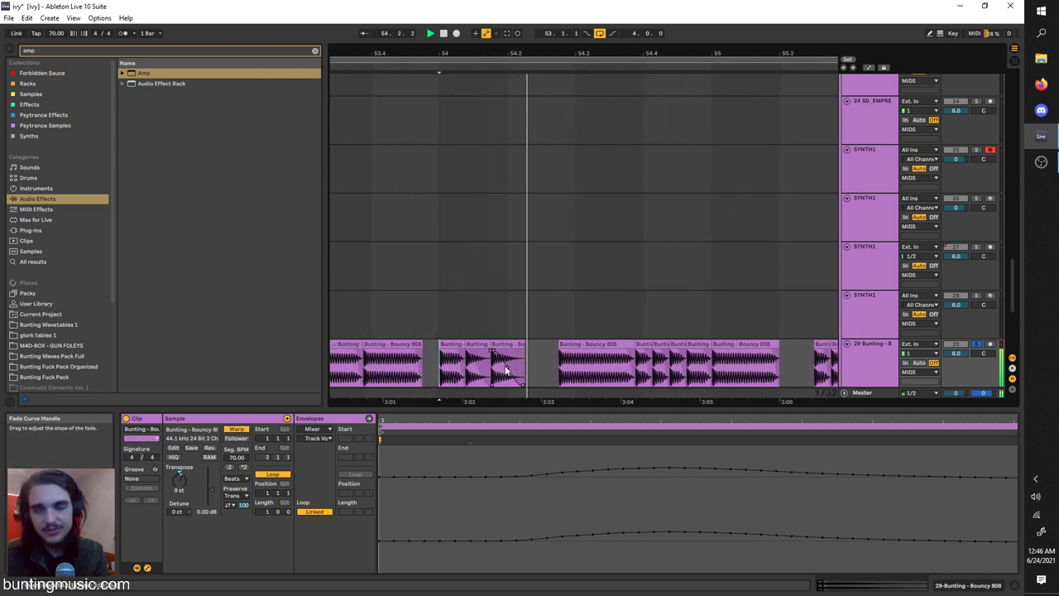
scroll(507, 369, "right", 2)
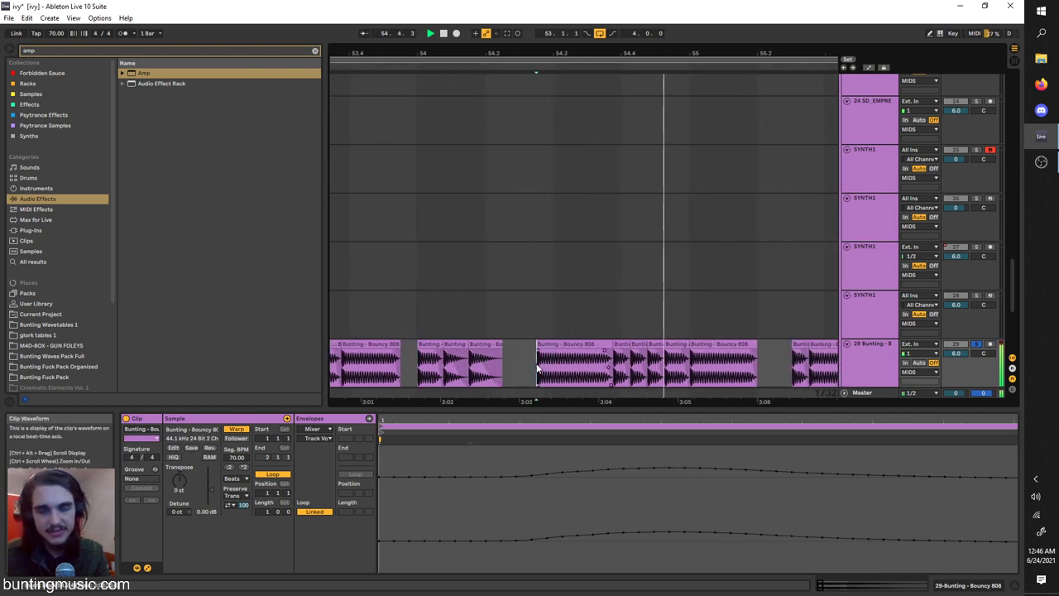
Step: Unsolo the Bouncy 808 track and play the full mix from bar 53
scroll(538, 369, "down", 5, "ctrl")
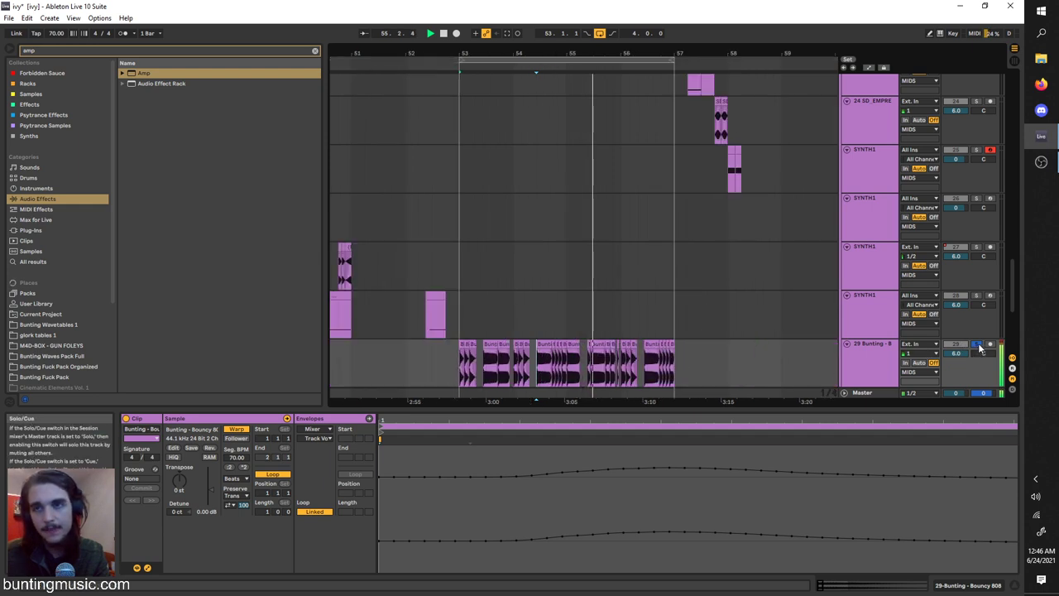
left_click(445, 364)
left_click(465, 369)
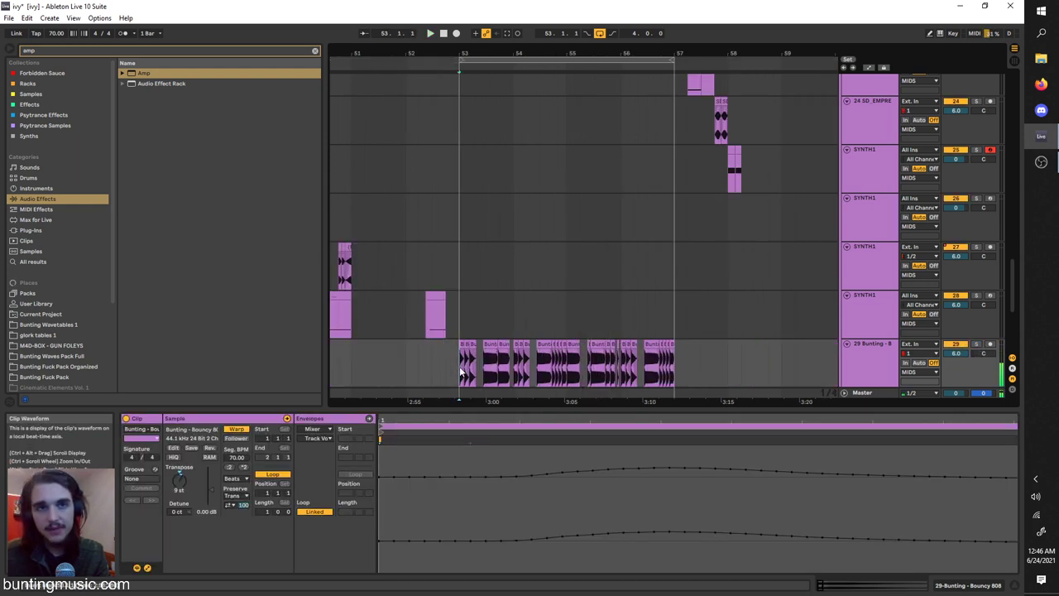
Step: Inspect the transposition of the third short 808 clip and the longer clip after it
scroll(468, 364, "up", 4)
left_click(490, 345, "shift")
left_click(490, 345)
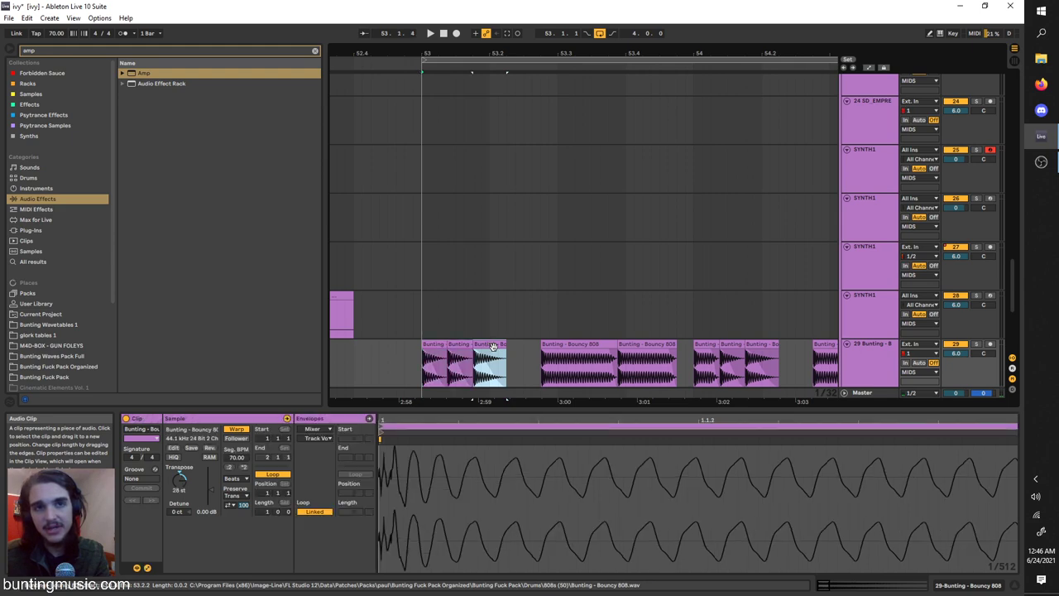
left_click(562, 345)
Step: Open the first sliced BongoLoop clip on track 7, solo the track, and play it from bar 53
scroll(659, 351, "down", 3)
scroll(661, 356, "right", 3)
scroll(664, 361, "down", 3)
scroll(765, 315, "down", 3)
left_click_drag(1013, 293, 1013, 178)
scroll(571, 284, "right", 1)
scroll(574, 284, "up", 2)
scroll(576, 289, "up", 5)
left_click(587, 232)
left_click(977, 205)
key("space")
scroll(587, 236, "up", 4)
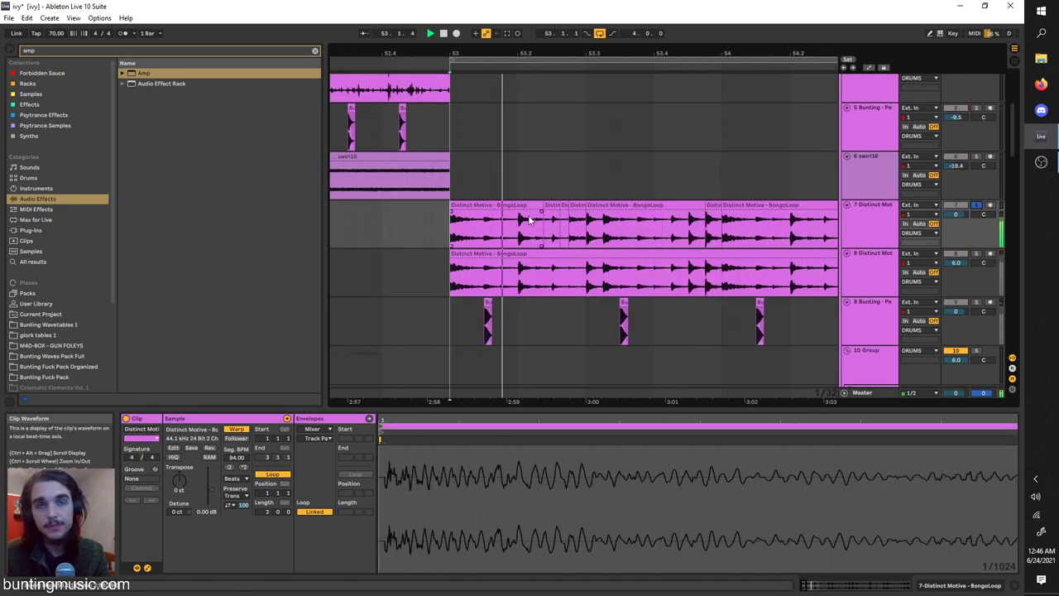
Step: Extend the first BongoLoop clip over the following slices, play the uncut loop, and undo the extension
key("space")
left_click_drag(550, 205, 857, 195)
key("space")
scroll(601, 250, "right", 1)
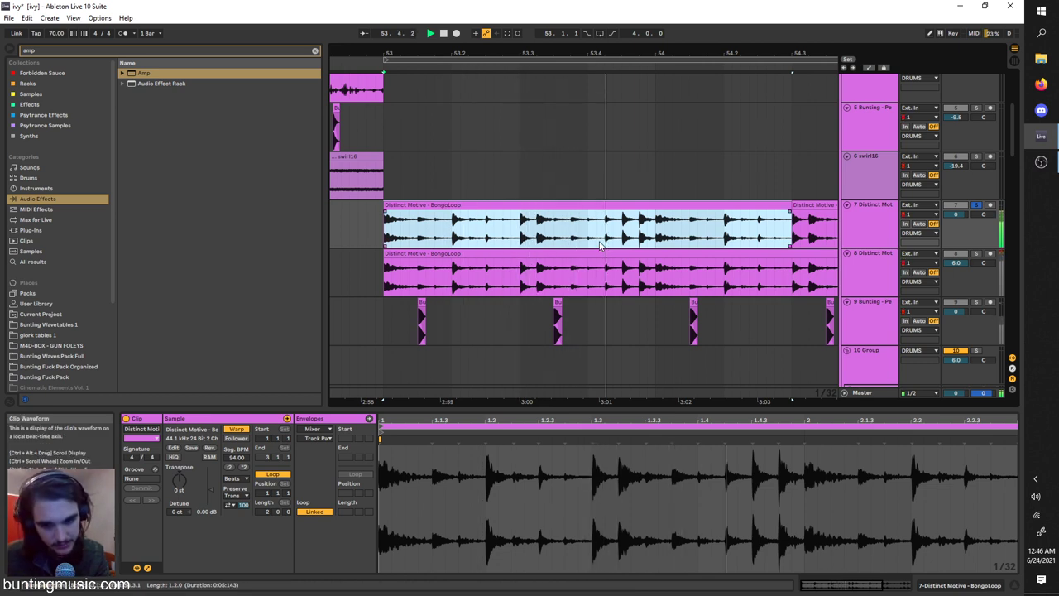
key("space")
key("ctrl+z")
key("ctrl+z")
Step: Play the sliced BongoLoop from bar 53 and inspect the transposition of its second slice
left_click(380, 235)
key("space")
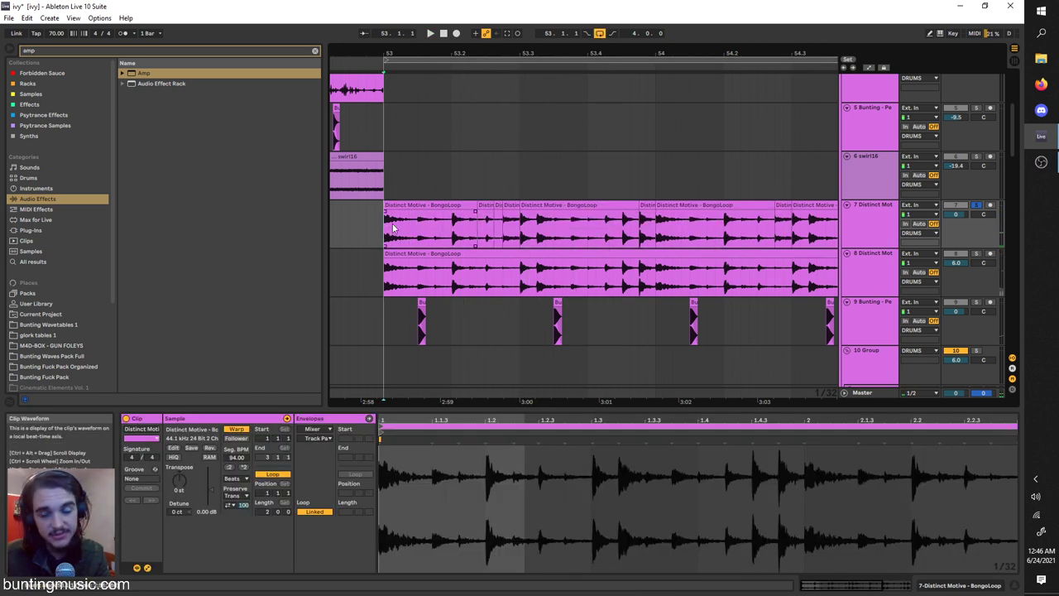
scroll(394, 229, "right", 1)
key("space")
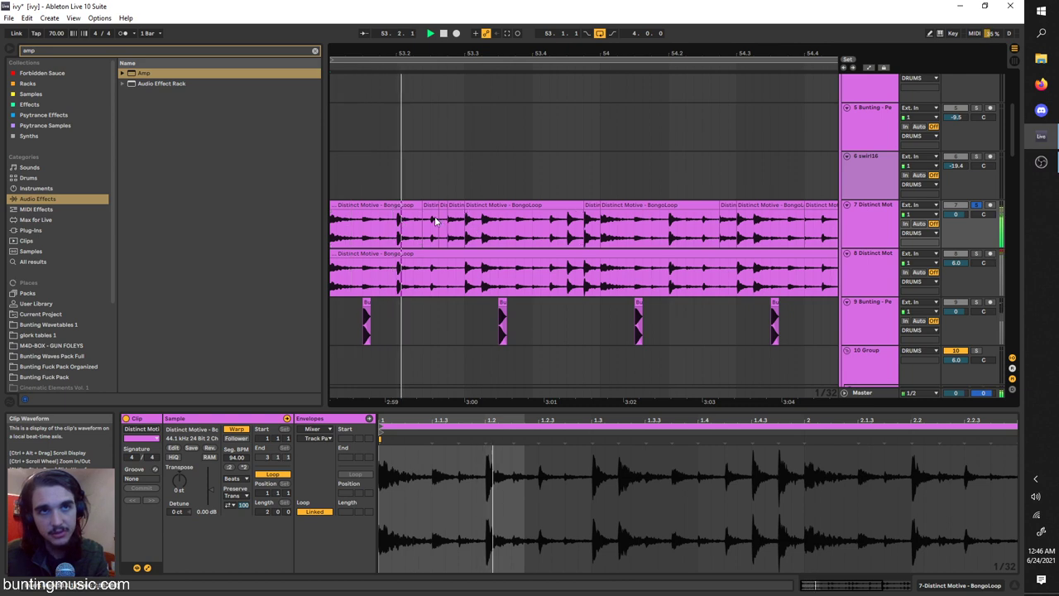
left_click(431, 209)
scroll(359, 300, "left", 1)
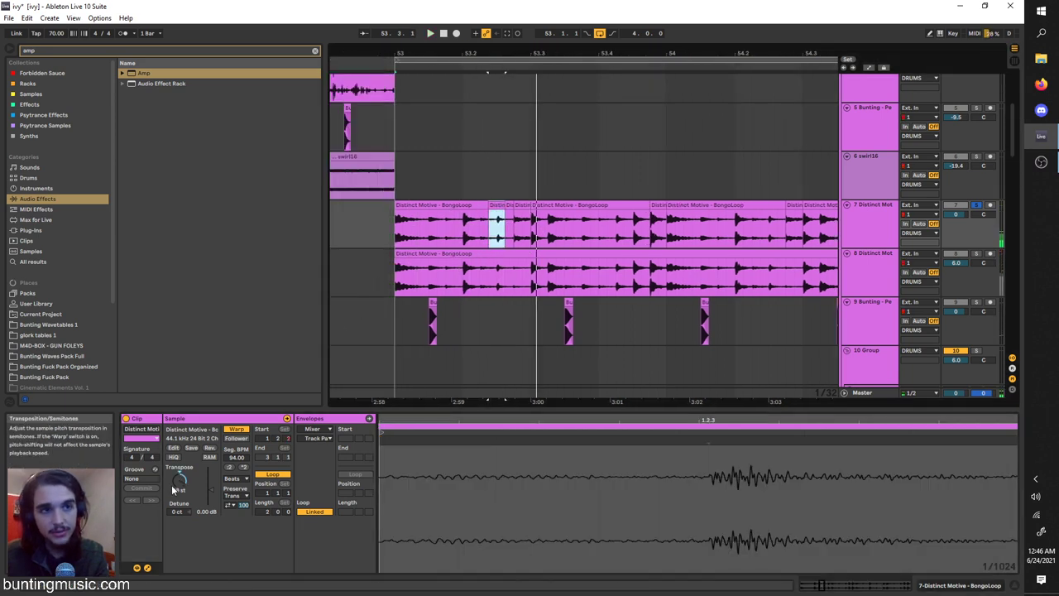
Step: Split off a short slice of the track 7 BongoLoop just after 53.3, restoring it after a trial deletion
left_click_drag(571, 236, 550, 227)
key("space")
key("ctrl+e")
key("Delete")
key("ctrl+z")
Step: Raise the transposition of the new BongoLoop slice just after 53.3
double_click(559, 204)
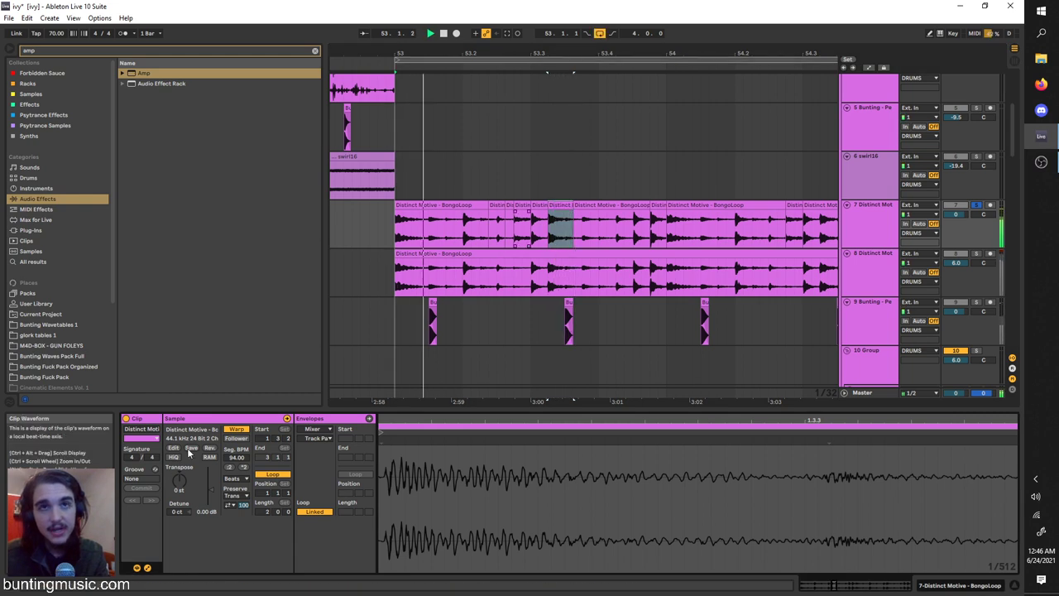
left_click_drag(179, 480, 179, 475)
left_click(534, 236)
key("space")
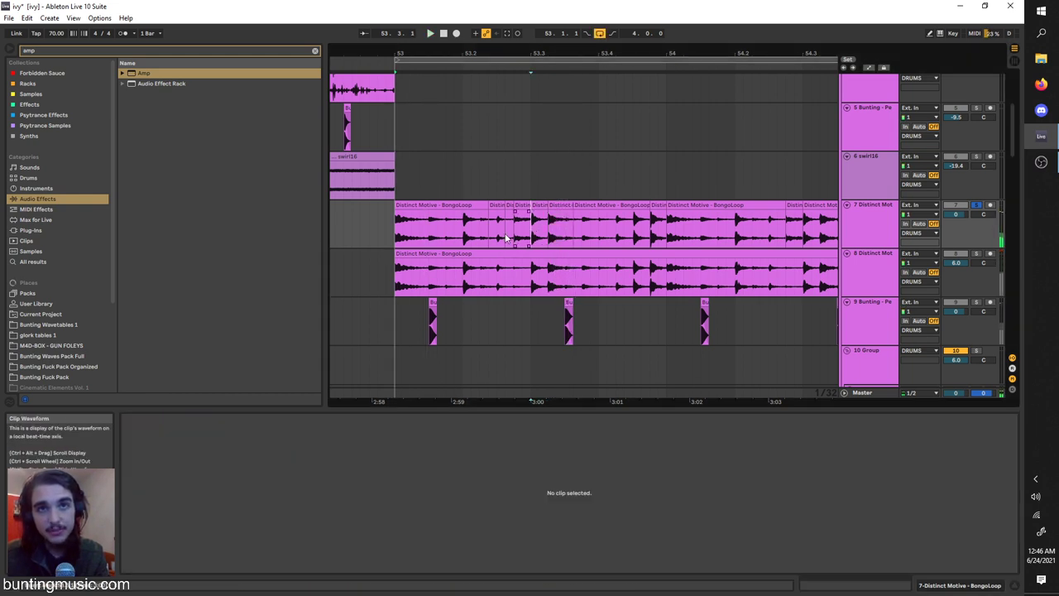
Step: Play the edited BongoLoop slices on track 7 from bar 53
left_click(400, 227)
key("space")
key("space")
left_click(393, 229)
key("space")
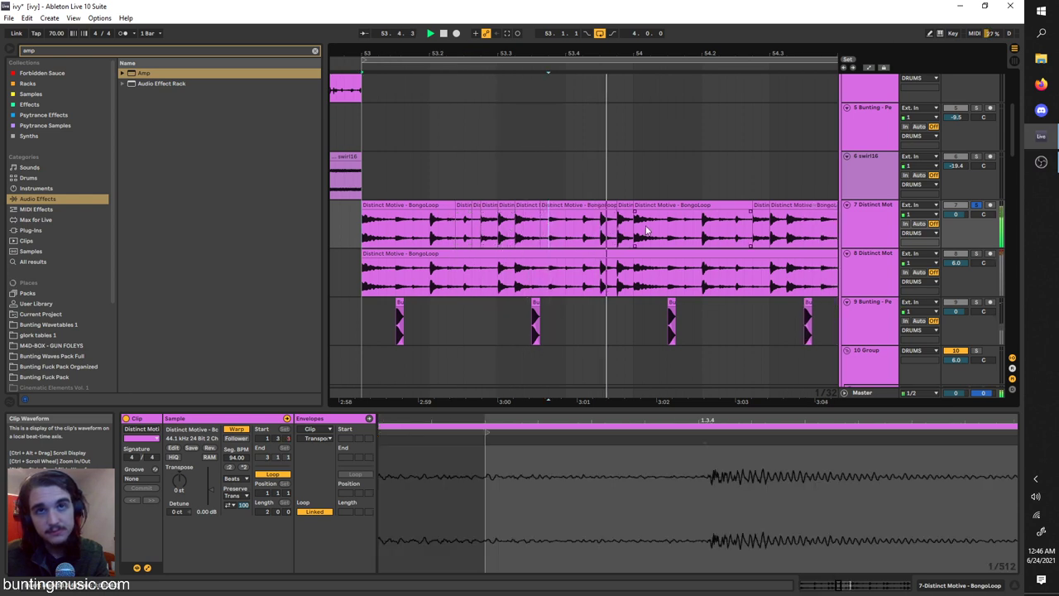
Step: Inspect the transposition of further BongoLoop slices around bar 54 while the loop plays
left_click(610, 234)
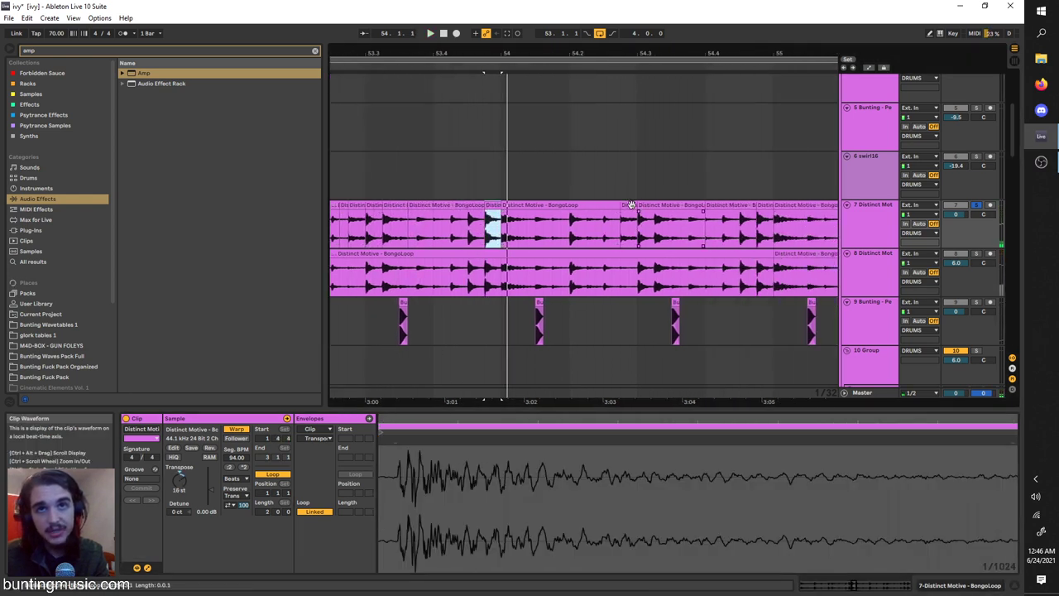
left_click(619, 220)
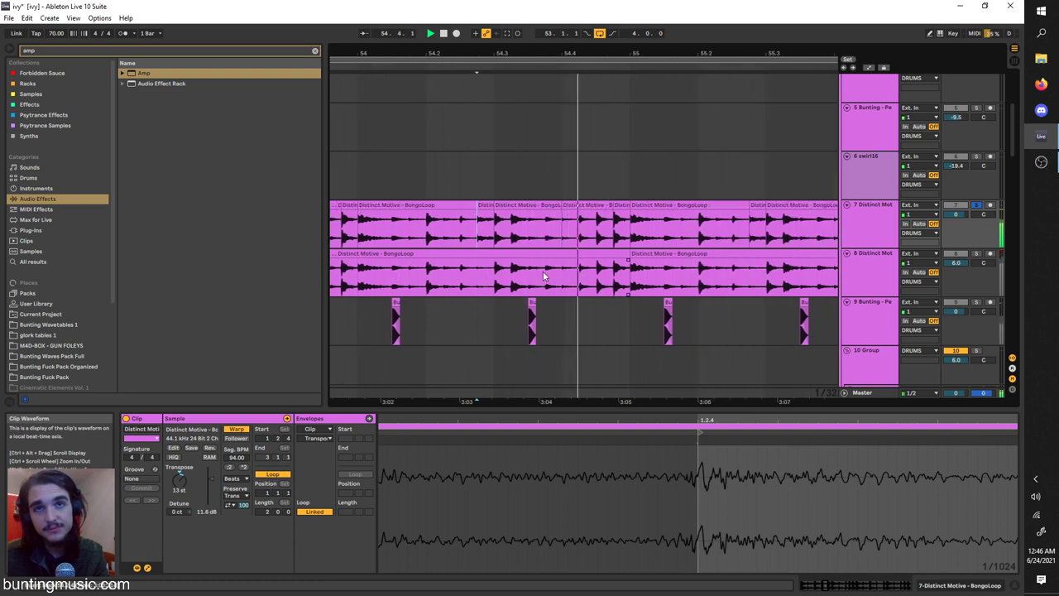
left_click(588, 205)
left_click(619, 207)
key("space")
Step: Solo the second BongoLoop track, play it from bar 53, and show its effect chain
scroll(619, 208, "down", 4)
left_click(510, 271)
scroll(535, 276, "up", 4)
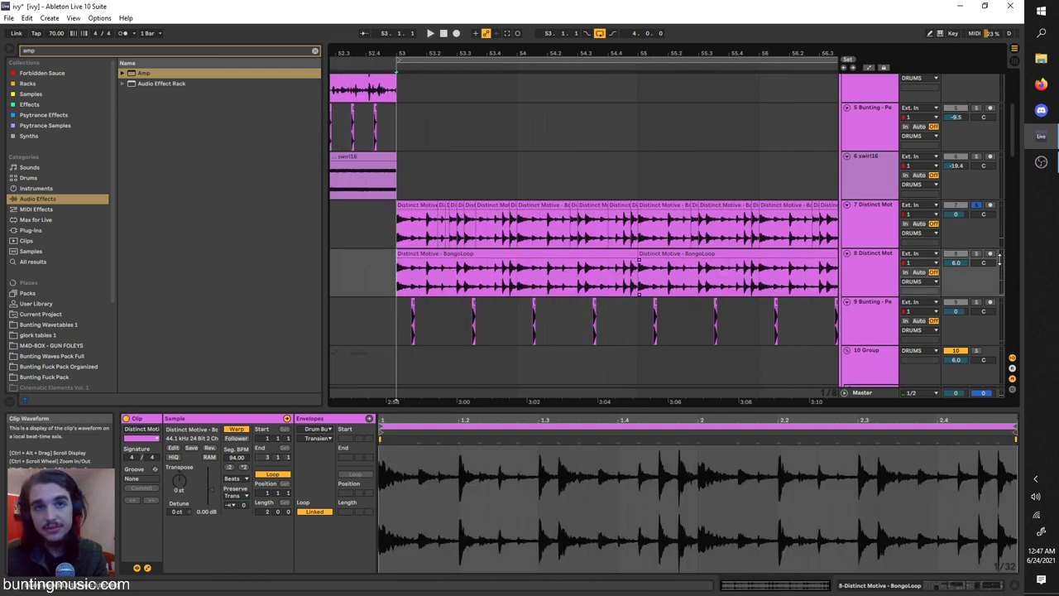
left_click(877, 277)
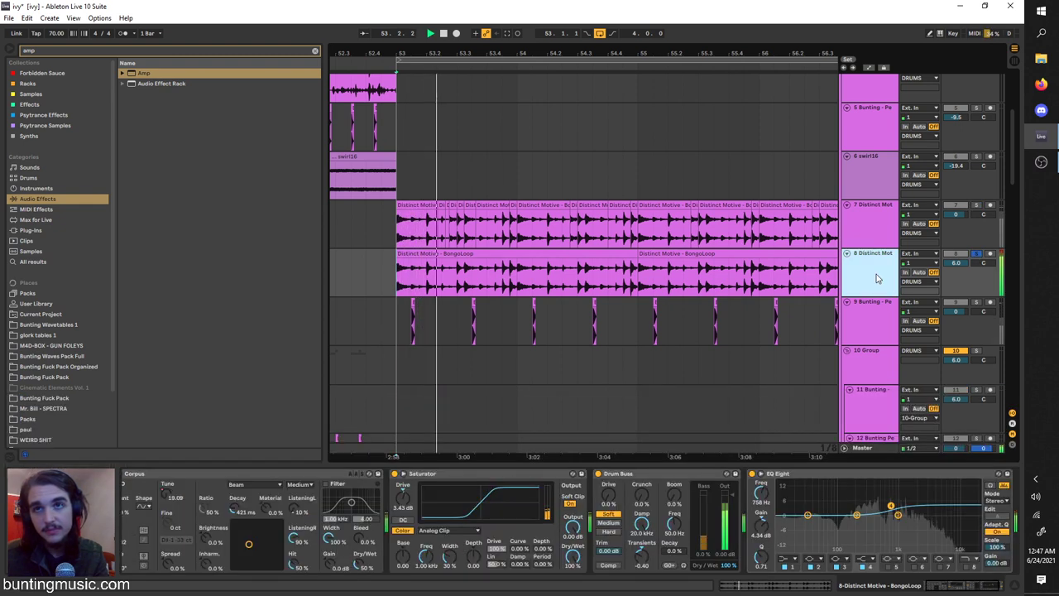
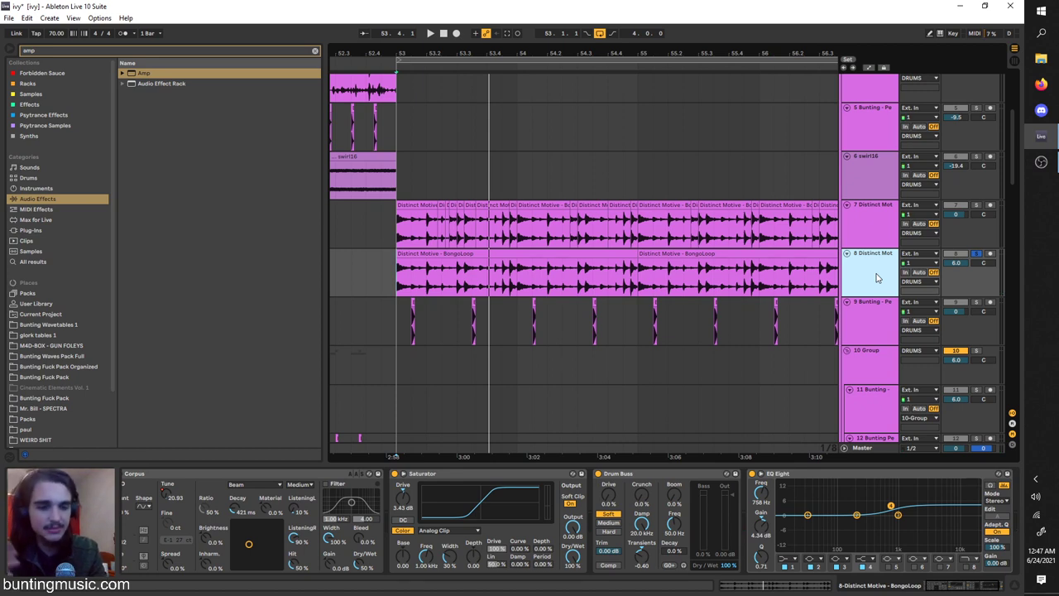
Step: Play the second BongoLoop track and bypass its Corpus, Saturator, Drum Buss, and EQ Eight effects
scroll(401, 499, "left", 1)
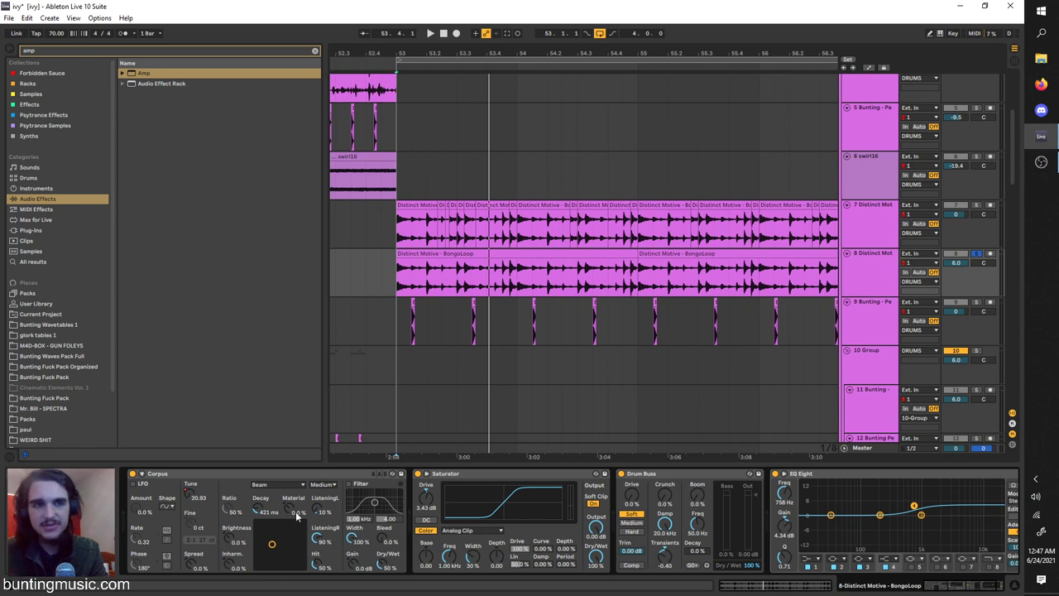
key("space")
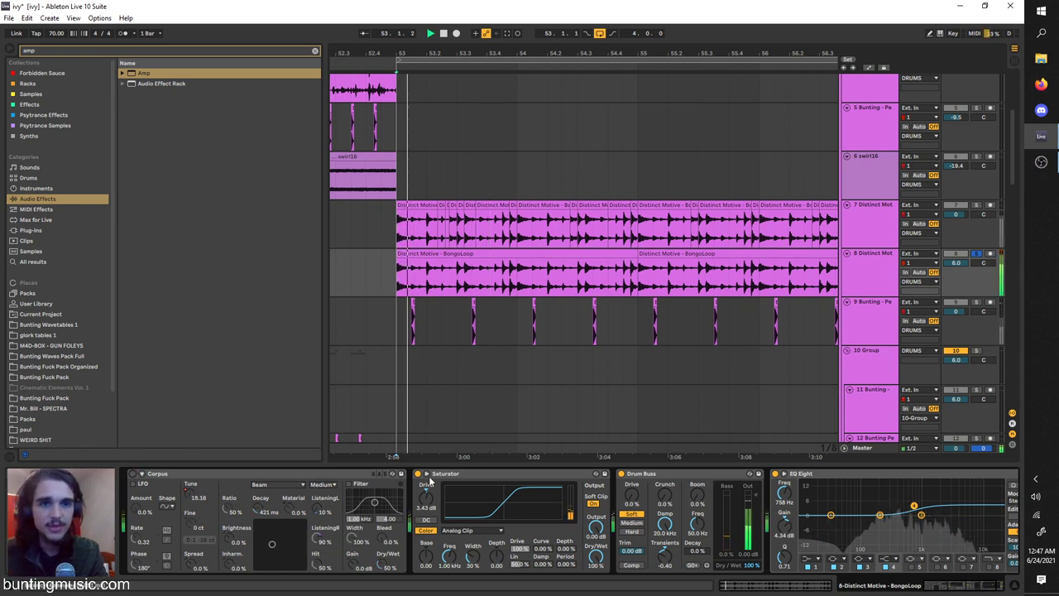
left_click(622, 474)
left_click(776, 474)
Step: Search the browser for "corpus" and add a new Corpus to the end of the second BongoLoop track's chain
left_click(112, 53)
type("corpus")
double_click(142, 72)
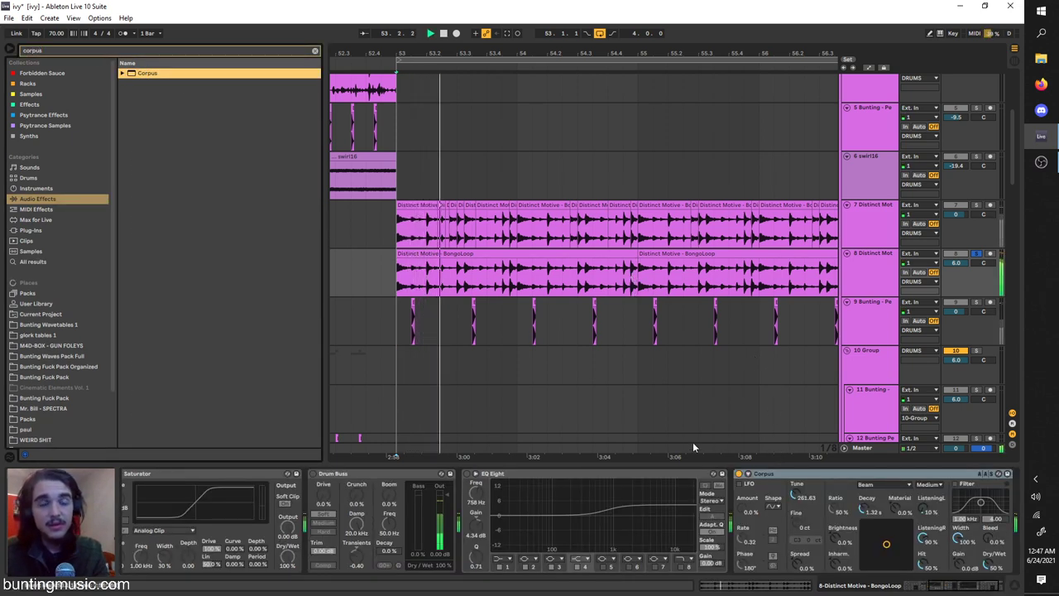
Step: Audition the Marimba, String, Membrane, and Plate resonators in the new Corpus, and return to Beam
left_click(868, 484)
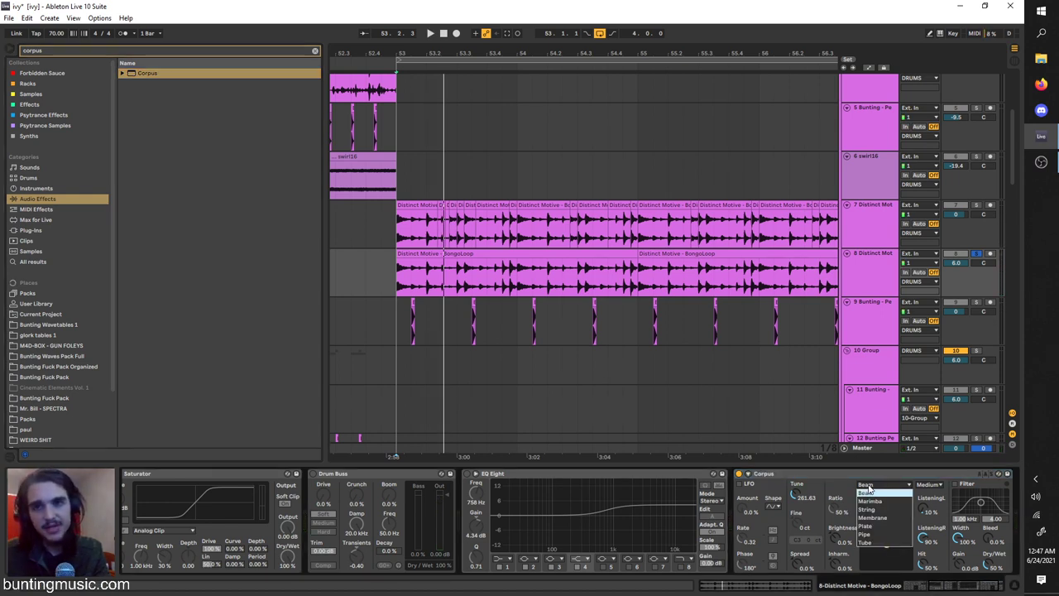
left_click(885, 503)
key("space")
left_click(883, 485)
left_click(881, 510)
left_click(880, 485)
left_click(885, 517)
left_click(885, 485)
left_click(881, 526)
left_click(878, 486)
left_click(877, 492)
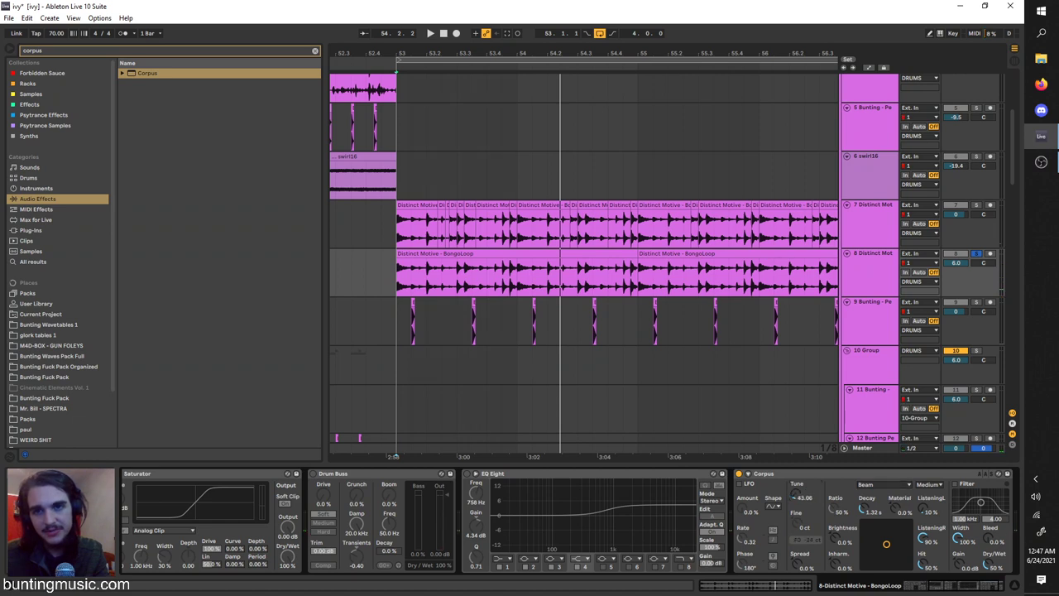
Step: Automate the new Corpus's Tune on the second BongoLoop track to rise from 28.72 to 91.49 across bar 53, and set Decay to 293 ms
key("a")
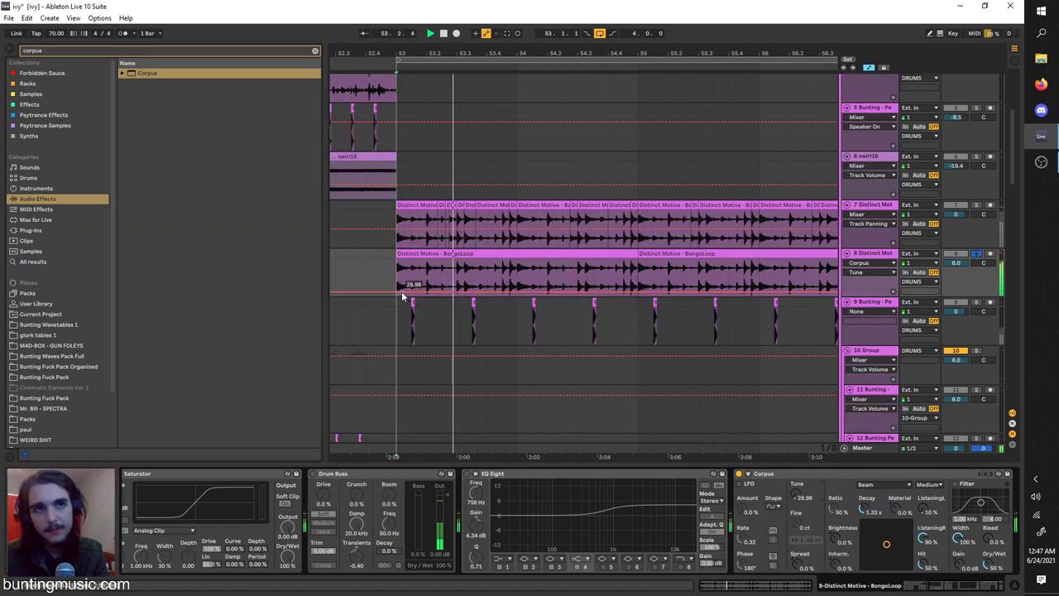
key("space")
left_click_drag(798, 497, 799, 492)
left_click(396, 291)
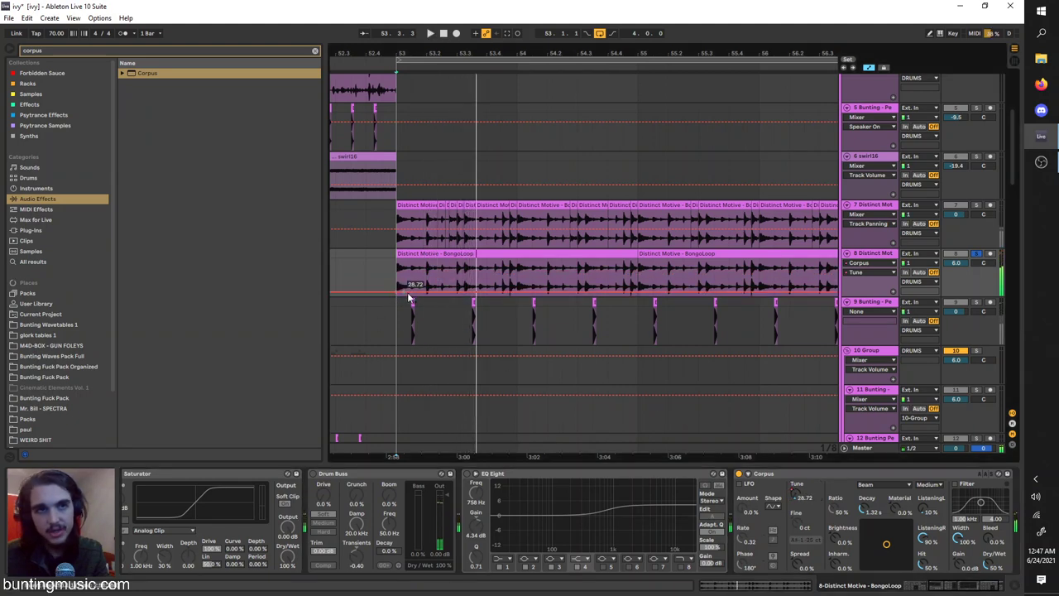
left_click_drag(517, 291, 516, 282)
key("space")
key("space")
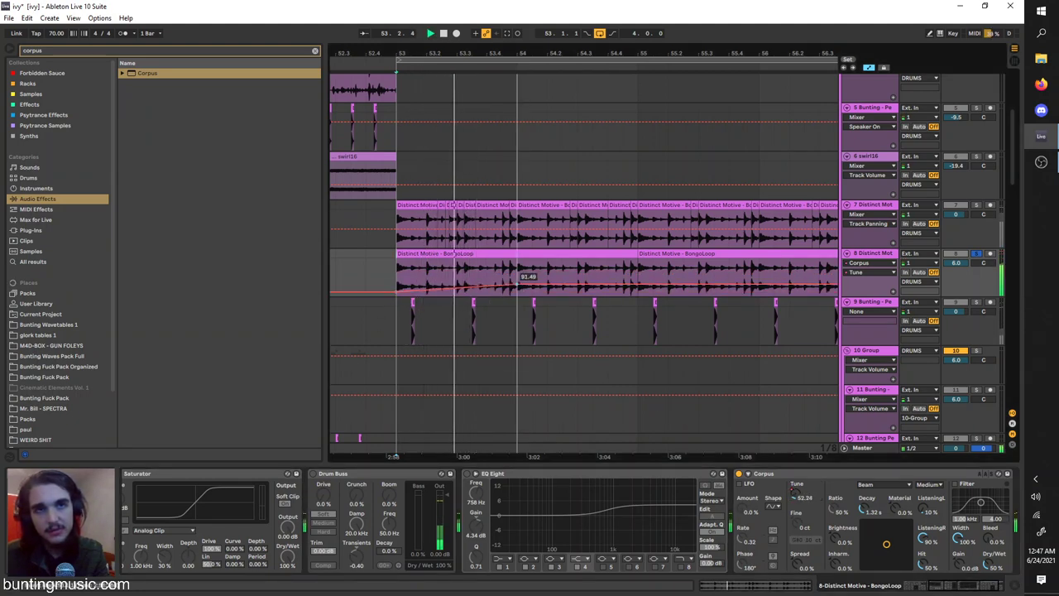
left_click_drag(866, 505, 866, 529)
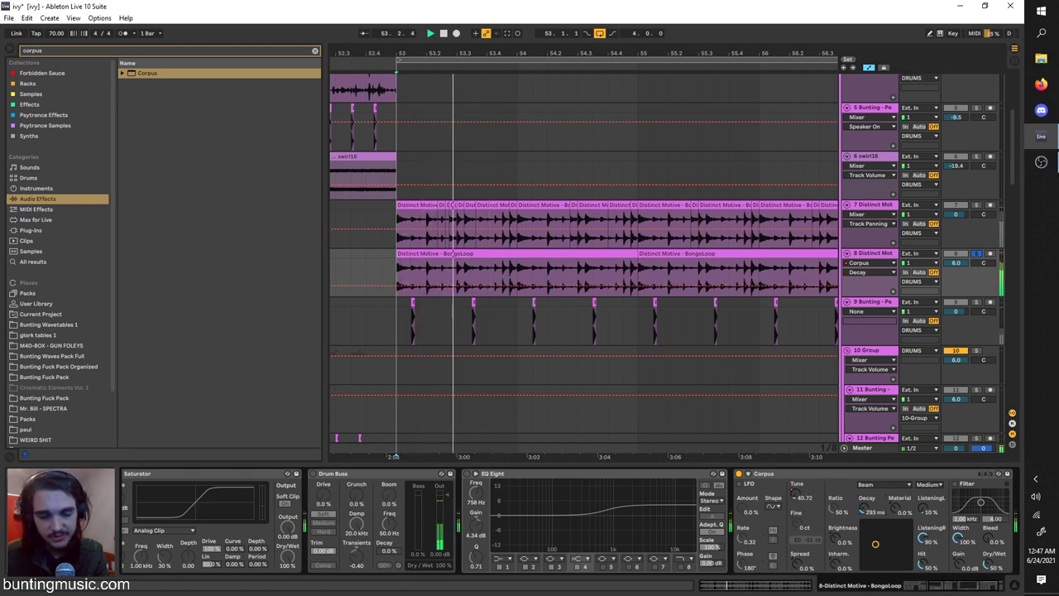
Step: Lower the peak of the Corpus Tune ramp to 60.49 and repeat the ramp through bars 54 to 56
left_click(799, 496)
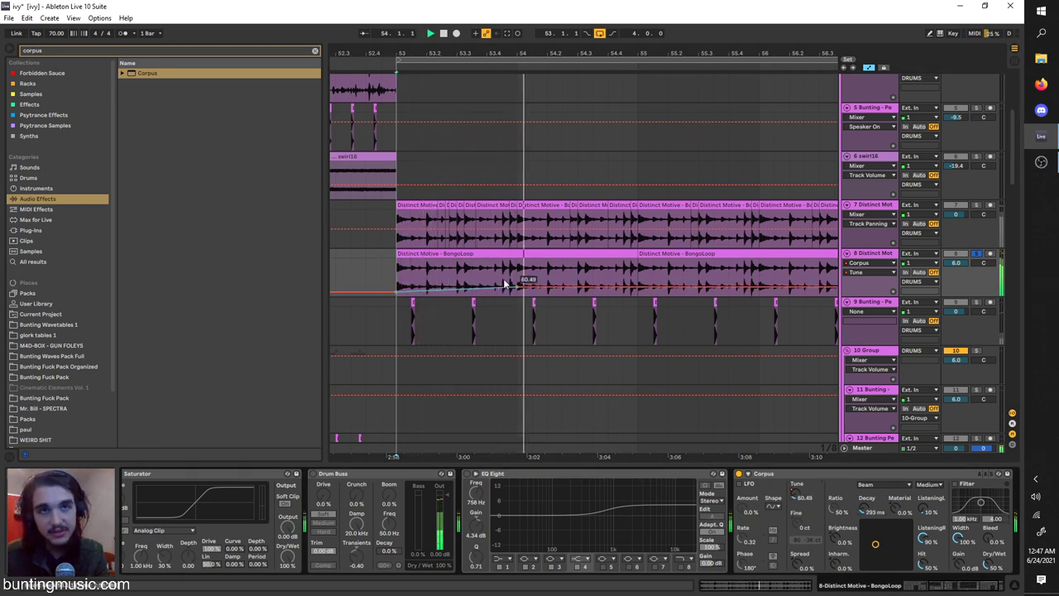
key("space")
left_click_drag(517, 276, 394, 265)
key("ctrl+d")
scroll(395, 266, "down", 3)
key("ctrl+d")
key("ctrl+d")
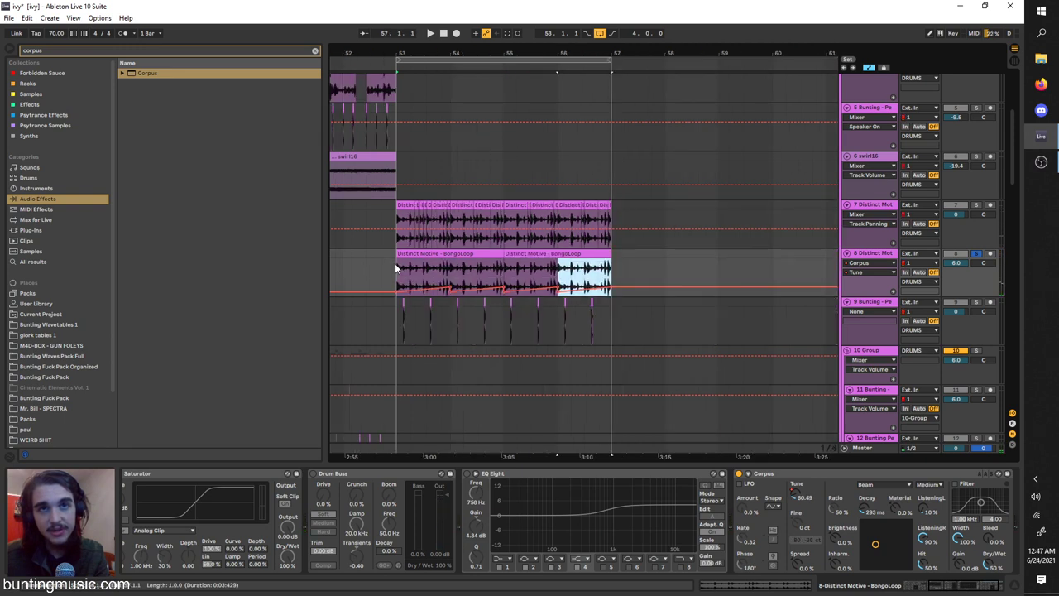
Step: Play the second BongoLoop track from bar 53 and duplicate the Corpus at the end of its chain
left_click(396, 269)
key("space")
left_click(806, 473)
key("ctrl+d")
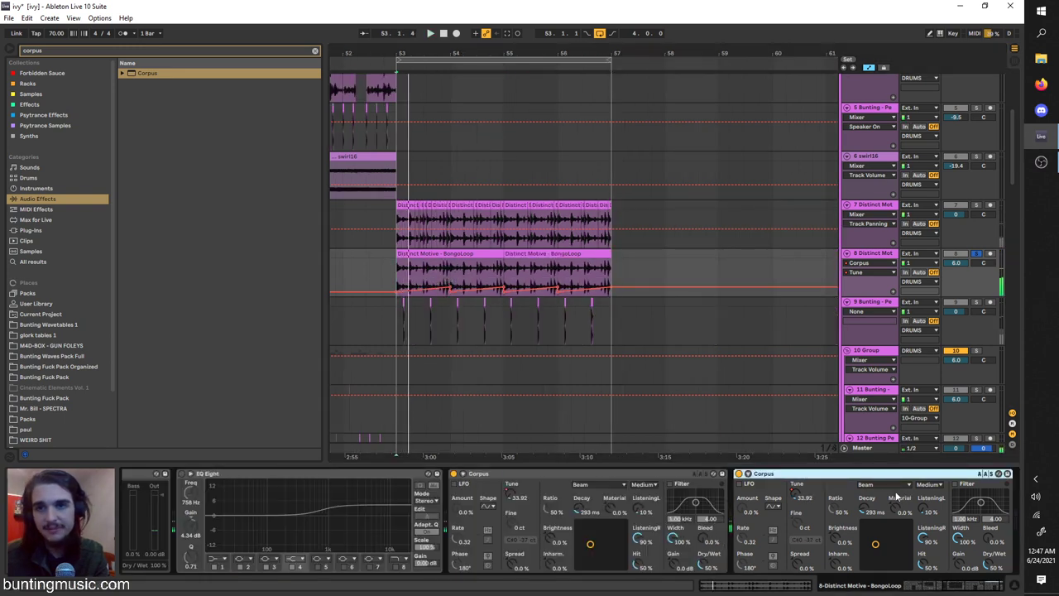
Step: Automate the duplicate Corpus's Tune to fall from 440.86 across bar 53, and repeat the ramp through bars 54 to 56
left_click(795, 494)
left_click_drag(396, 292, 451, 281)
key("space")
key("ctrl+d")
key("ctrl+d")
key("ctrl+d")
Step: Compare the double-Corpus bongo layer in the full mix and soloed
left_click(976, 255)
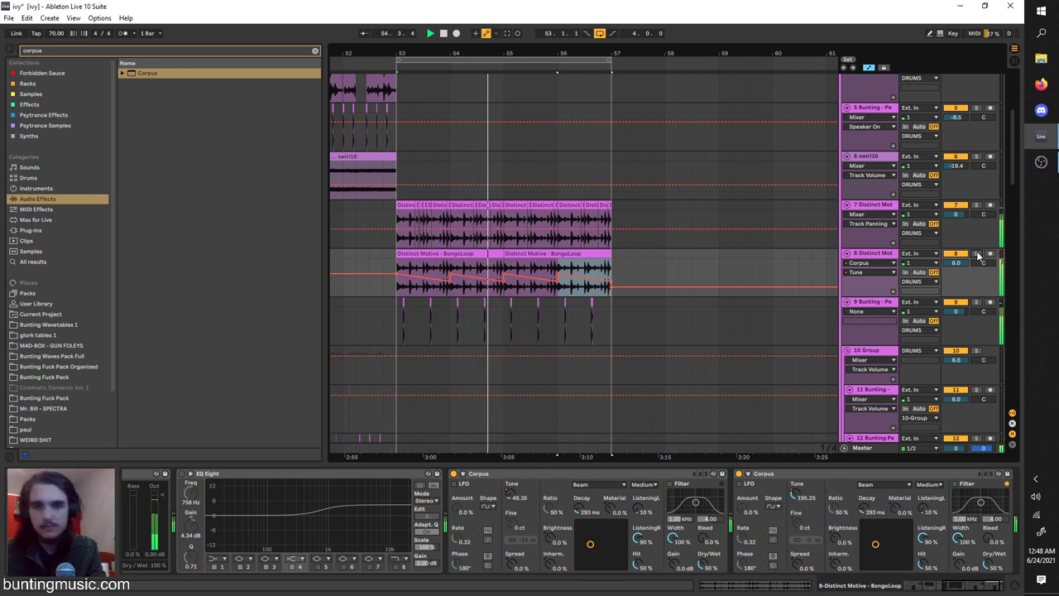
left_click(976, 254)
key("space")
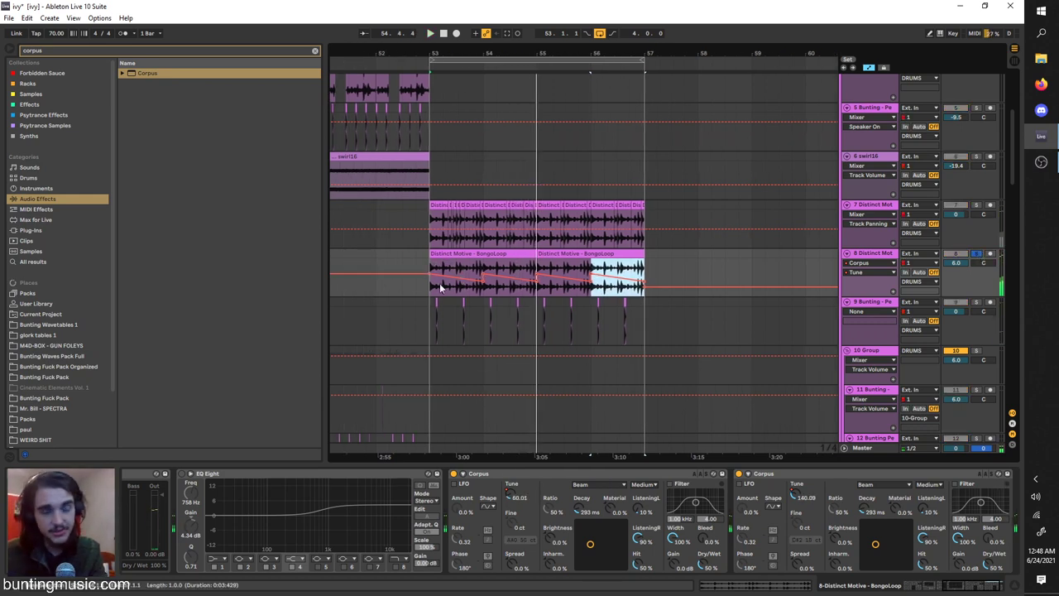
Step: Turn the original Corpus, Saturator, and Drum Buss back on in the second BongoLoop track's chain and audition them
left_click(433, 288)
scroll(432, 290, "up", 3)
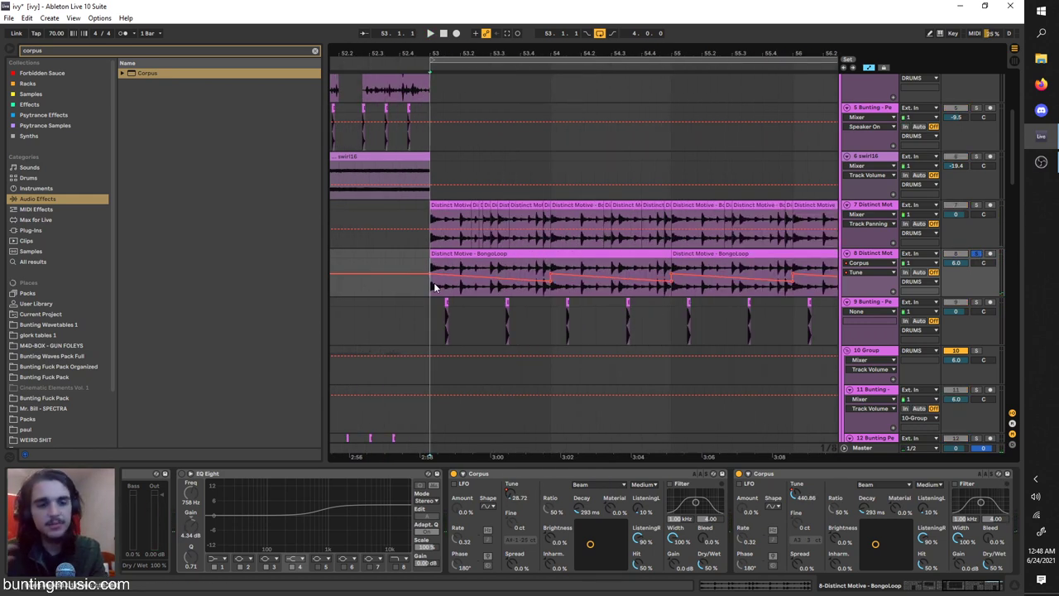
scroll(551, 536, "left", 6)
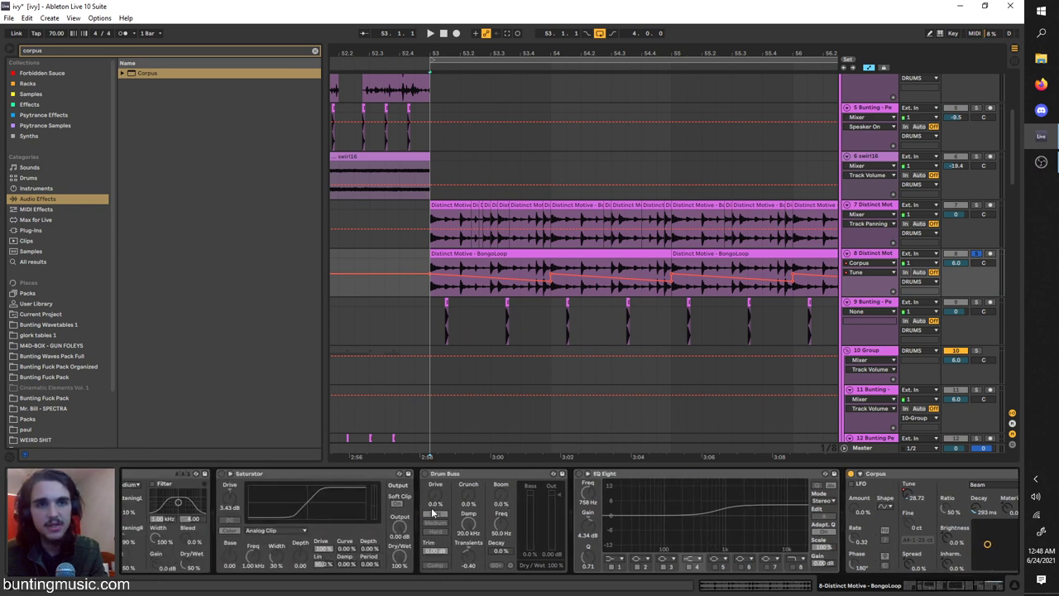
scroll(432, 512, "left", 5)
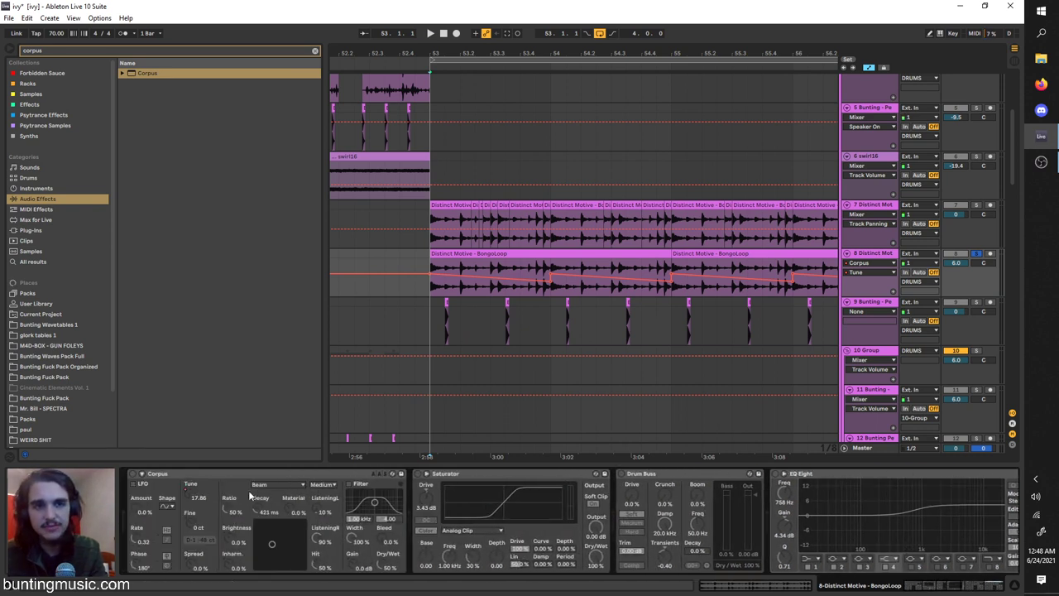
left_click(133, 474)
left_click(417, 474)
scroll(439, 478, "right", 2)
left_click(543, 474)
key("space")
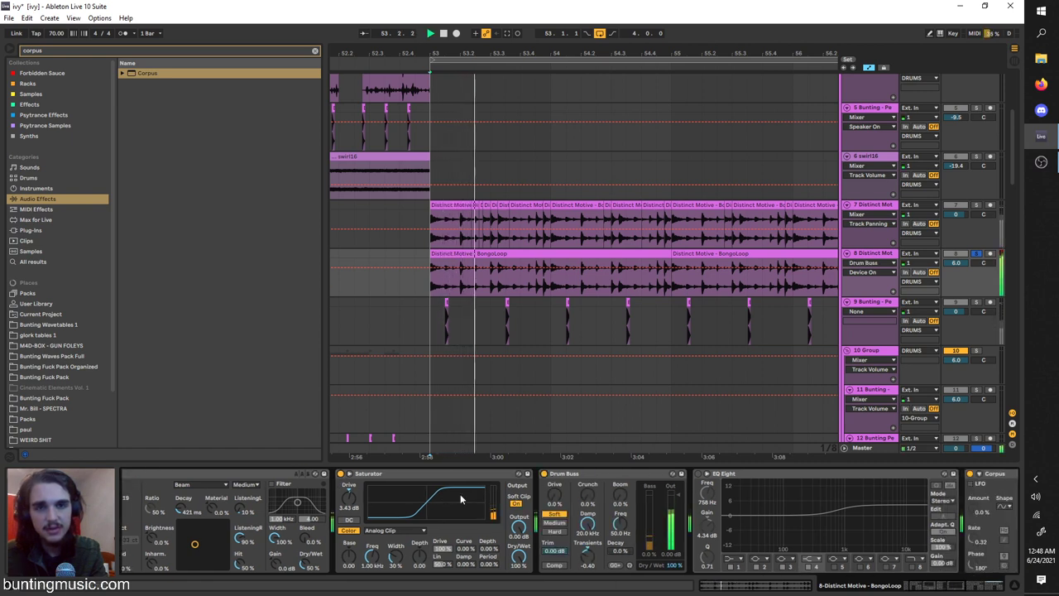
key("space")
left_click(341, 474)
left_click(341, 474)
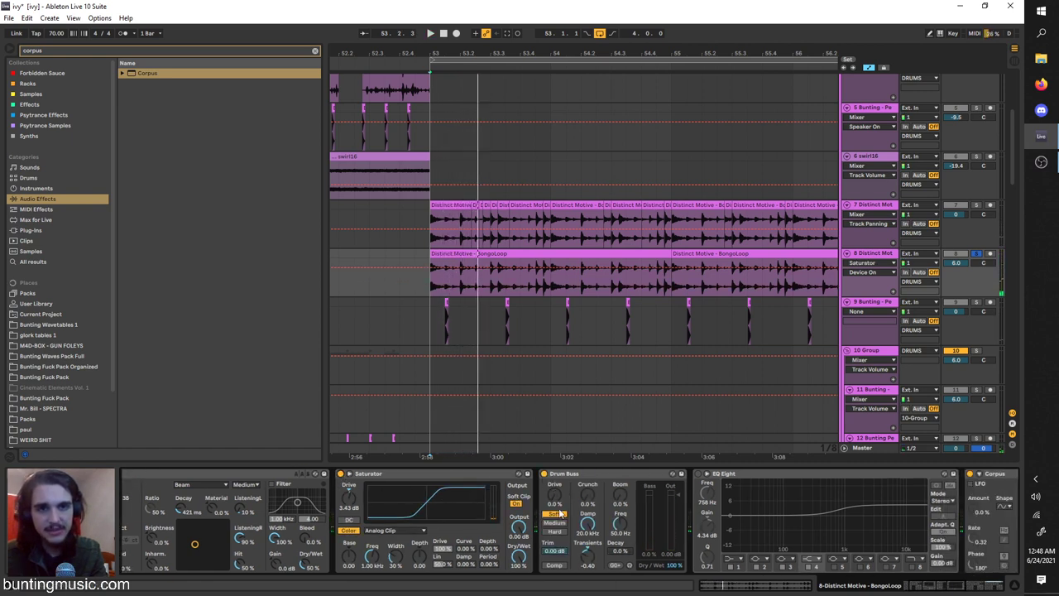
Step: Delete the two demonstration Corpus devices after EQ Eight, keeping EQ Eight in the chain
scroll(565, 491, "right", 5)
left_click(817, 473)
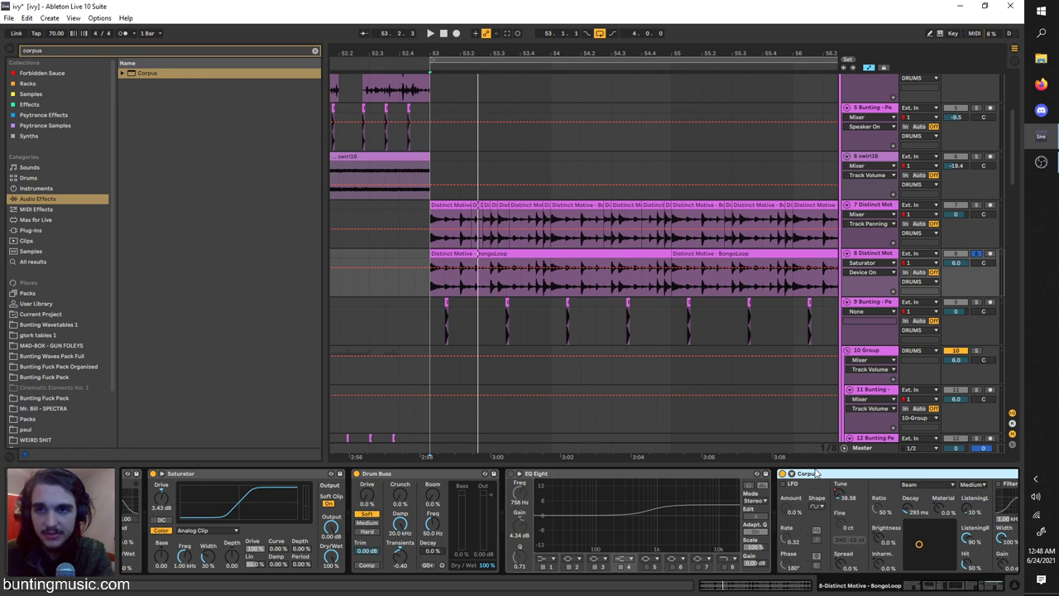
key("Delete")
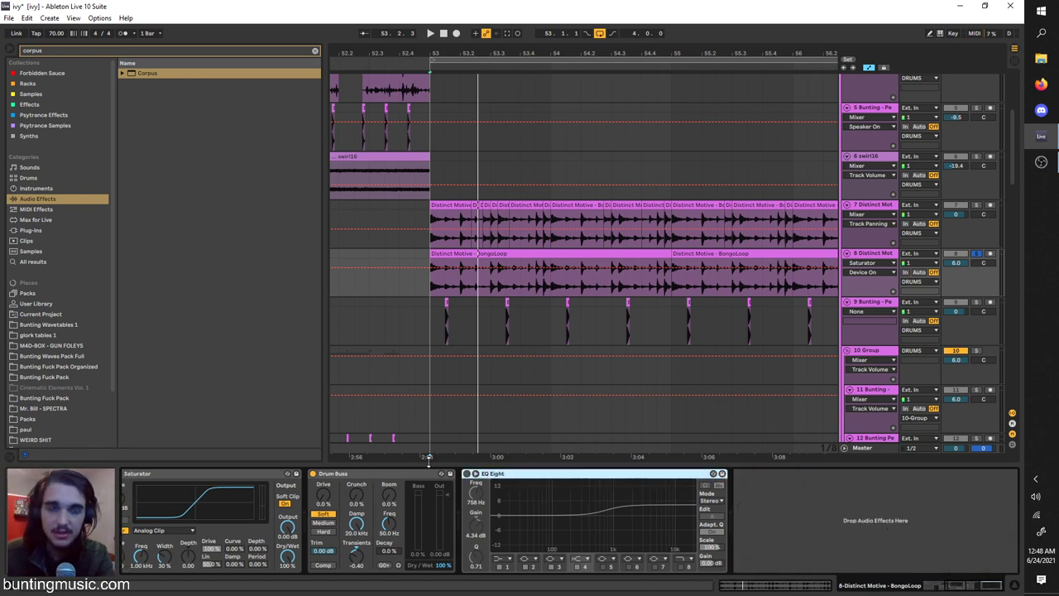
key("Delete")
key("ctrl+z")
Step: Set the Drum Buss Transients to -1.00 while playing the soloed second BongoLoop track
left_click_drag(324, 496, 323, 463)
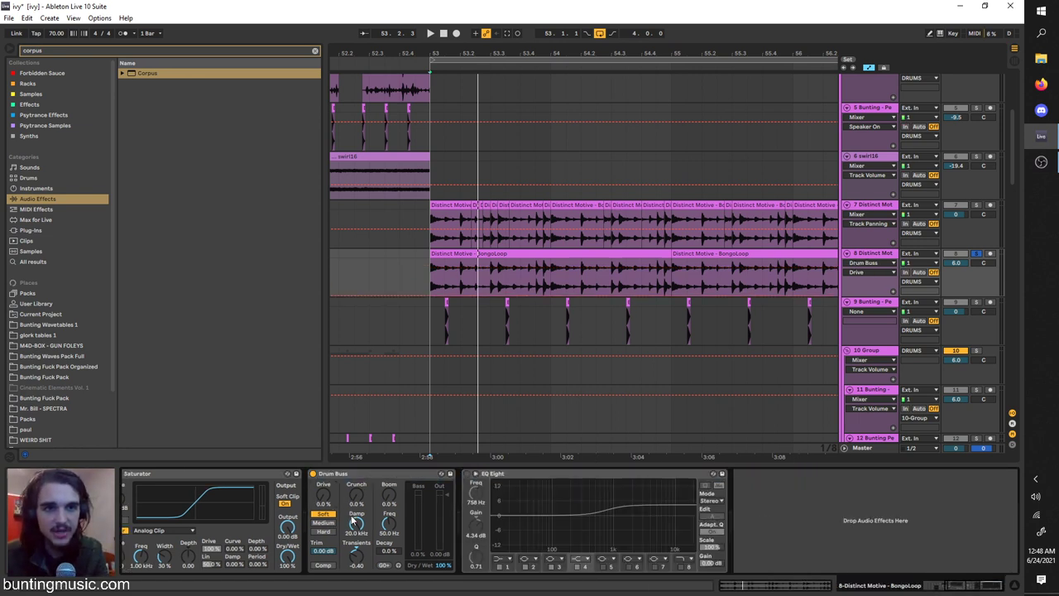
left_click(358, 564)
key("space")
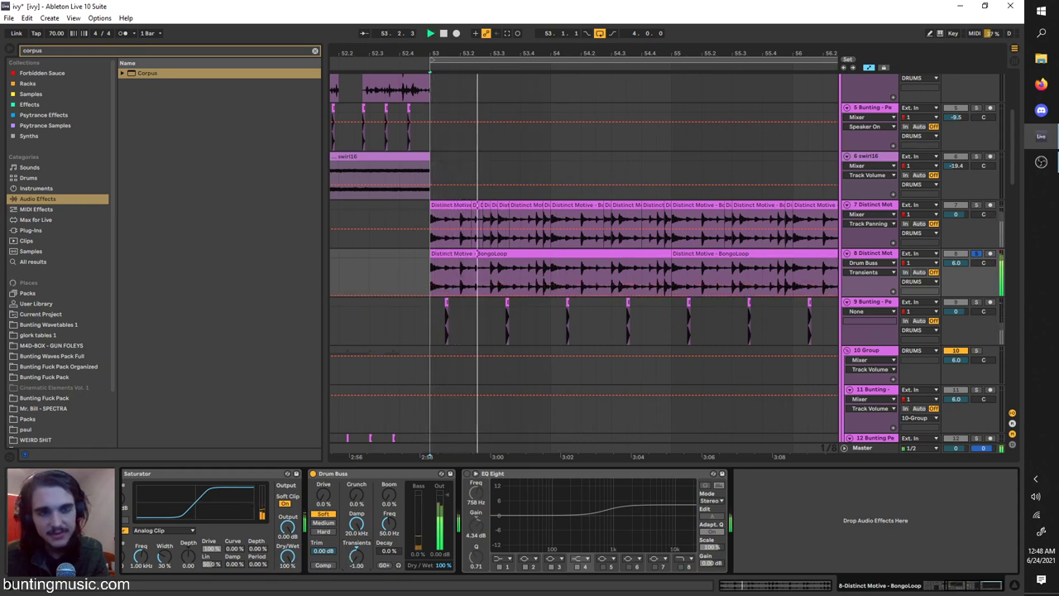
left_click_drag(356, 560, 357, 592)
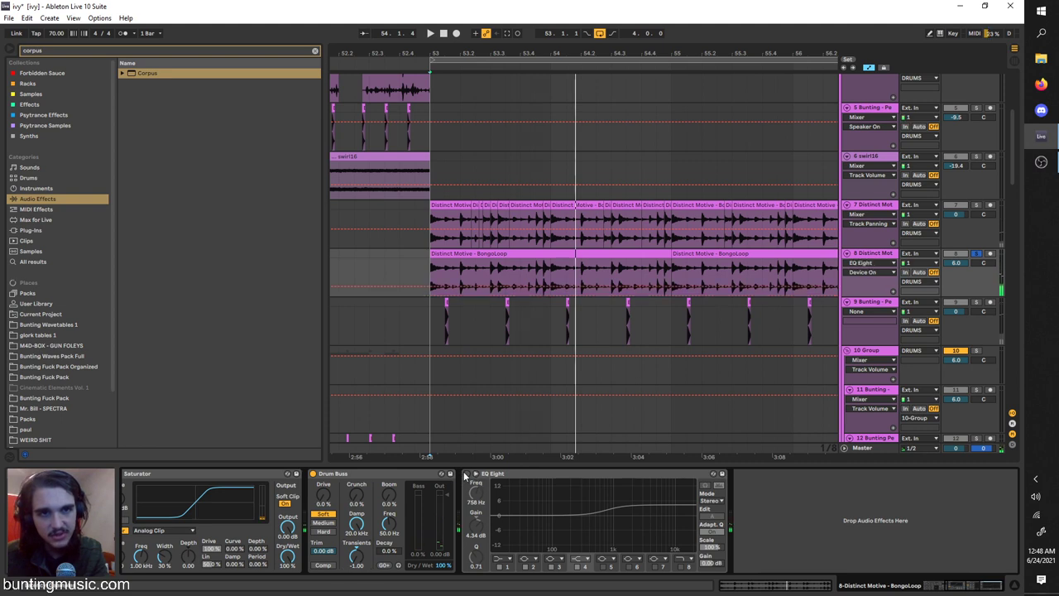
Step: Turn EQ Eight back on and unsolo the second BongoLoop track to hear it in the full mix
left_click(476, 473)
left_click(978, 256)
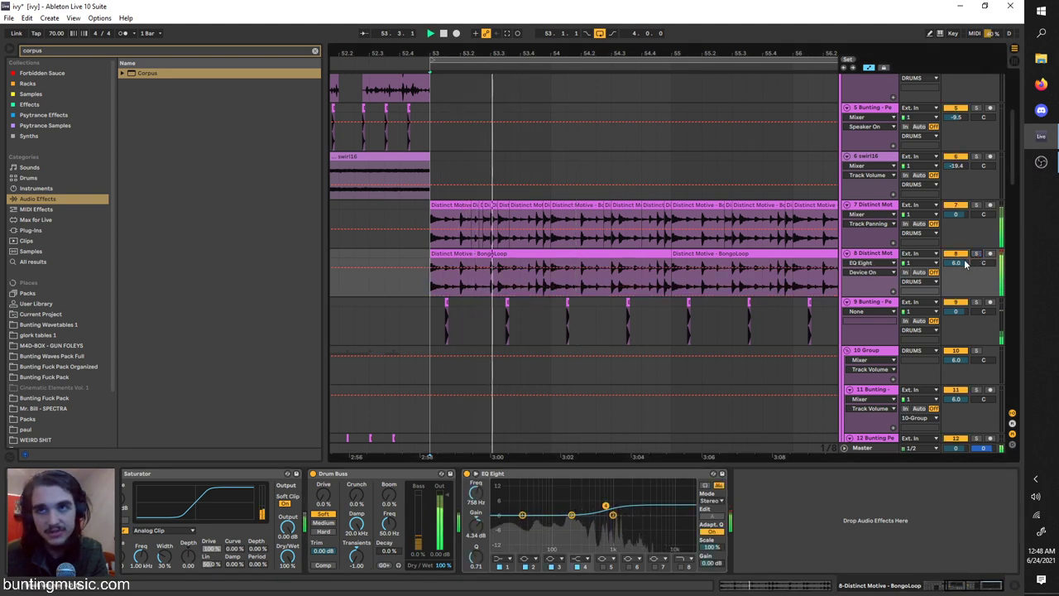
left_click(550, 285)
key("minus")
key("minus")
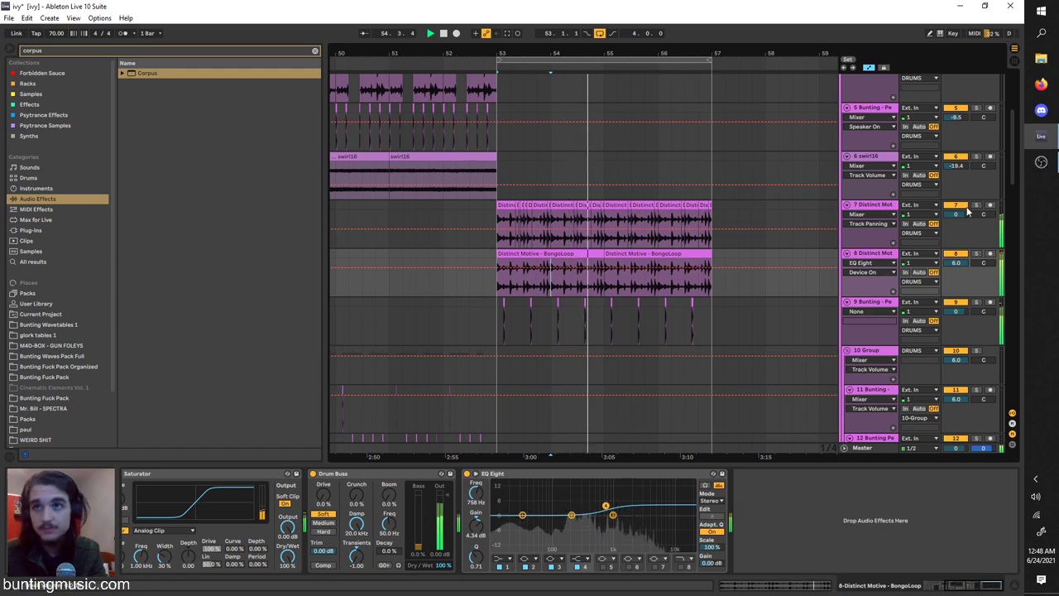
Step: Check the first BongoLoop track by toggling its mute and solo, and raise its volume to 4.7 dB
left_click(966, 205)
left_click(966, 206)
left_click(976, 205)
left_click(976, 205)
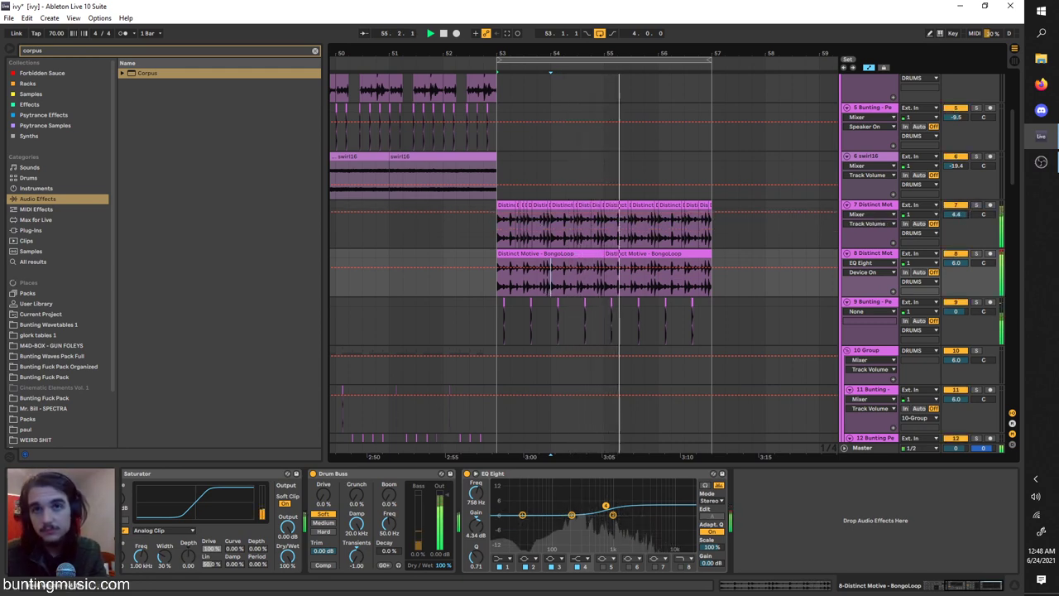
Step: Solo the Percussion Vulgar track and play its first hit after bar 53
scroll(617, 333, "down", 5)
scroll(526, 326, "up", 2)
scroll(539, 259, "up", 1)
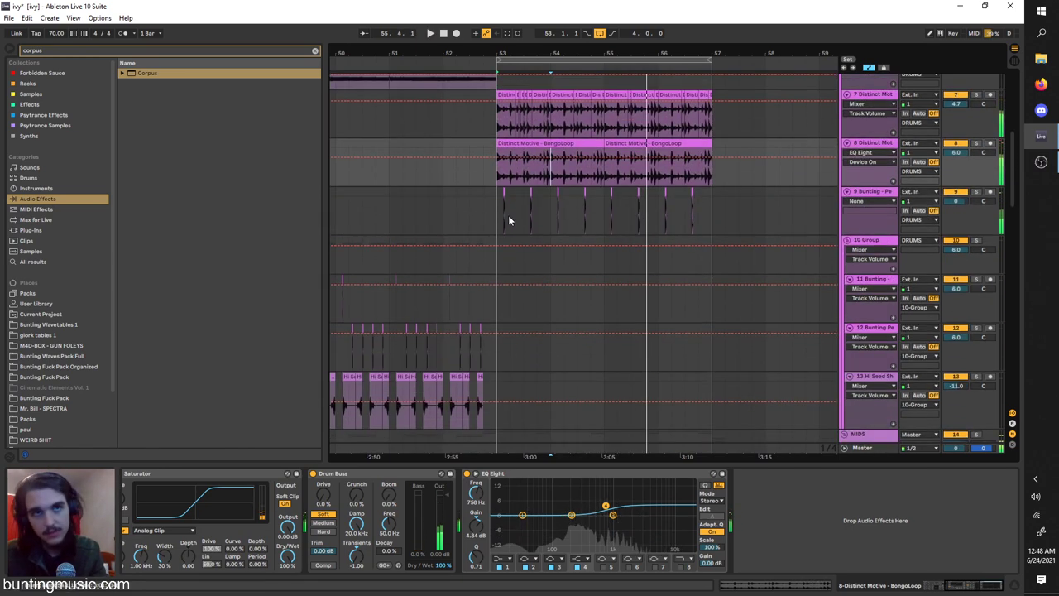
left_click(505, 217)
key("plus")
key("plus")
key("space")
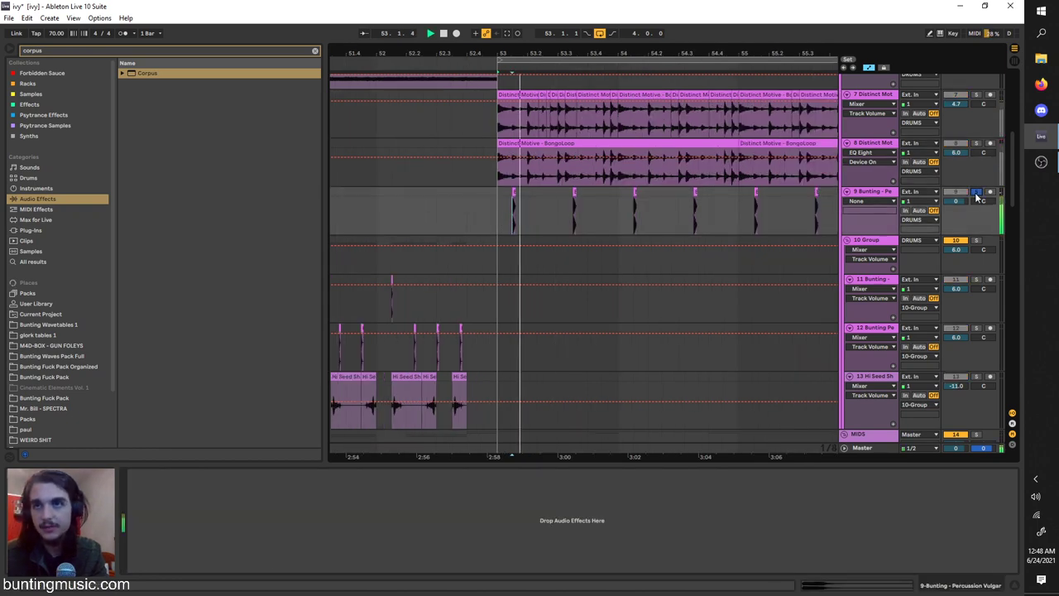
Step: Unsolo the Percussion Vulgar track and play from its second hit within the full mix
left_click(976, 193)
scroll(575, 212, "up", 5)
left_click(565, 214)
scroll(564, 202, "up", 3)
scroll(564, 197, "down", 8)
scroll(637, 228, "down", 1)
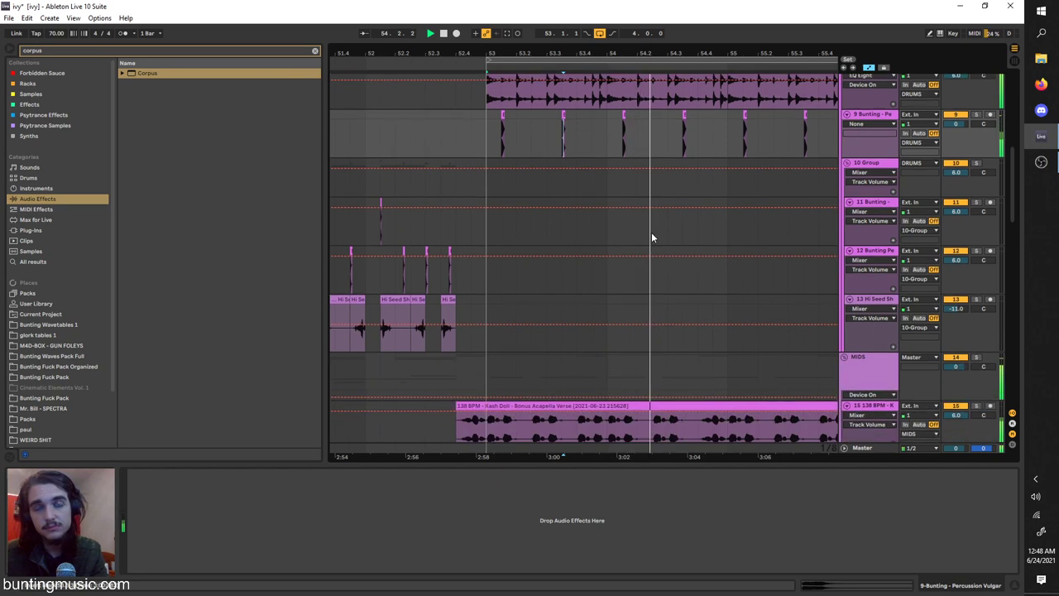
Step: Select the Kash Doll acapella track in the MIDS group, solo it, and play it from bar 53
scroll(649, 236, "down", 3)
scroll(648, 238, "right", 1)
left_click(399, 341)
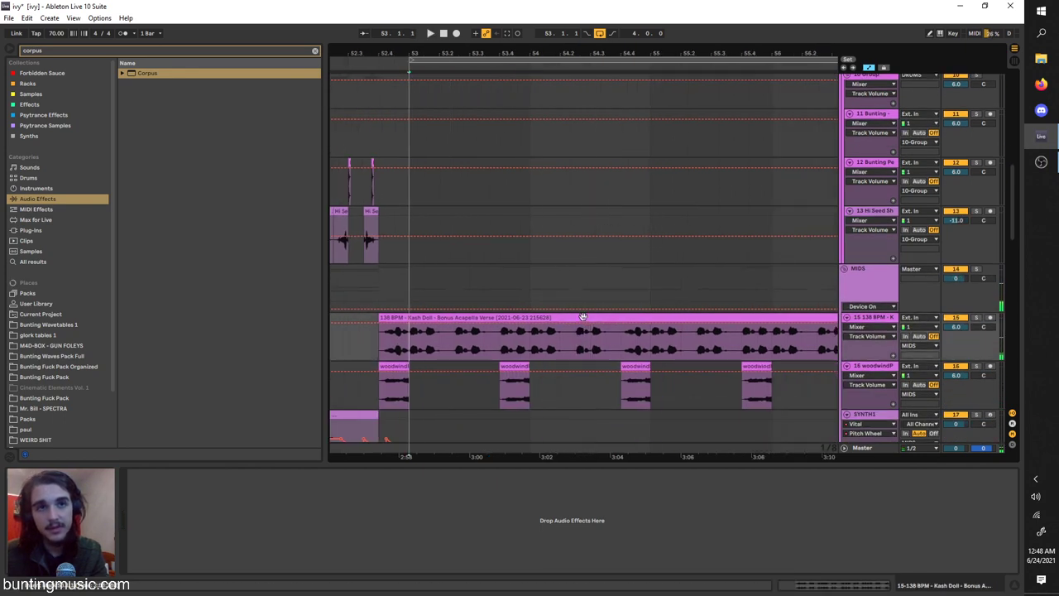
left_click(976, 318)
key("space")
left_click(976, 317)
key("space")
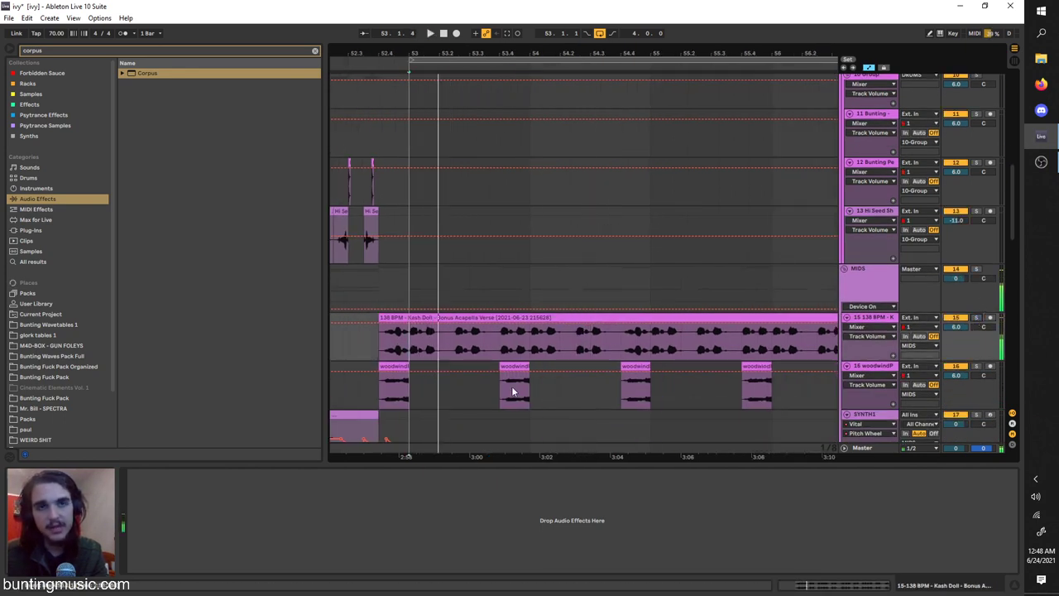
Step: Audition the woodwind phrase clips in bars 53 and 54, comparing the track soloed and in the full mix
left_click(506, 398)
key("space")
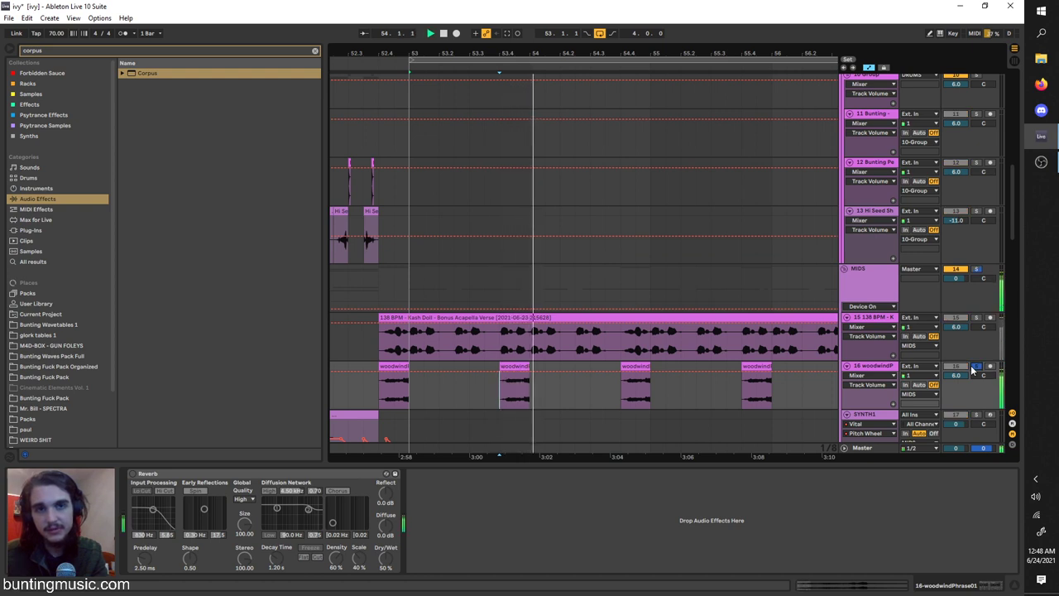
left_click(622, 393)
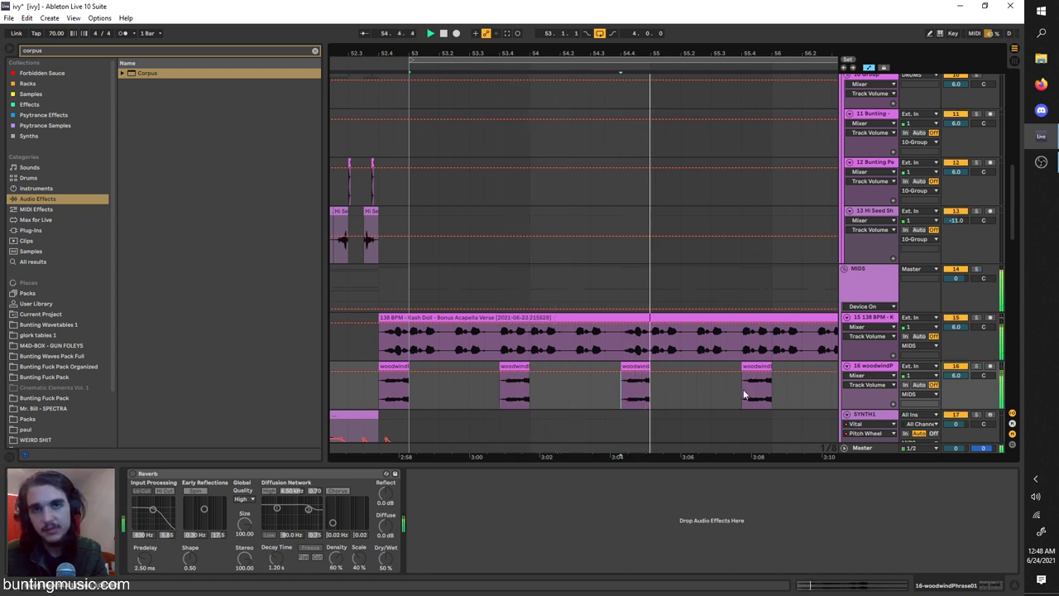
key("space")
left_click(978, 367)
key("space")
key("space")
left_click_drag(765, 365, 677, 365)
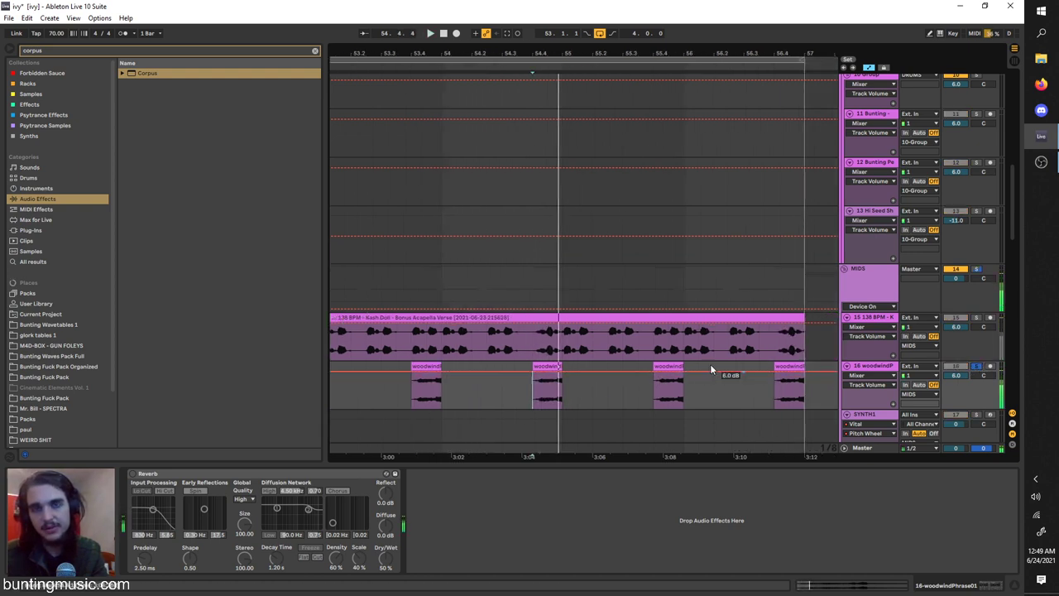
Step: Move the four-bar loop region to start at bar 57, where the synth clips begin
scroll(676, 364, "down", 1)
scroll(661, 365, "right", 1)
scroll(591, 354, "down", 2)
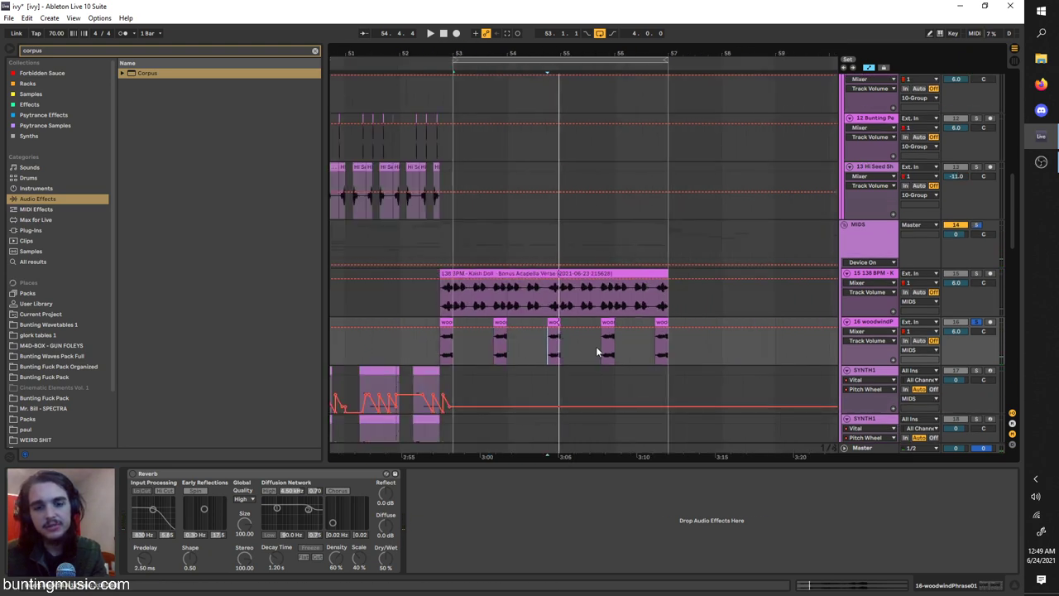
scroll(595, 346, "down", 8)
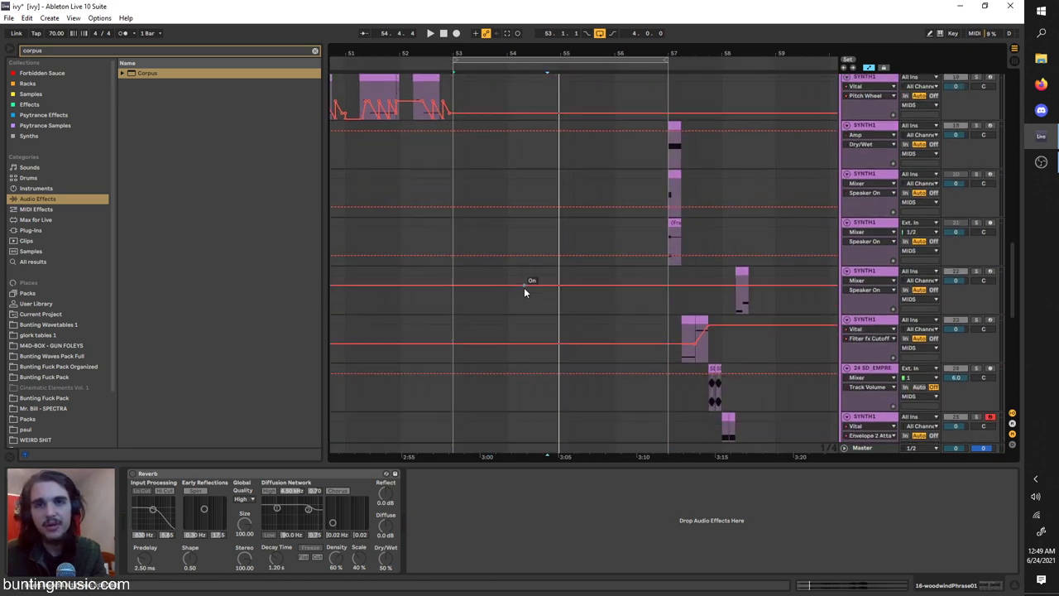
scroll(522, 286, "right", 1)
left_click_drag(451, 68, 662, 98)
Step: Select the SYNTH1 track with the Vital and double Amp chain, solo it, and play its clip from bar 57
scroll(638, 124, "up", 2)
left_click(602, 138)
scroll(652, 130, "up", 2)
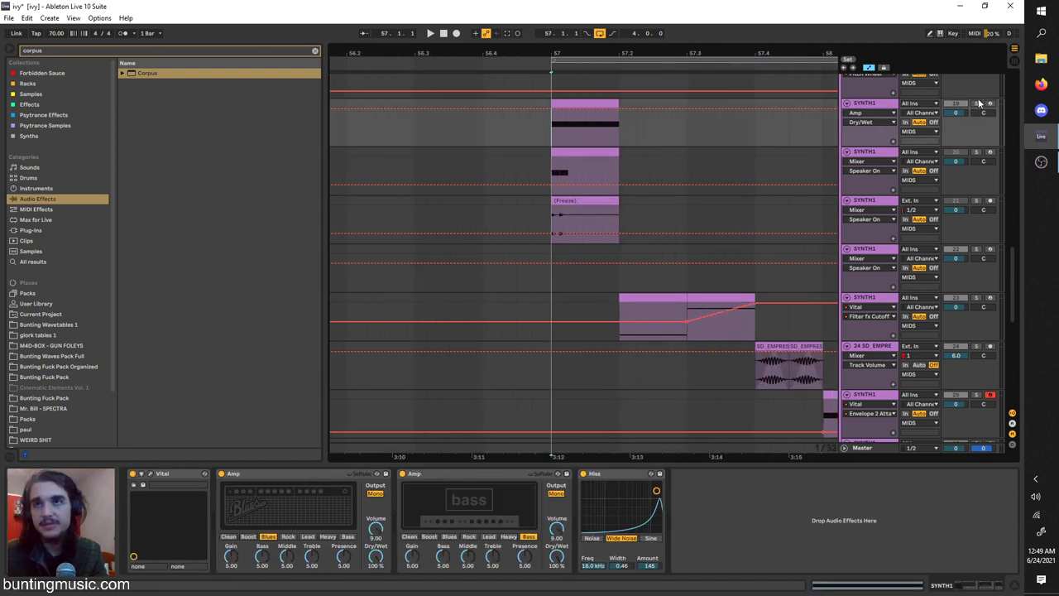
scroll(812, 129, "up", 2)
scroll(812, 128, "right", 1)
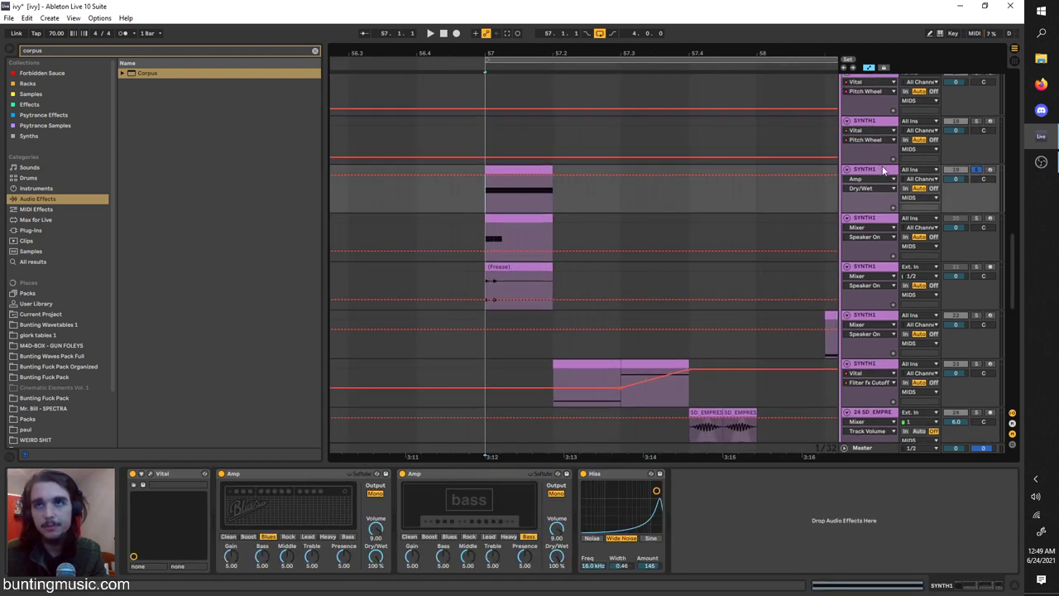
key("space")
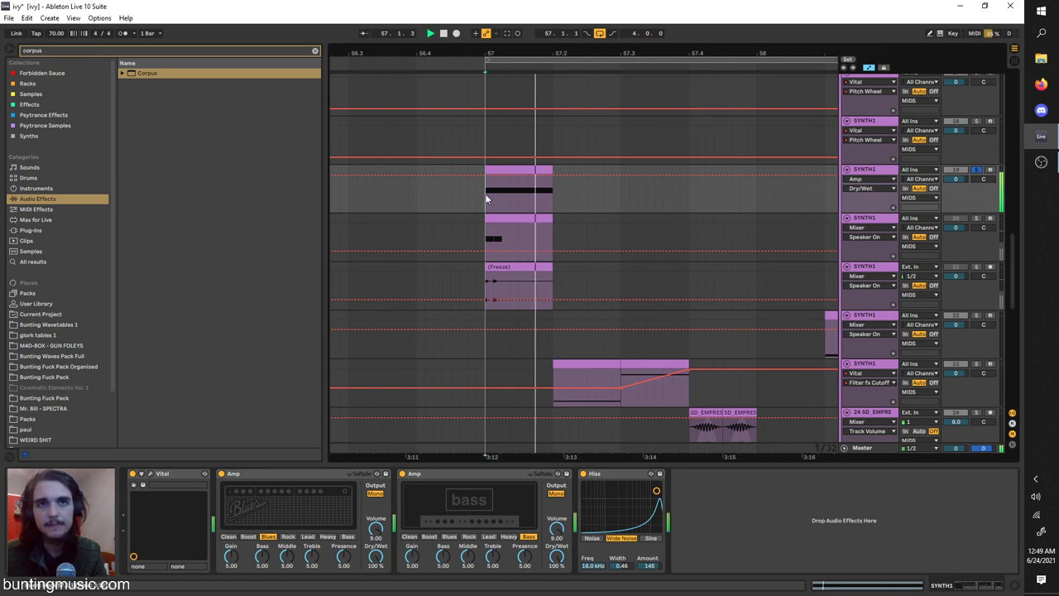
Step: Bypass both Amps and the Hiss effect on the soloed SYNTH1 track and play the unprocessed Vital sound
left_click(221, 474)
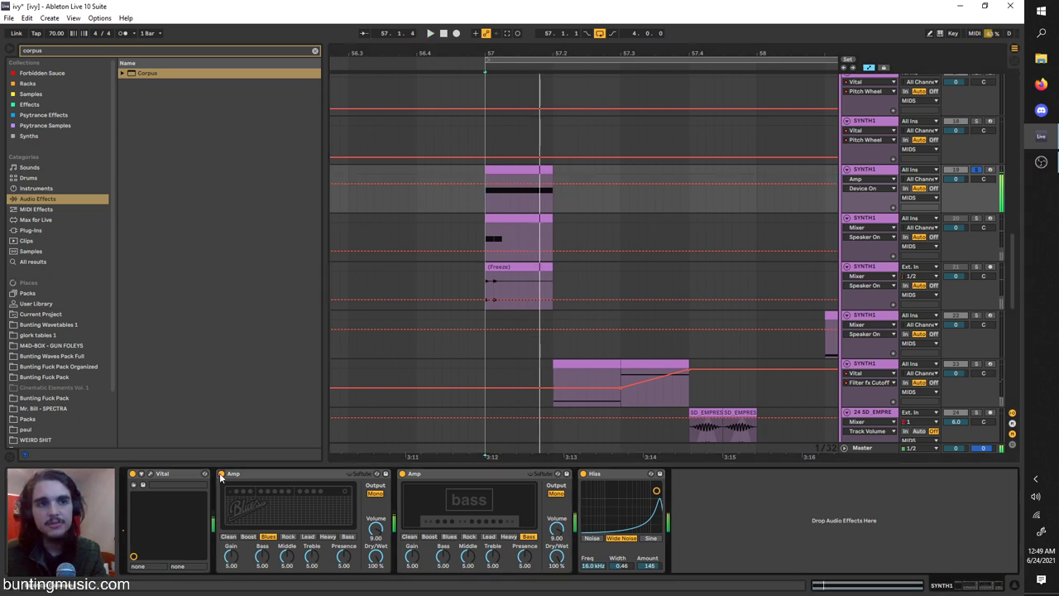
double_click(407, 475)
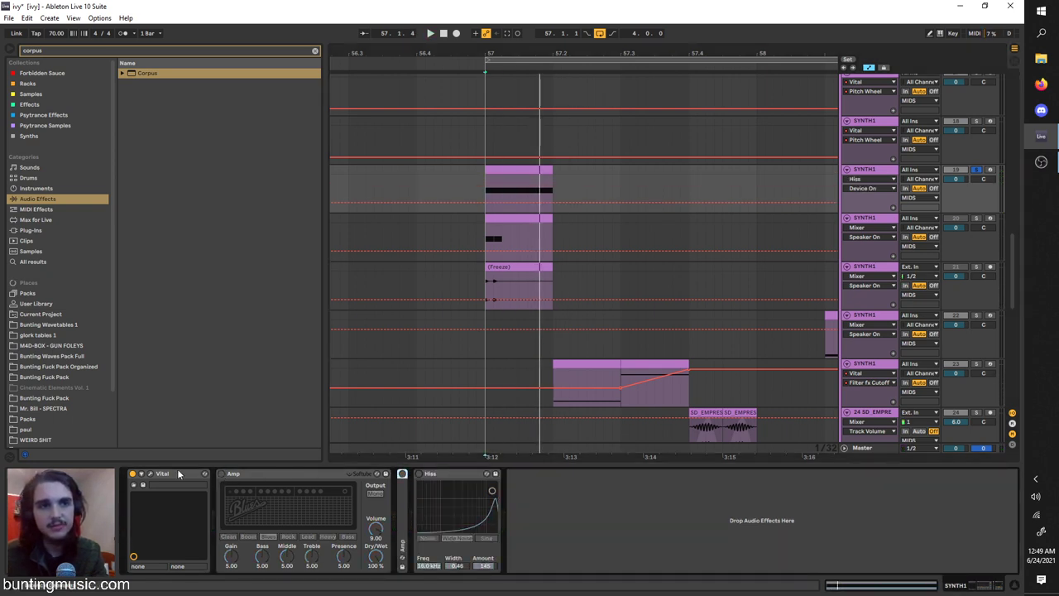
key("space")
Step: Inspect the oscillator and effects pages of this track's Vital, and close the plugin window
left_click(152, 475)
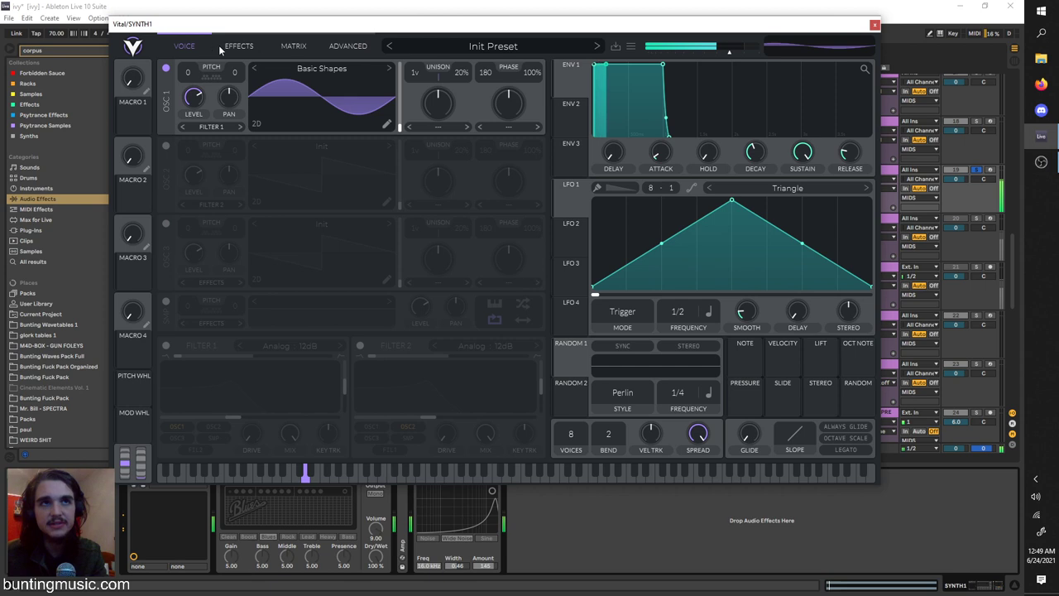
left_click(221, 43)
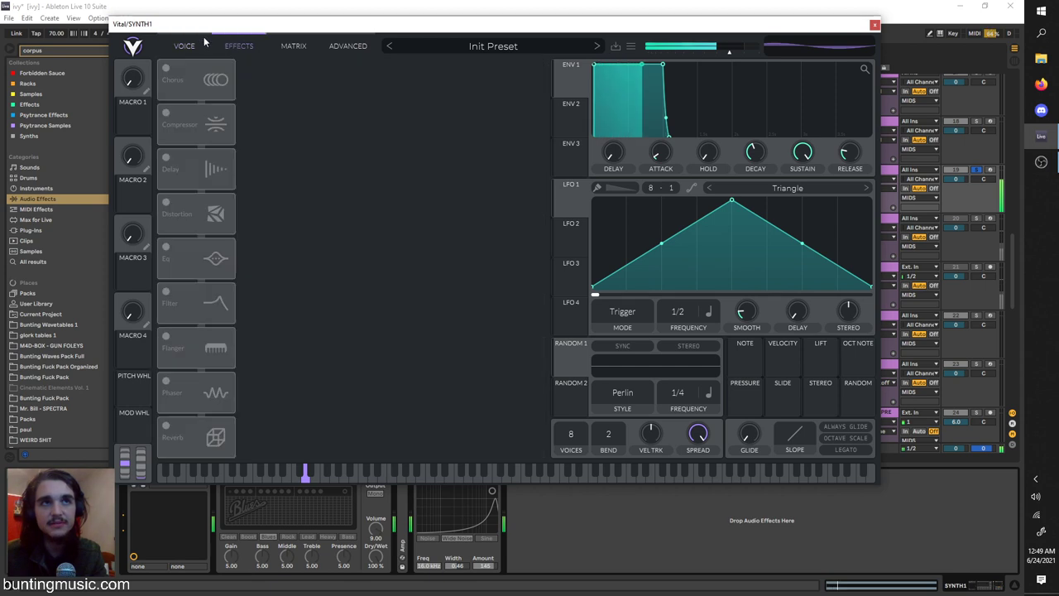
left_click(198, 44)
left_click(874, 25)
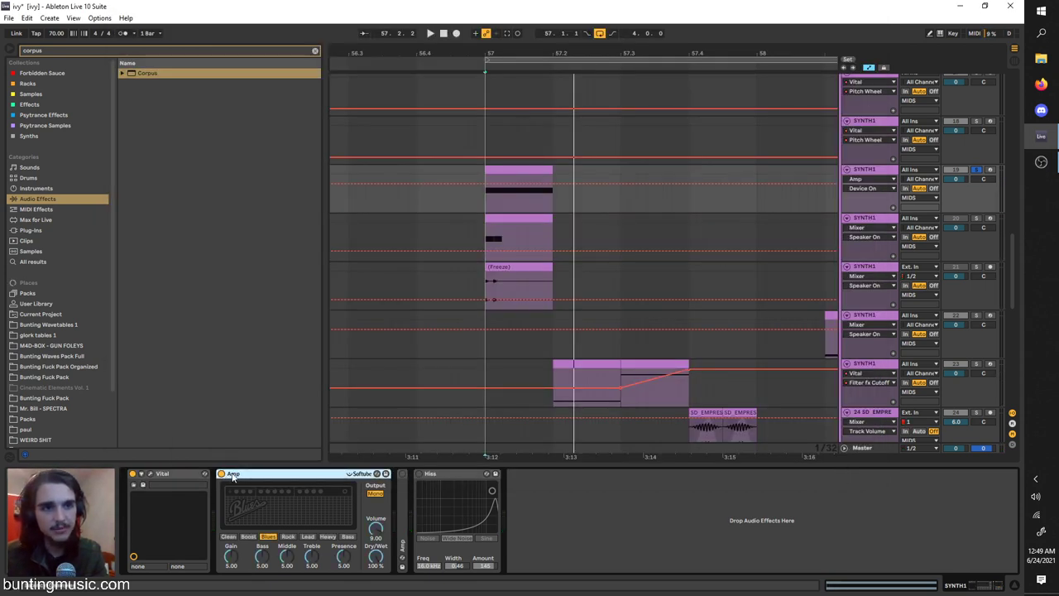
Step: Re-enable the Blues Amp and the bass Amp one after the other while playing the synth clip
double_click(234, 474)
double_click(223, 493)
key("space")
double_click(404, 493)
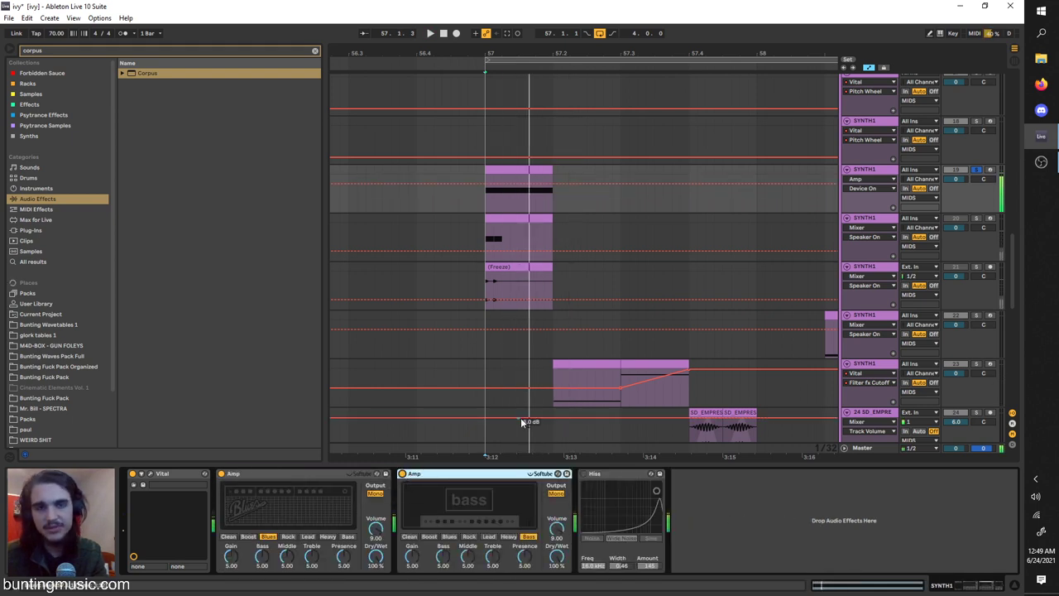
Step: Duplicate the bass Amp twice and try the Boost, Clean and Blues types on the last copy, leaving it on Blues
key("ctrl+d")
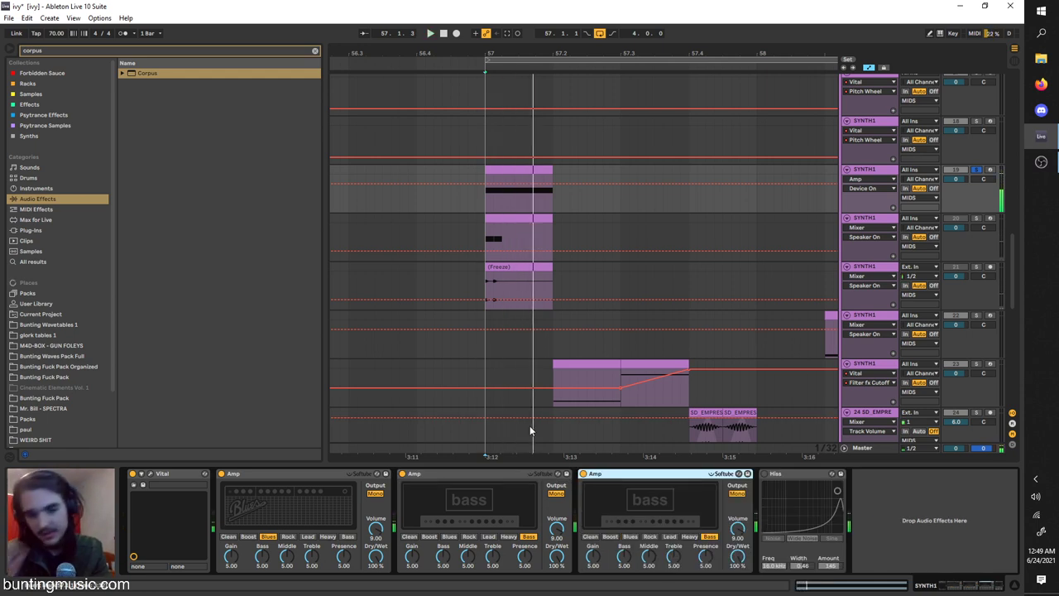
key("ctrl+d")
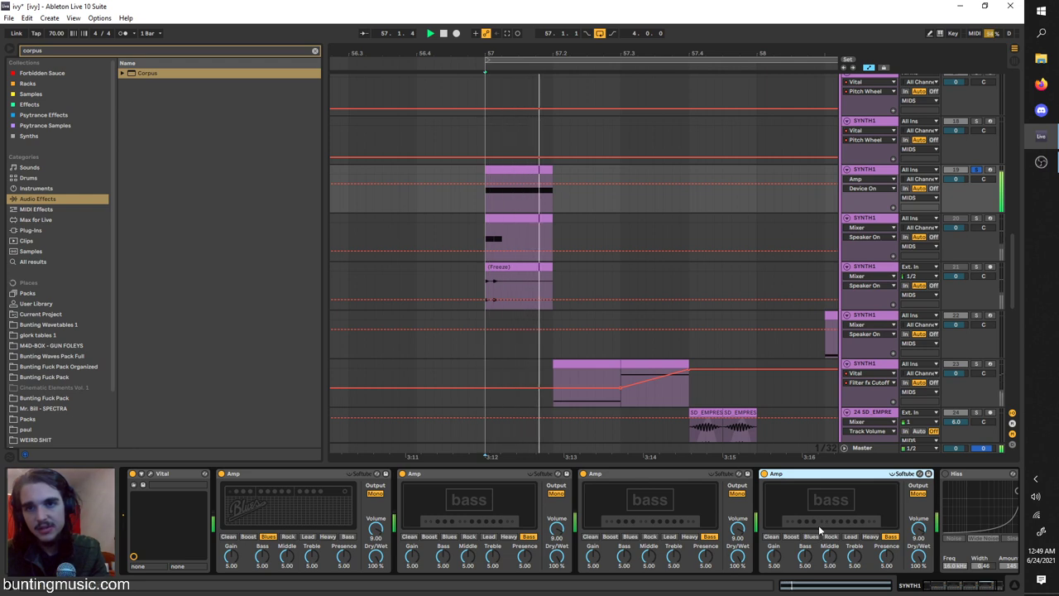
left_click(791, 536)
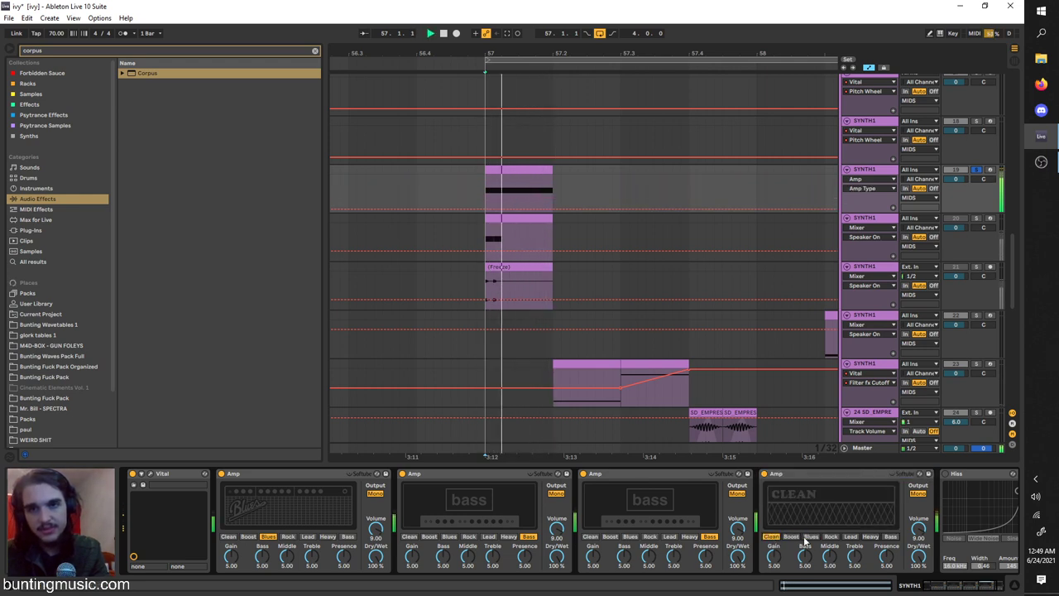
left_click(771, 536)
left_click(813, 537)
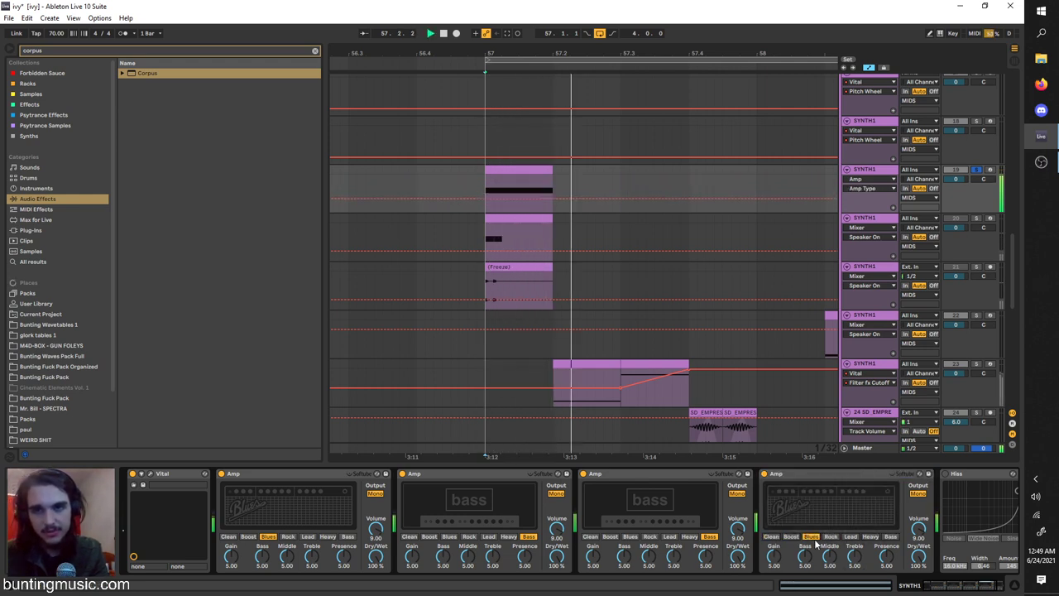
Step: Set the first Amp copy to Rock with 23% dry/wet, and duplicate the Blues Amp at the end of the Amp chain
left_click(650, 536)
left_click_drag(737, 528, 737, 543)
left_click(786, 476)
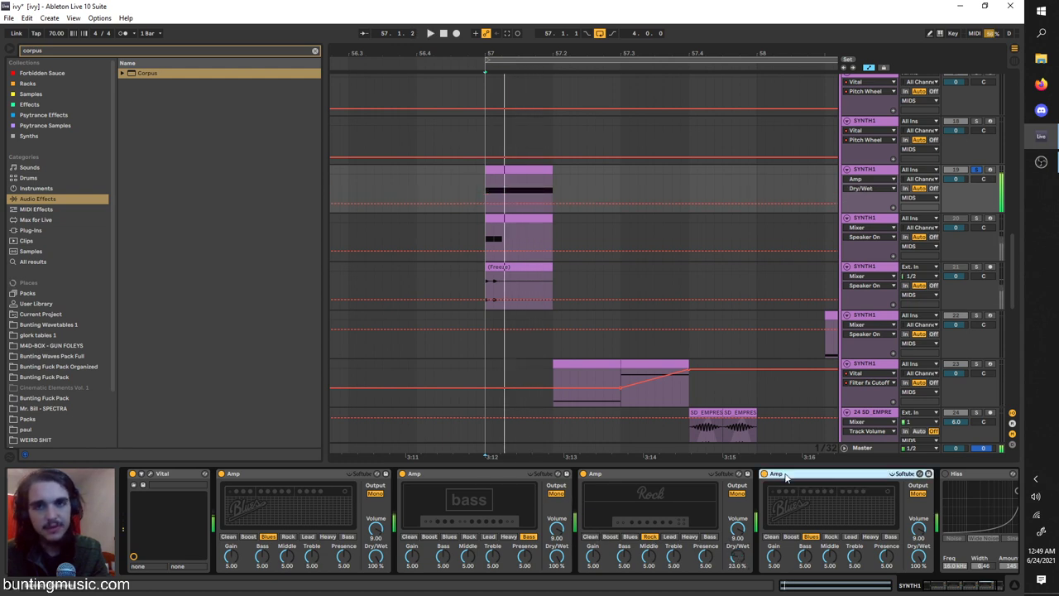
key("ctrl+d")
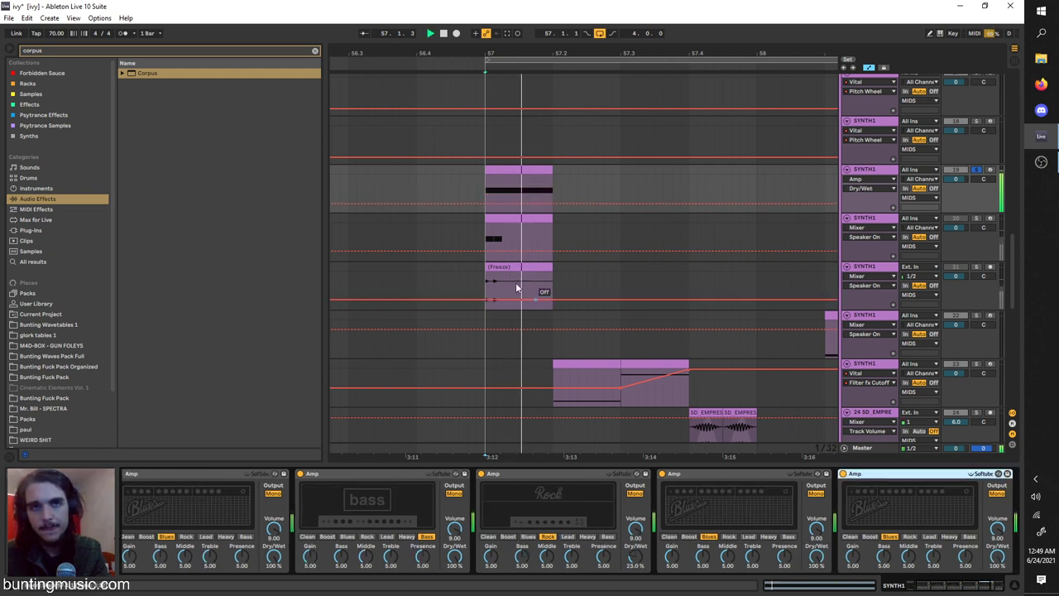
Step: Switch the Hiss effect on after the Amps and play the synth clip to hear its effect
scroll(675, 516, "down", 3)
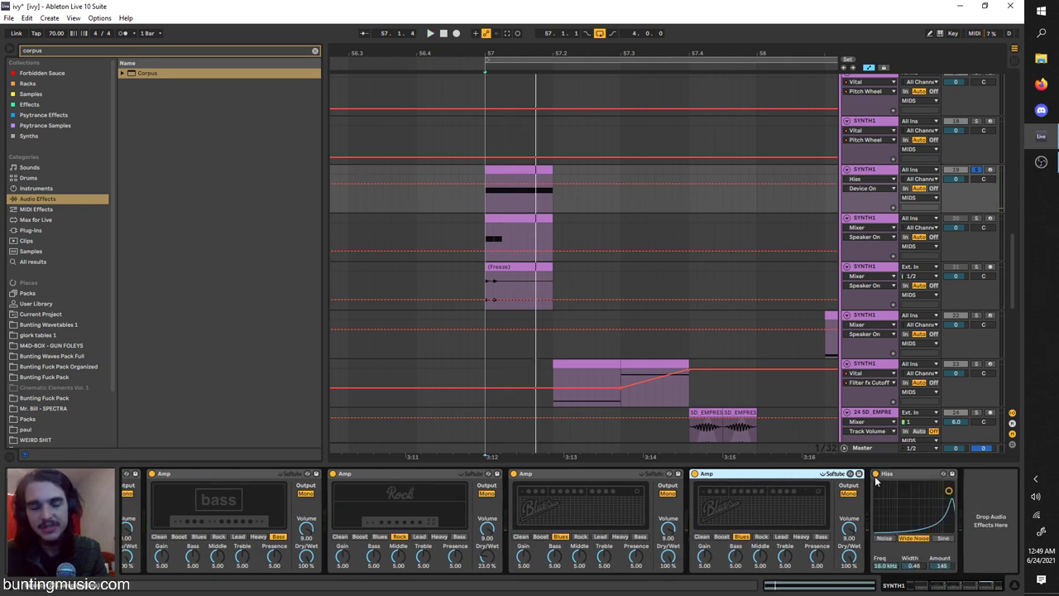
key("space")
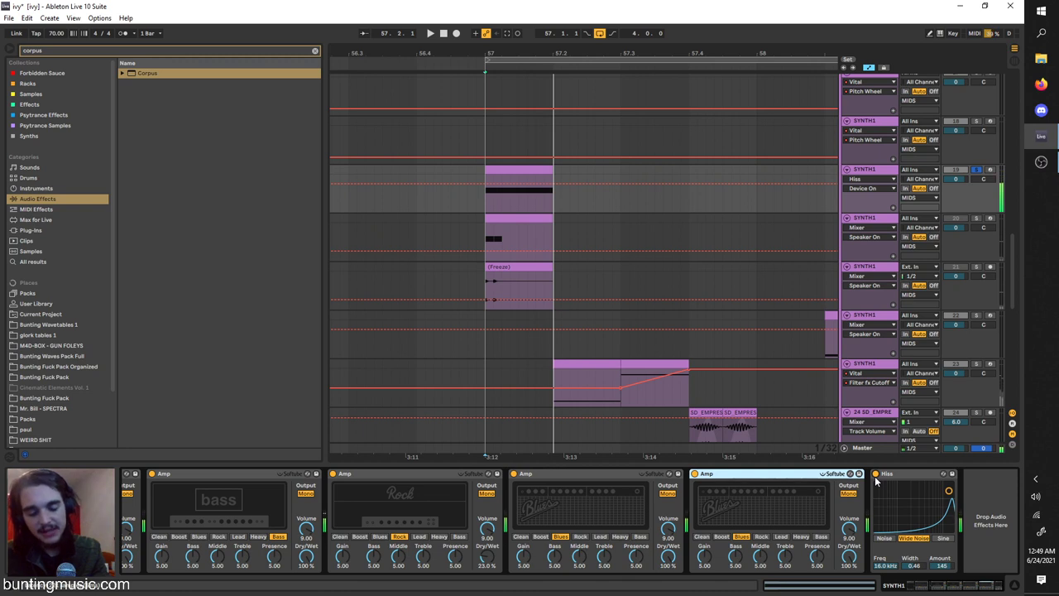
key("space")
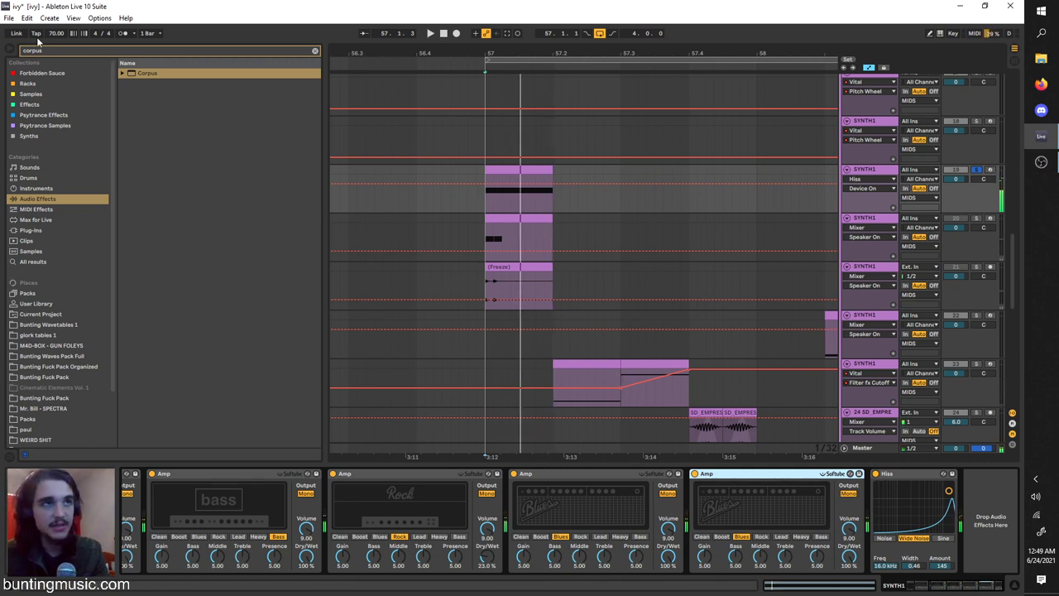
Step: Search the browser for "hiss", add the Hiss.adv Erosion preset to the end of the chain, and play the result
left_click(75, 50)
type("hiss")
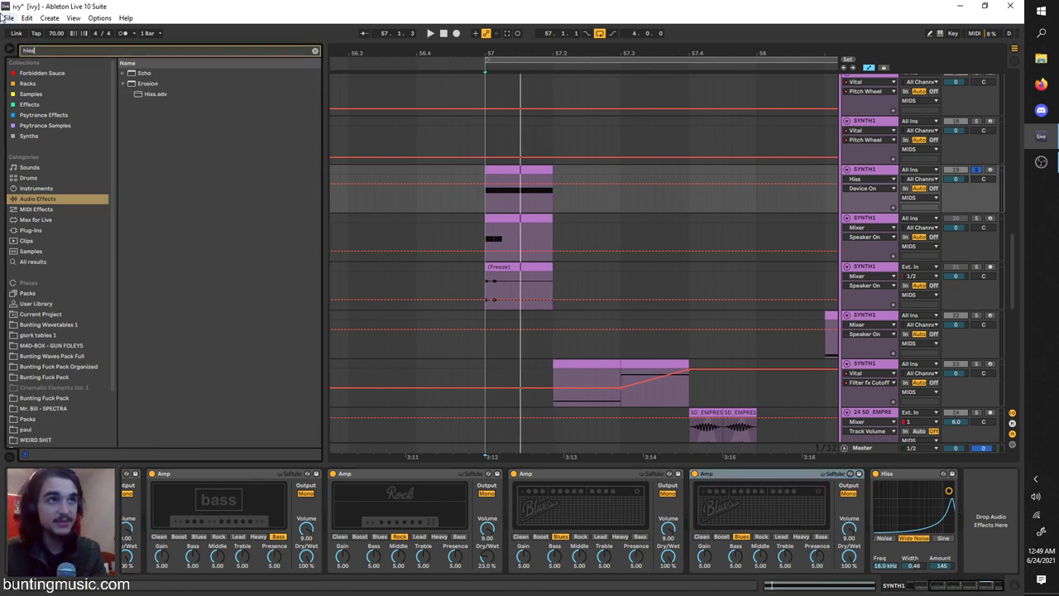
double_click(138, 93)
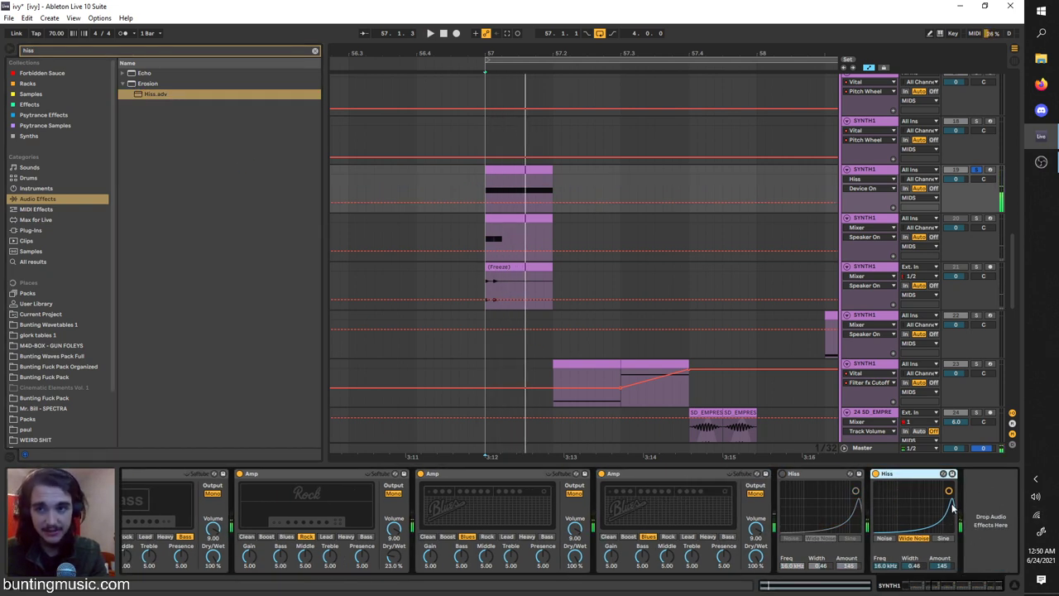
key("space")
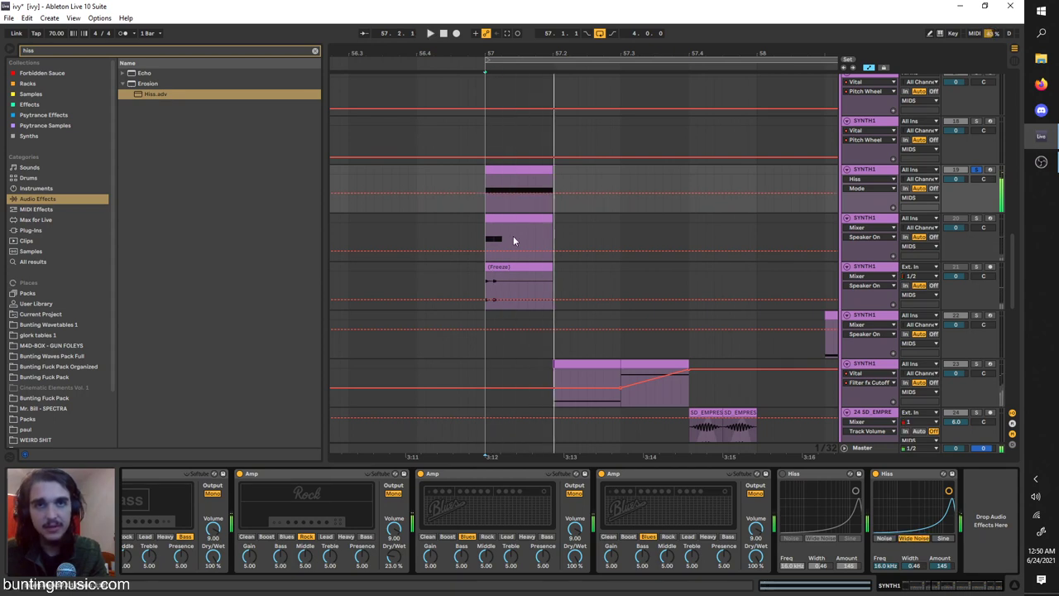
Step: Delete all the Amps and the bypassed Hiss from the chain, keeping only Vital and the newly added Hiss
scroll(692, 509, "up", 10)
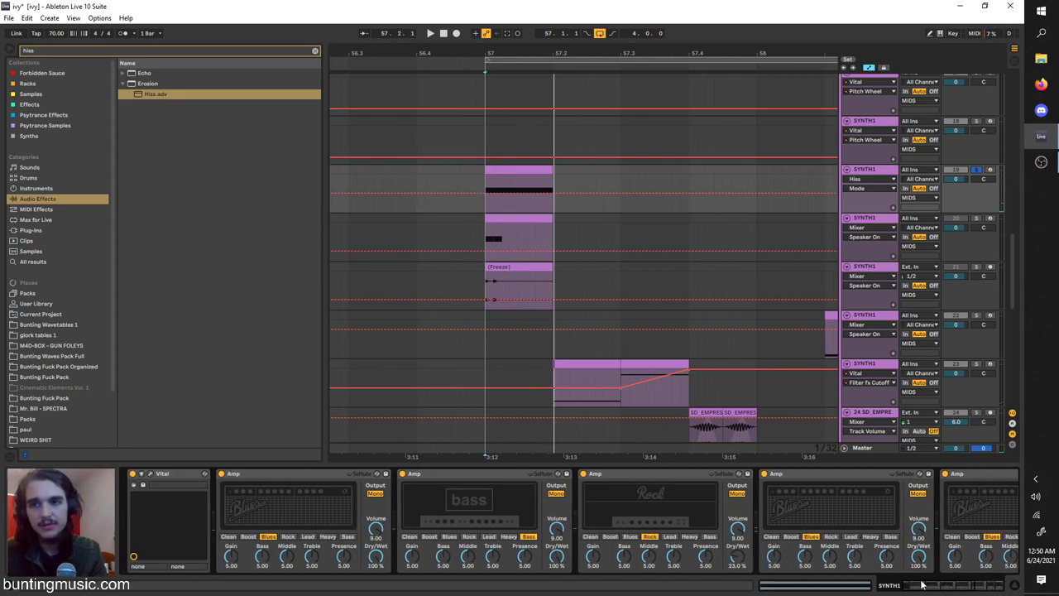
left_click(315, 473)
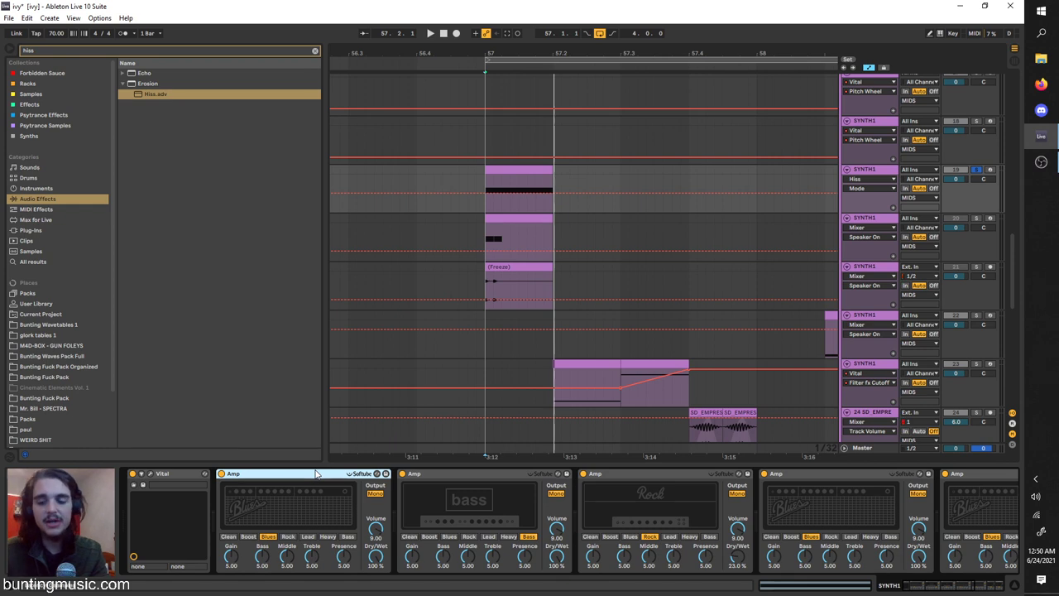
key("Delete")
key("Delete")
key("Delete")
key("Delete")
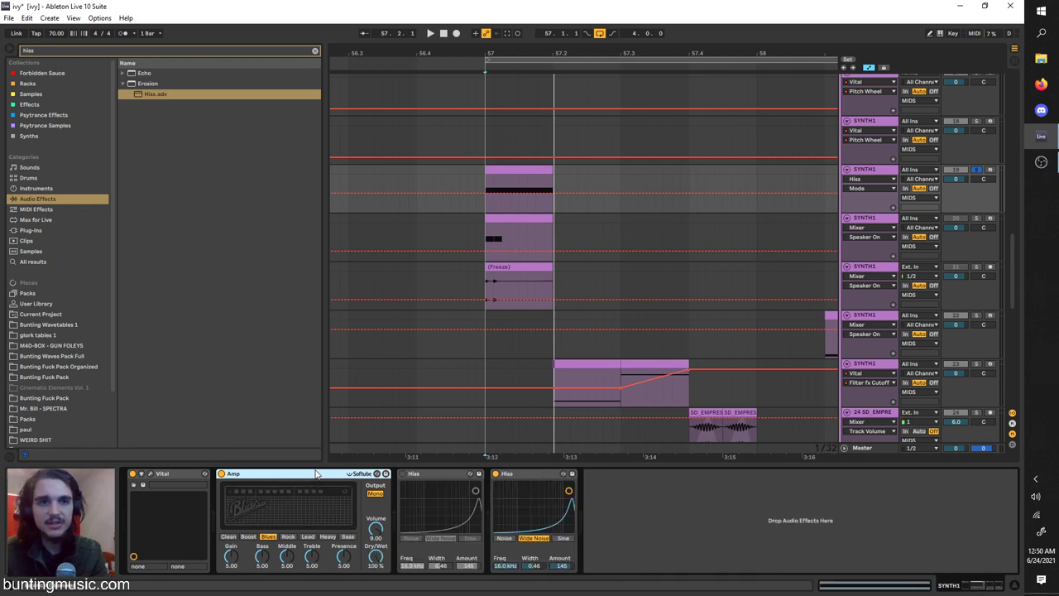
key("Delete")
key("Delete")
Step: Play the synth, search the browser for "sat", and insert a Saturator between Vital and Hiss
key("space")
key("ctrl+f")
type("sat")
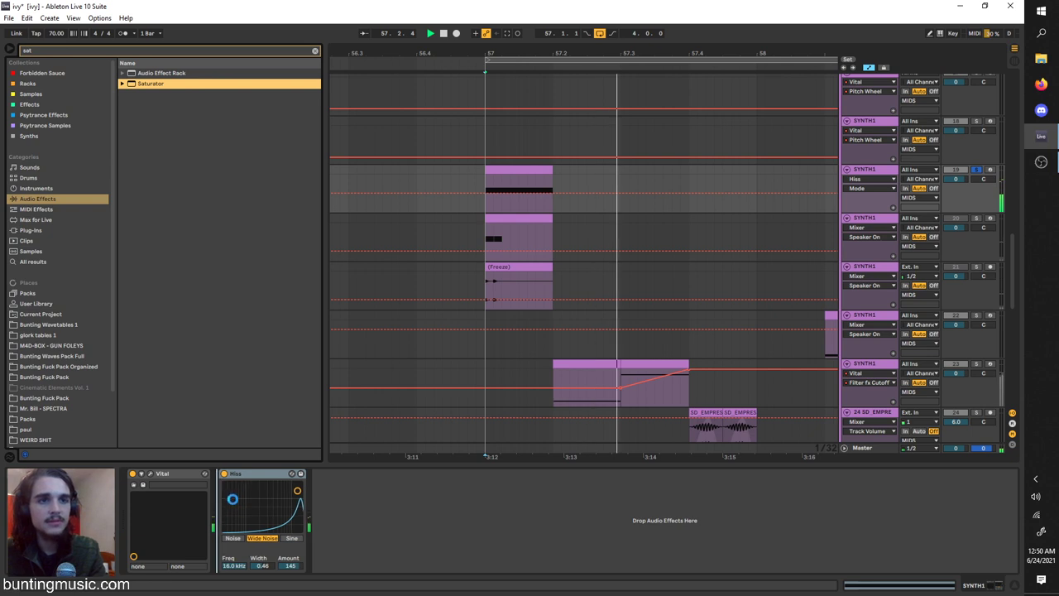
key("Return")
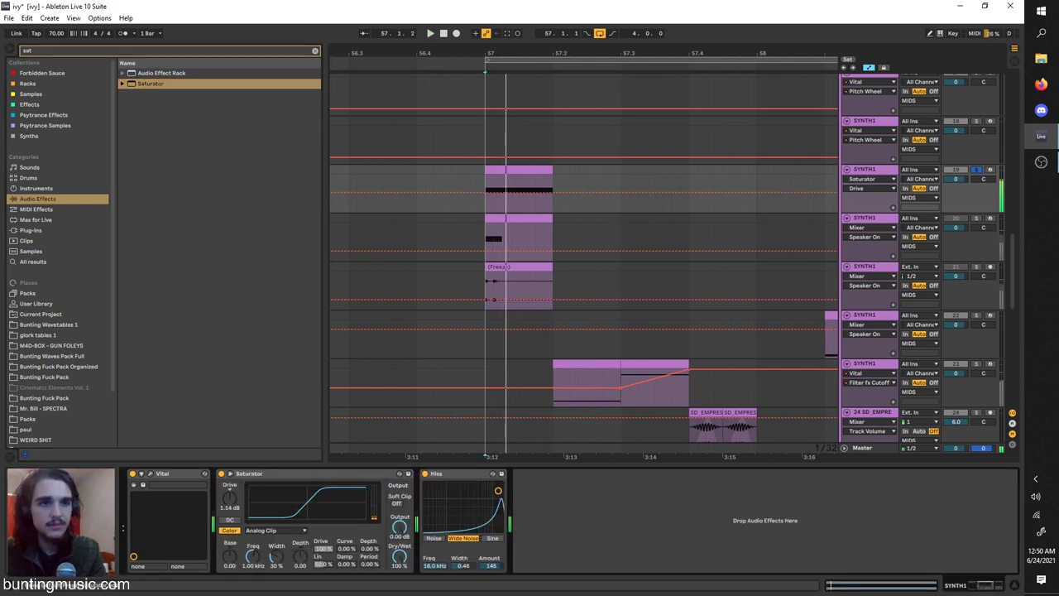
Step: Set the Saturator to 21.4 dB drive, base -16.3, frequency 2.41 kHz and depth 24.0
left_click_drag(230, 556, 230, 589)
left_click_drag(300, 558, 300, 496)
left_click_drag(253, 557, 253, 537)
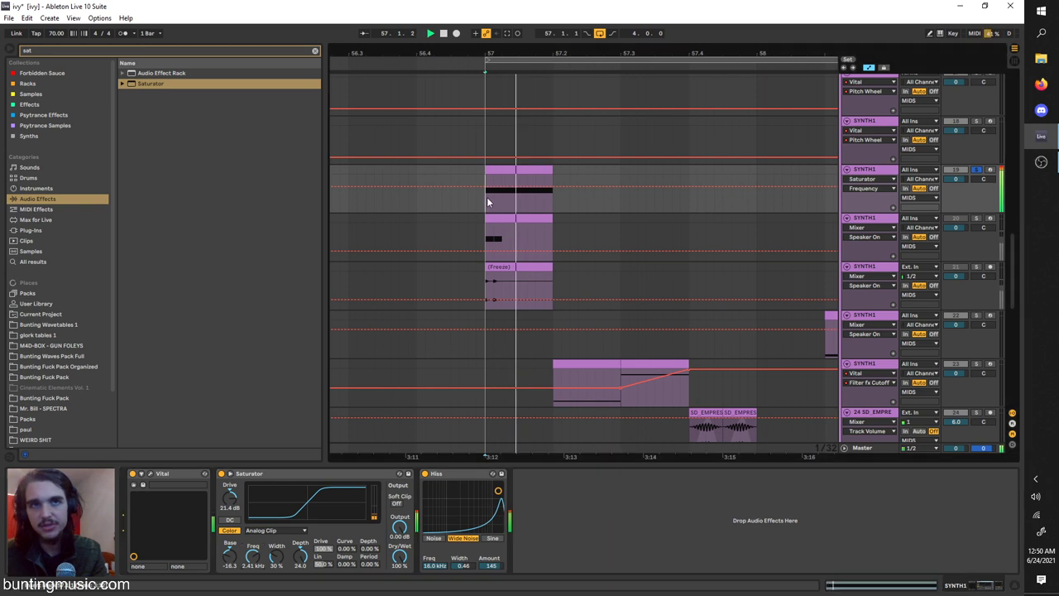
Step: Solo the SYNTH1 track whose clips start at 57.2, play it with its Amps and Hiss bypassed, and open its Vital
scroll(503, 255, "down", 3)
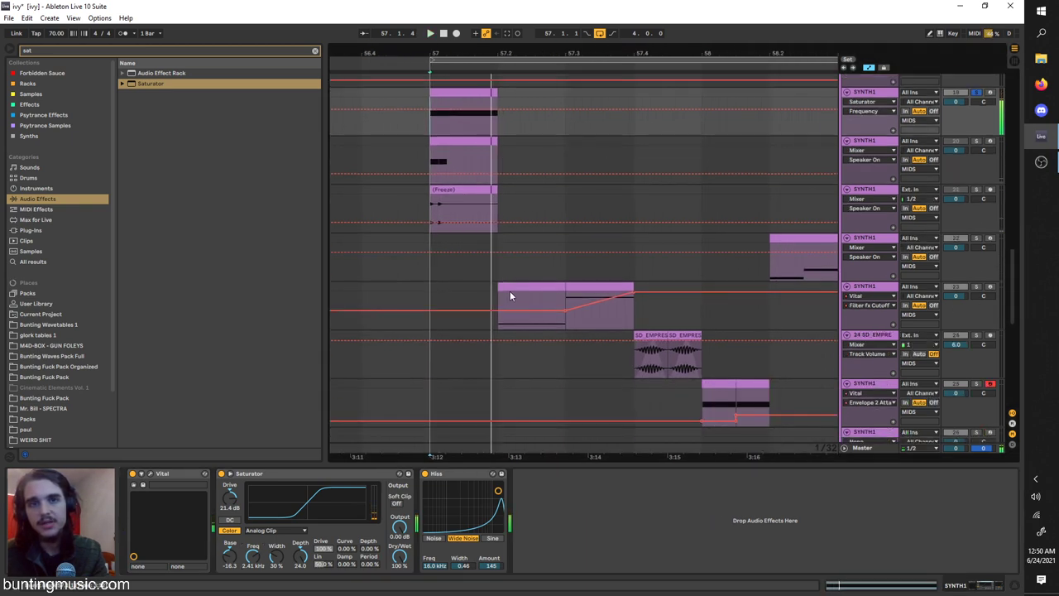
left_click(497, 306)
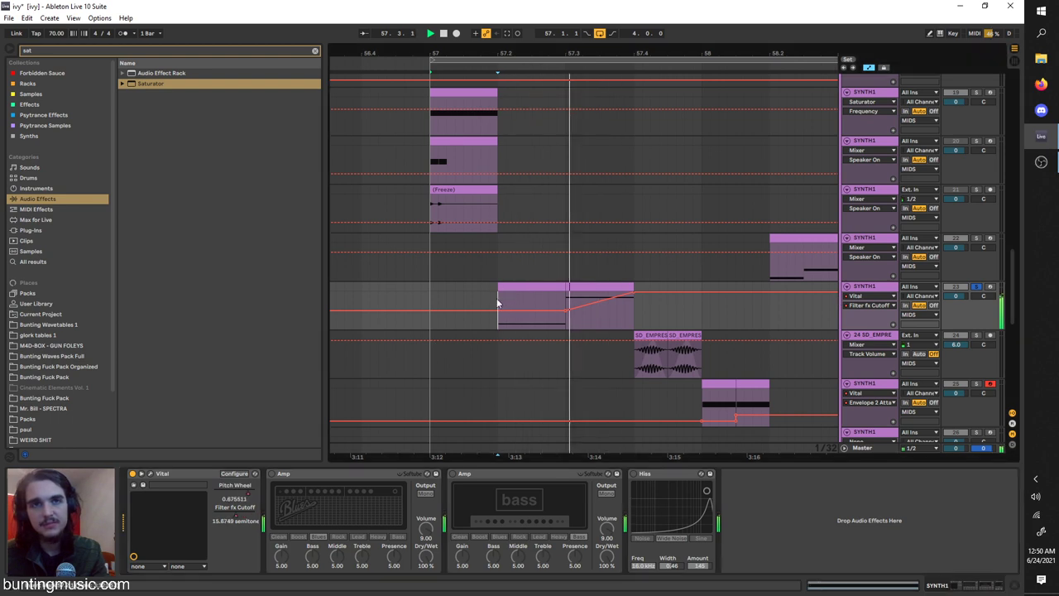
left_click(157, 475)
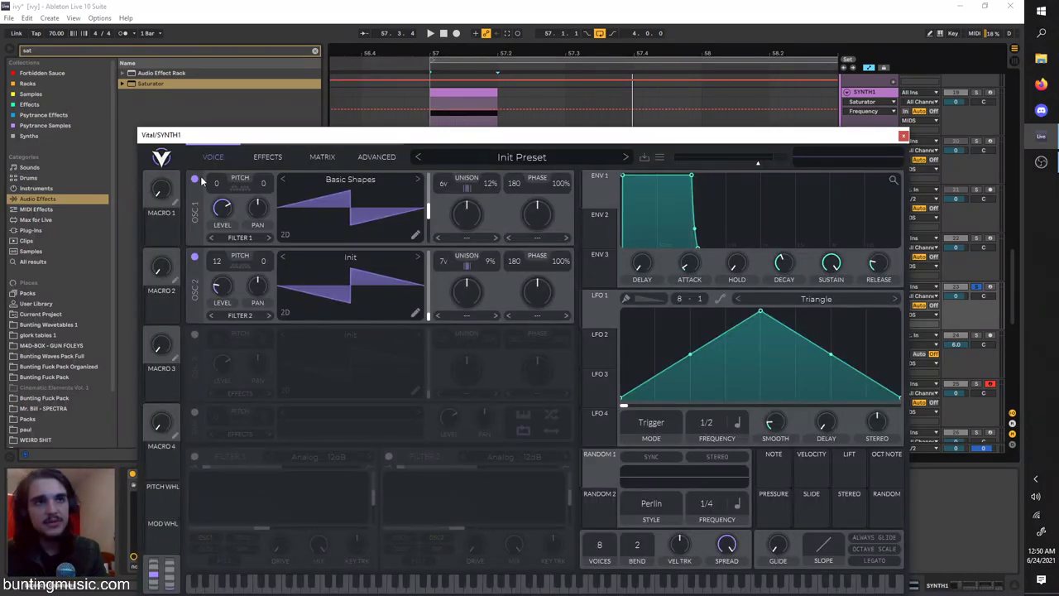
Step: Show the Basic Shapes wavetable choice for OSC 1, and set unison to 9 voices on OSC 1 and 6 on OSC 2
left_click(362, 179)
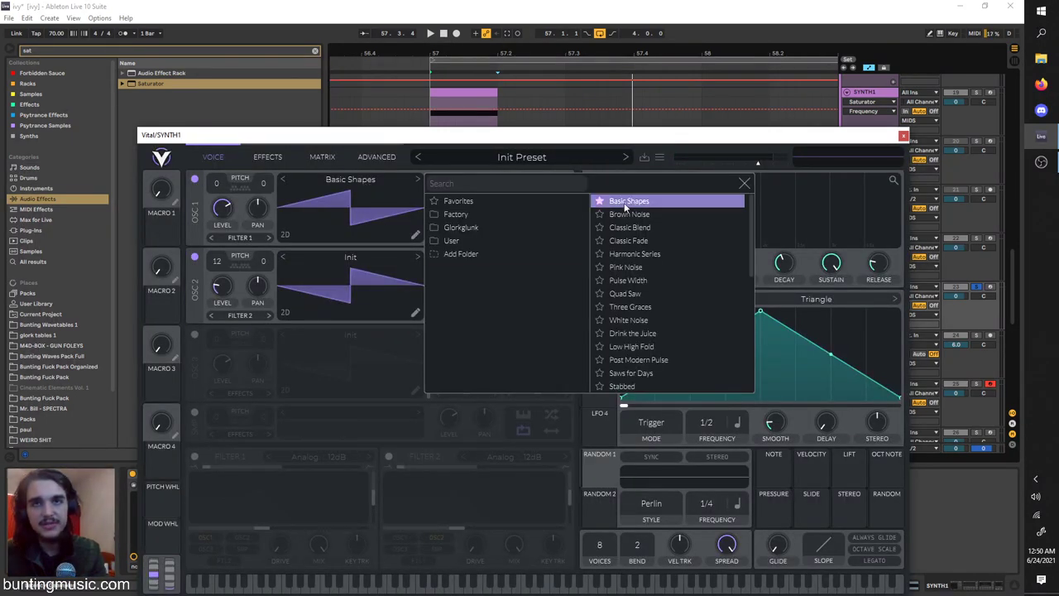
left_click(357, 218)
left_click_drag(427, 234, 424, 258)
left_click_drag(428, 220, 471, 234)
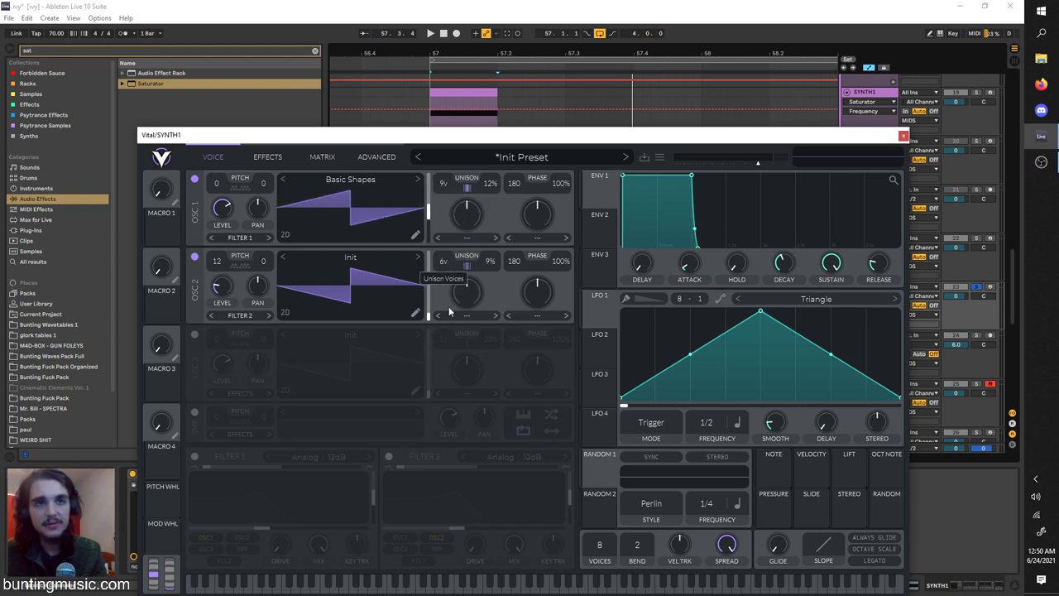
Step: Compare the sound with OSC 2 off and on, and check the filter on Vital's effects page
left_click(194, 256)
left_click(194, 256)
key("space")
left_click(268, 157)
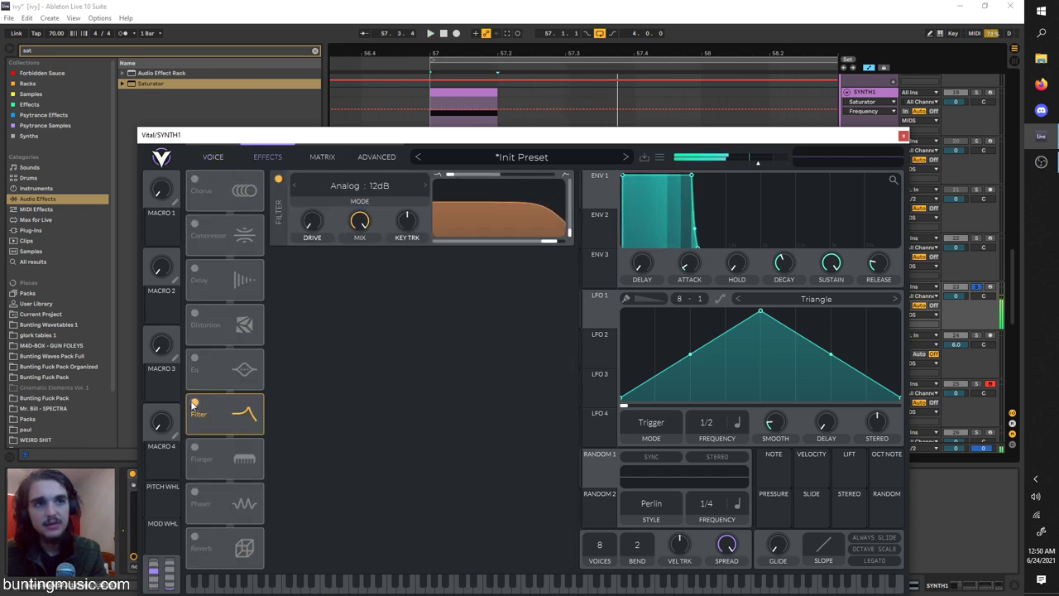
left_click(212, 156)
Step: Try wide unison detuning and settle on 13% for OSC 1 and 15% for OSC 2, with 10 voices on OSC 2
left_click_drag(501, 194, 466, 310)
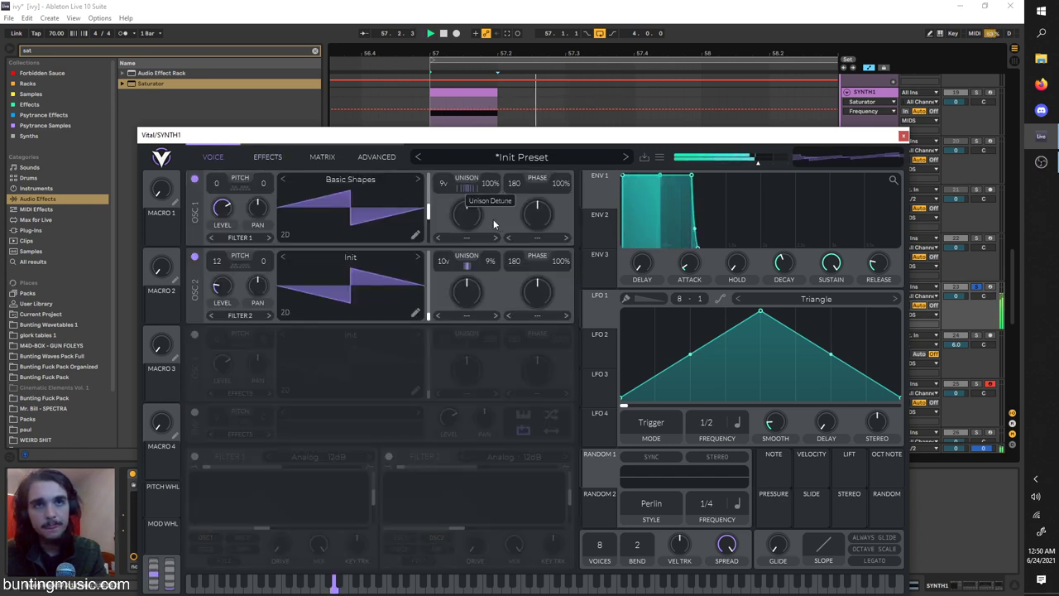
left_click_drag(494, 223, 490, 261)
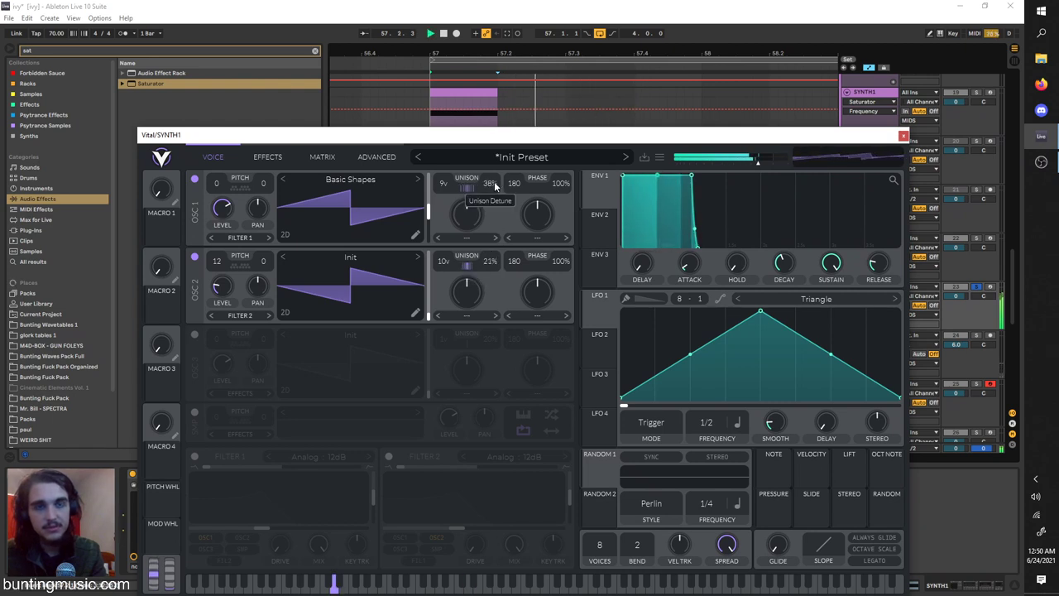
mouse_move(494, 189)
left_mouse_down()
mouse_move(490, 213)
mouse_move(494, 203)
left_mouse_up()
left_click_drag(489, 265, 474, 264)
Step: Set OSC 2's transpose to 12 semitones and play the clip, toggling OSC 2 and leaving it switched off
left_click(195, 257)
left_click(195, 257)
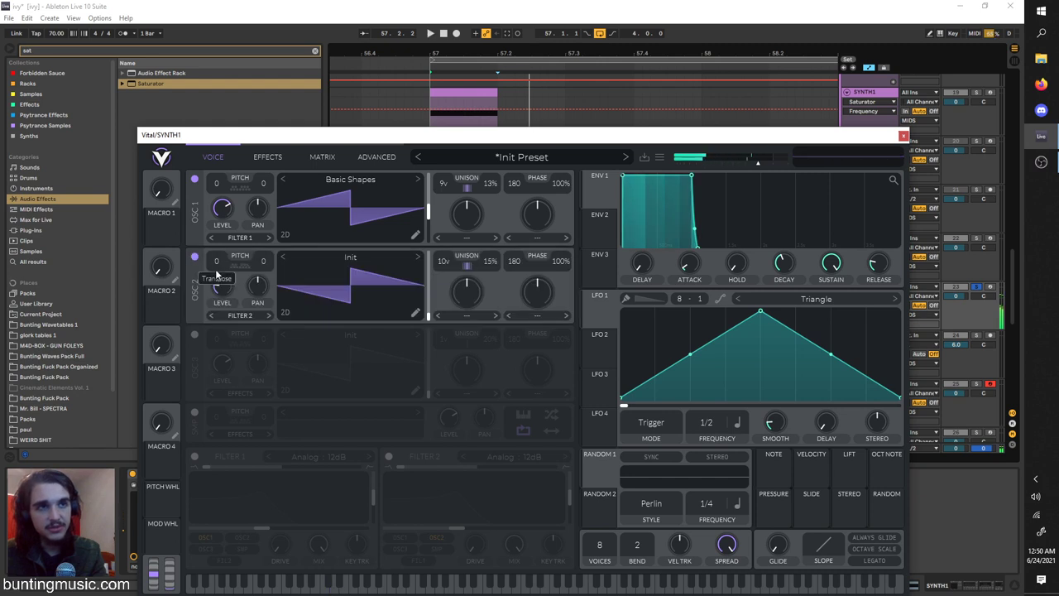
scroll(217, 269, "up", 12)
key("space")
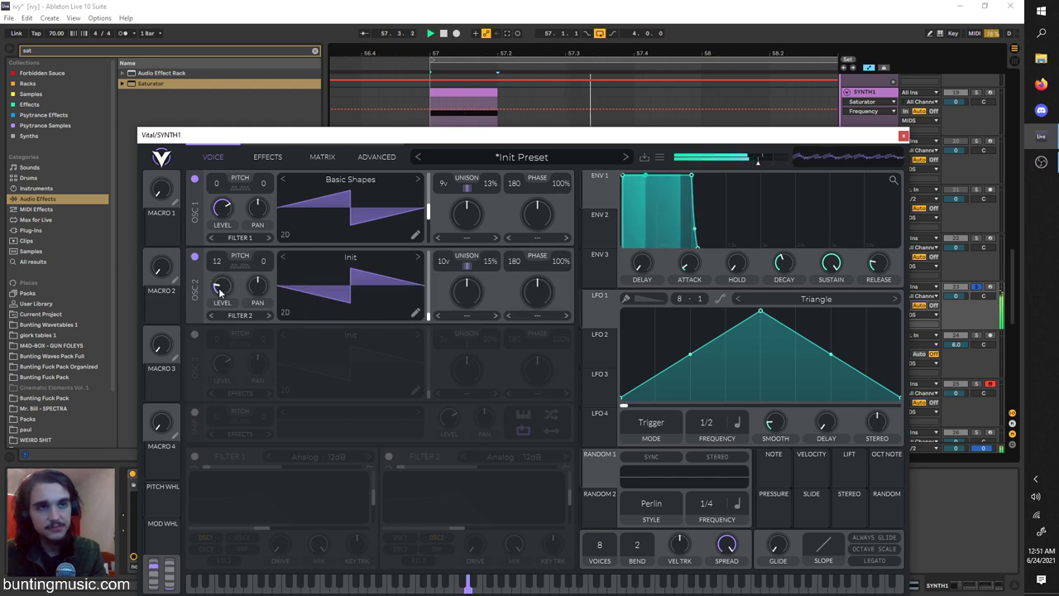
left_click(195, 257)
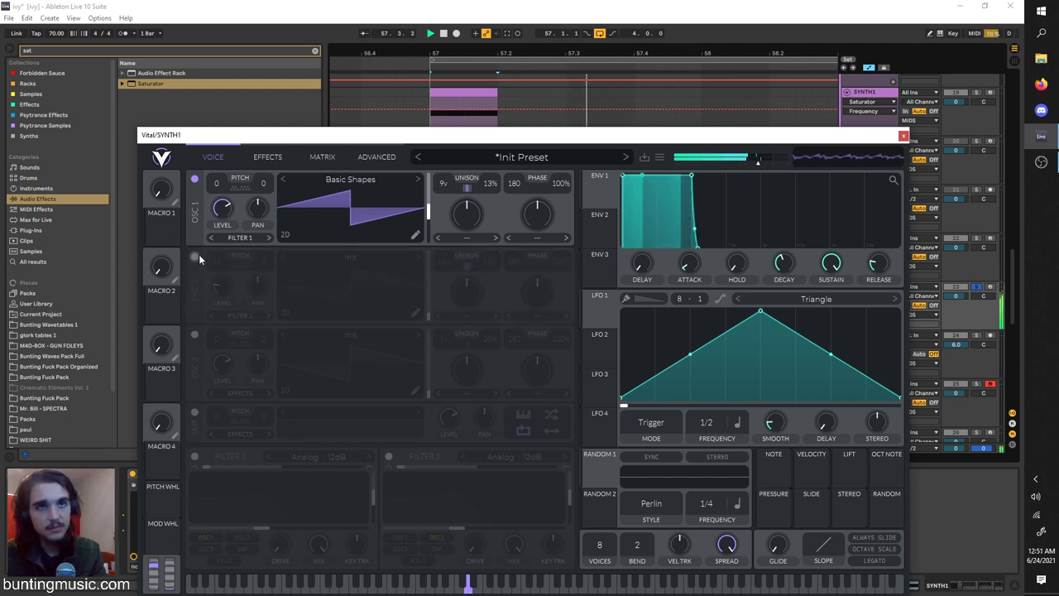
Step: Turn OSC 2 on, lower its level to about 0.085, and enable the Analog 12dB filter in Vital's effects
left_click(195, 257)
left_click_drag(225, 240, 218, 322)
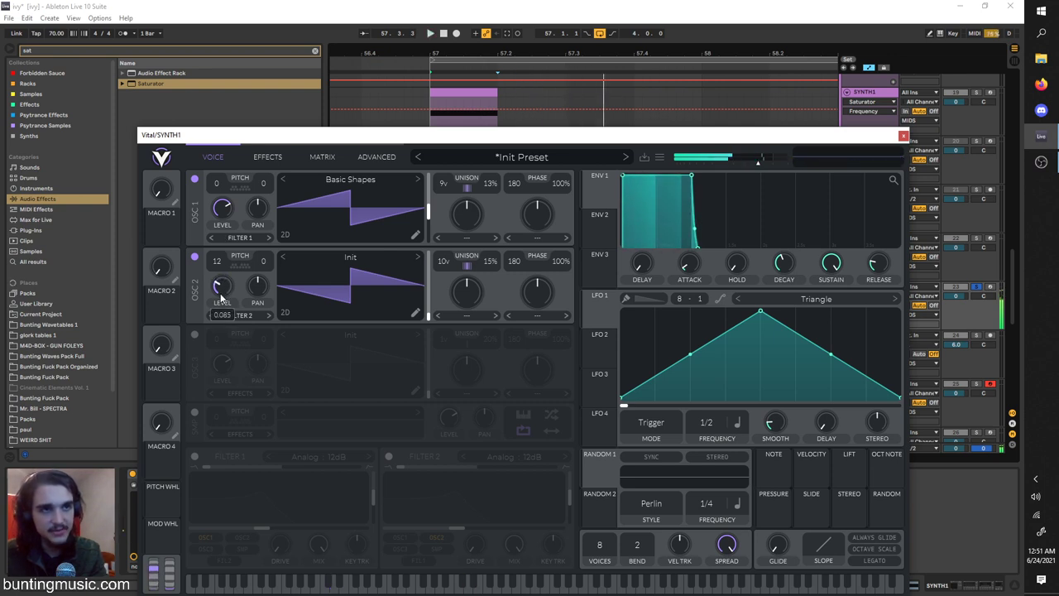
left_click(266, 157)
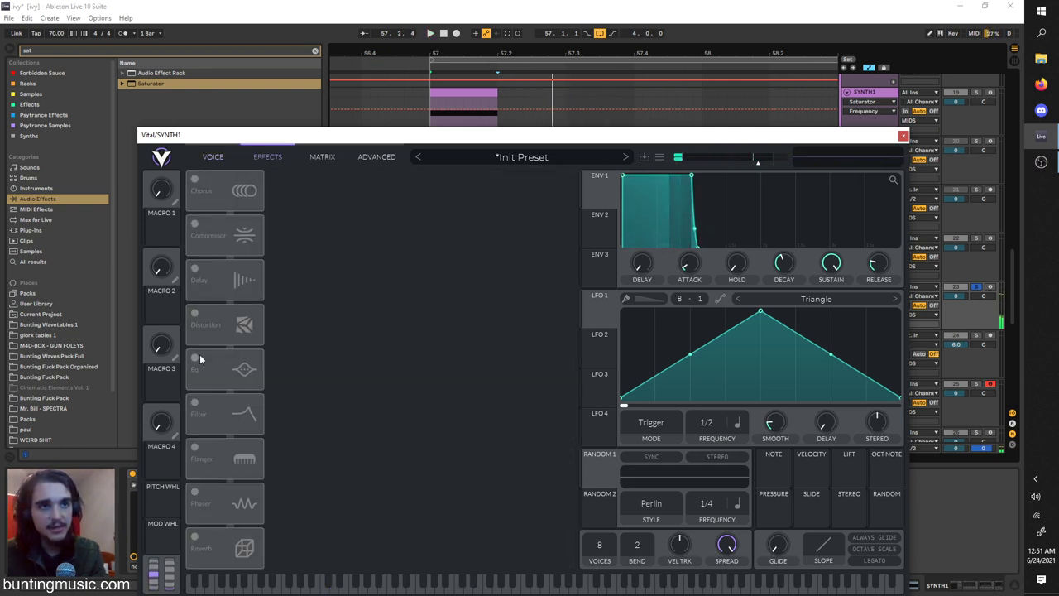
left_click(196, 404)
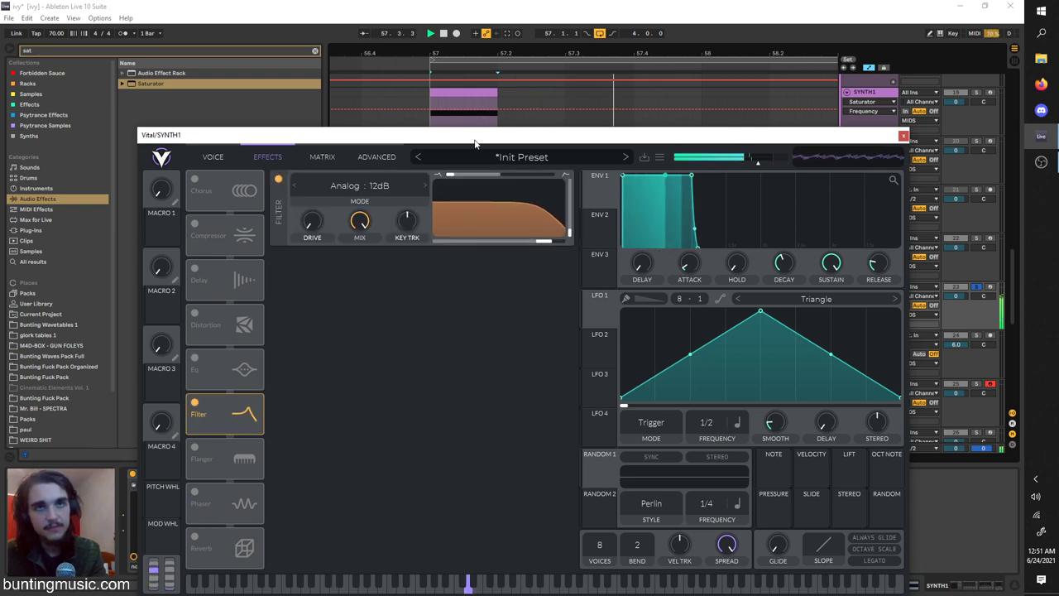
Step: Compare Vital's filter cutoff with the parameter exposed on the device, review both oscillators' settings, and close Vital
left_click_drag(474, 143, 707, 40)
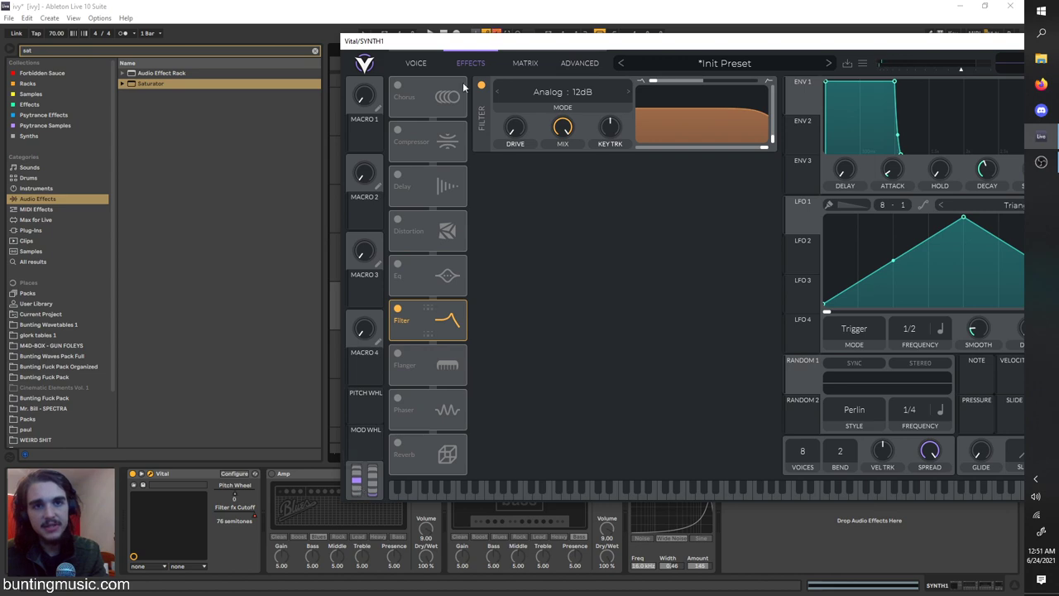
left_click_drag(505, 46, 371, 166)
left_click(325, 463)
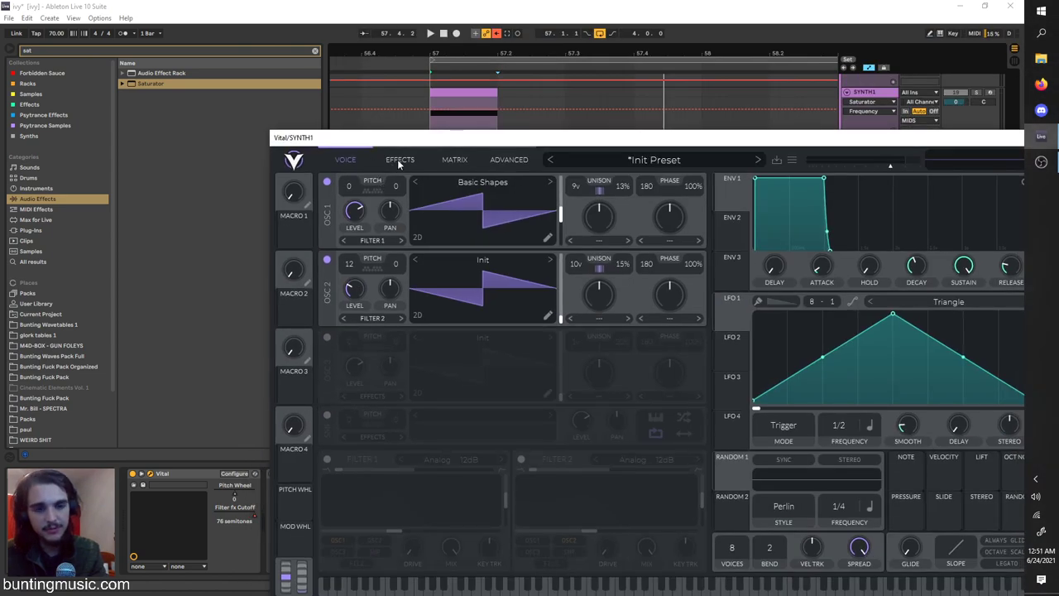
left_click_drag(466, 145, 235, 136)
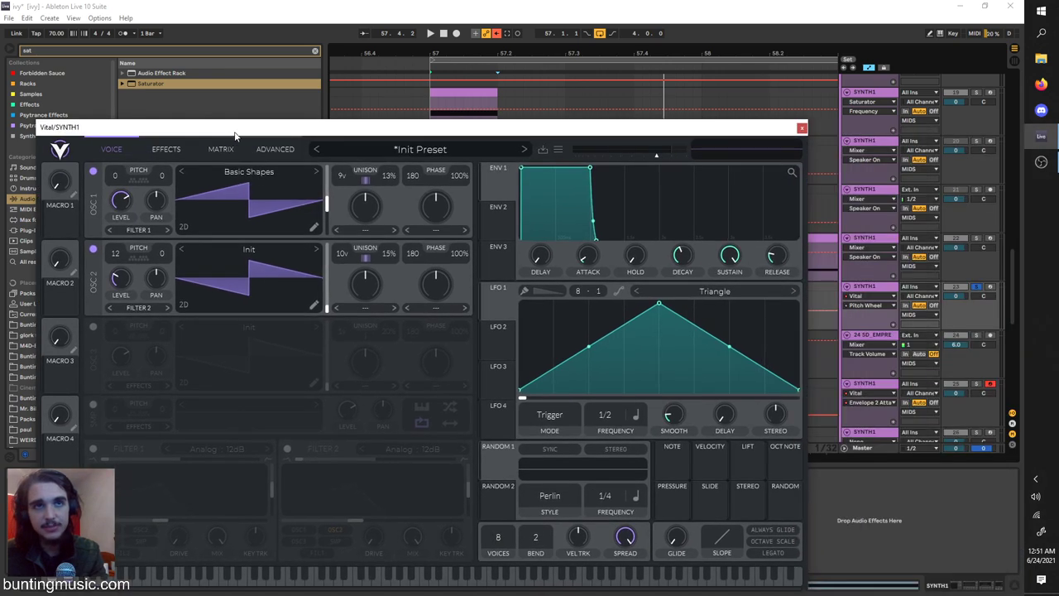
left_click(801, 130)
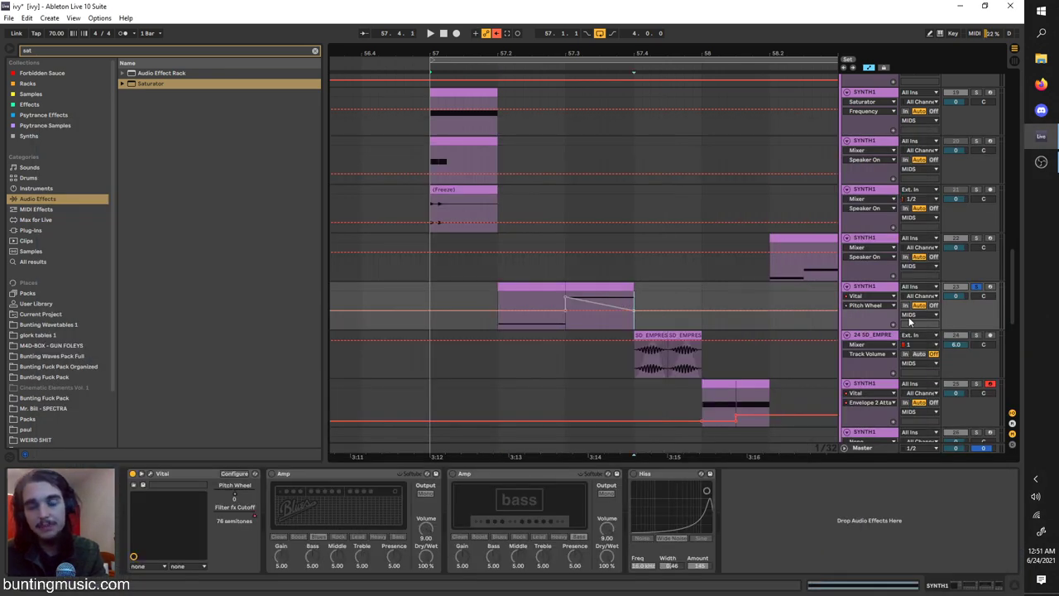
Step: Examine the two SD_EMPRESS_808 audio clips at 57.4 and play them
left_click(642, 360)
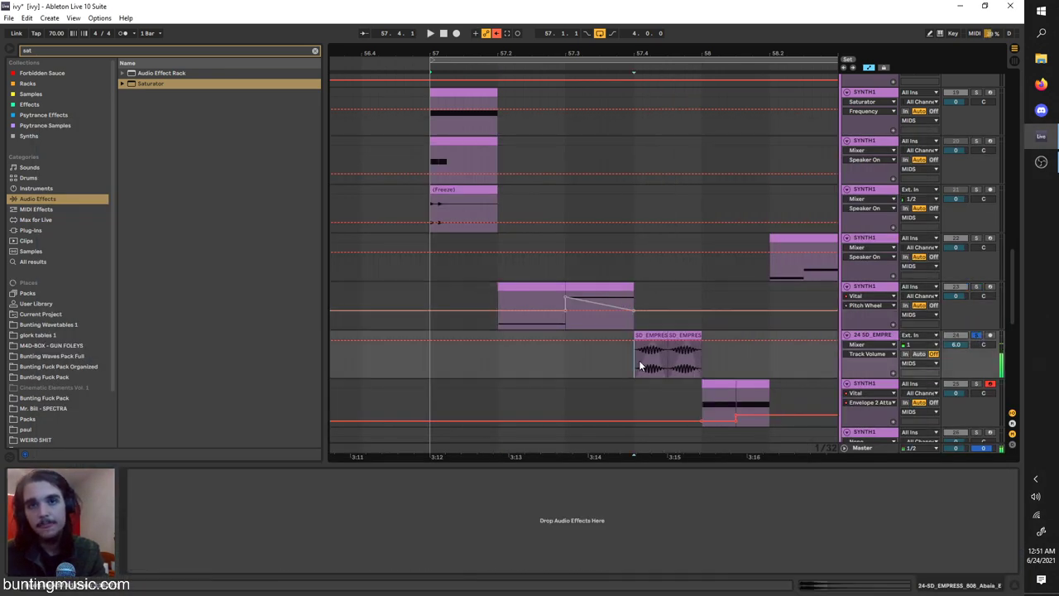
scroll(643, 359, "up", 3, "ctrl")
left_click(661, 326)
left_click(664, 337)
scroll(664, 351, "down", 3, "ctrl")
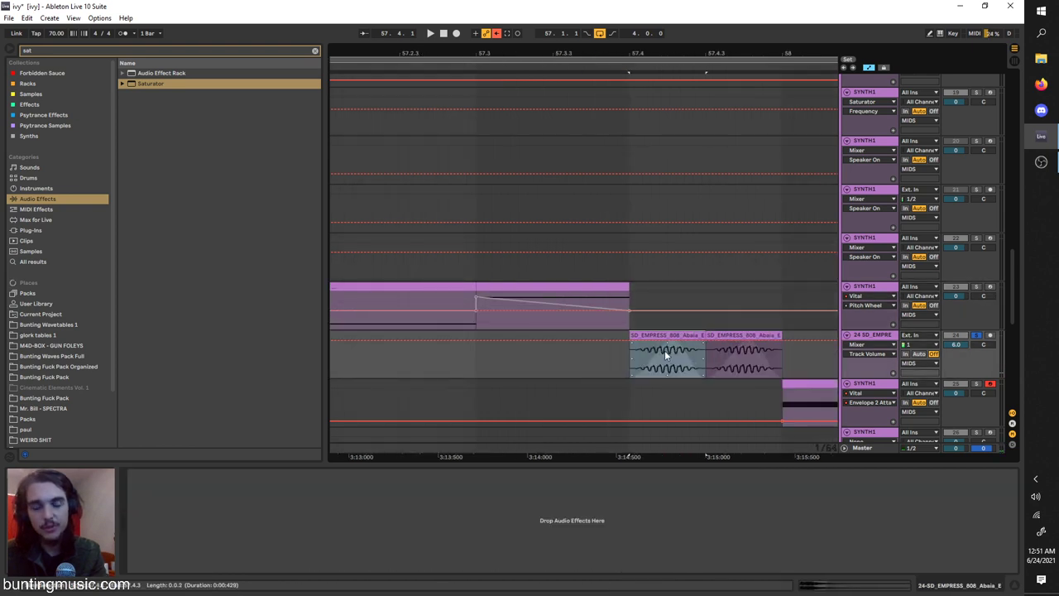
left_click(635, 368)
scroll(635, 369, "right", 2)
left_click(668, 335)
key("space")
left_click(559, 361)
key("space")
Step: Replay the 808 clips with automation hidden so that their fade curves can be inspected
key("space")
scroll(571, 354, "right", 1)
scroll(571, 356, "right", 1)
key("space")
left_click(575, 335)
scroll(559, 366, "down", 3)
left_click(523, 364)
key("space")
scroll(542, 349, "up", 3)
key("a")
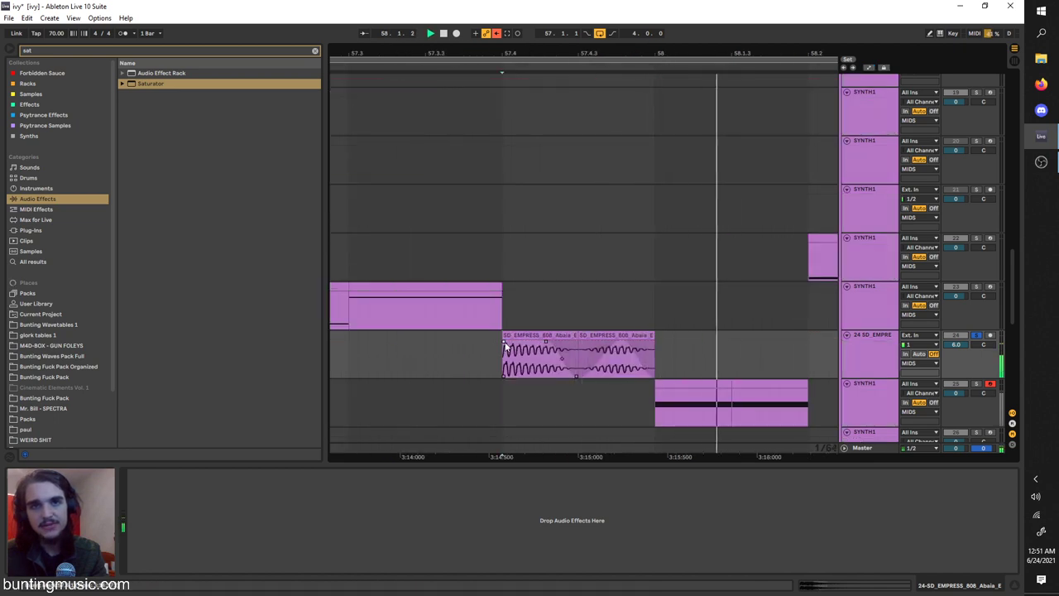
Step: Lengthen the fade-in on the first SD_EMPRESS_808 clip and compare its sound during playback
key("space")
key("space")
key("space")
key("space")
left_click_drag(505, 342, 548, 342)
key("space")
key("space")
Step: Play the synth clip at bar 58 and the following one at 58.2 on track 22
left_click(657, 404)
key("space")
key("space")
scroll(722, 356, "down", 3)
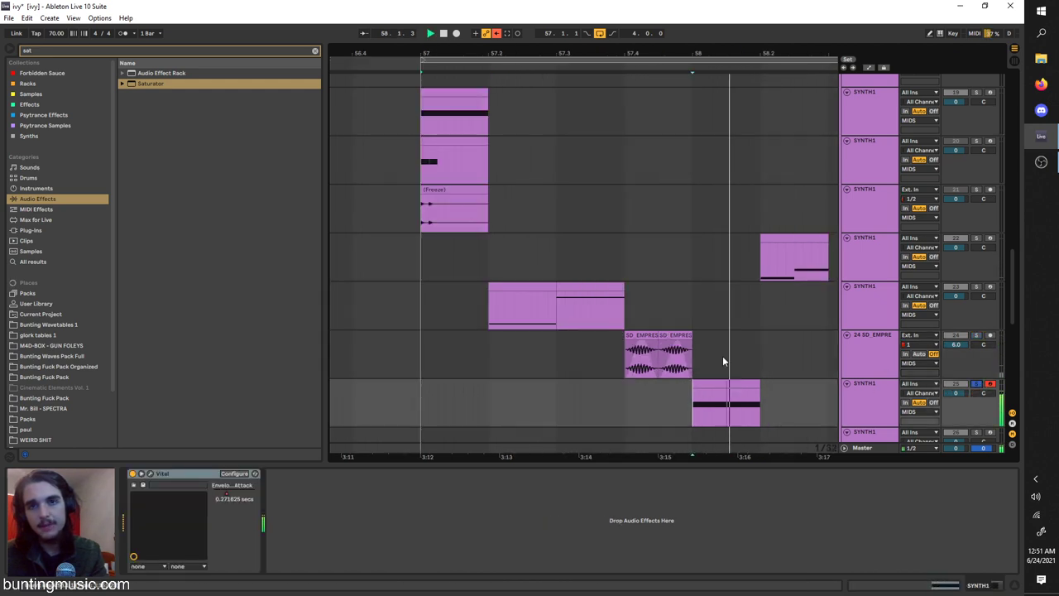
scroll(722, 355, "right", 2)
left_click(671, 258)
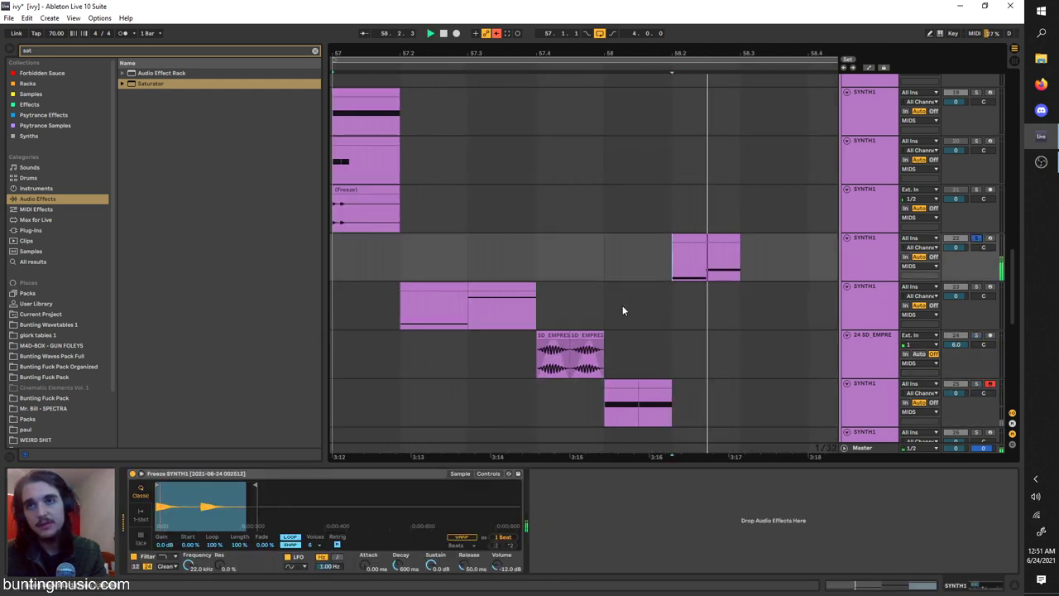
left_click(612, 266)
Step: Open Vital on track 25 and switch off OSC 3 and OSC 2 to hear OSC 1 alone
left_click(861, 397)
key("space")
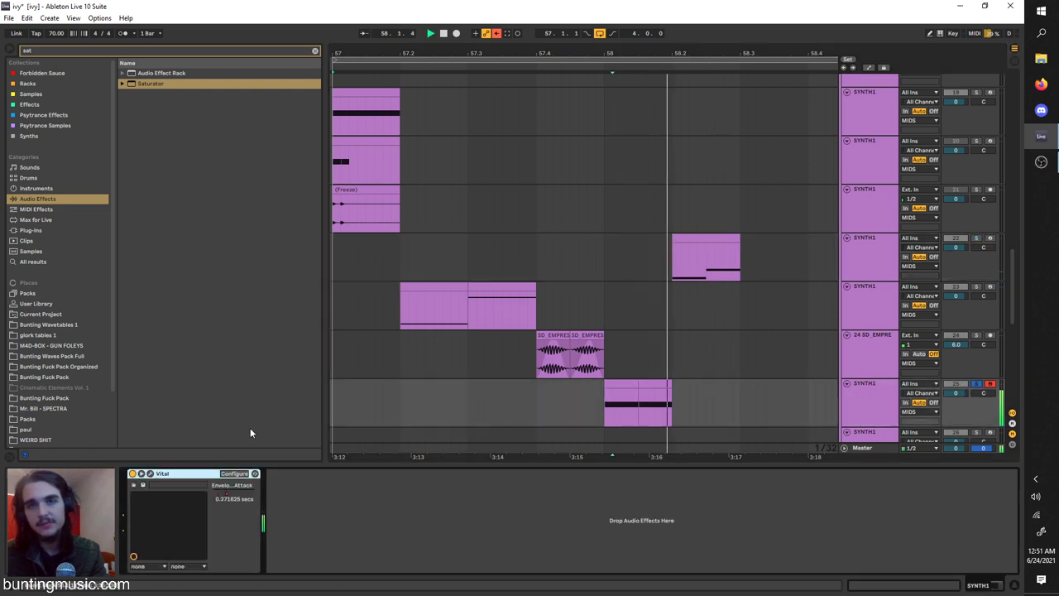
left_click(151, 474)
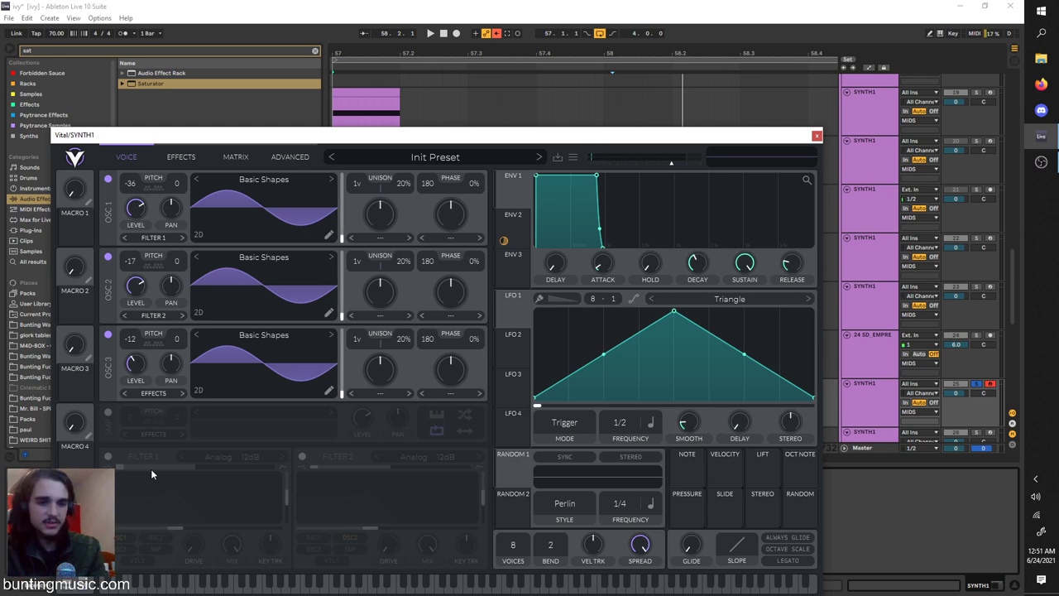
left_click(108, 333)
left_click(108, 256)
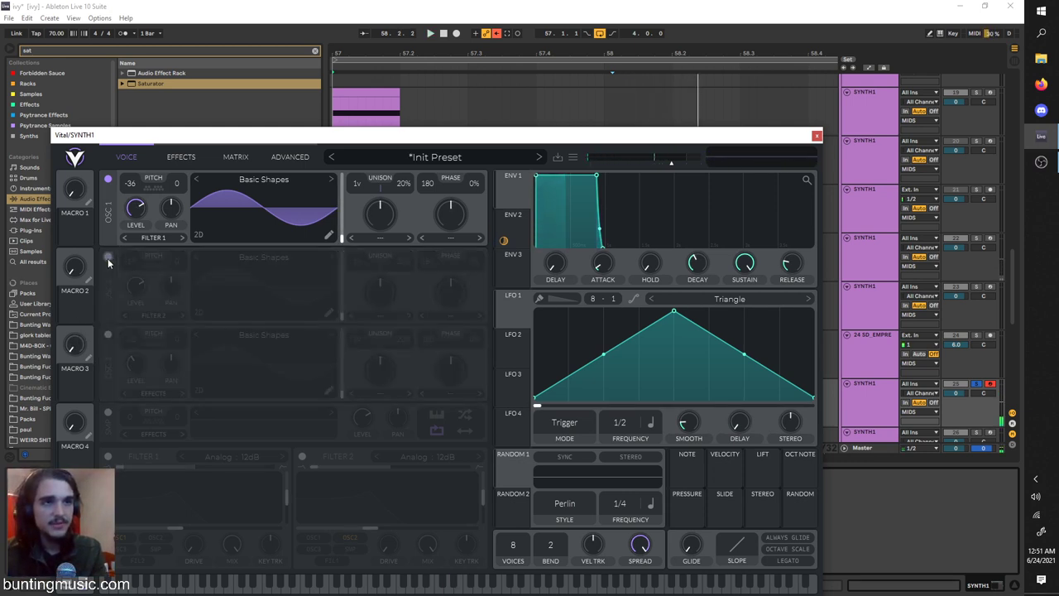
Step: Check Vital's effects page, turn OSC 2 and OSC 3 back on, and compare the layers during playback
left_click(177, 159)
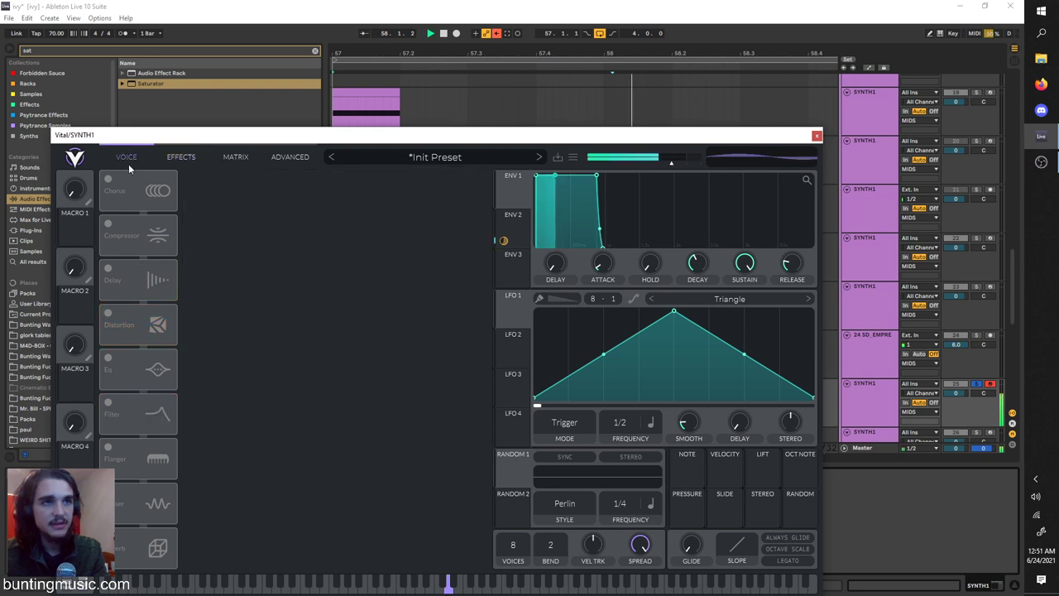
left_click(127, 158)
left_click(107, 257)
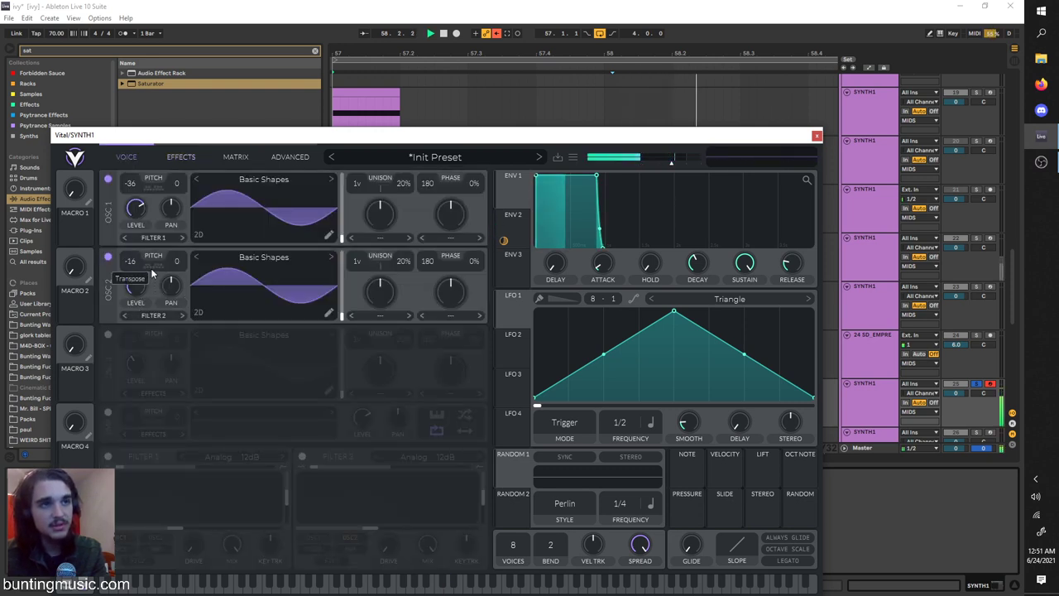
key("space")
left_click(107, 334)
key("space")
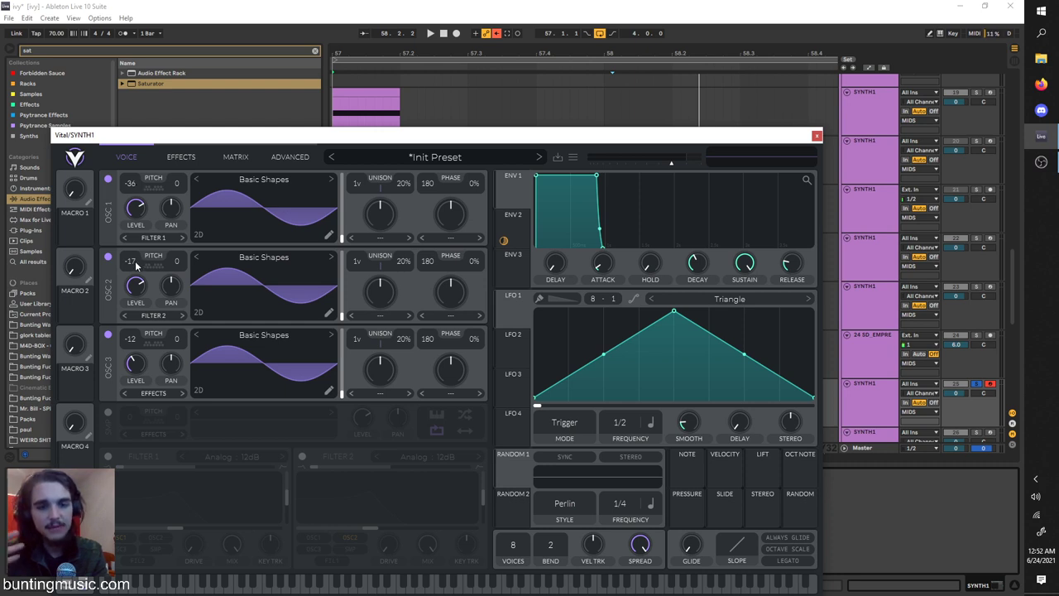
left_click(106, 337)
left_click(106, 337)
Step: Enable the Soft Clip distortion and the filter in the effects of track 25's Vital
left_click(171, 157)
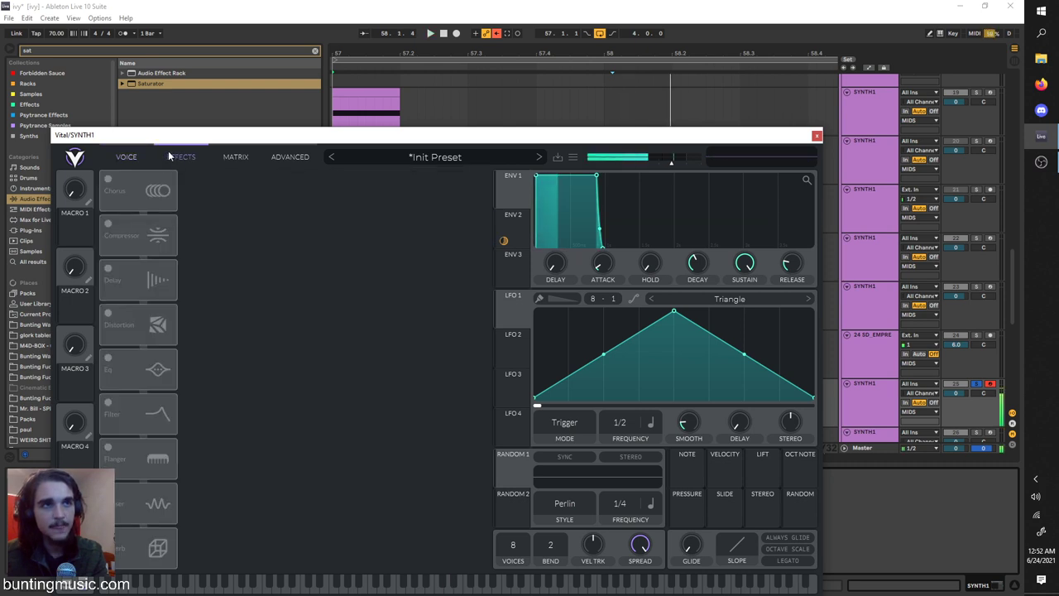
left_click(107, 313)
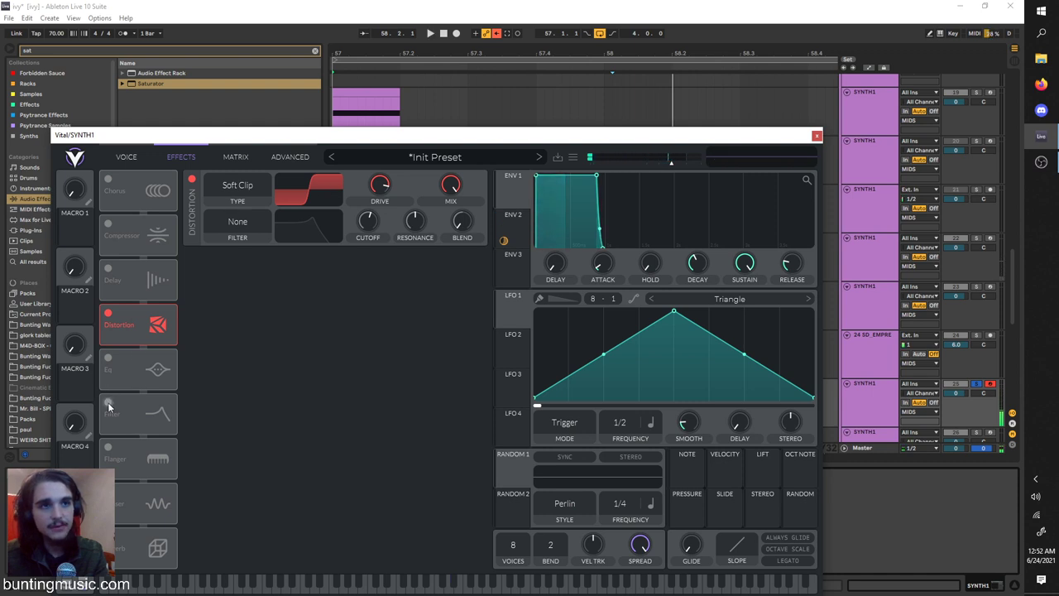
left_click(108, 403)
Step: Show ENV 2 alongside the filter and adjust its attack while replaying the clip
left_click(520, 222)
left_click_drag(556, 246, 373, 317)
key("space")
left_click_drag(602, 271, 601, 258)
key("space")
Step: Show the Envelope 2 attack automation on the bar 58 clip, replay it against Vital's envelope, and close Vital
left_click_drag(544, 137, 533, 552)
left_click(606, 407)
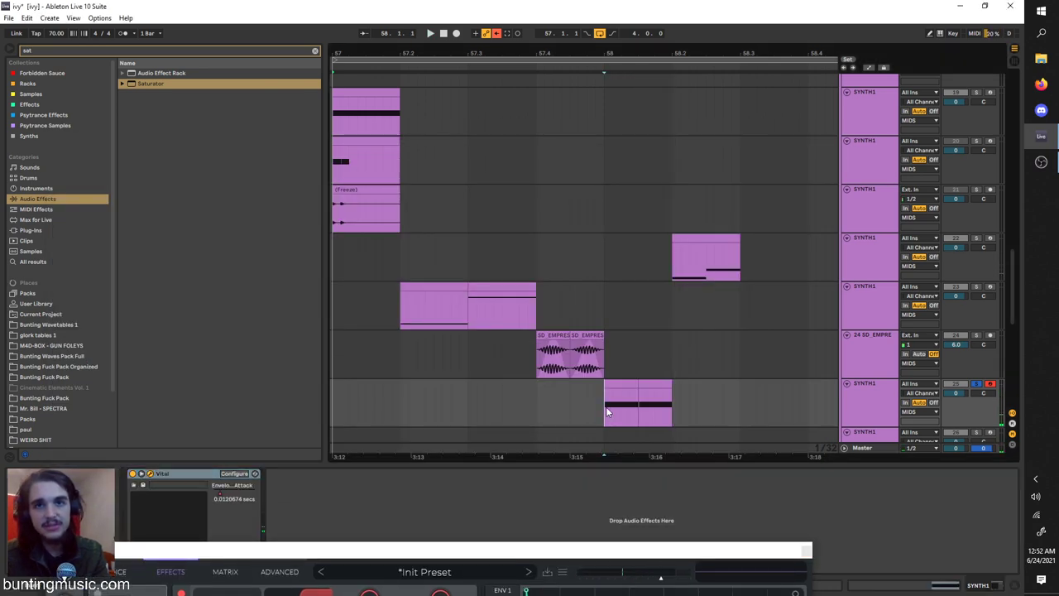
key("space")
key("a")
key("space")
key("space")
mouse_move(599, 549)
left_mouse_down()
mouse_move(606, 454)
mouse_move(536, 169)
left_mouse_up()
key("space")
key("space")
key("space")
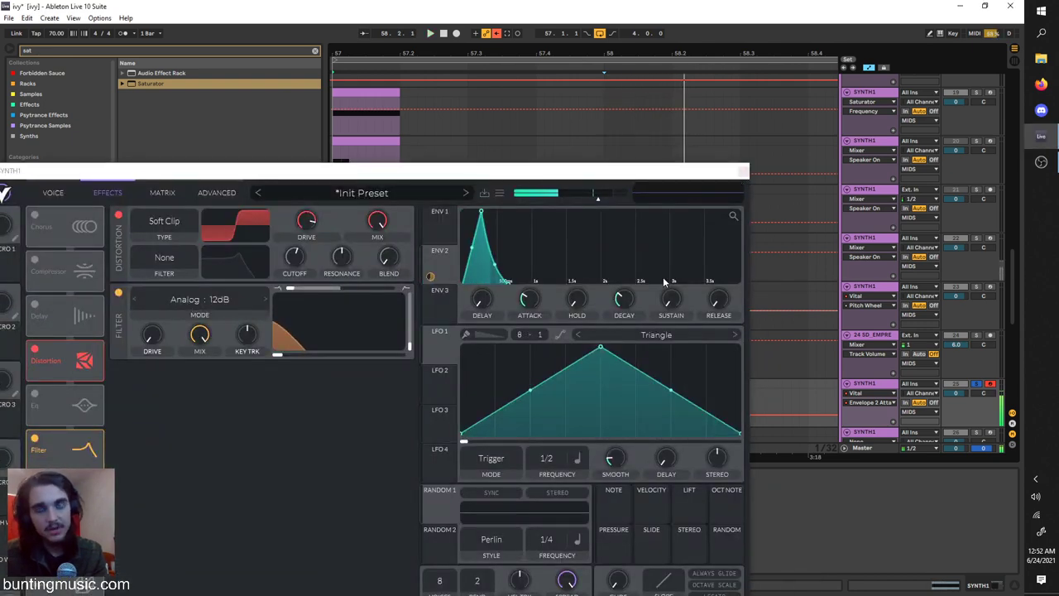
left_click(743, 172)
Step: Extend the track 22 synth clip that starts at 58.2 to about bar 59
left_click(697, 263)
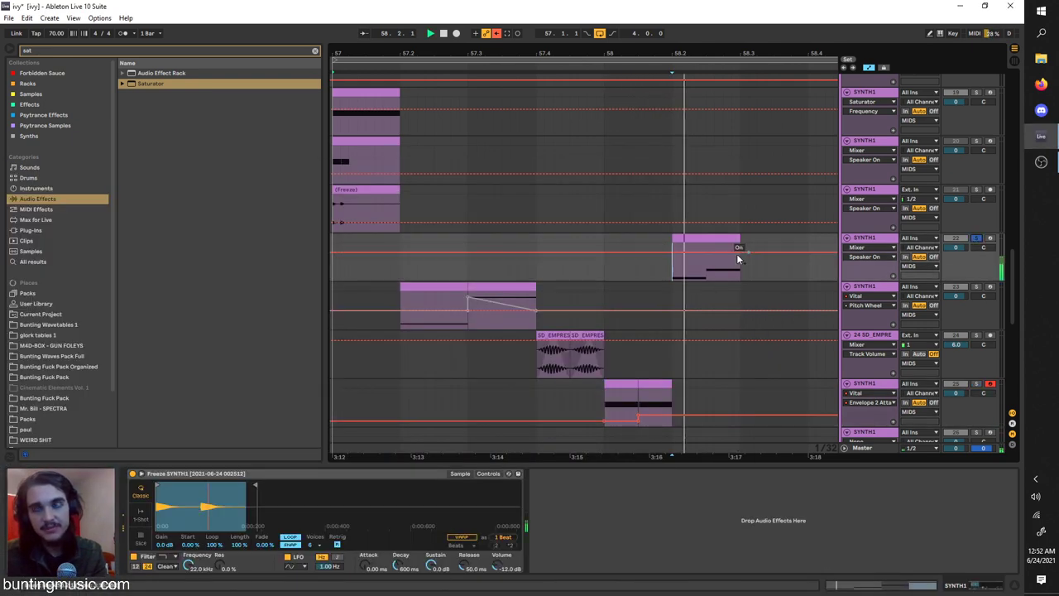
left_click(687, 241)
left_click_drag(744, 241, 837, 241)
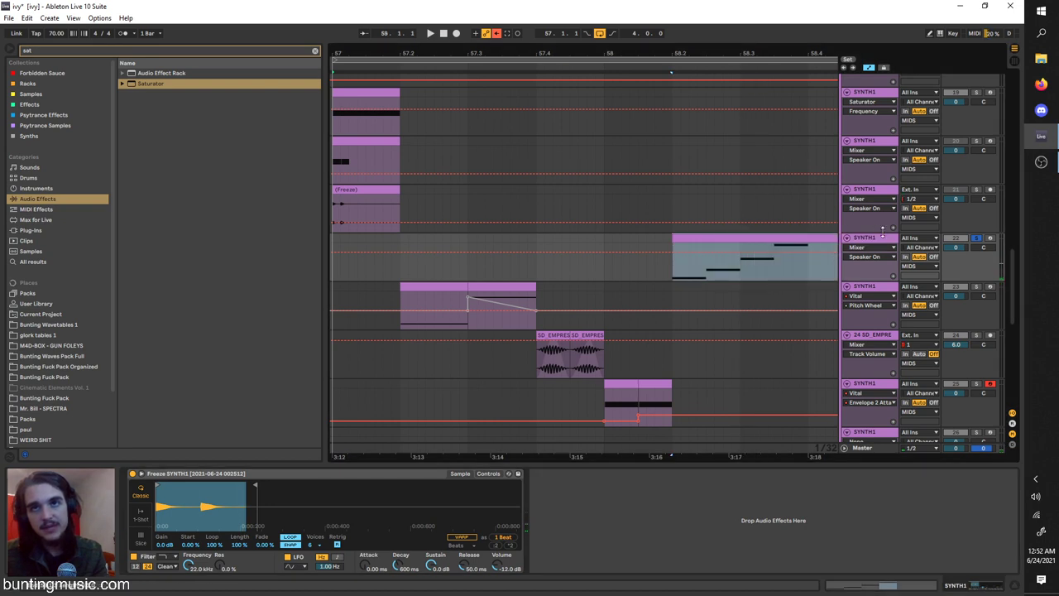
left_click(663, 274)
key("space")
key("ctrl+l")
Step: Play the extended track 22 clip from 58.2 and examine its rising notes and frozen-sample device
left_click(607, 269)
scroll(633, 275, "right", 2)
left_click_drag(664, 273, 533, 238)
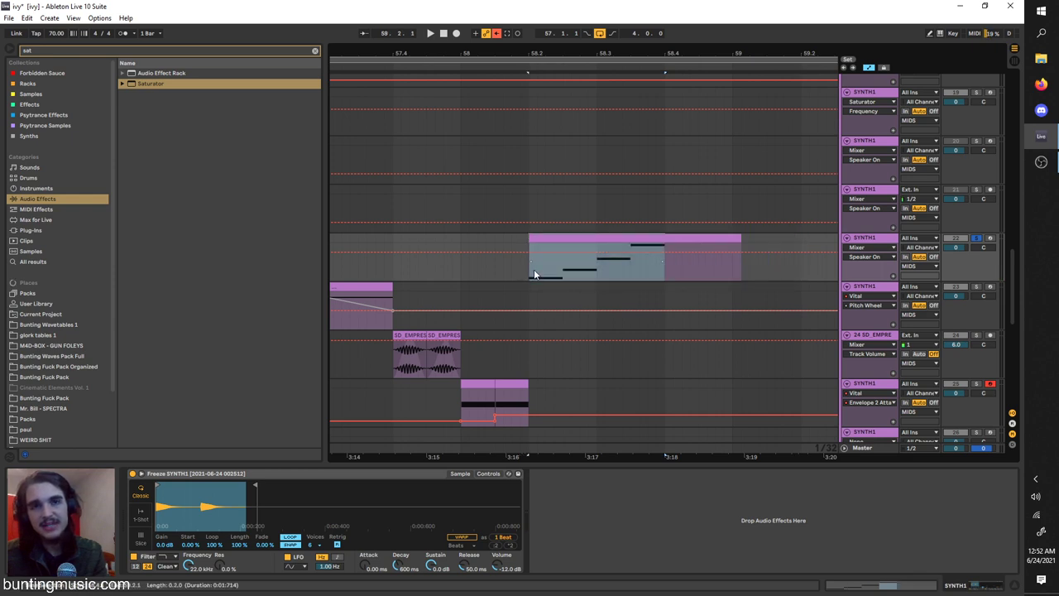
left_click(536, 273)
key("space")
scroll(508, 246, "down", 2)
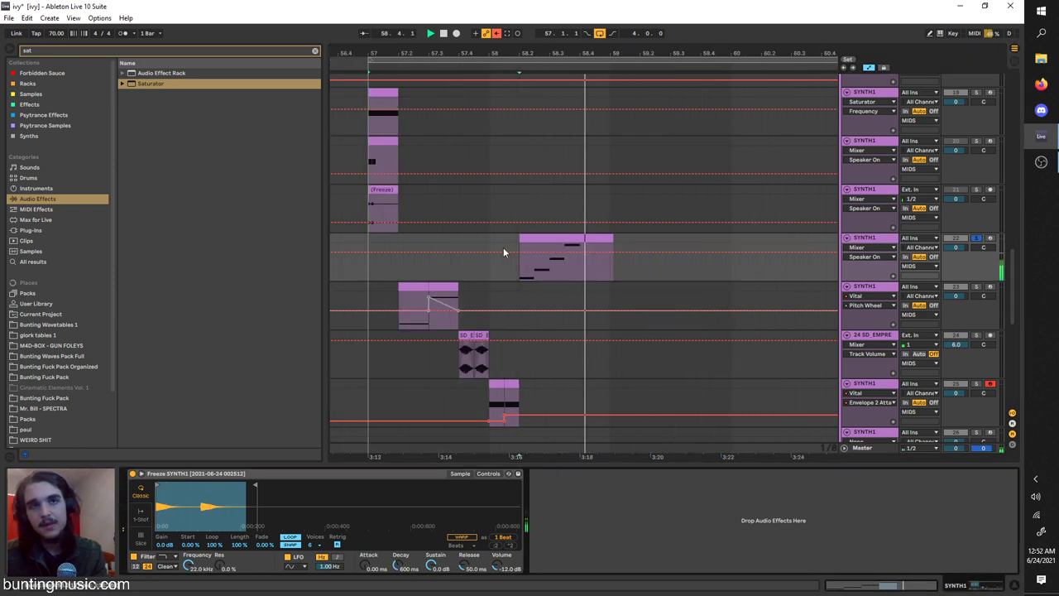
key("space")
key("space")
scroll(506, 280, "up", 2)
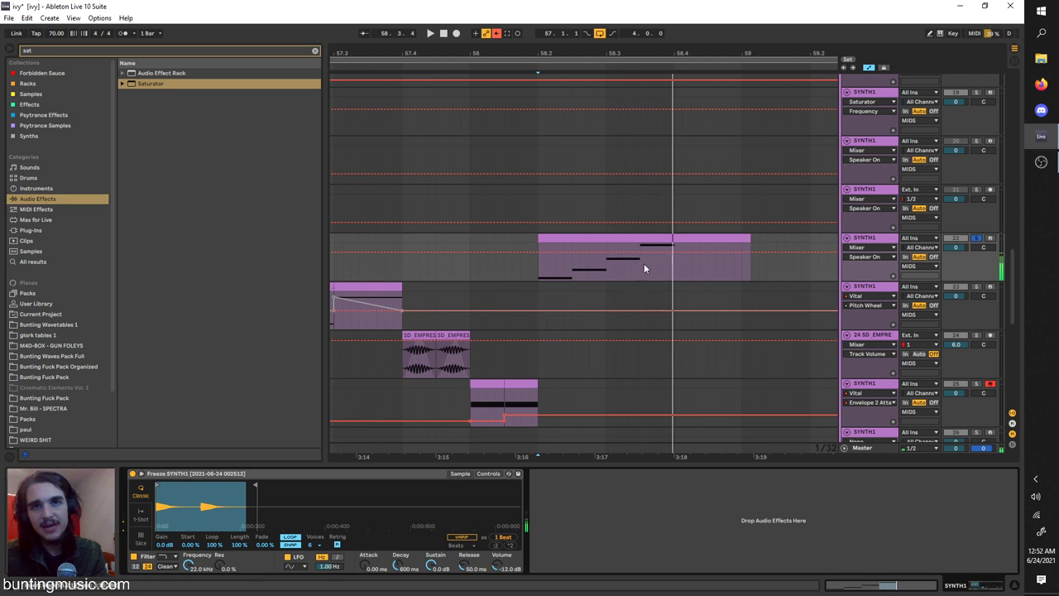
key("space")
left_click(651, 237)
double_click(881, 239)
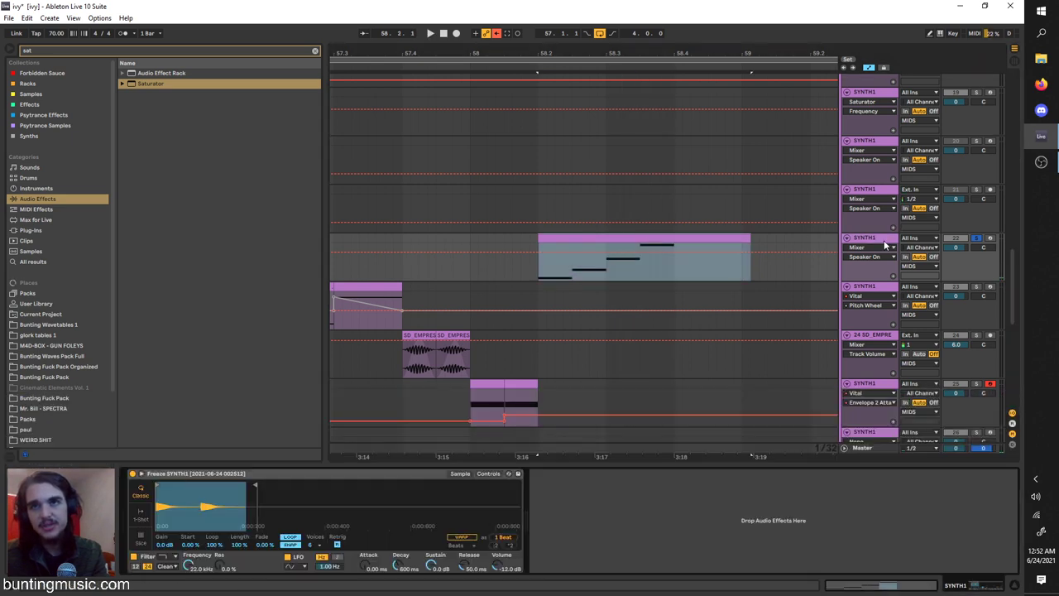
Step: Play the short-note clip at bar 57 on track 20
scroll(399, 270, "left", 1)
scroll(397, 270, "left", 2)
scroll(388, 238, "up", 1)
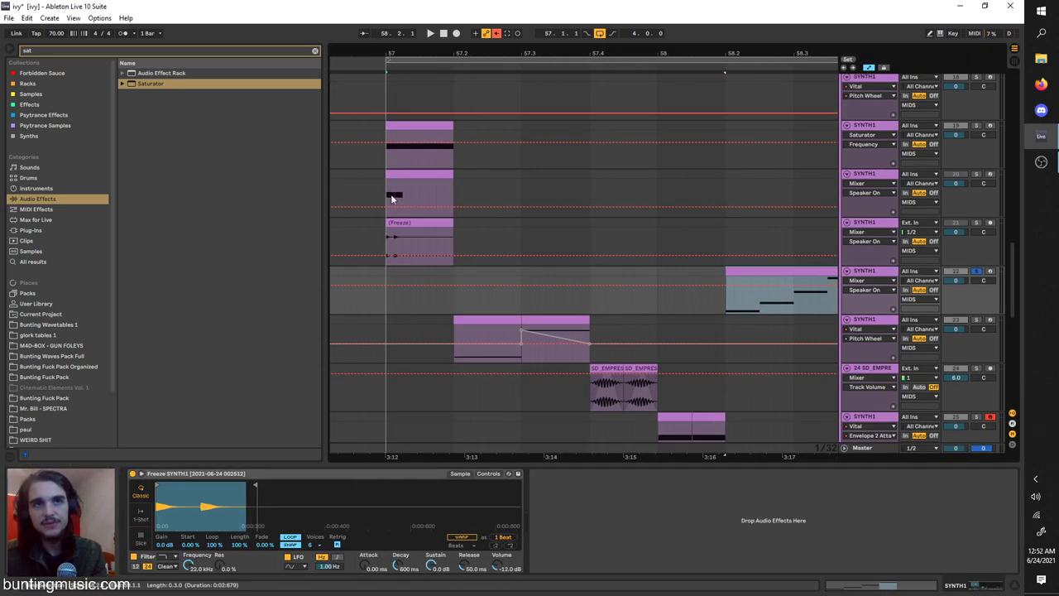
left_click(392, 201)
key("space")
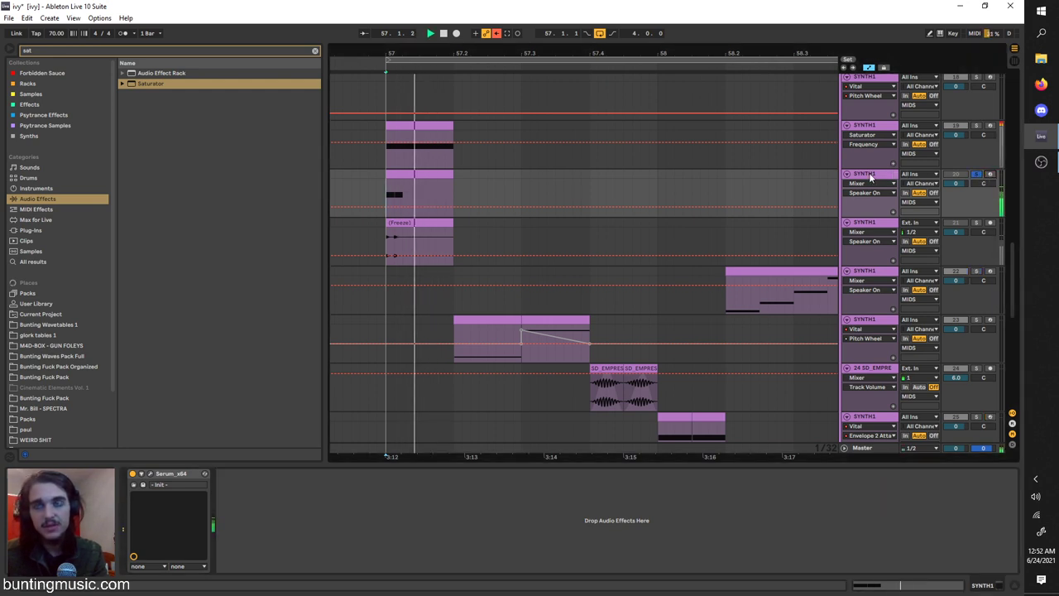
key("space")
Step: Open Serum on track 20, set ENV 1's decay to 100 ms, replay the clip, and close Serum
left_click(149, 474)
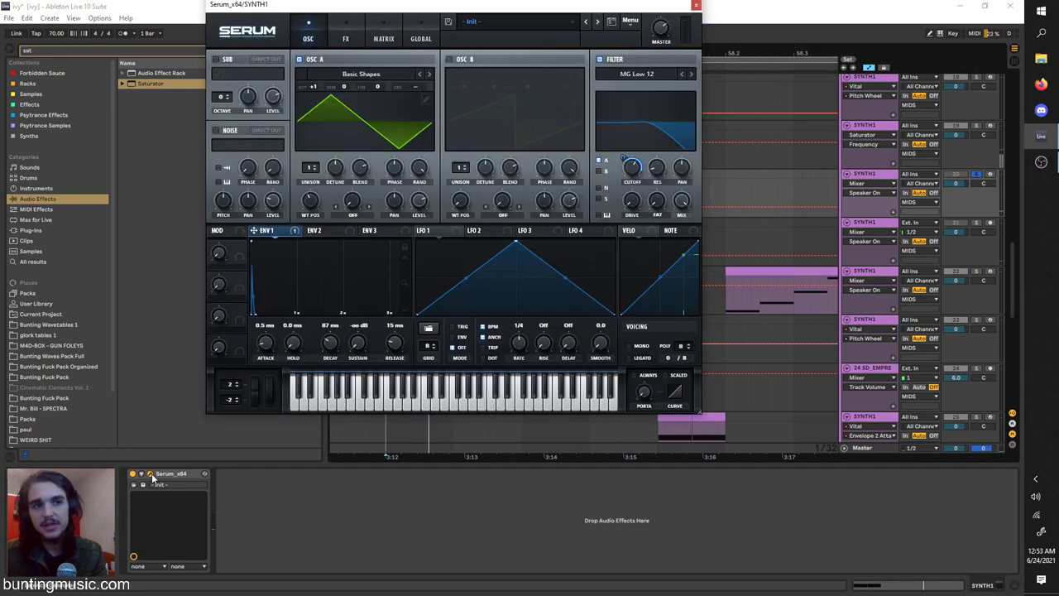
key("space")
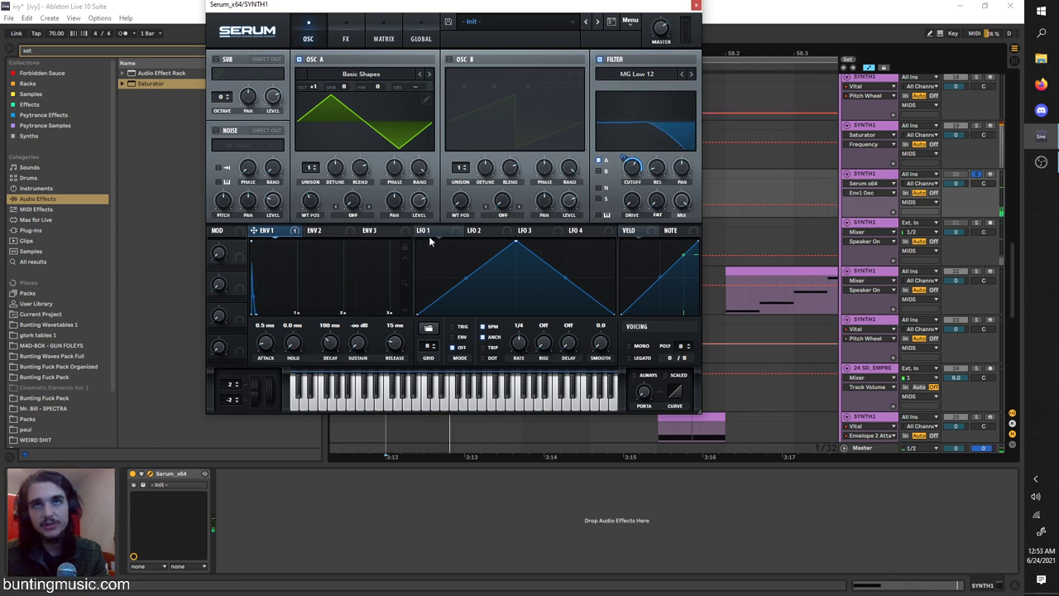
key("space")
key("space")
left_click(696, 5)
Step: Freeze track 20, the SYNTH1 track that holds Serum
scroll(406, 193, "up", 3)
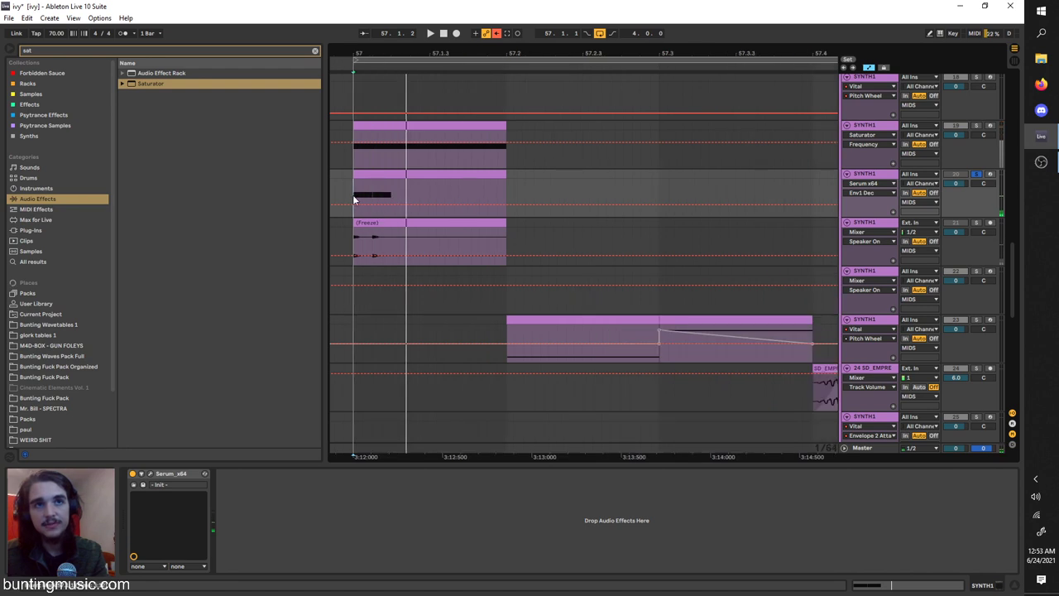
right_click(868, 163)
left_click(863, 184)
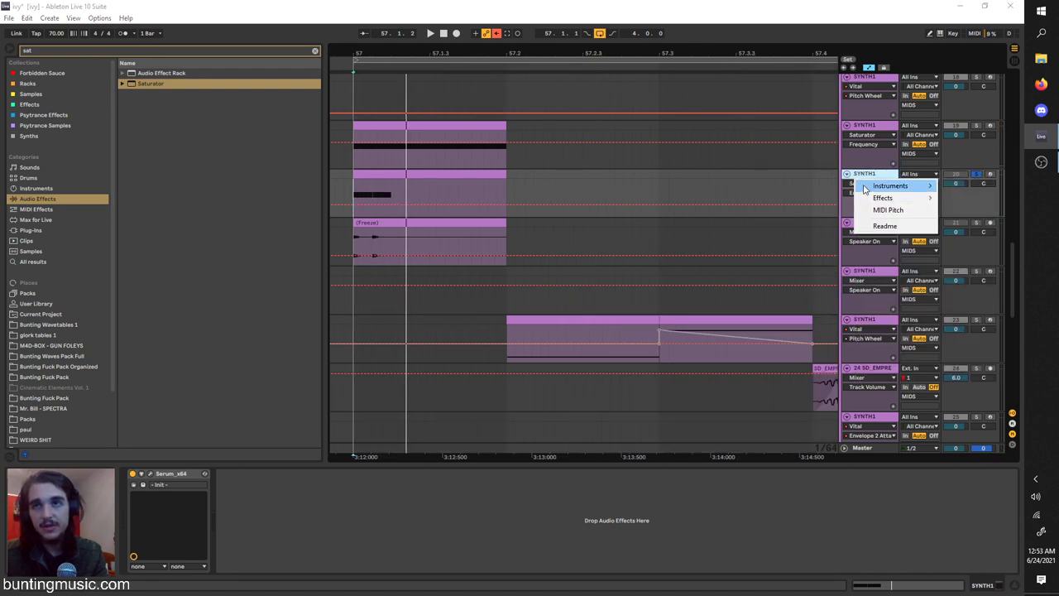
right_click(869, 173)
left_click(893, 238)
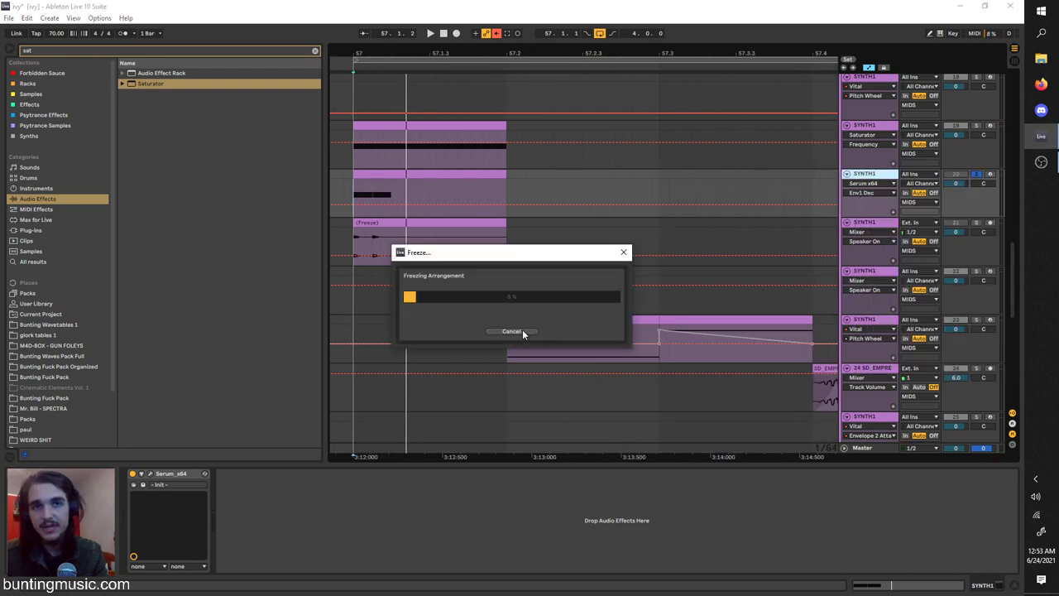
Step: Cancel the running freeze of track 20, then solo track 21 and play its frozen clip from bar 57
left_click(522, 332)
left_click(975, 224)
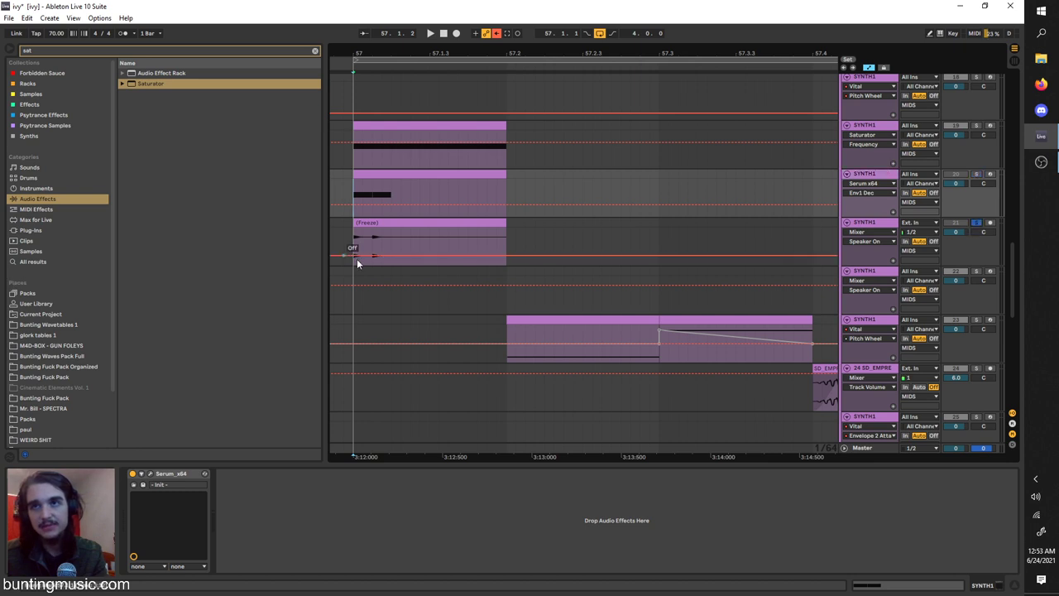
left_click(355, 243)
key("space")
scroll(355, 243, "down", 2)
key("space")
left_click(878, 270)
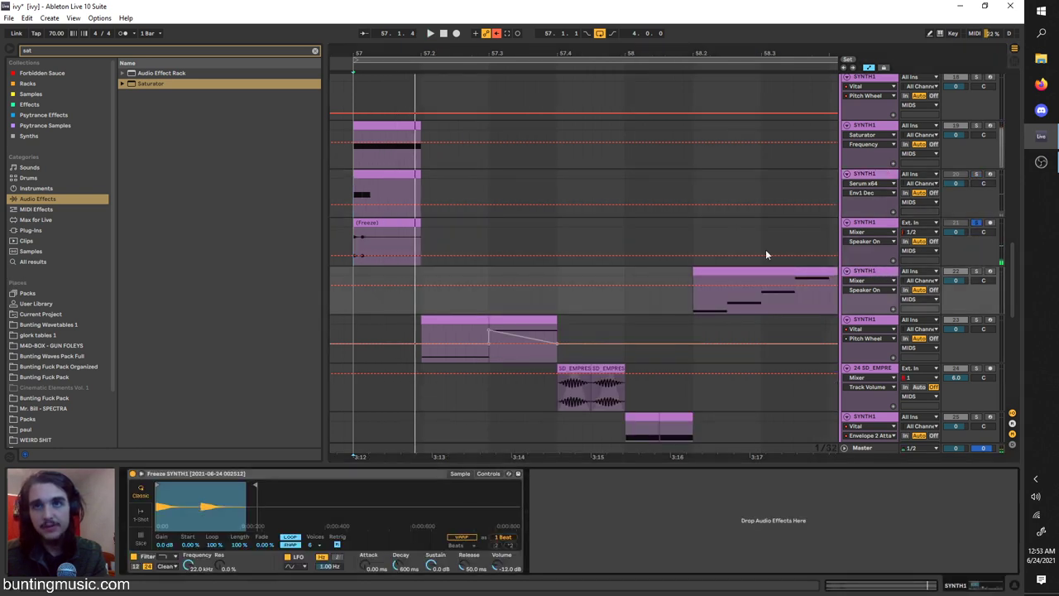
left_click(364, 231)
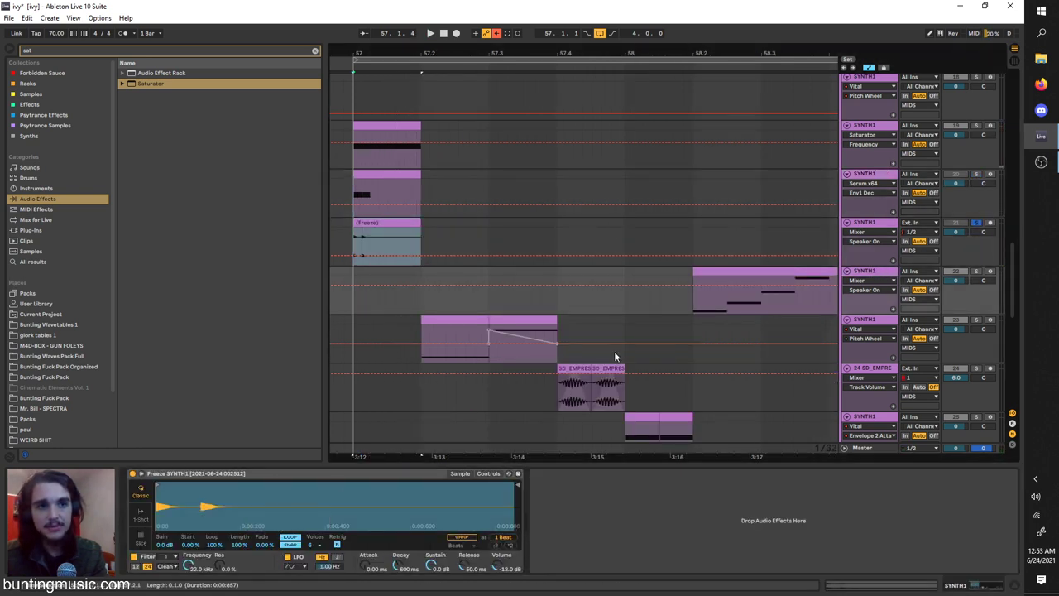
Step: Solo track 22, play its rising-note clip from 58.2, and inspect the clip's notes
left_click(692, 300)
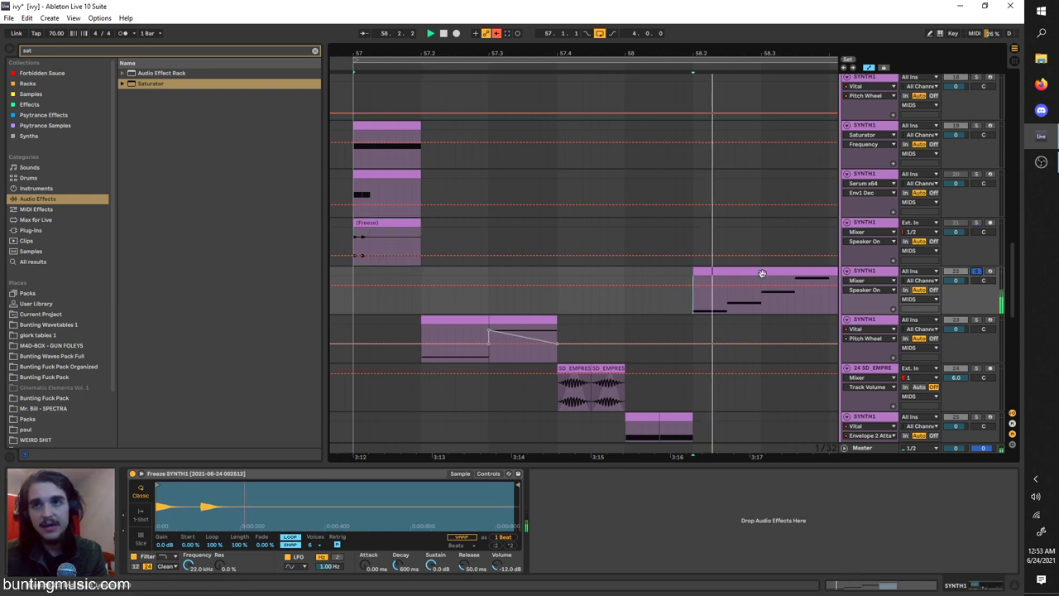
left_click(976, 271)
key("space")
double_click(761, 272)
key("space")
mouse_move(389, 547)
left_mouse_down()
mouse_move(407, 511)
mouse_move(397, 492)
mouse_move(396, 548)
left_mouse_up()
key("space")
Step: Replay the track 22 clip from 58.2 and show the track's sampler device
key("space")
scroll(678, 303, "right", 3)
left_click(664, 302)
key("space")
double_click(886, 270)
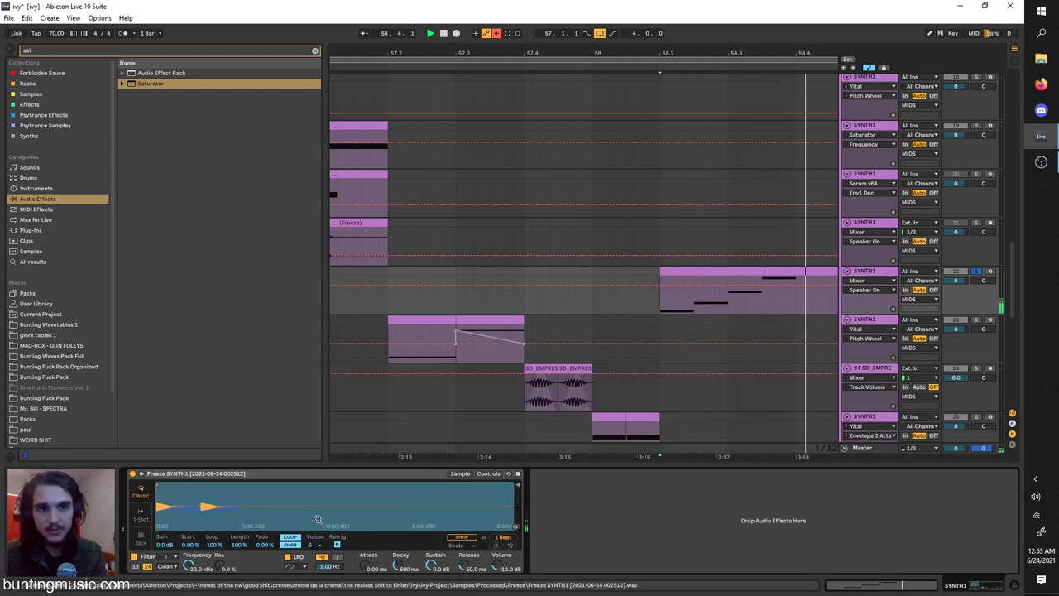
key("space")
Step: Shorten the sampler's sample region to end just after the second hit, then replay the clip from 58.2
left_click(298, 538)
left_click(296, 538)
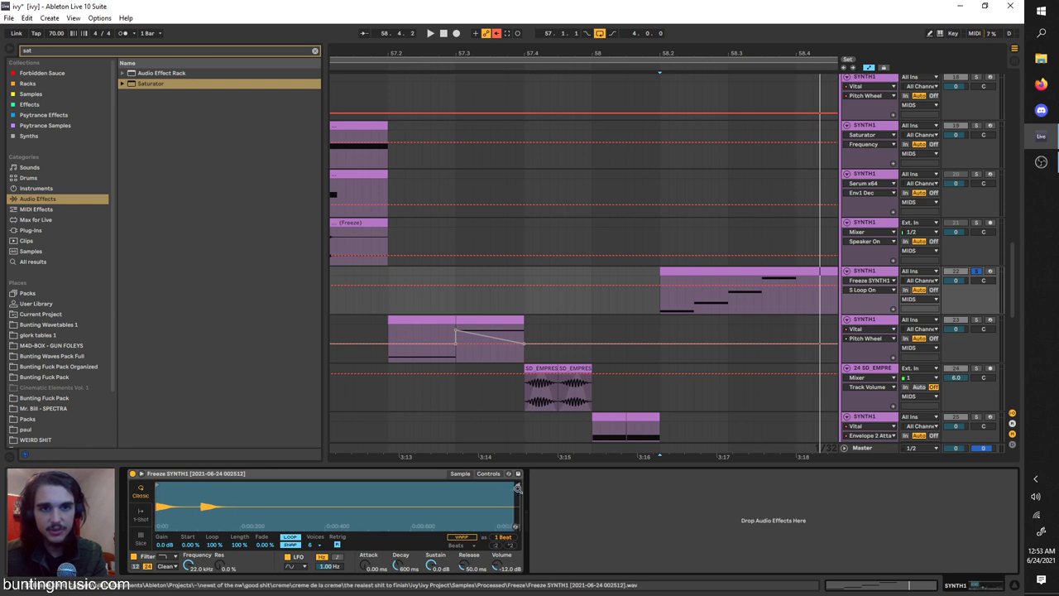
mouse_move(518, 487)
left_mouse_down()
mouse_move(286, 488)
mouse_move(247, 473)
left_mouse_up()
key("space")
left_click(658, 302)
key("space")
key("space")
key("space")
key("space")
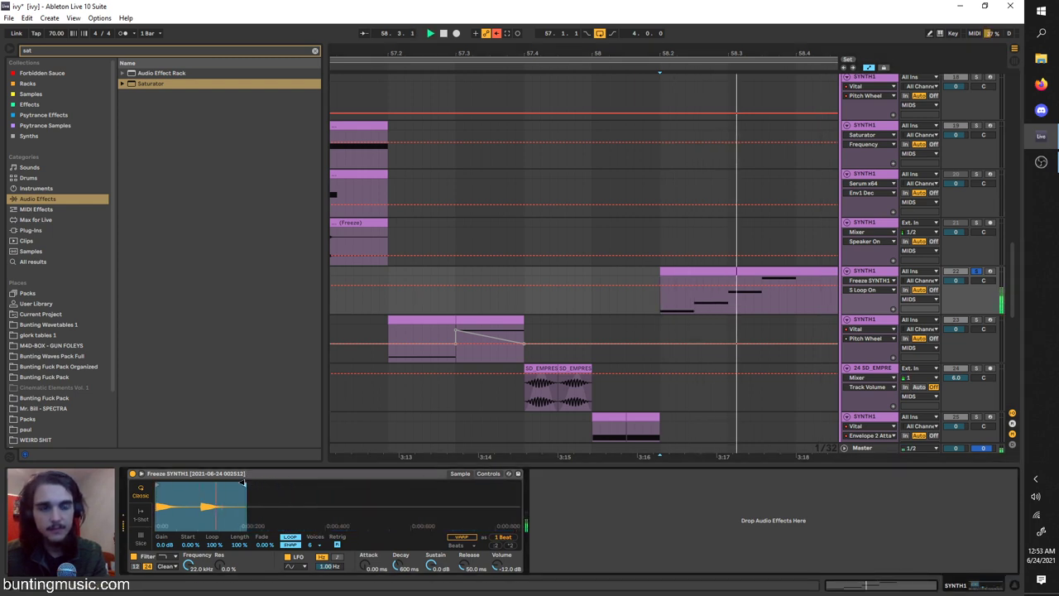
Step: Open the track 22 clip's notes and try the last, highest note in lower octaves before restoring its pitch
left_click(769, 279)
key("space")
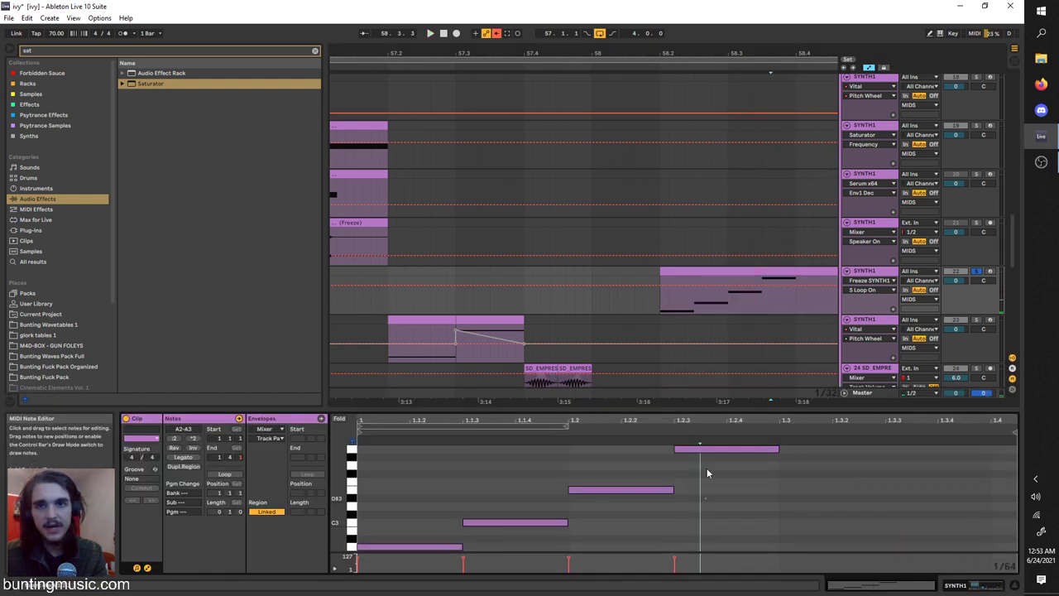
key("shift+Down")
key("shift+Down")
key("shift+Up")
key("shift+Up")
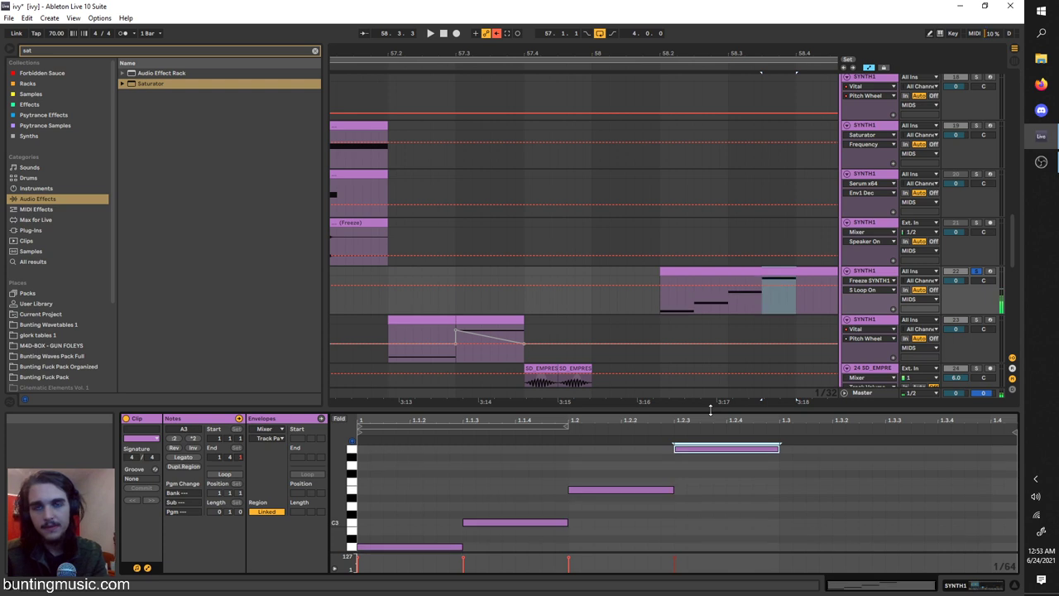
Step: Play the track 22 clip from 58.2 once more, then turn off the track's solo and stop playback
left_click(663, 308)
key("space")
scroll(665, 309, "down", 5)
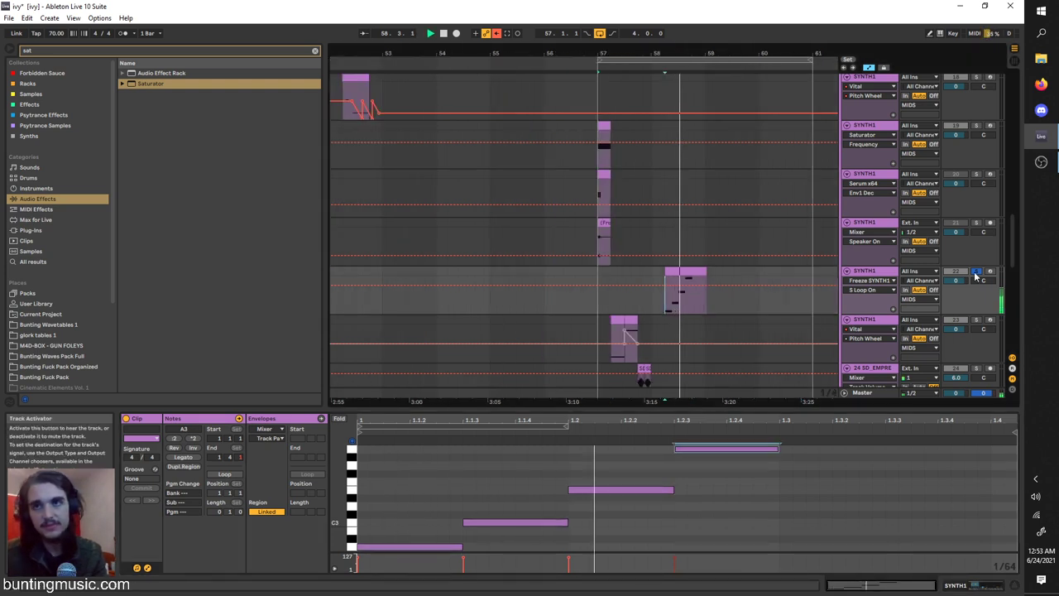
left_click(975, 272)
key("space")
Step: Move the four-bar loop region to start at the Drop marker at bar 49
scroll(640, 288, "up", 5)
scroll(640, 288, "down", 8)
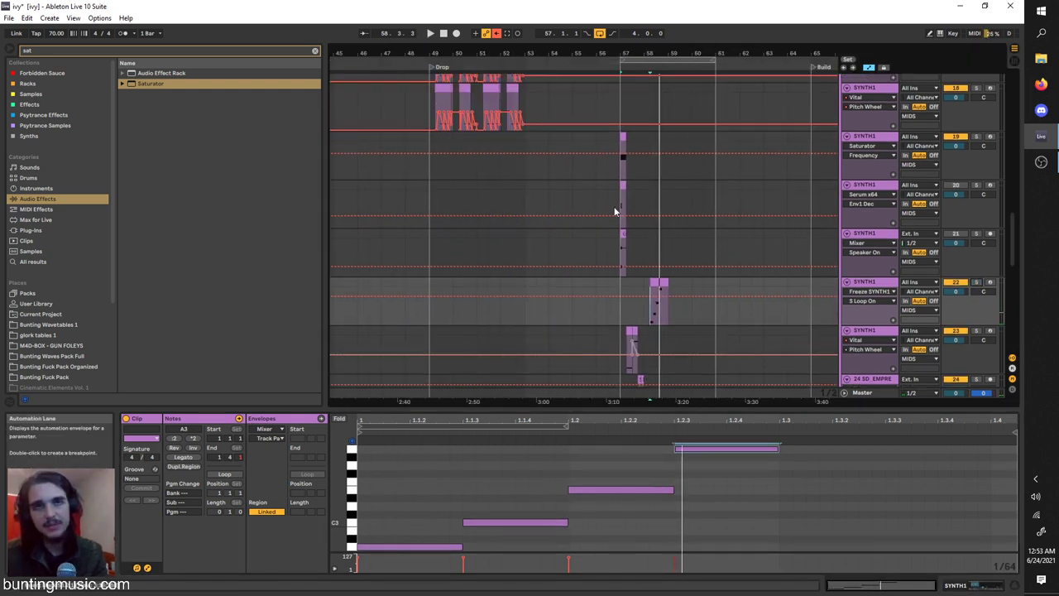
scroll(645, 195, "left", 1)
scroll(696, 100, "up", 1)
left_click_drag(714, 62, 508, 62)
Step: Look over the drum, percussion, shaker and synth tracks in the drop section from bar 49 to 53
scroll(644, 181, "up", 3)
scroll(560, 211, "up", 5)
scroll(561, 211, "up", 3, "ctrl")
scroll(561, 210, "up", 3, "ctrl")
scroll(561, 211, "down", 1, "ctrl")
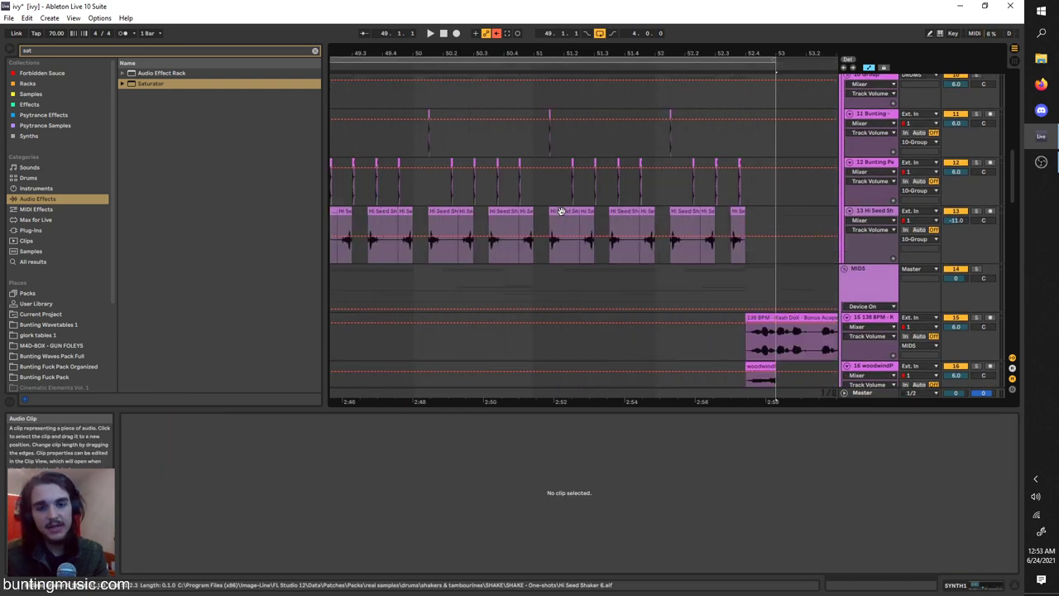
scroll(586, 238, "up", 2)
scroll(586, 236, "down", 2, "ctrl")
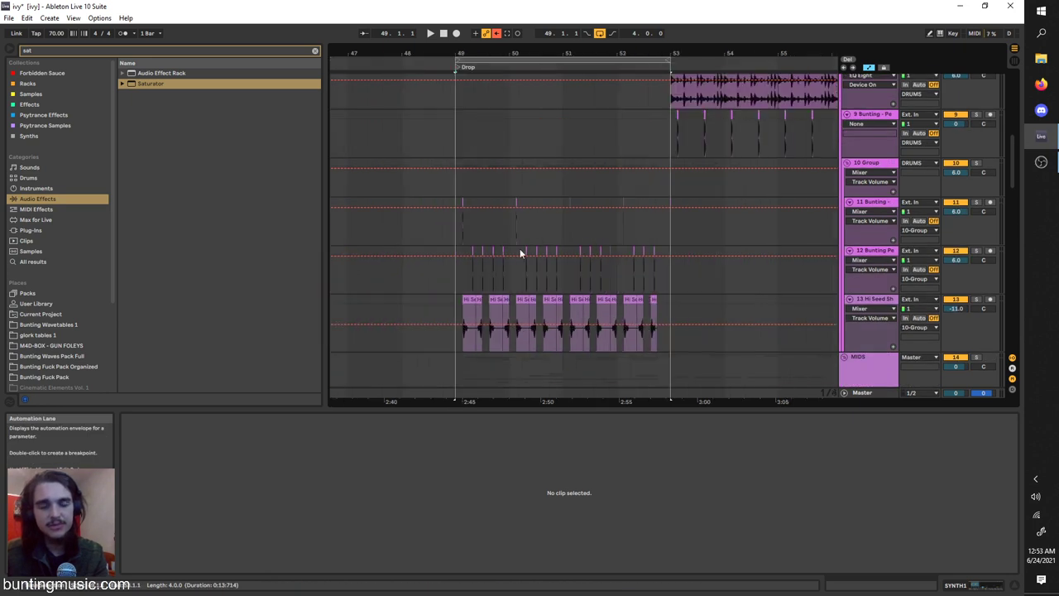
scroll(464, 297, "down", 3)
left_click(457, 224)
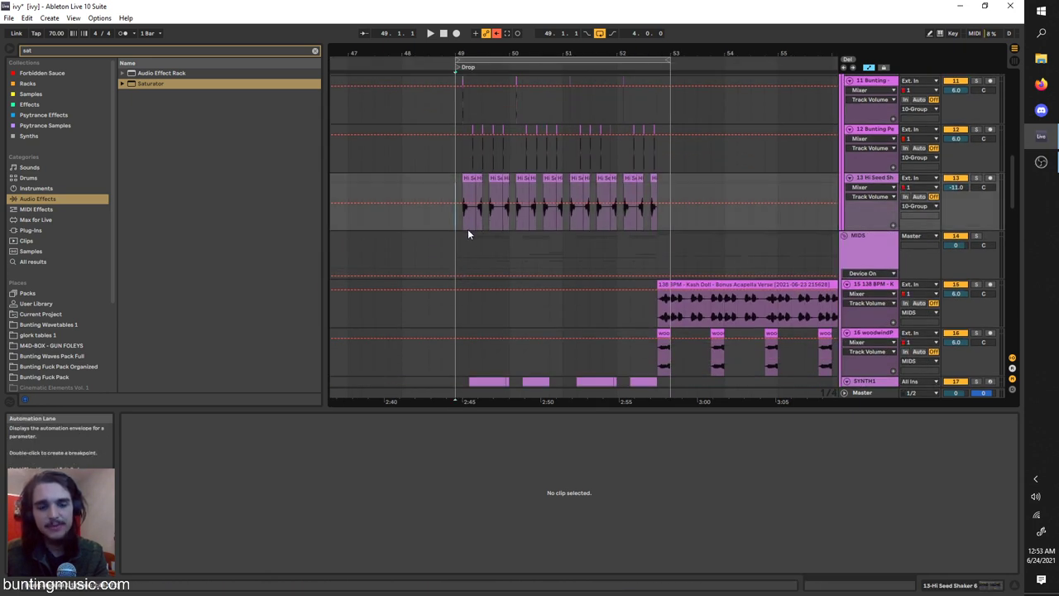
scroll(463, 227, "up", 1)
scroll(512, 221, "up", 10)
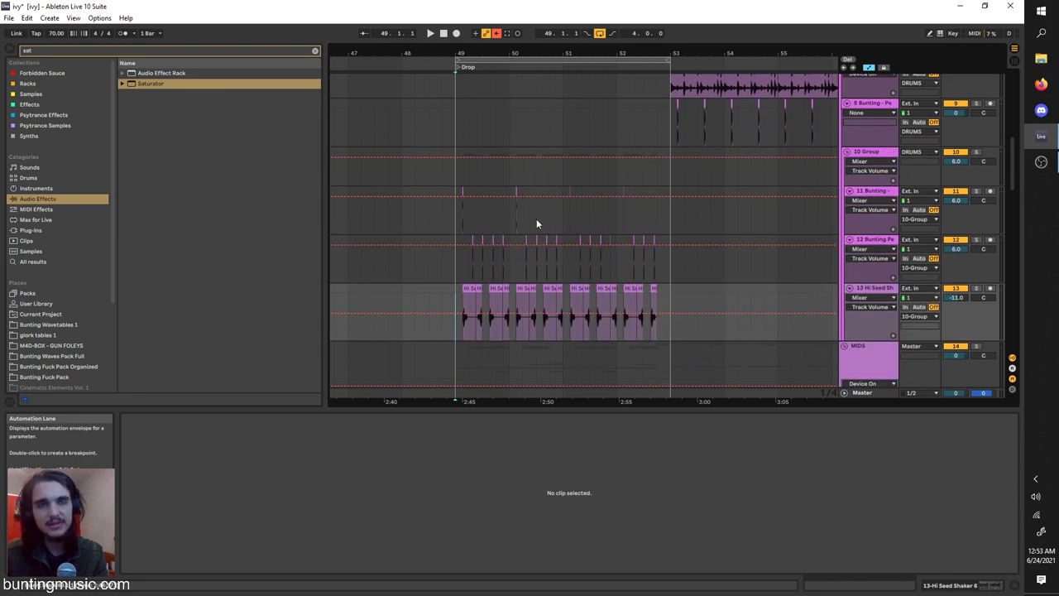
scroll(829, 131, "up", 2)
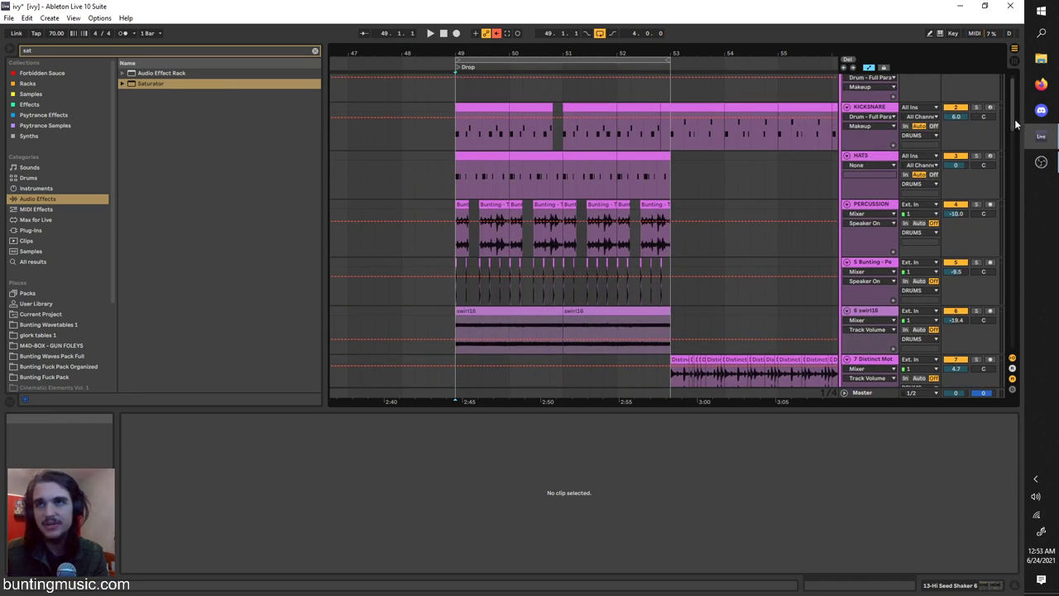
left_click_drag(1014, 122, 1014, 224)
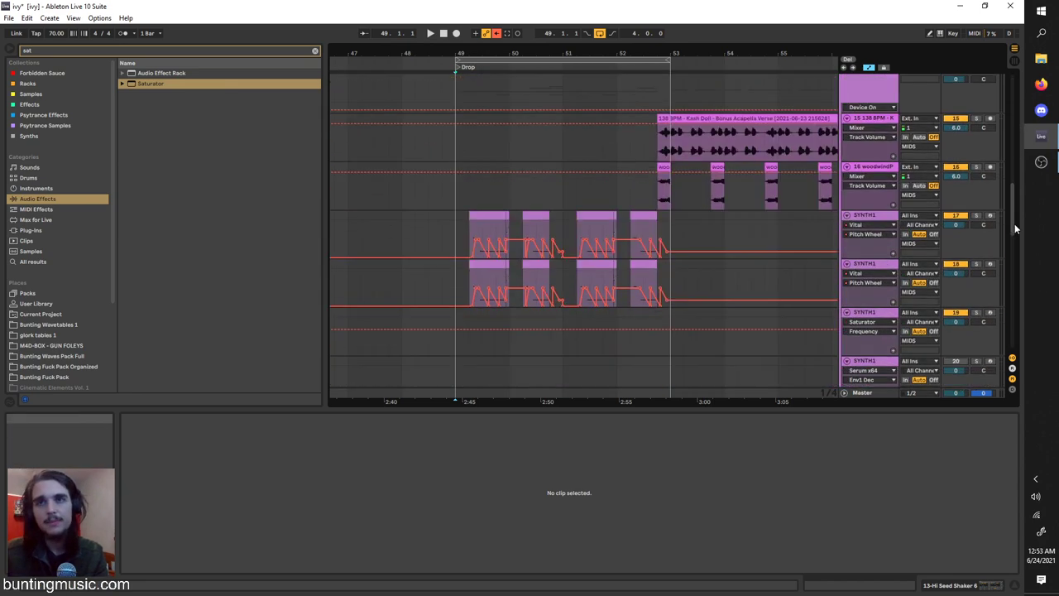
Step: Mark bars 49 to 53 on track 17, then set the start position to bar 49 on that track
left_click(872, 173)
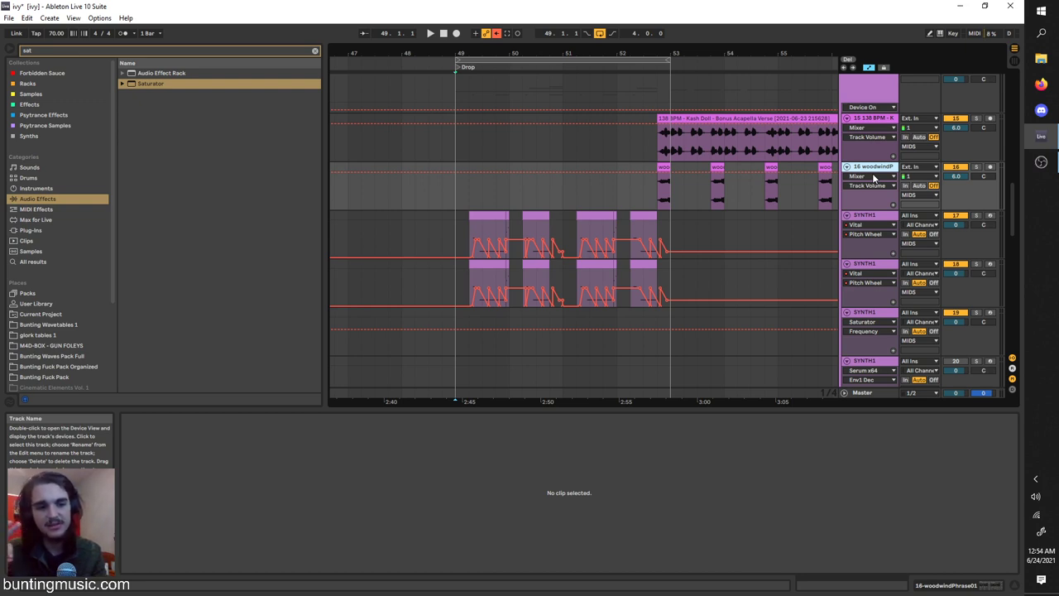
left_click(448, 241)
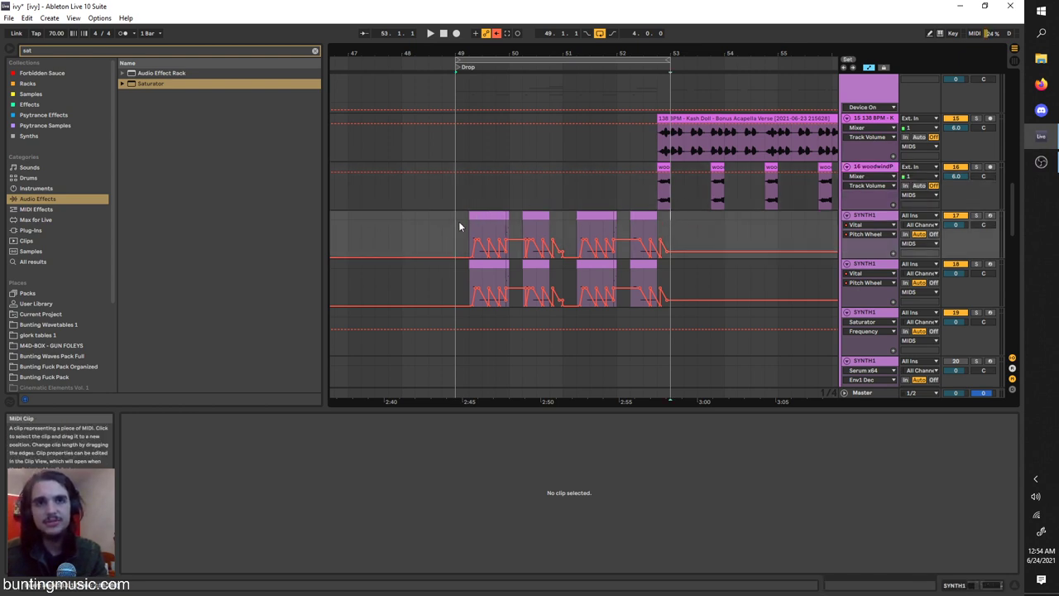
left_click_drag(667, 223, 459, 221)
left_click(459, 221)
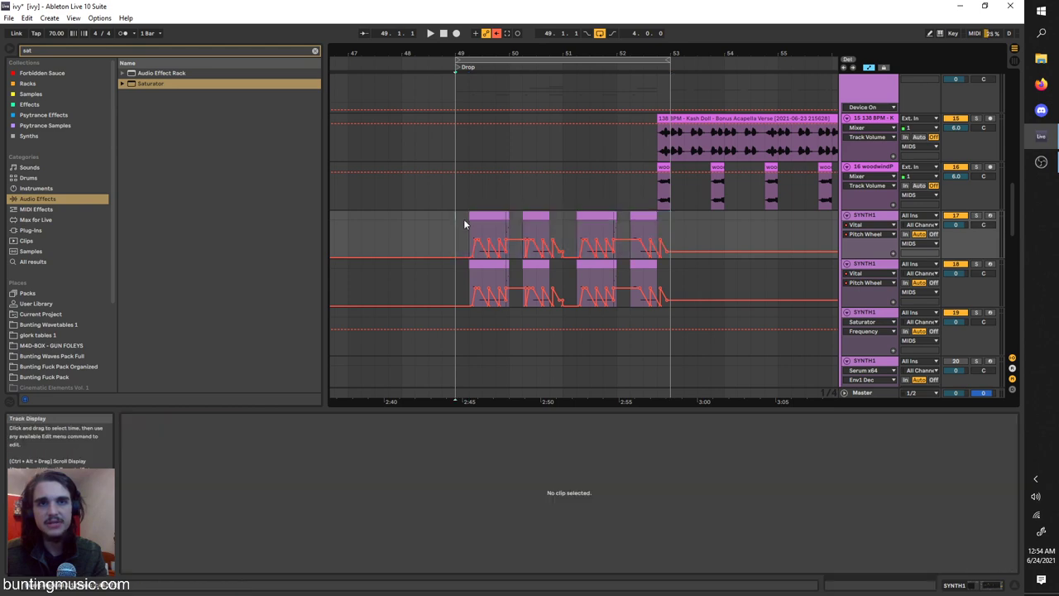